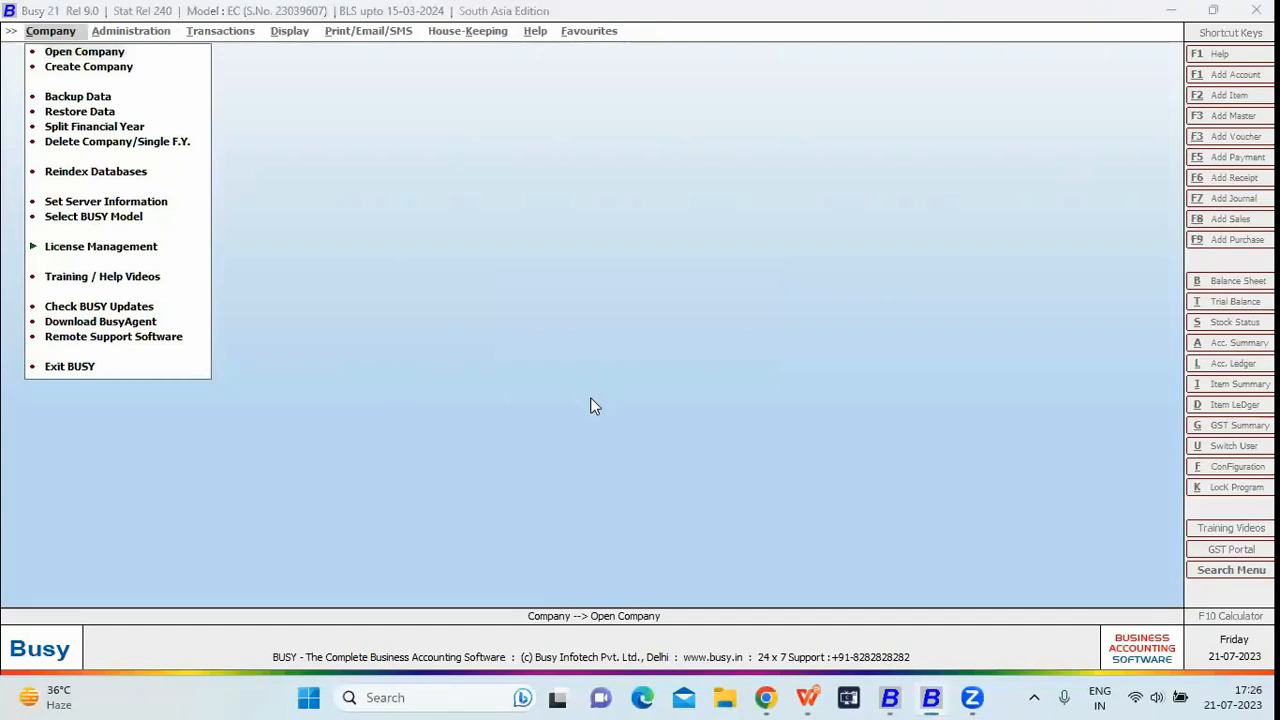
Select HO-BO Management (Online) and log in with user name admin and its password
key(End)
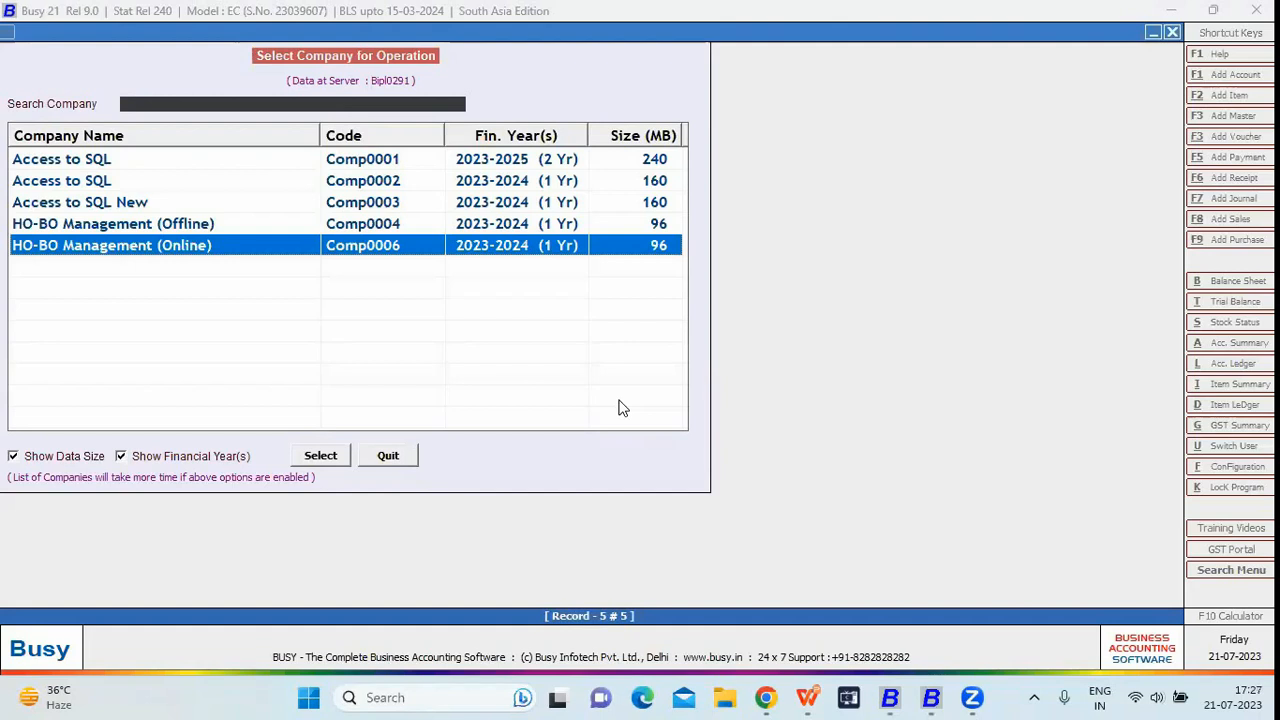
key(Return)
text(a)
key(Return)
key(Escape)
text(admin)
key(Return)
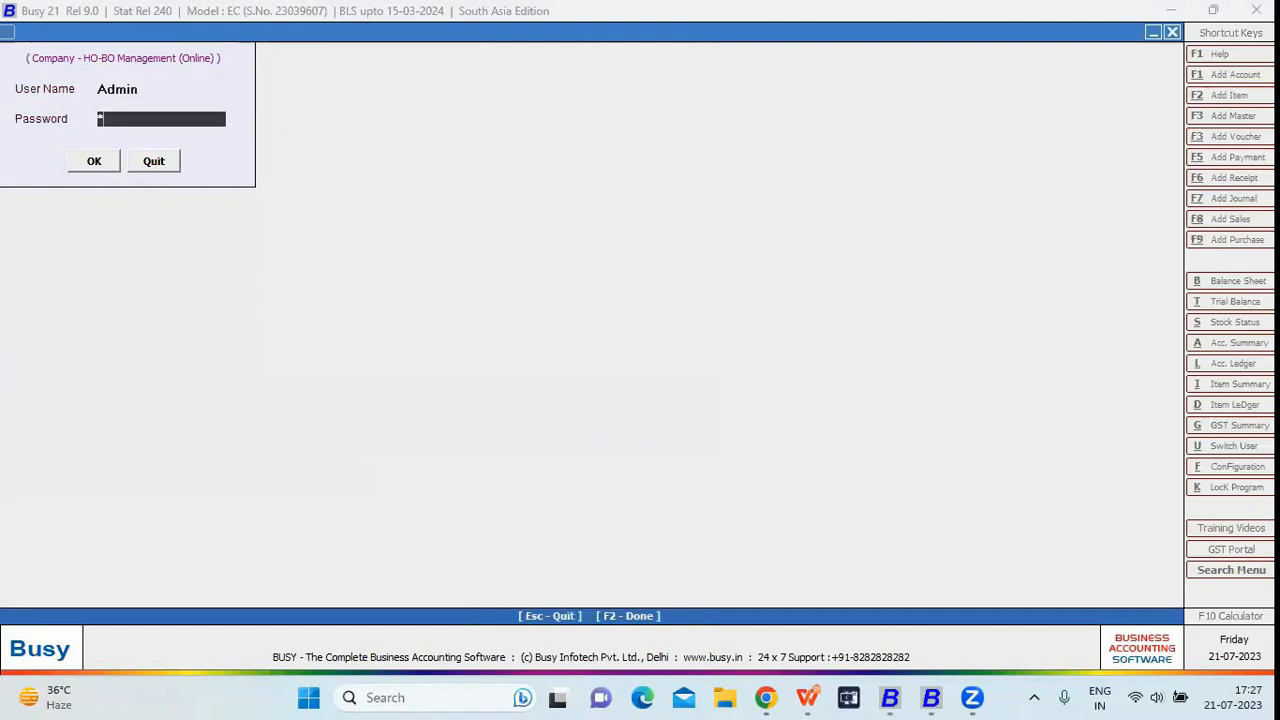
key(Return)
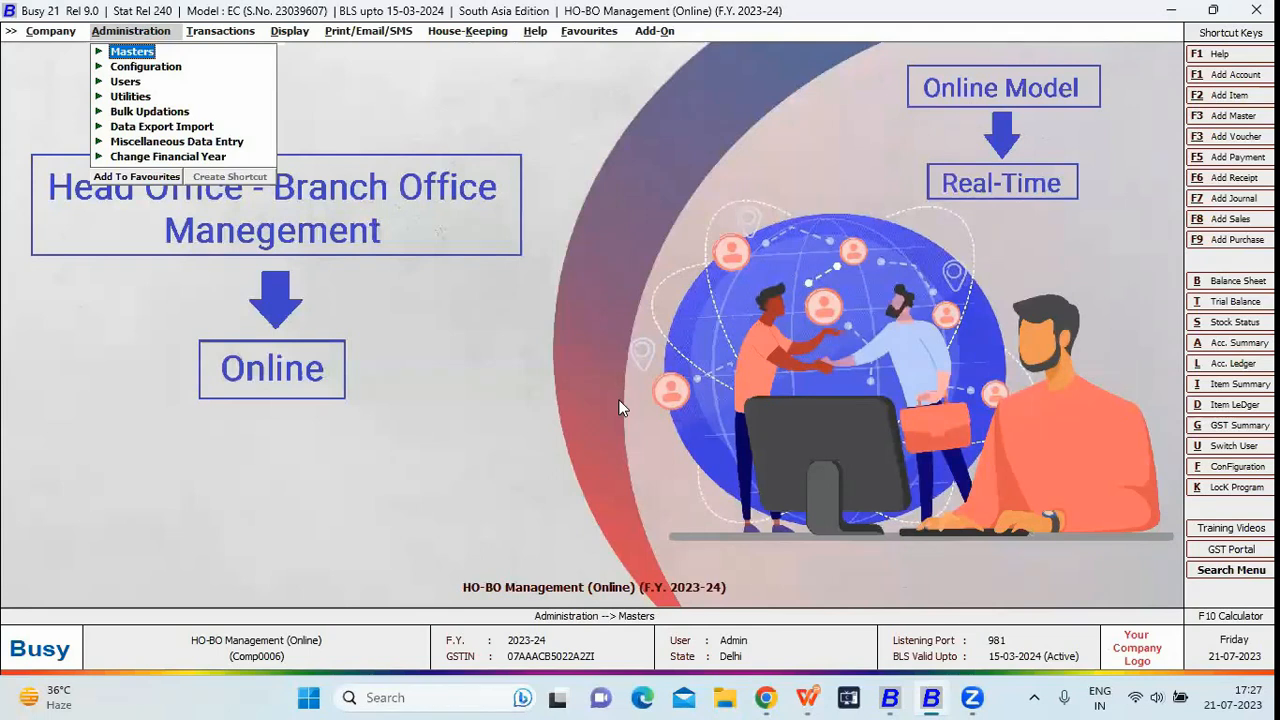
Go to Configuration's Enterprise Features and open Branch Details from multi-branch details
key(Down)
key(Return)
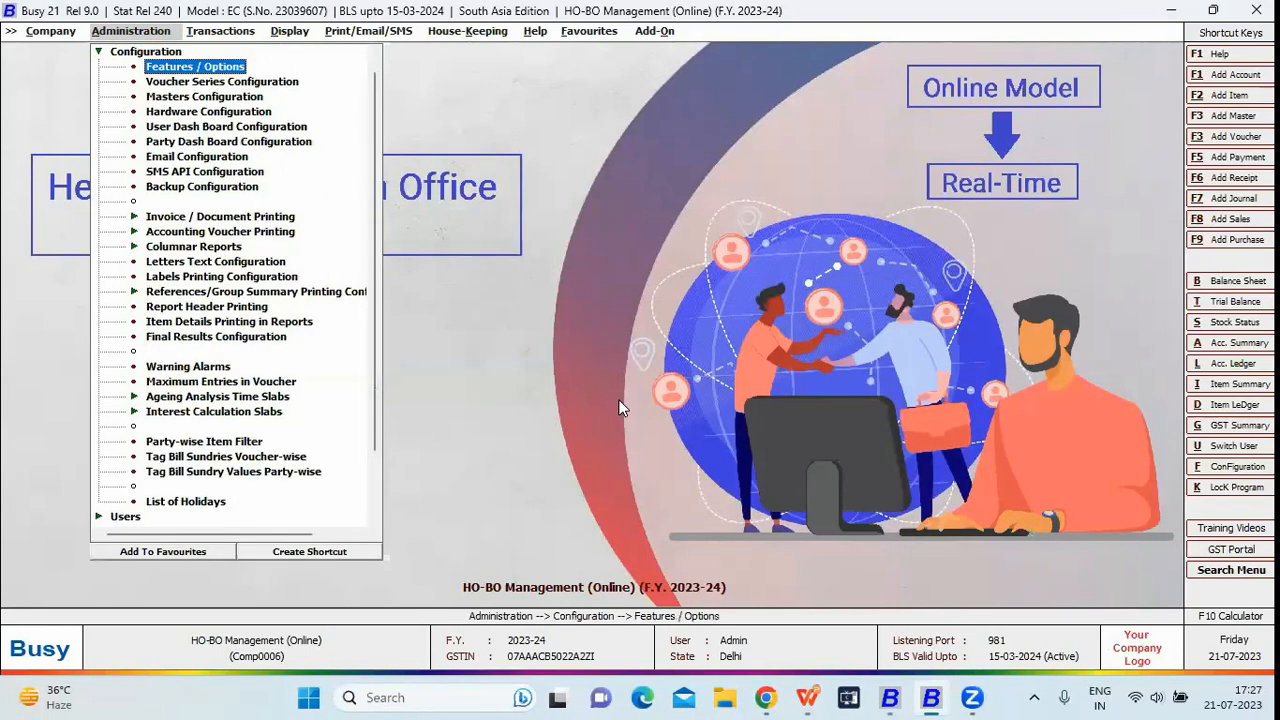
key(Return)
key(Down)
key(q)
key(Down)
key(Return)
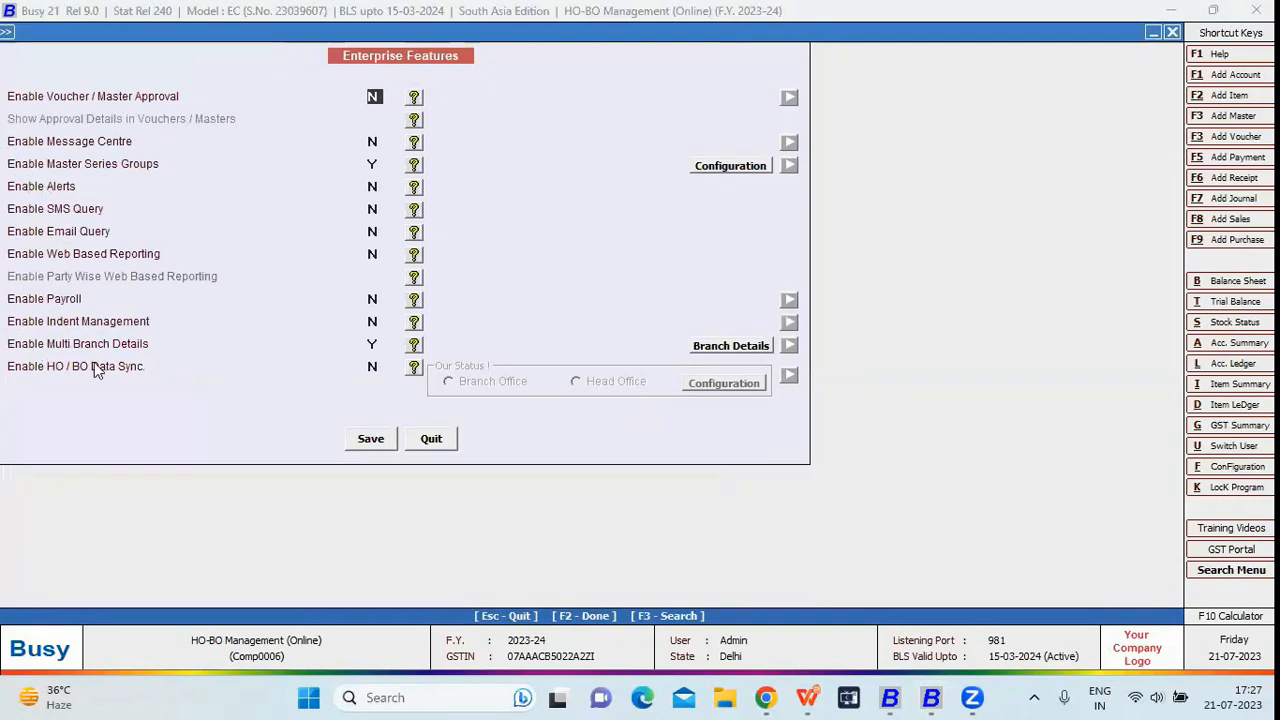
click(374, 344)
click(744, 353)
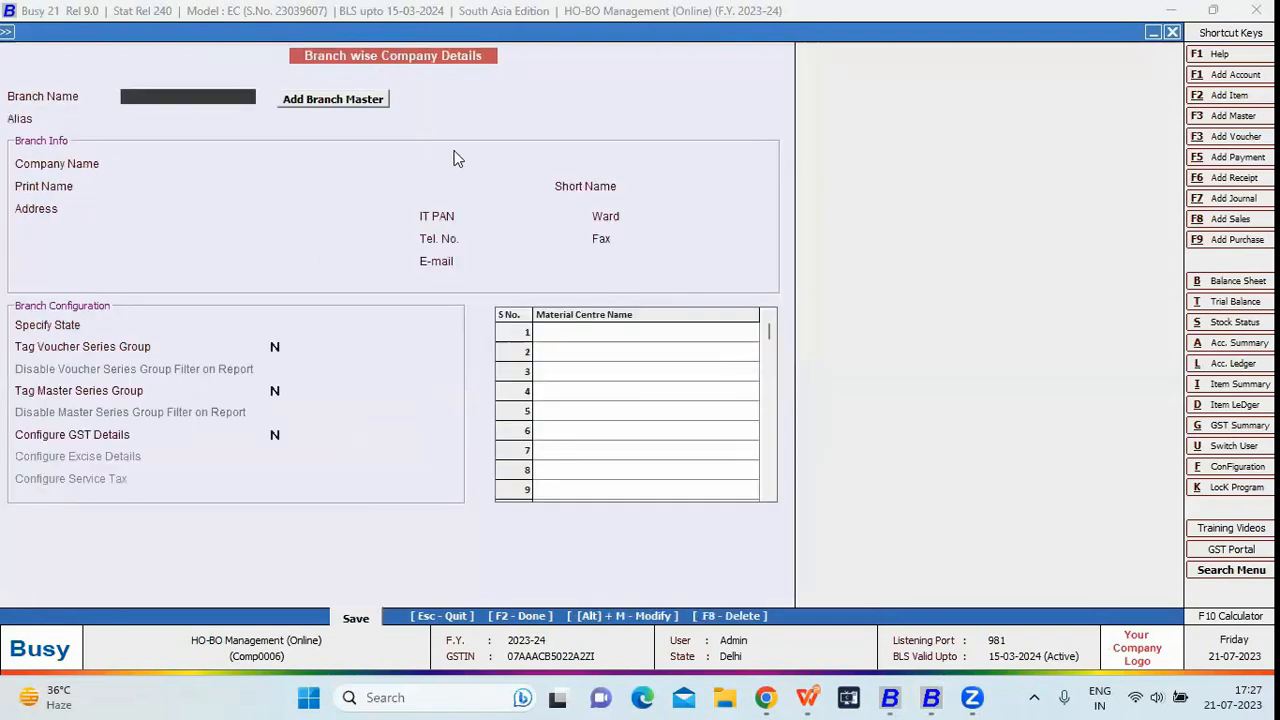
Add Branch Master 'Branch 3' with Create Voucher Series Grp, Create User and Create MC set to Y
click(324, 100)
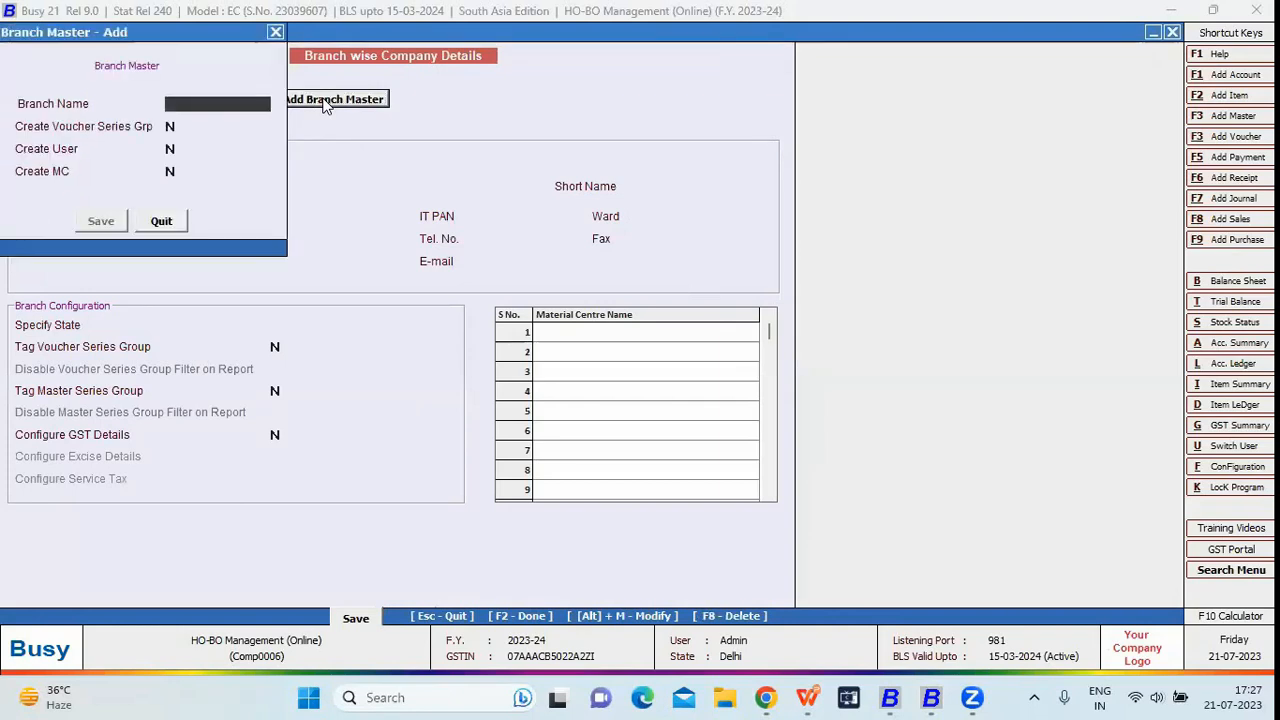
text(B)
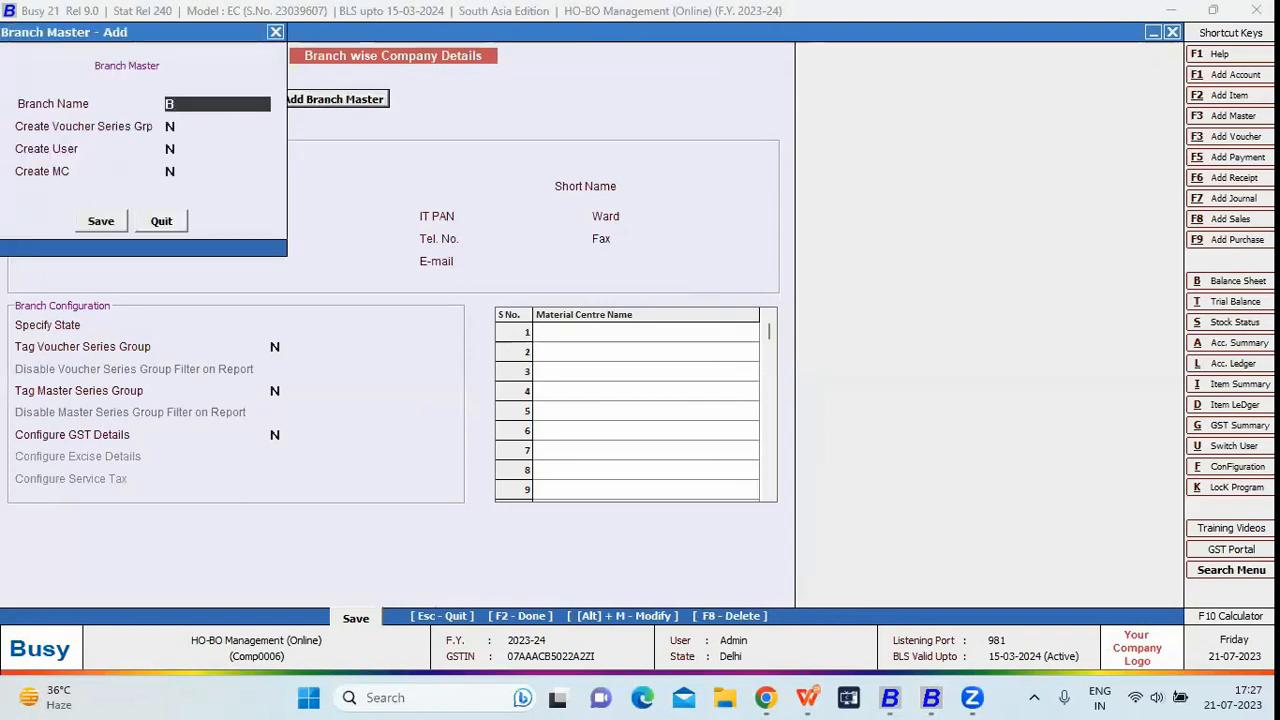
text(ranch 3)
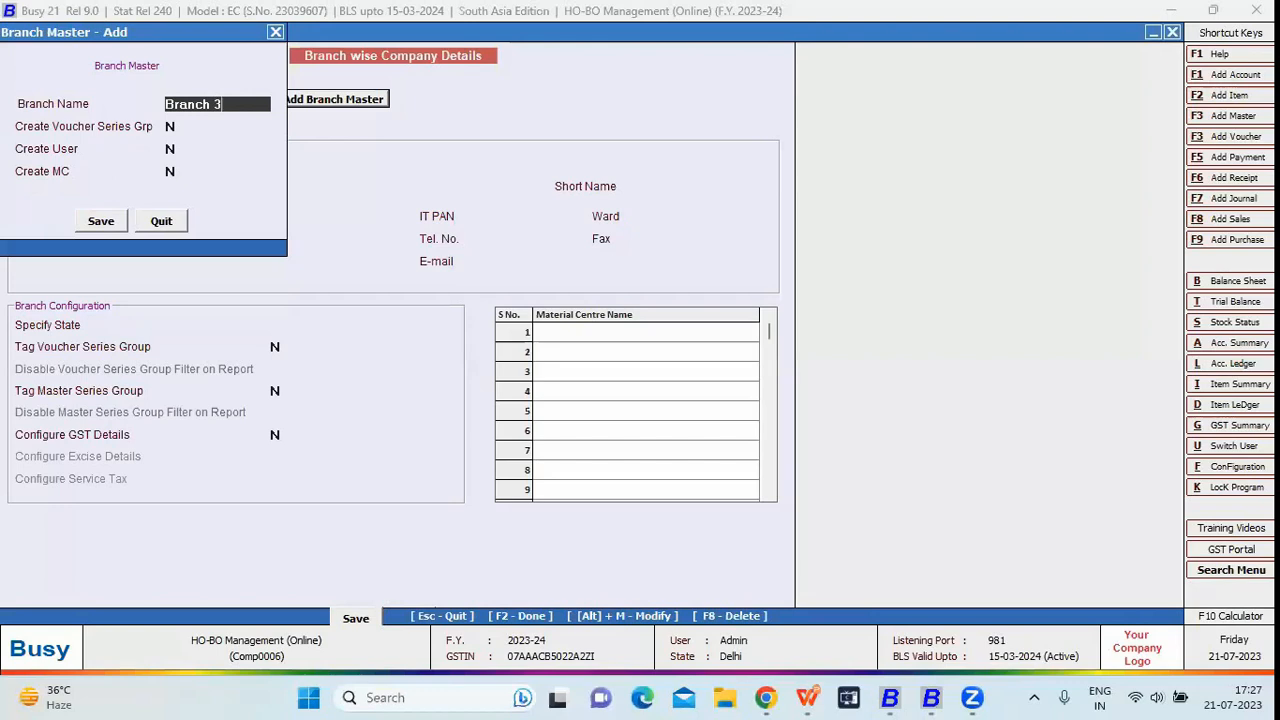
key(Return)
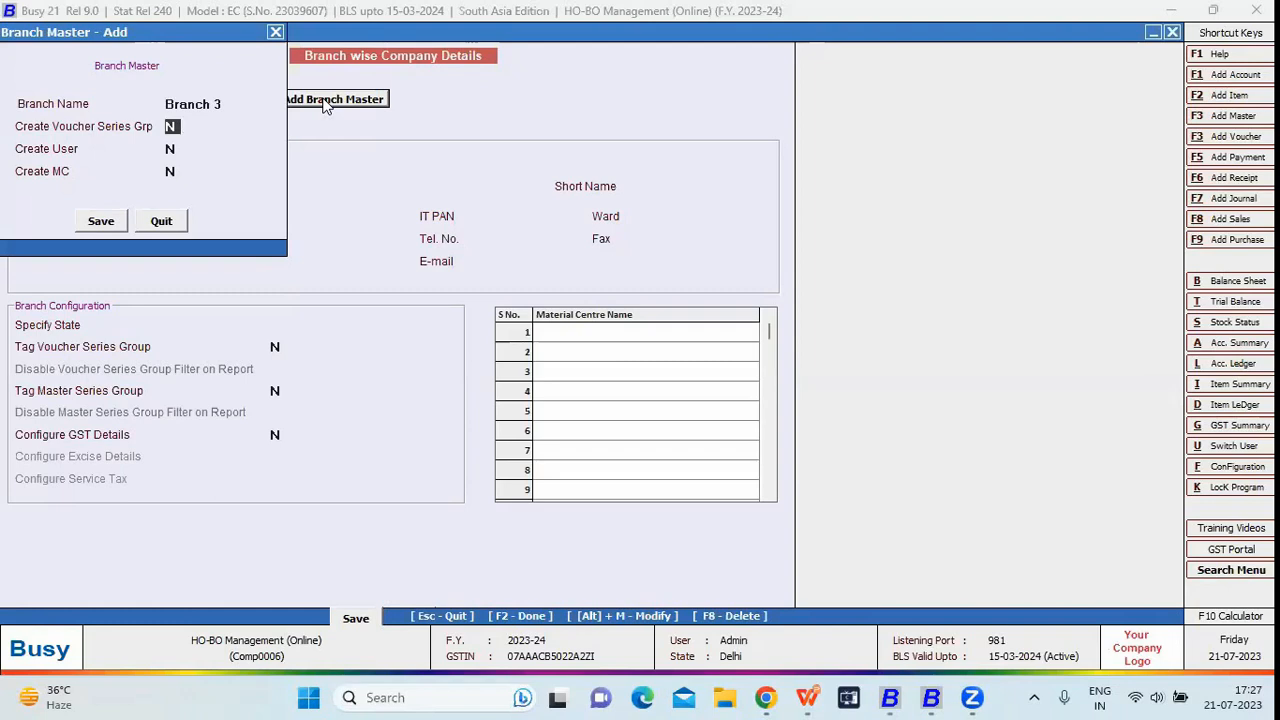
text(Y)
key(Return)
text(Y)
key(Return)
text(Y)
key(Return)
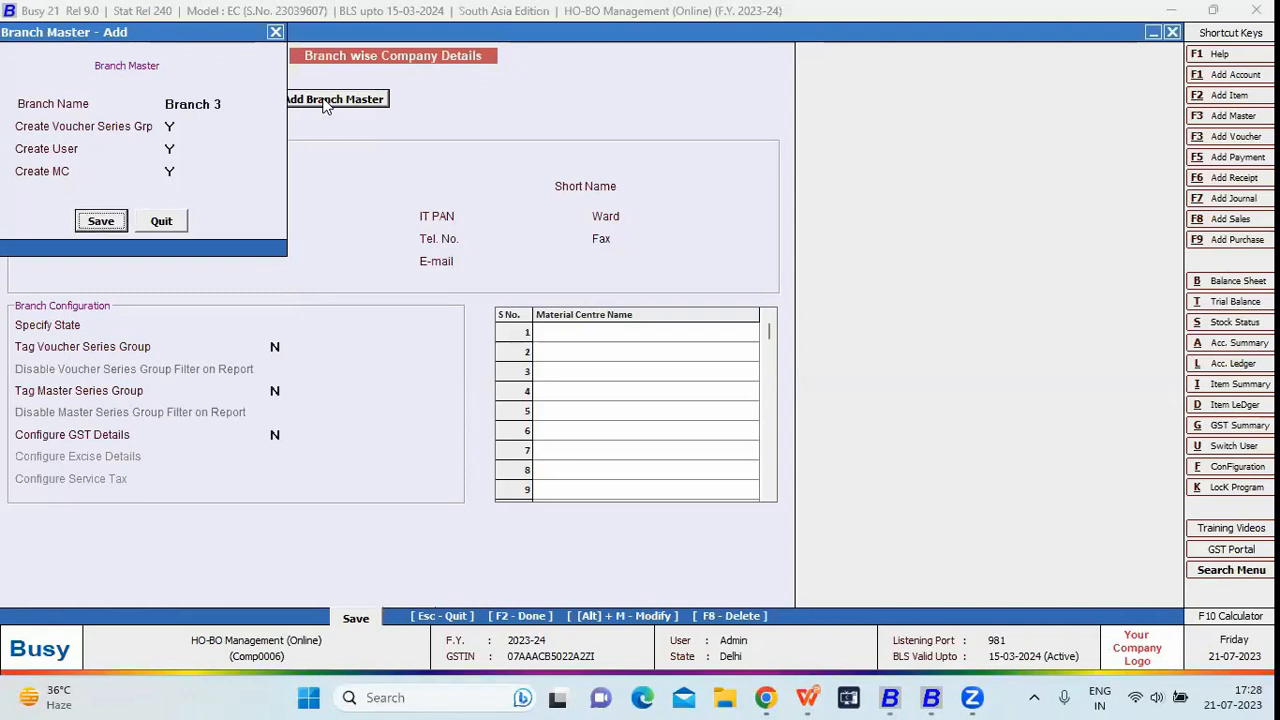
key(Return)
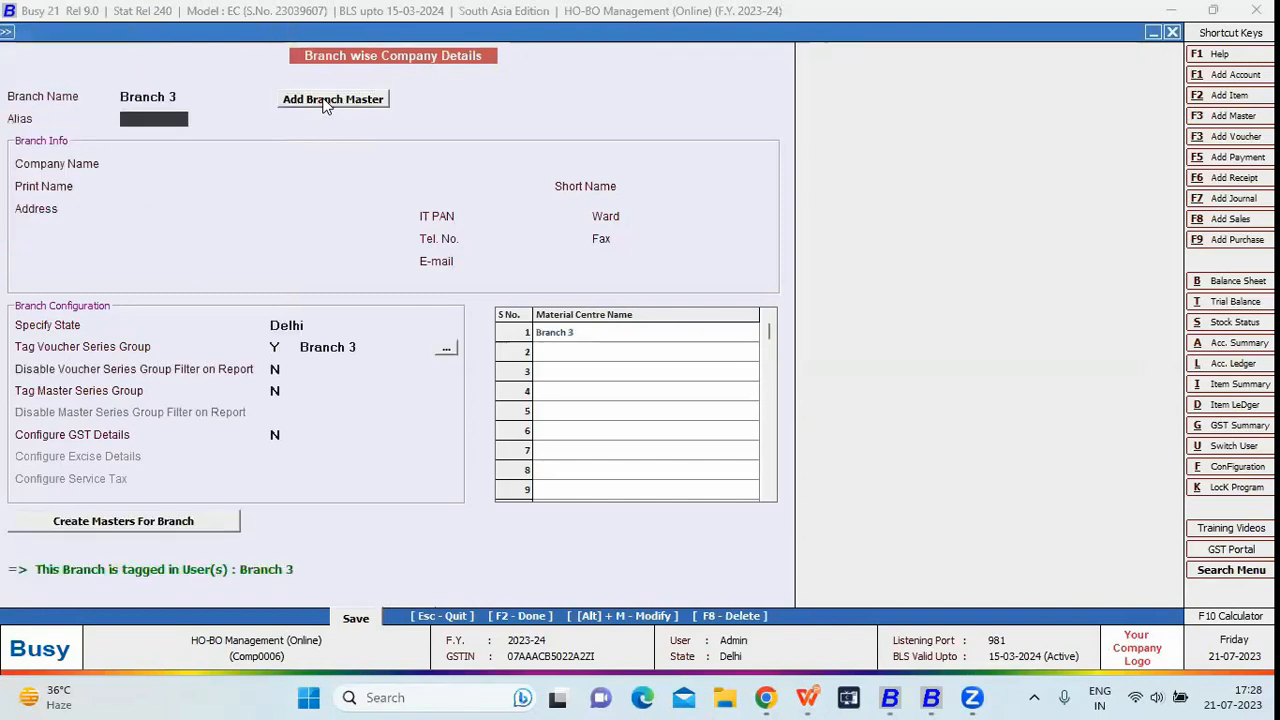
Check Branch 3's material centre and voucher series group, then save the branch details
click(600, 332)
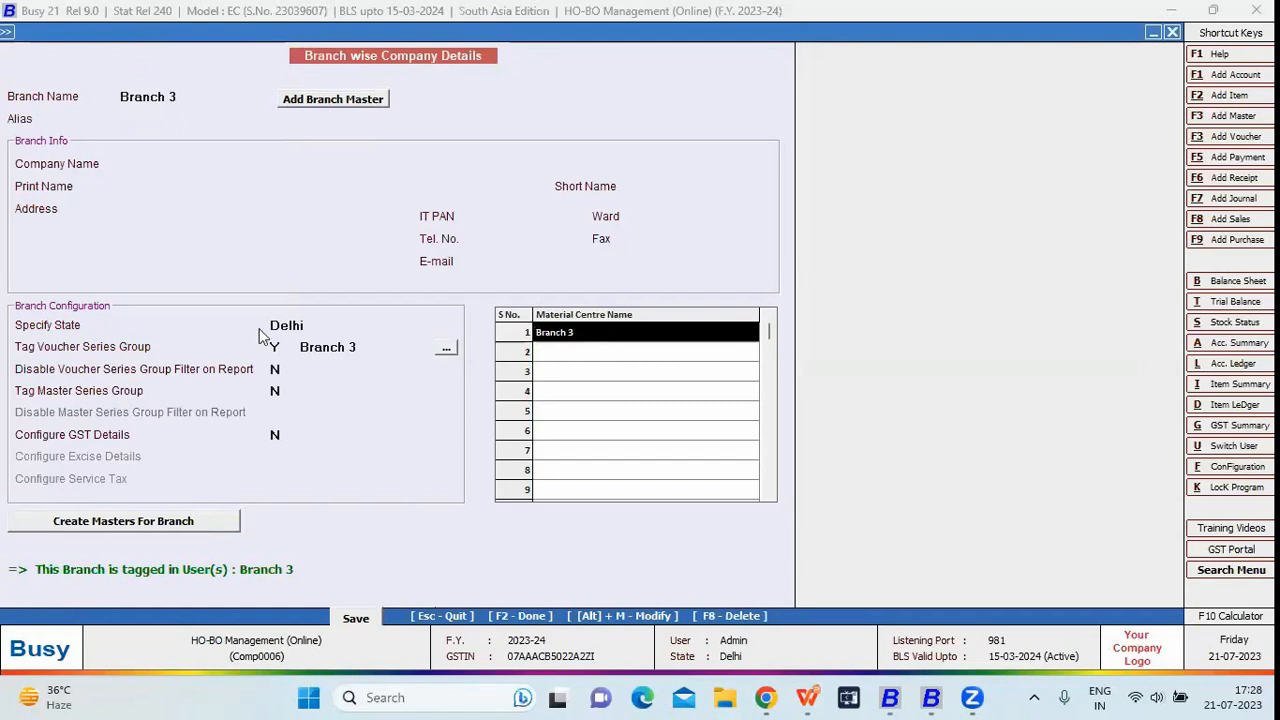
click(369, 346)
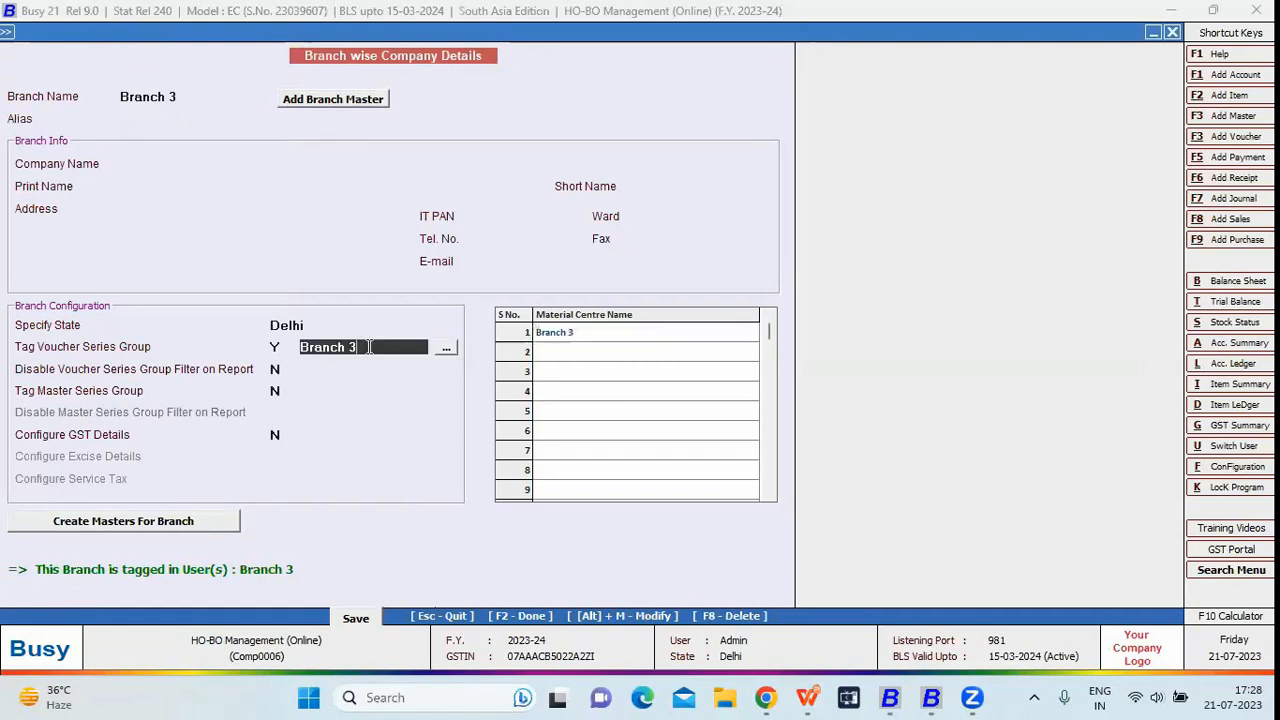
click(366, 619)
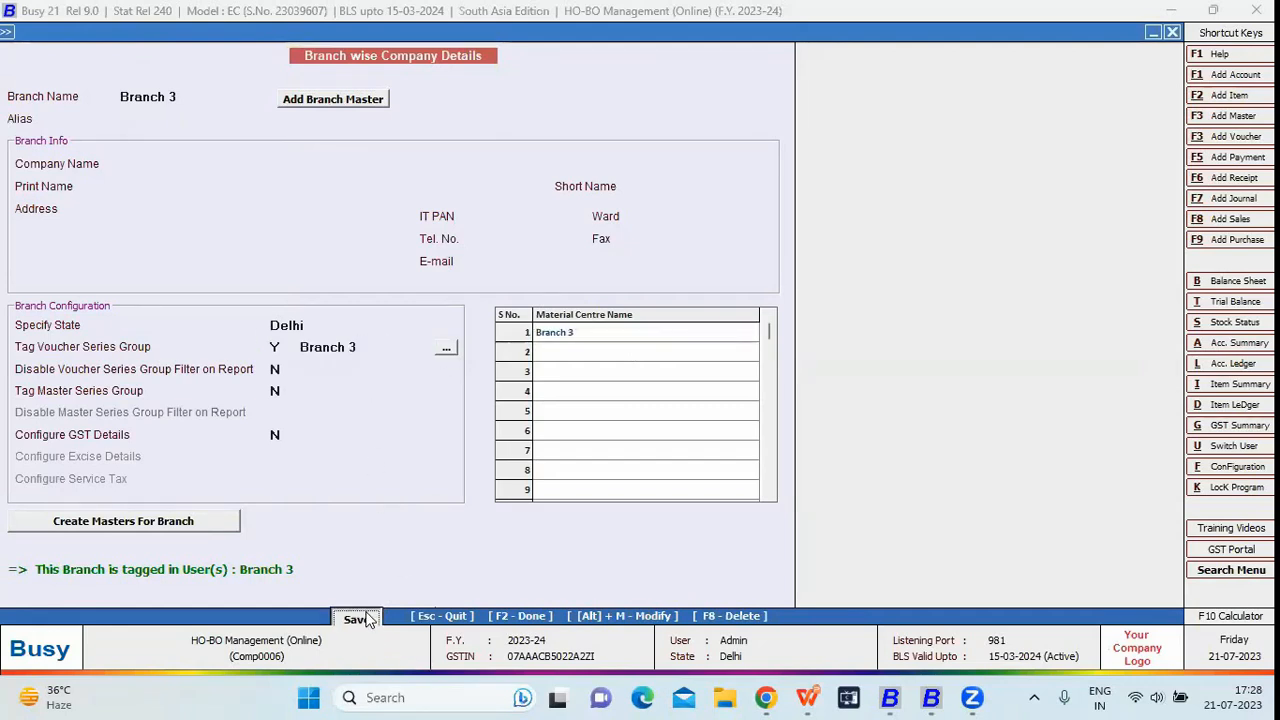
click(729, 377)
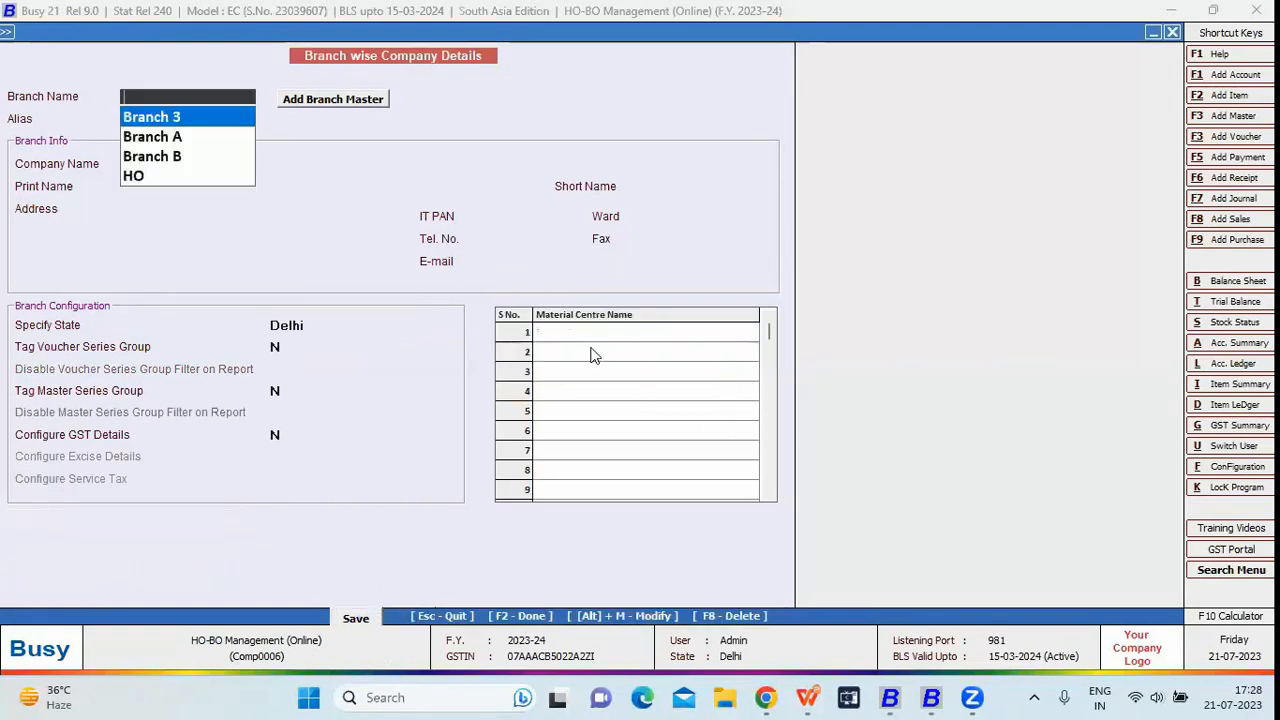
Load Branch A from the Branch Name list and step through its company and print names
key(Down)
key(Return)
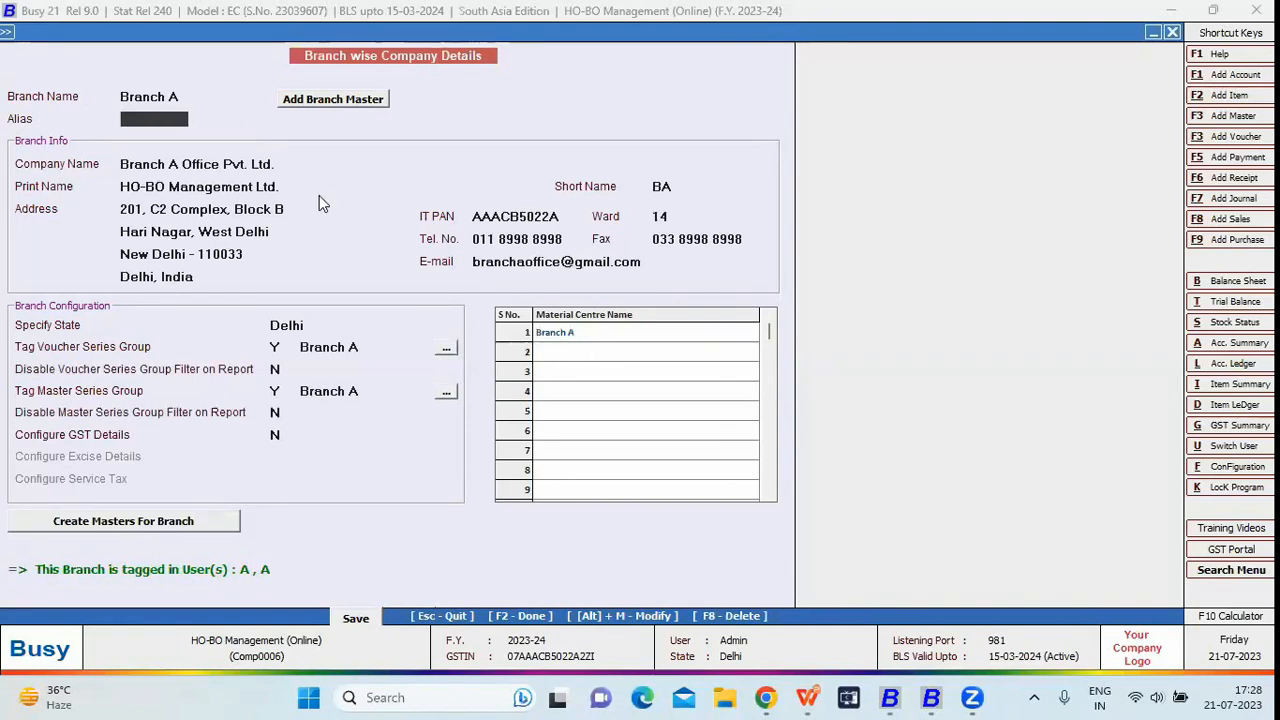
key(Return)
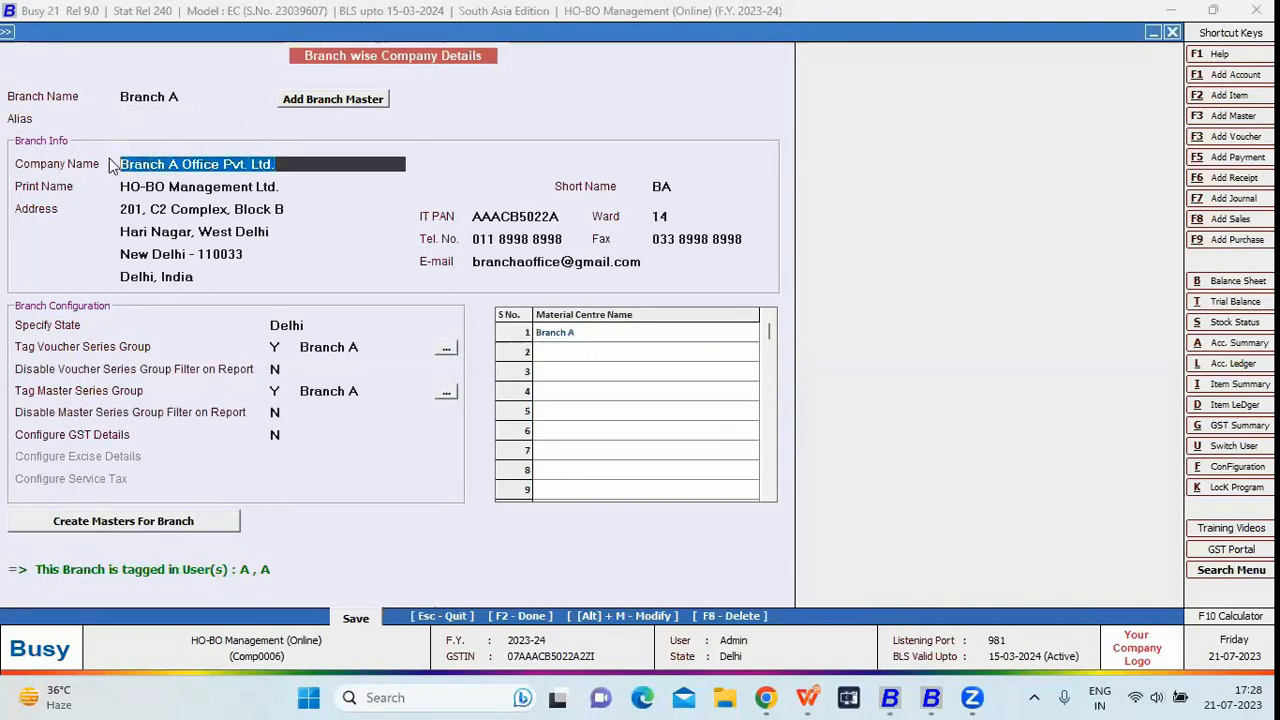
key(Return)
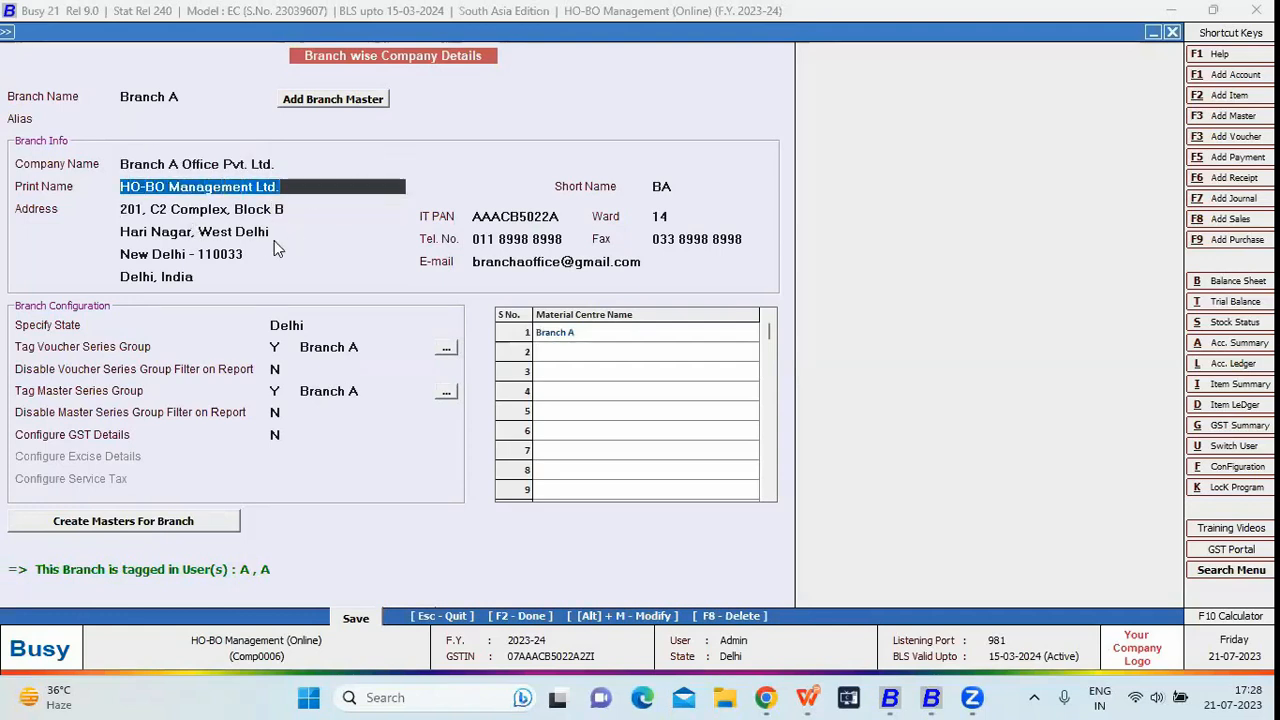
View Branch B's address and master series group, then return to Enterprise Features
click(203, 97)
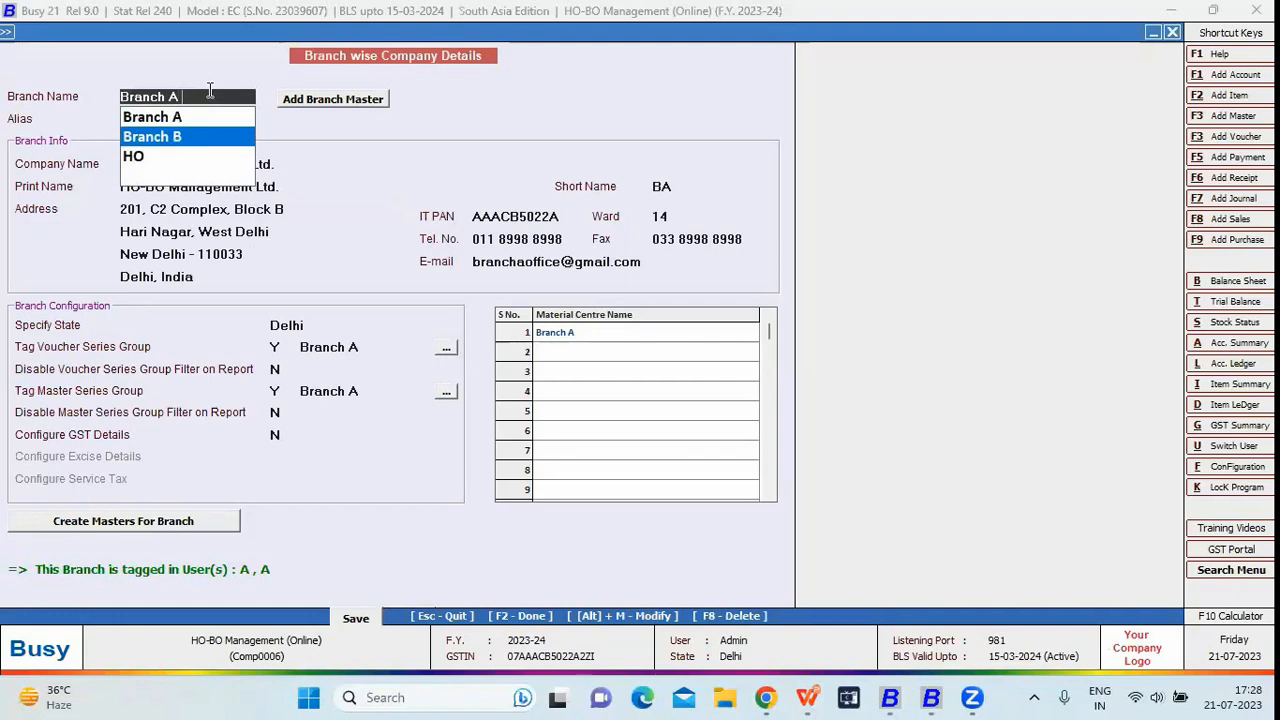
key(Return)
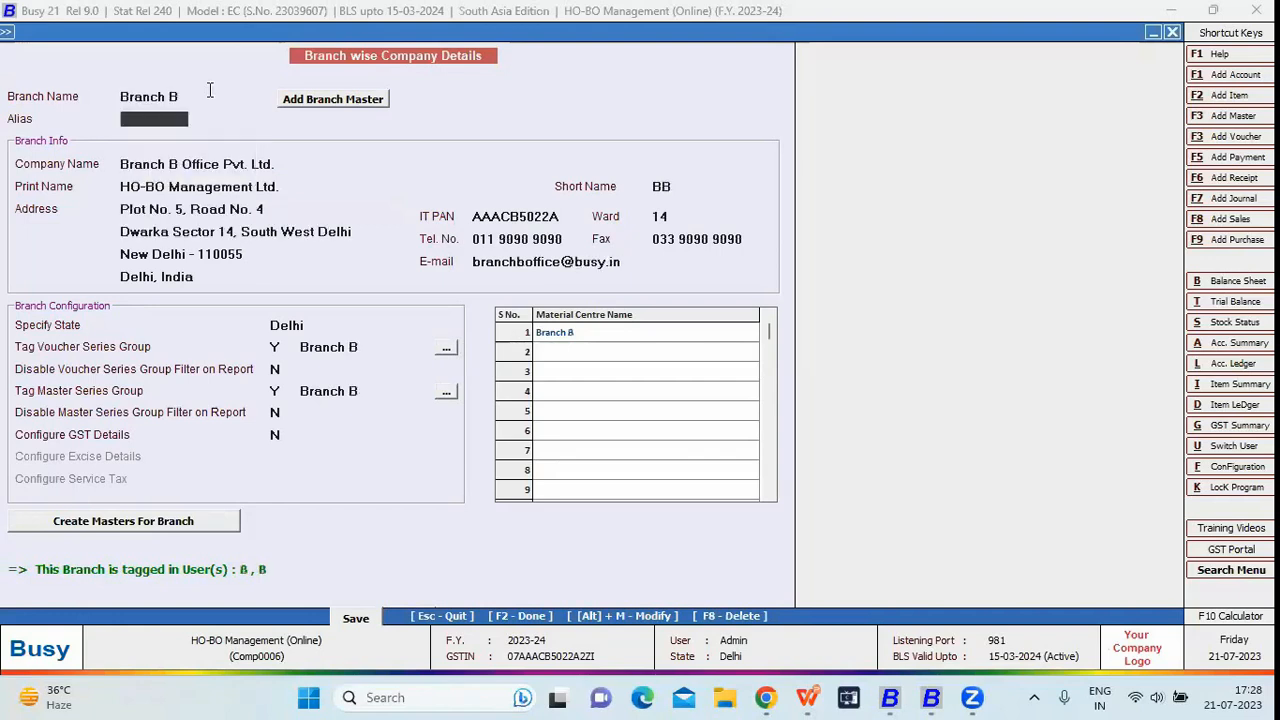
click(322, 231)
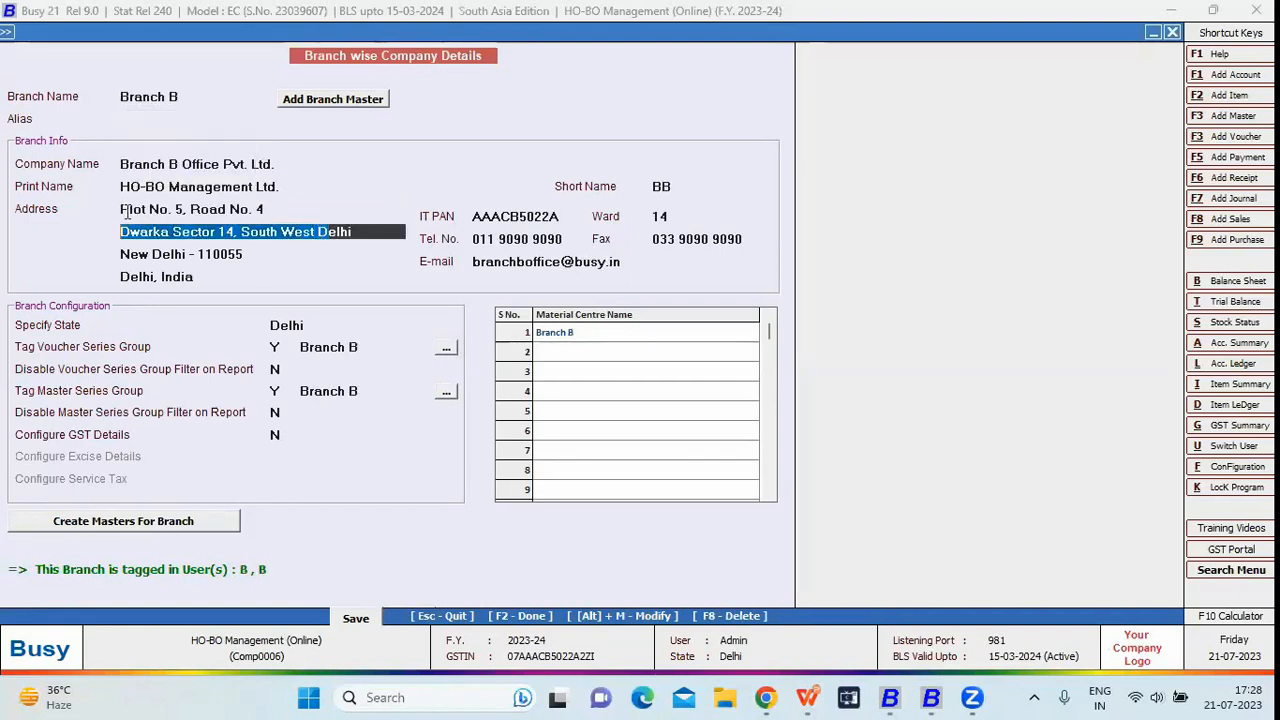
click(213, 96)
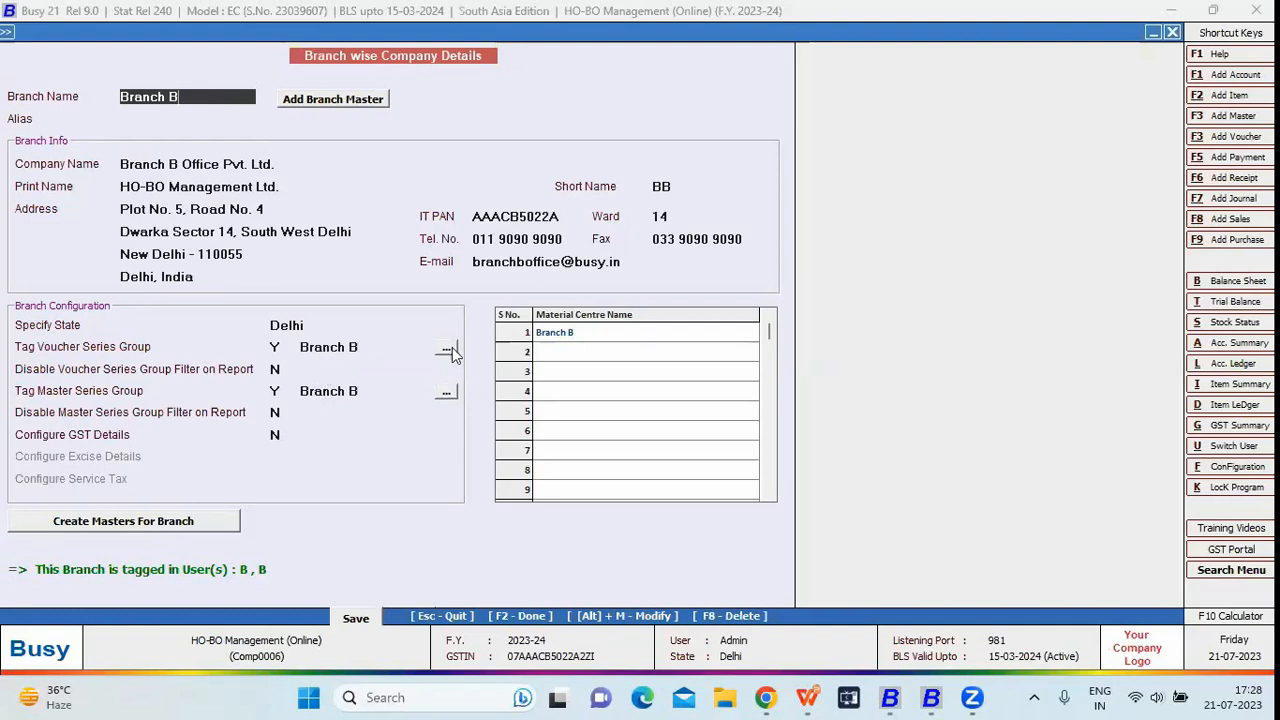
click(447, 396)
key(Escape)
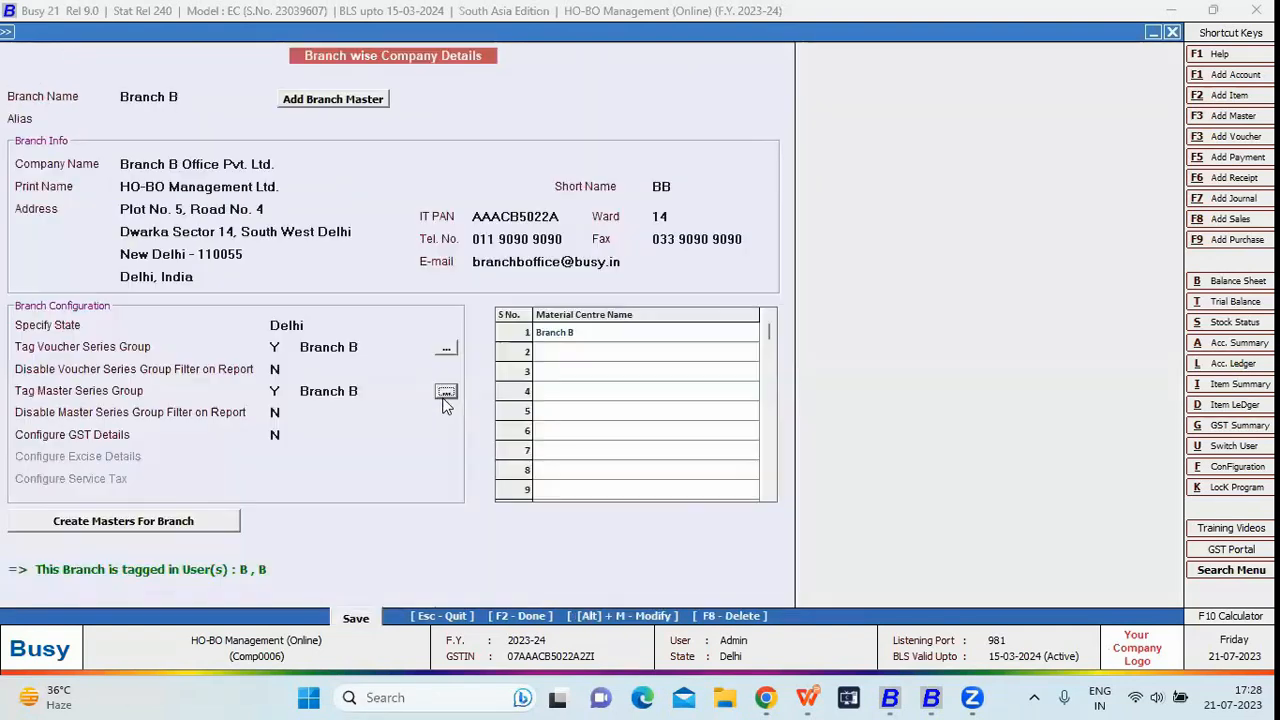
key(Escape)
click(372, 163)
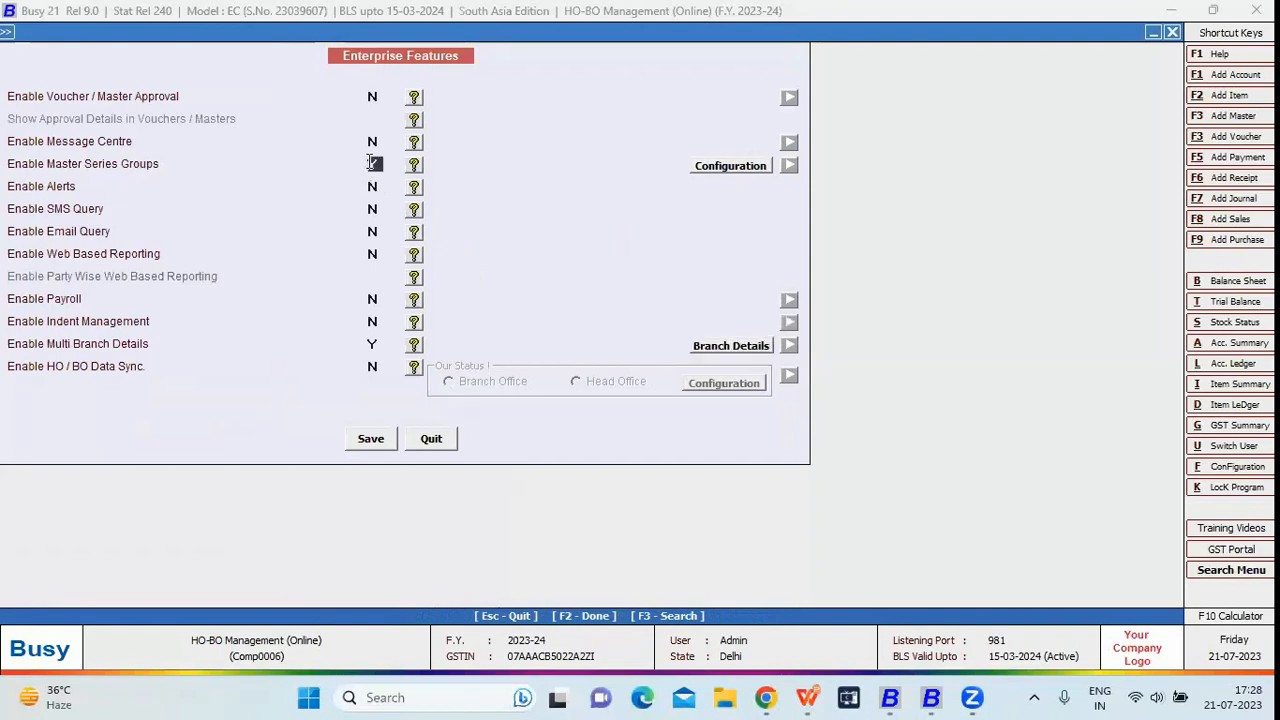
Configure Master Series Groups to apply to the Material Centre master type
click(699, 167)
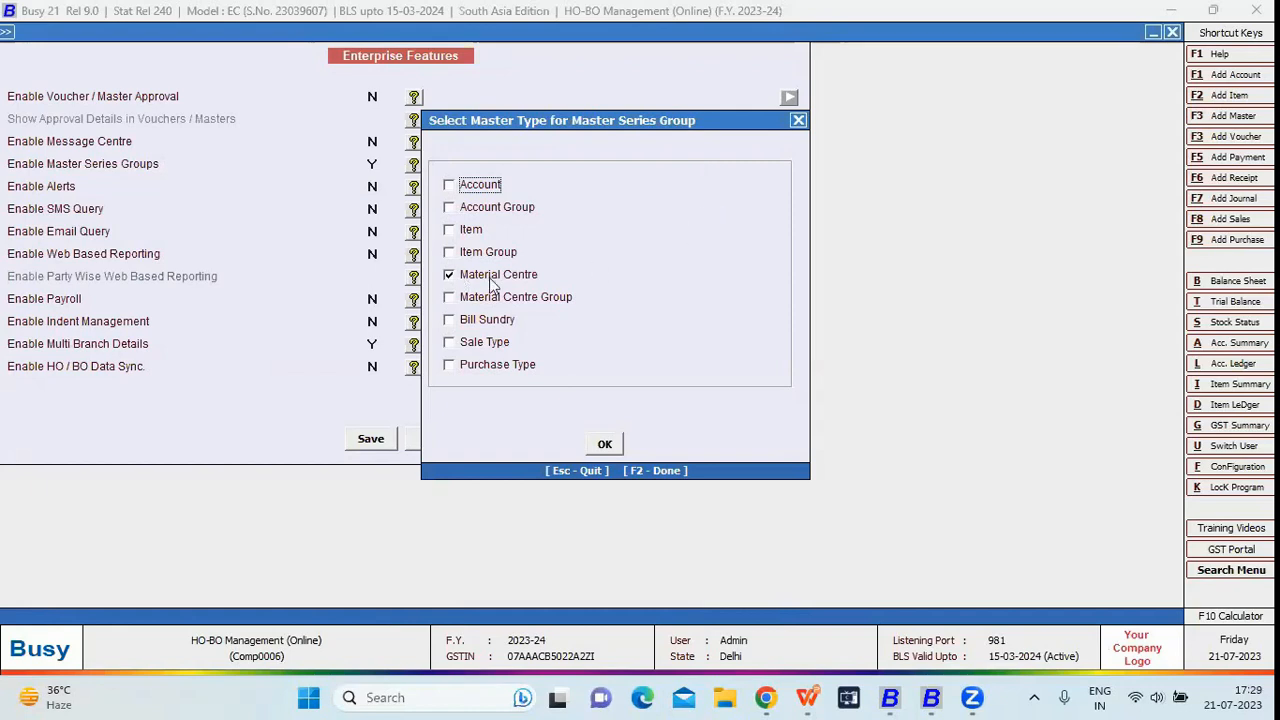
click(602, 446)
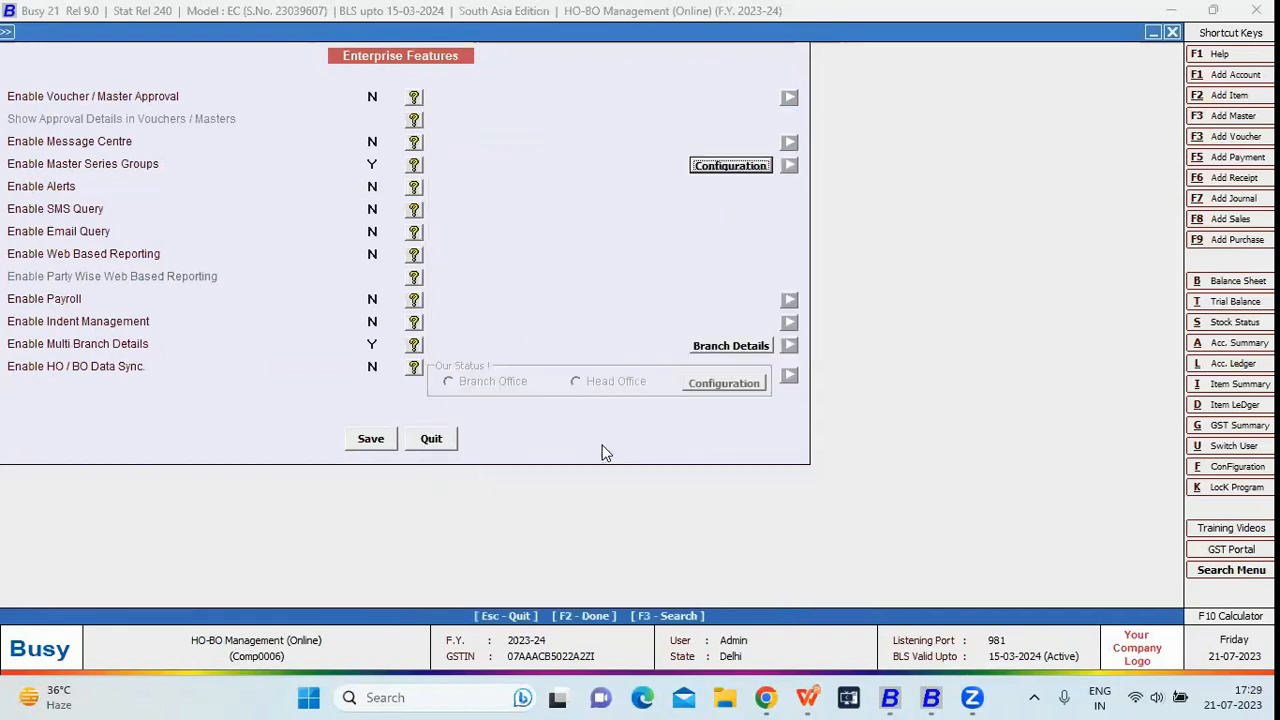
click(378, 167)
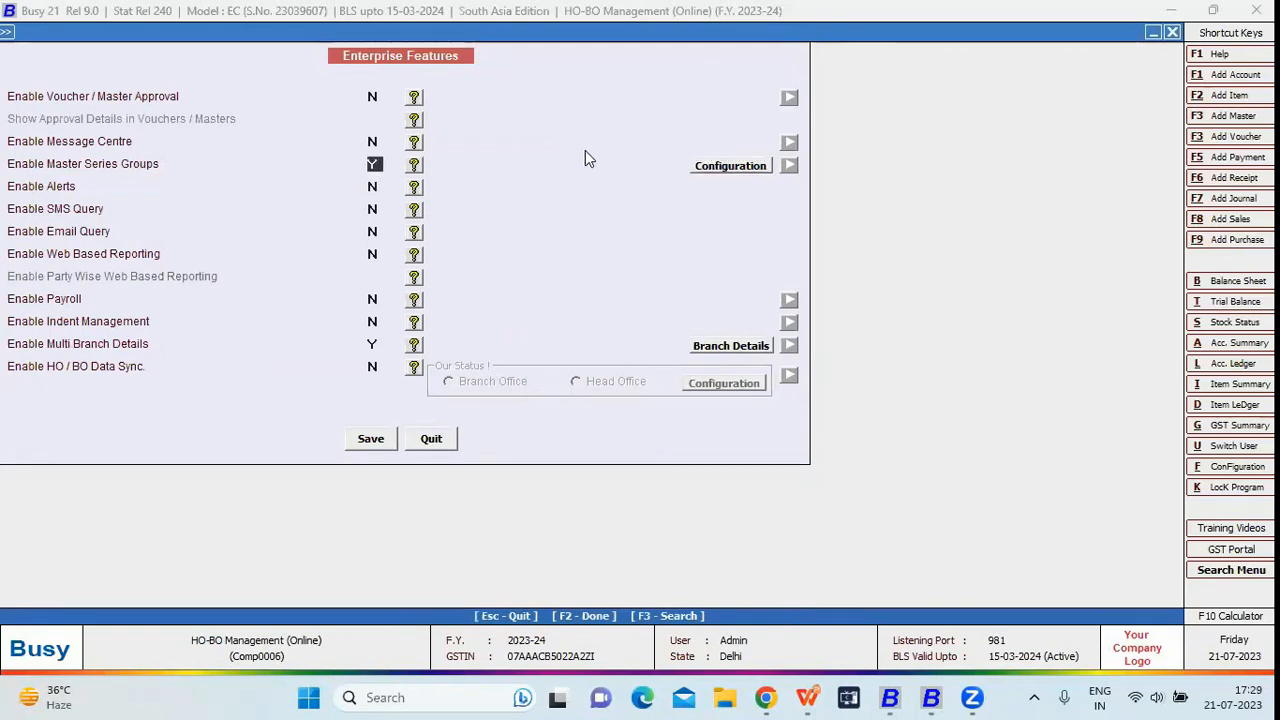
click(746, 165)
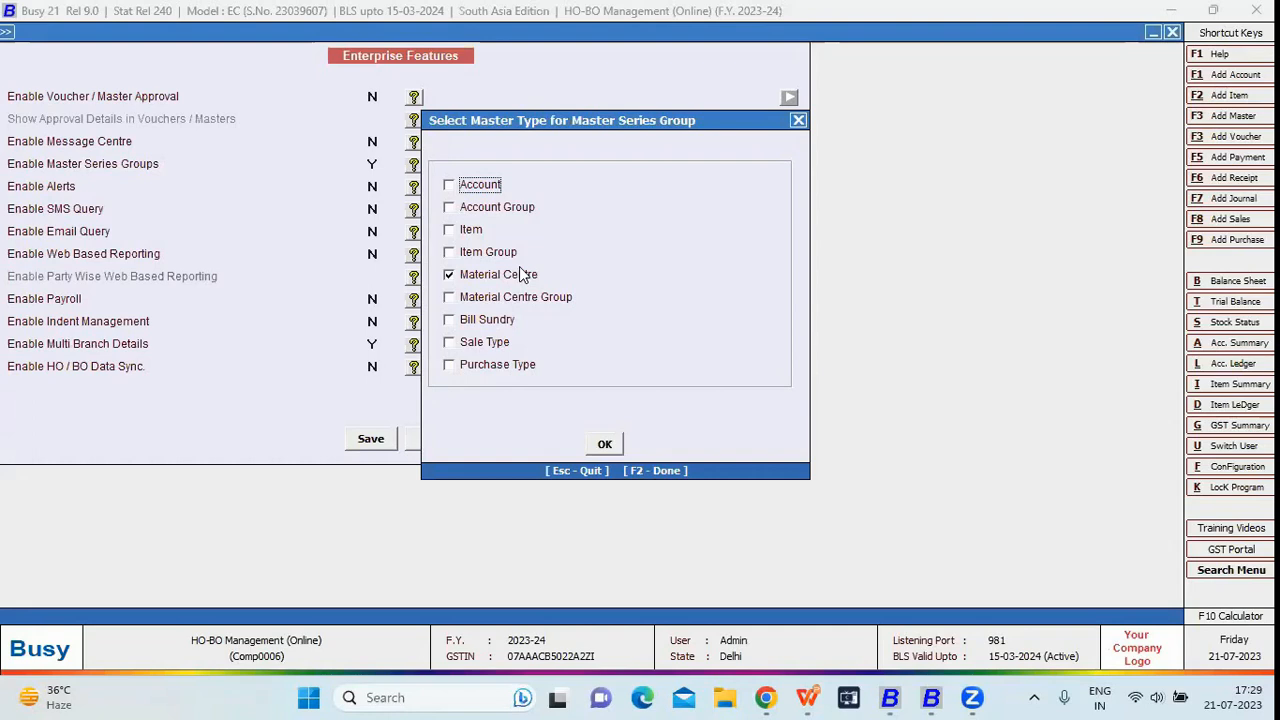
click(604, 444)
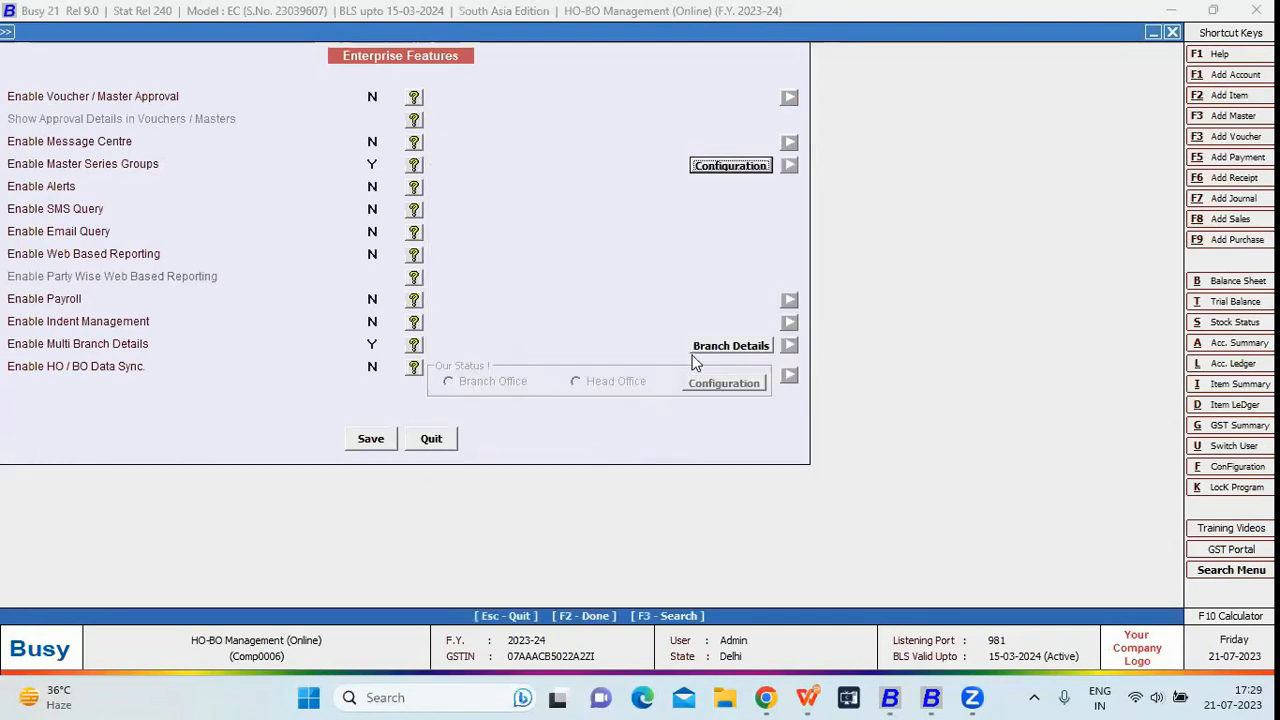
Save Branch A's details with state Delhi and its Branch A series groups and material centre
click(694, 352)
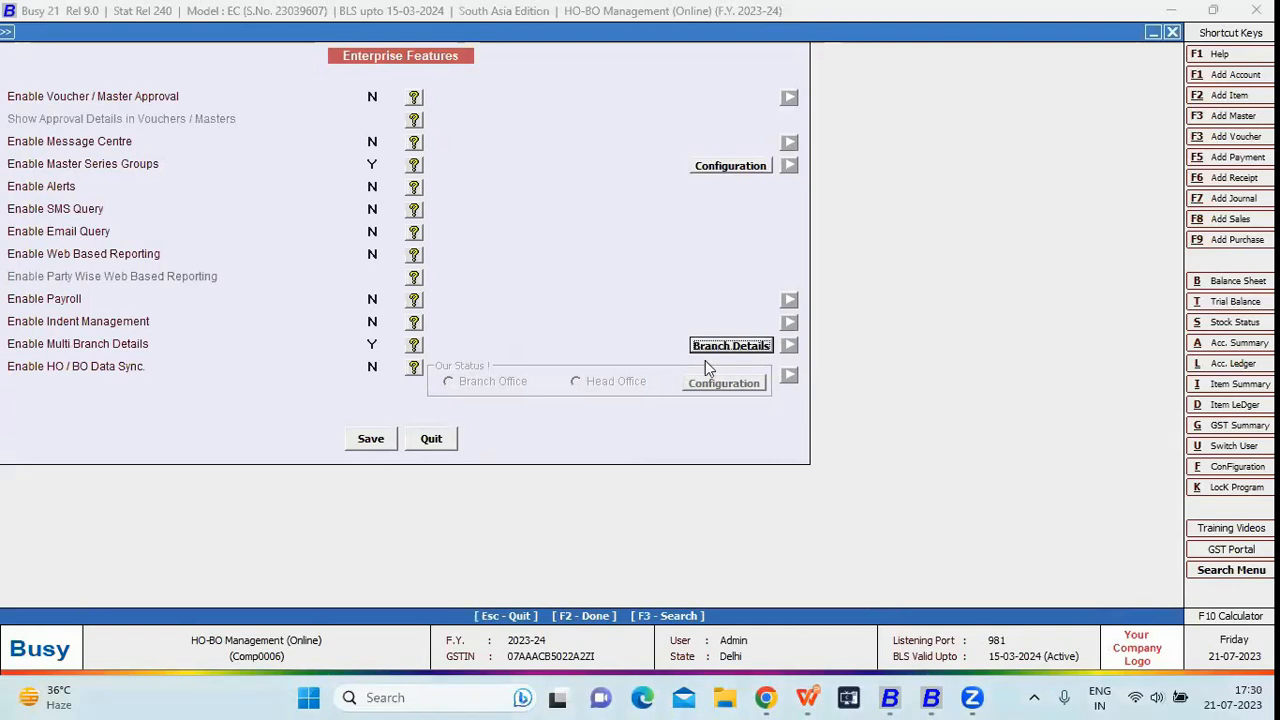
key(Down)
key(Return)
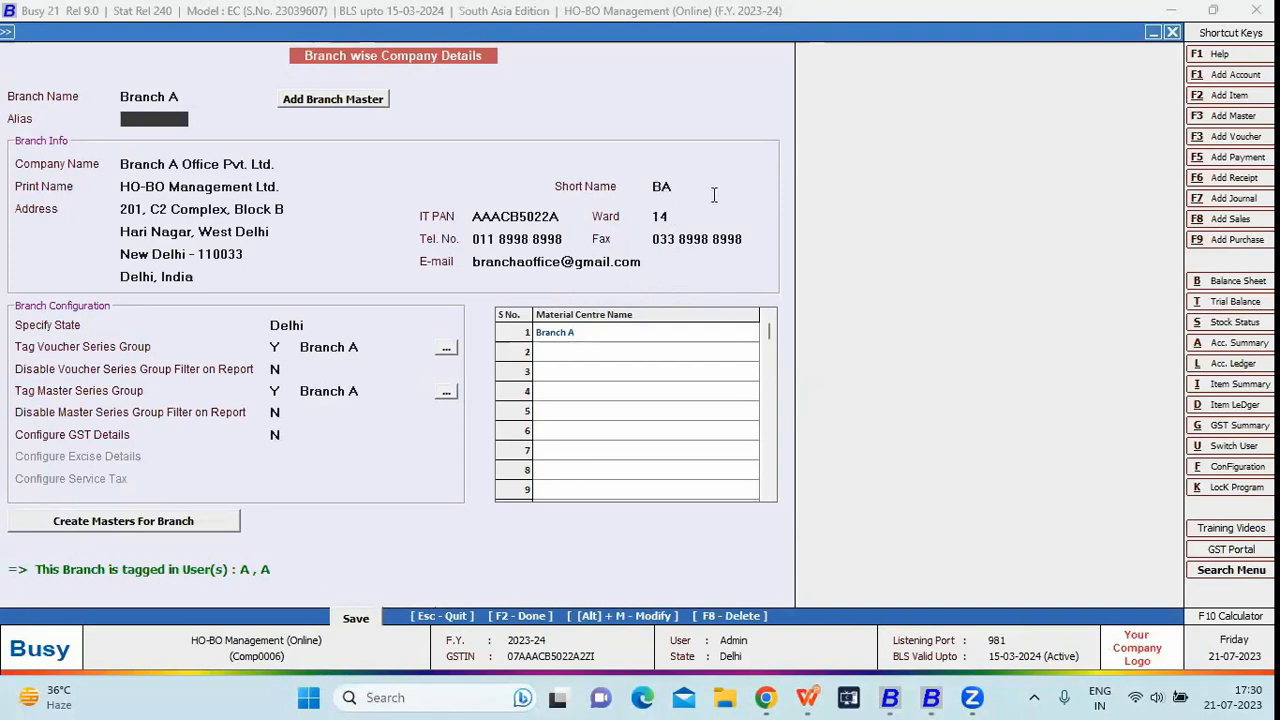
click(349, 342)
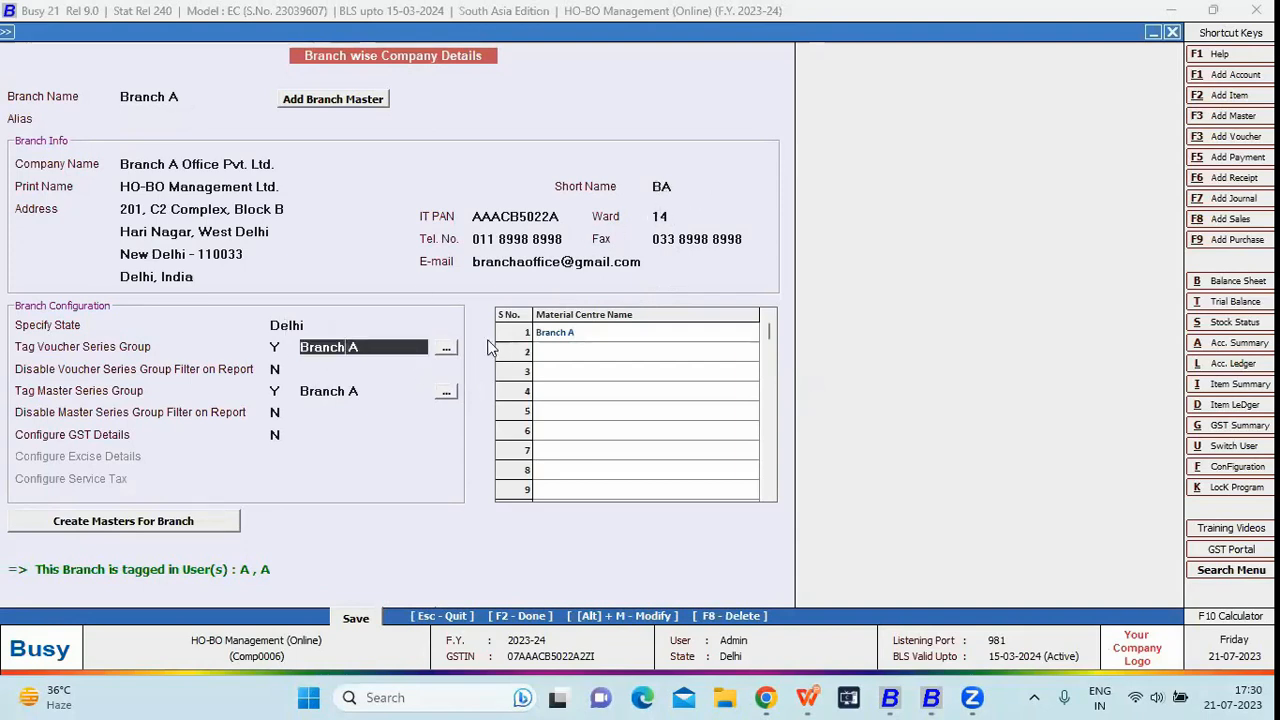
click(388, 396)
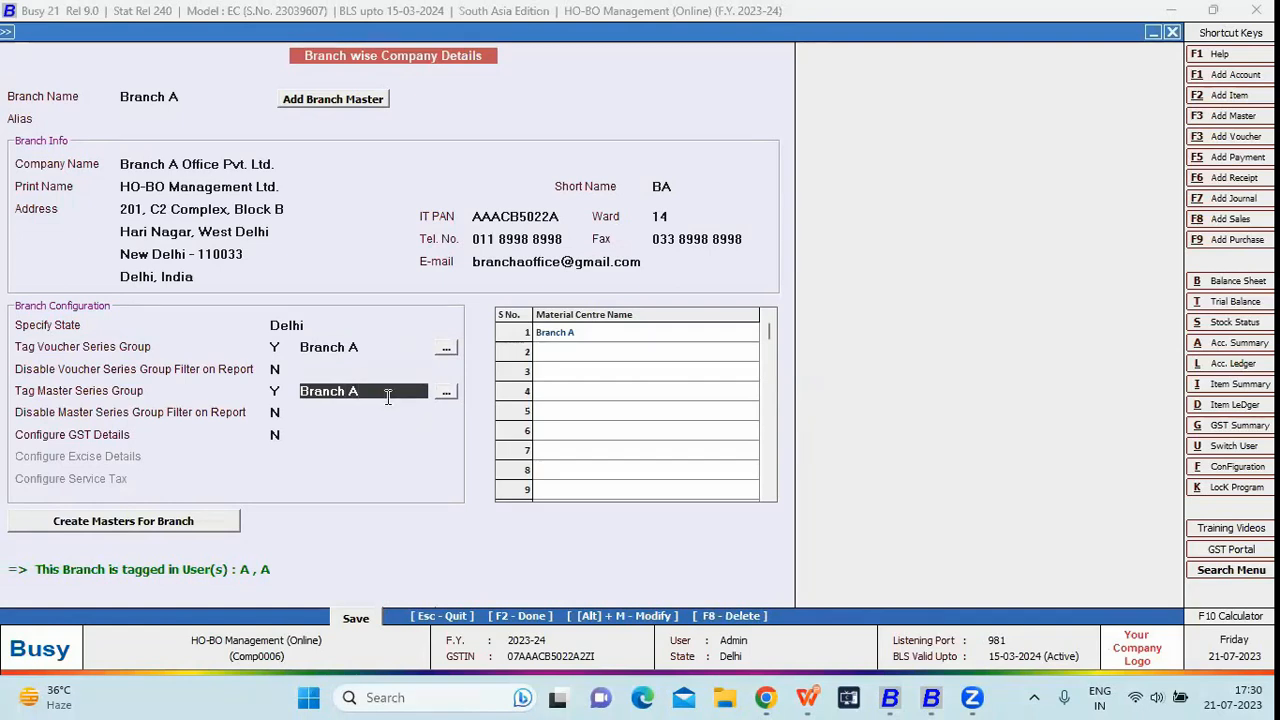
click(572, 336)
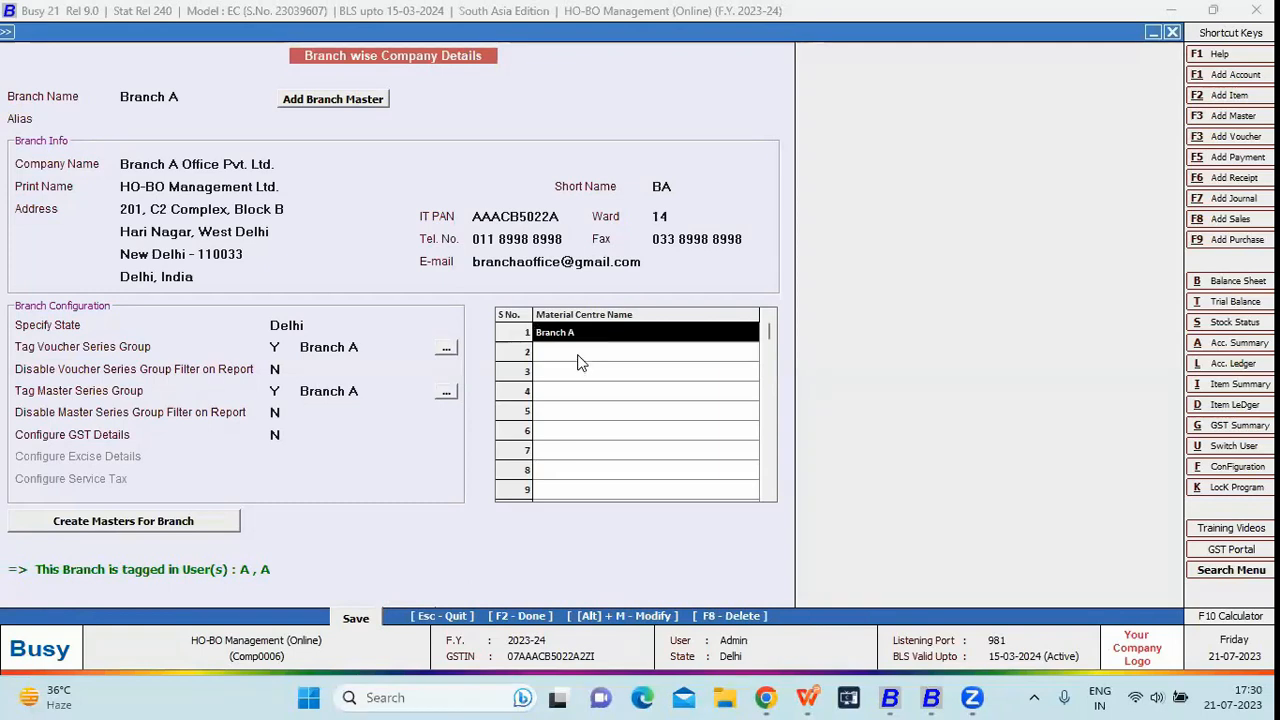
click(334, 323)
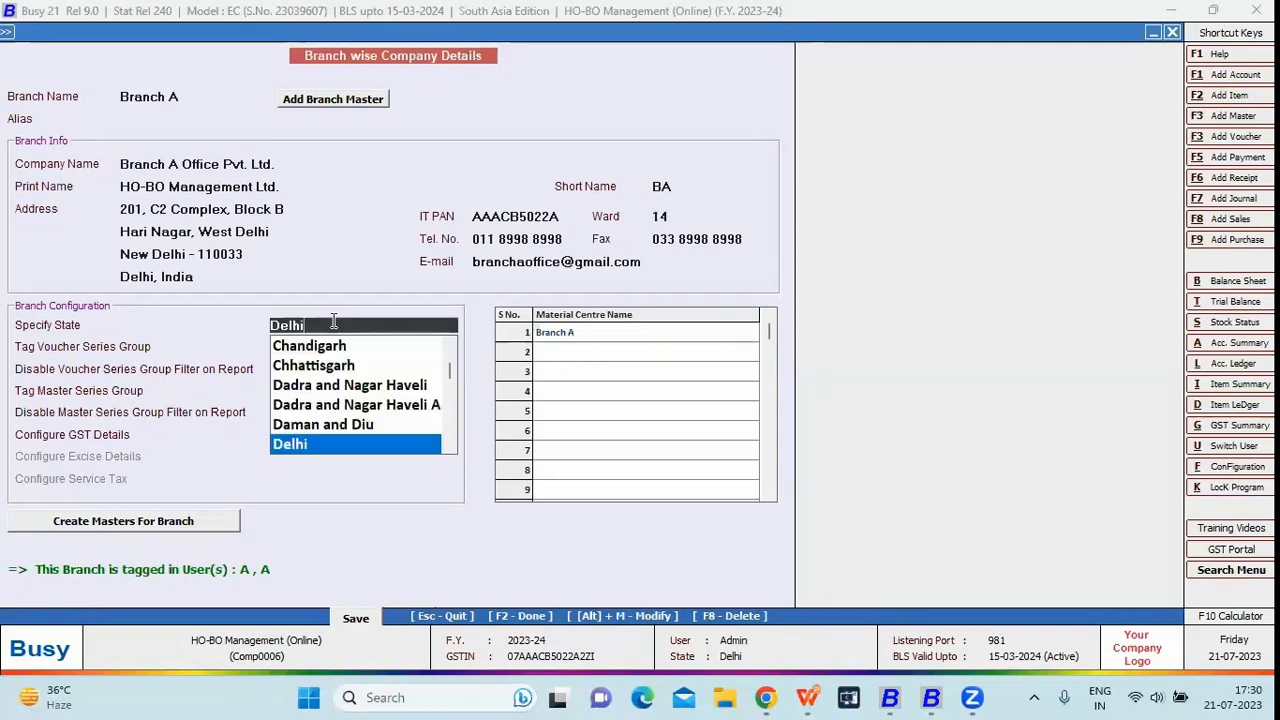
key(Return)
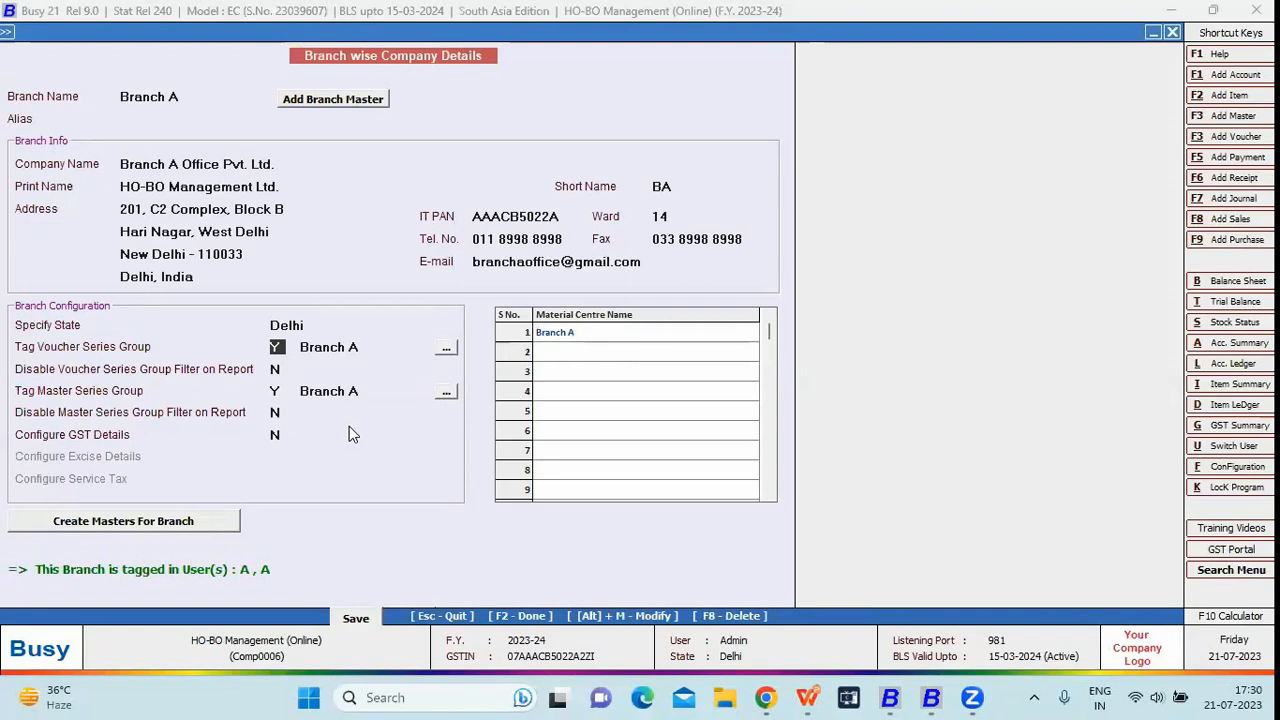
key(F2)
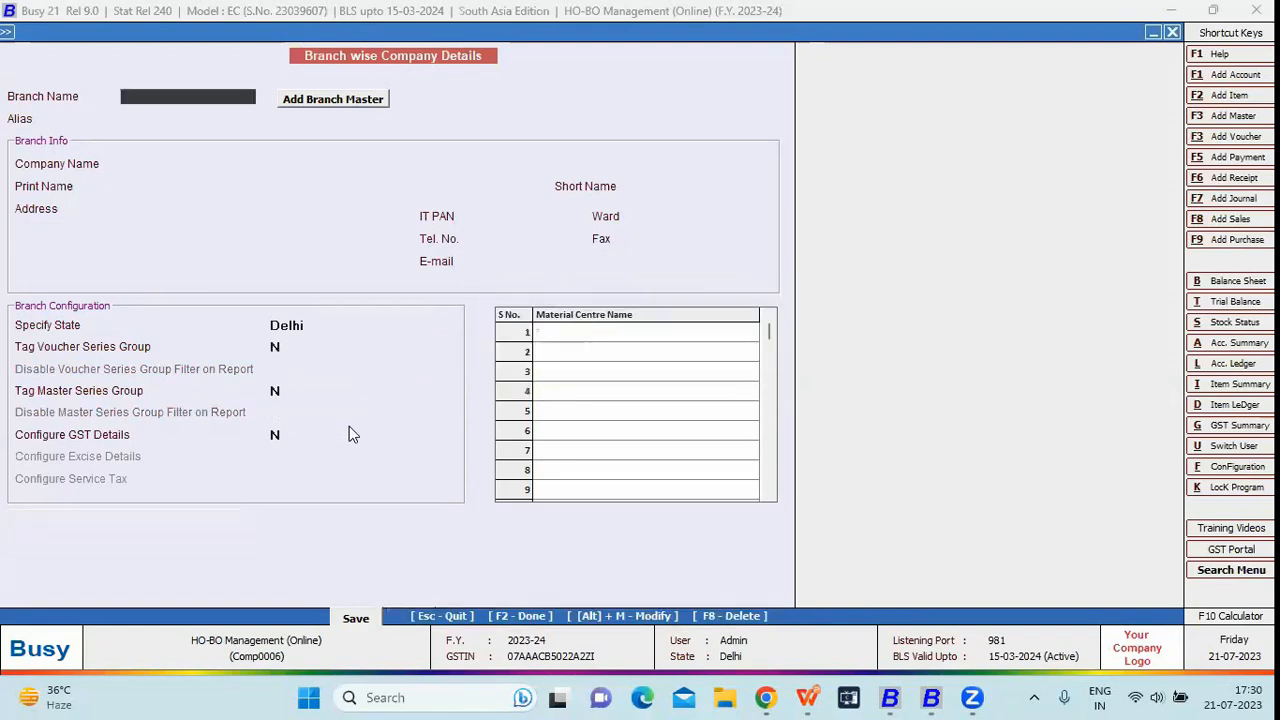
key(Escape)
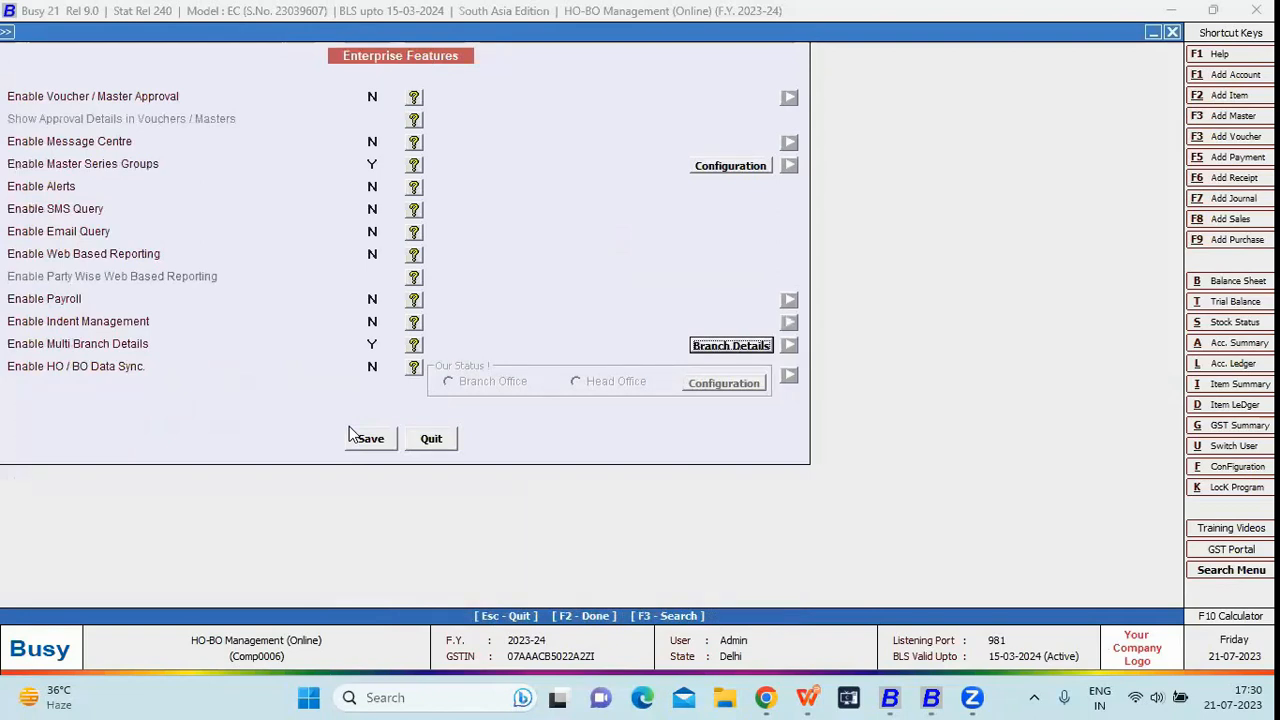
Leave Enterprise Features and open the Modify User list under User Management
key(Escape)
key(Escape)
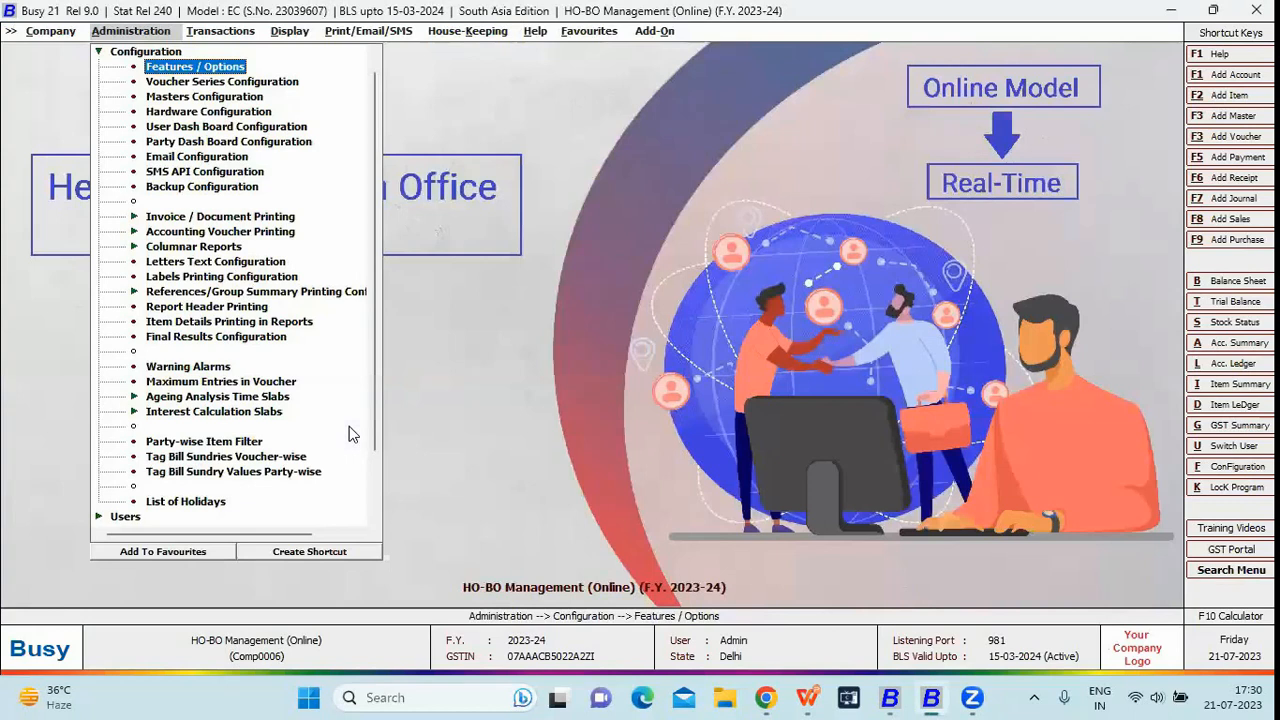
key(Right)
key(Left)
key(Right)
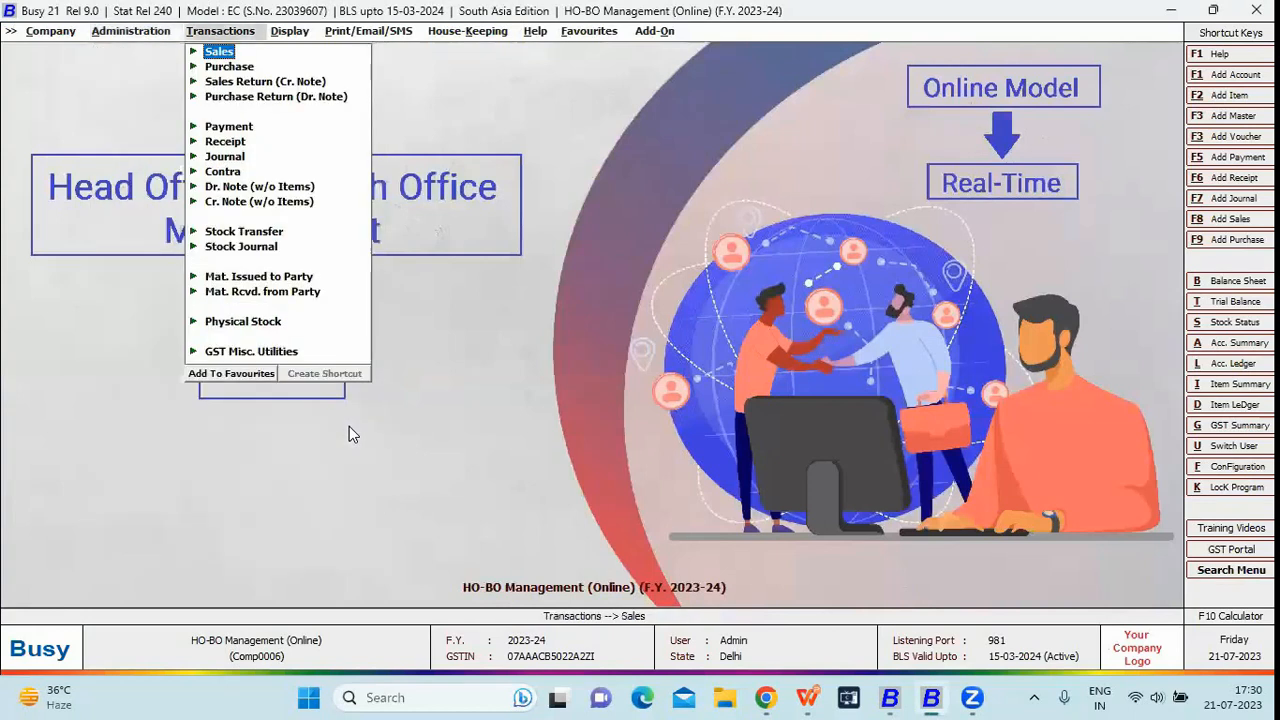
key(Left)
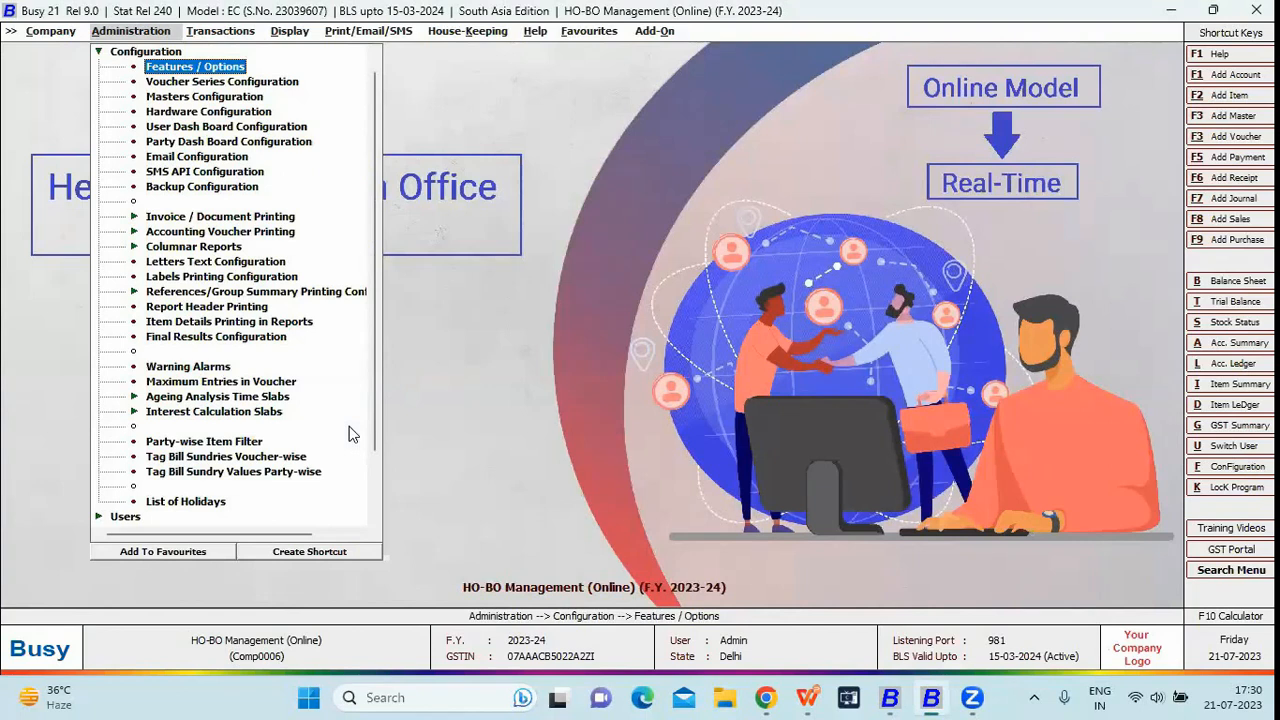
key(Escape)
key(Down)
key(Return)
key(Down)
key(Return)
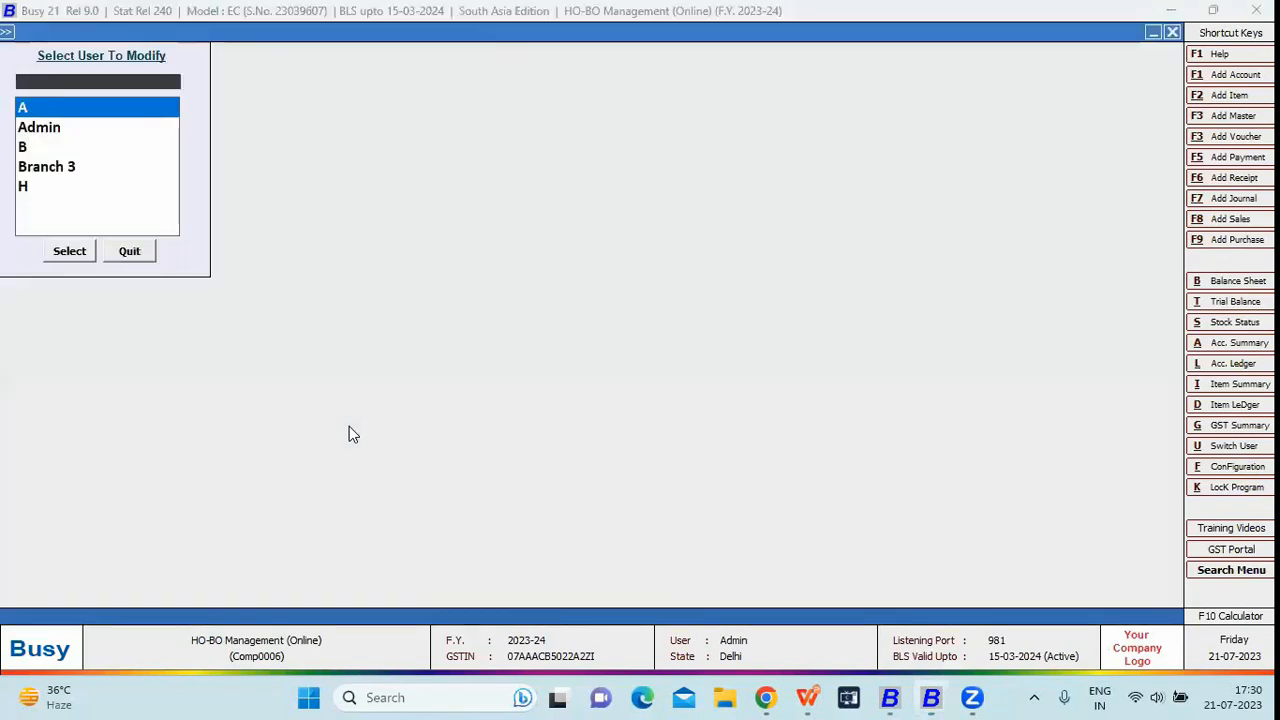
Open user A and review its Branch A branch and series group restrictions
text(br)
key(Escape)
key(Return)
key(Down)
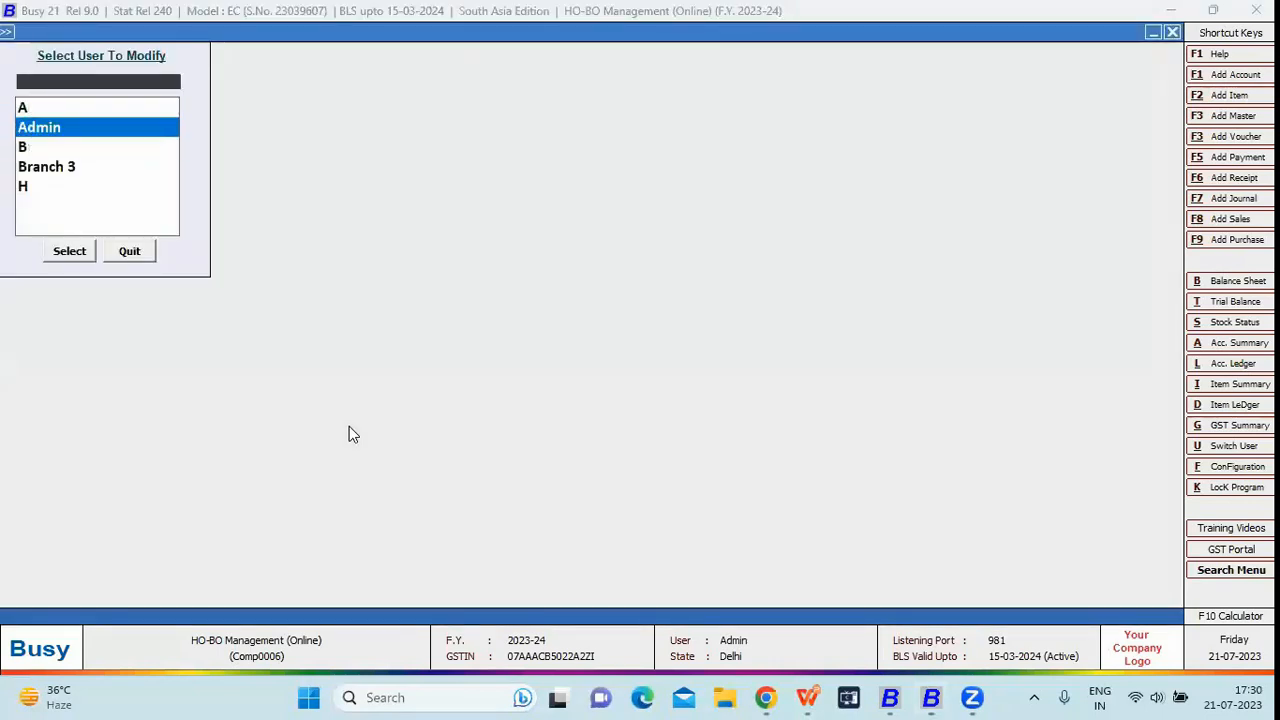
key(Up)
key(Return)
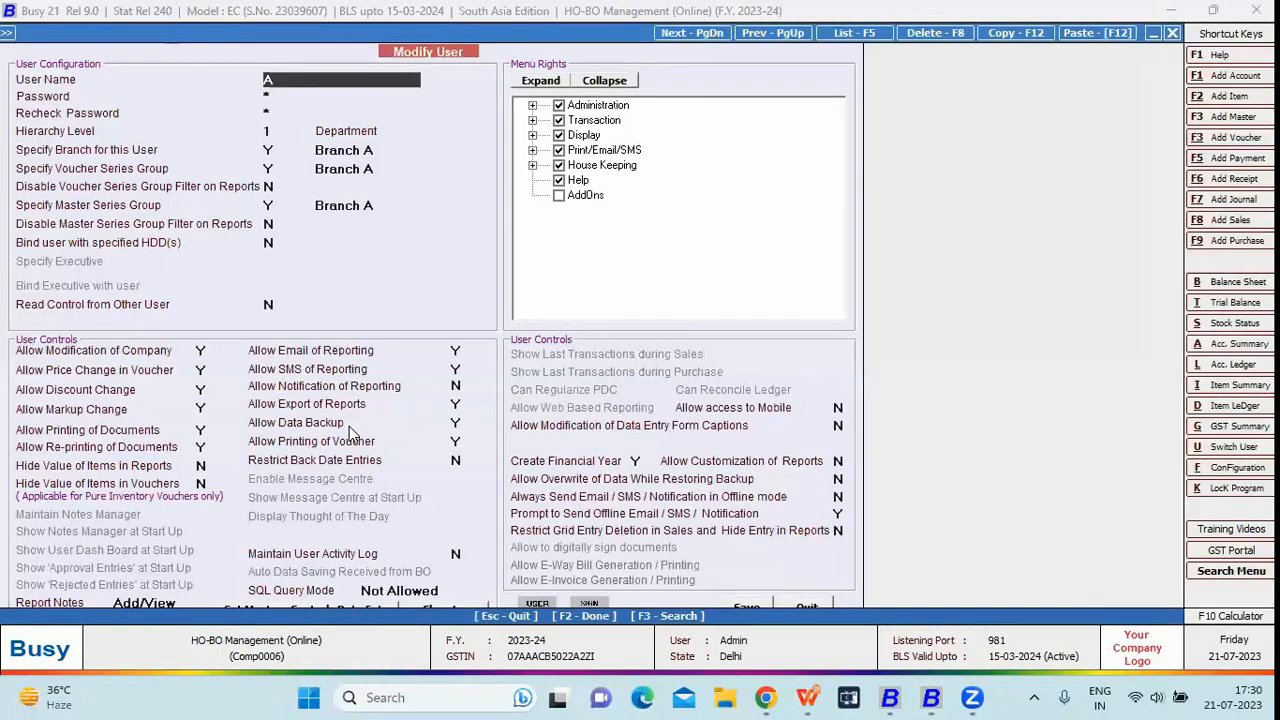
key(Return)
key(Return)
key(Return)
key(Return)
key(Return)
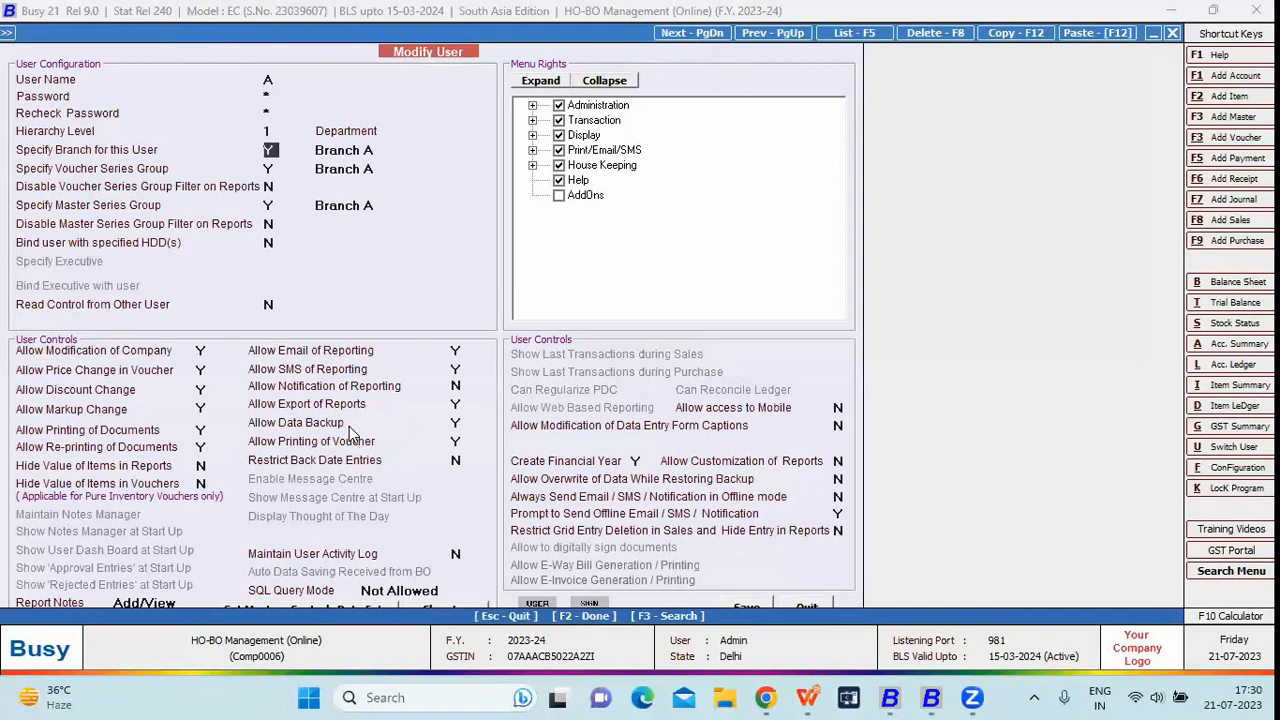
key(Return)
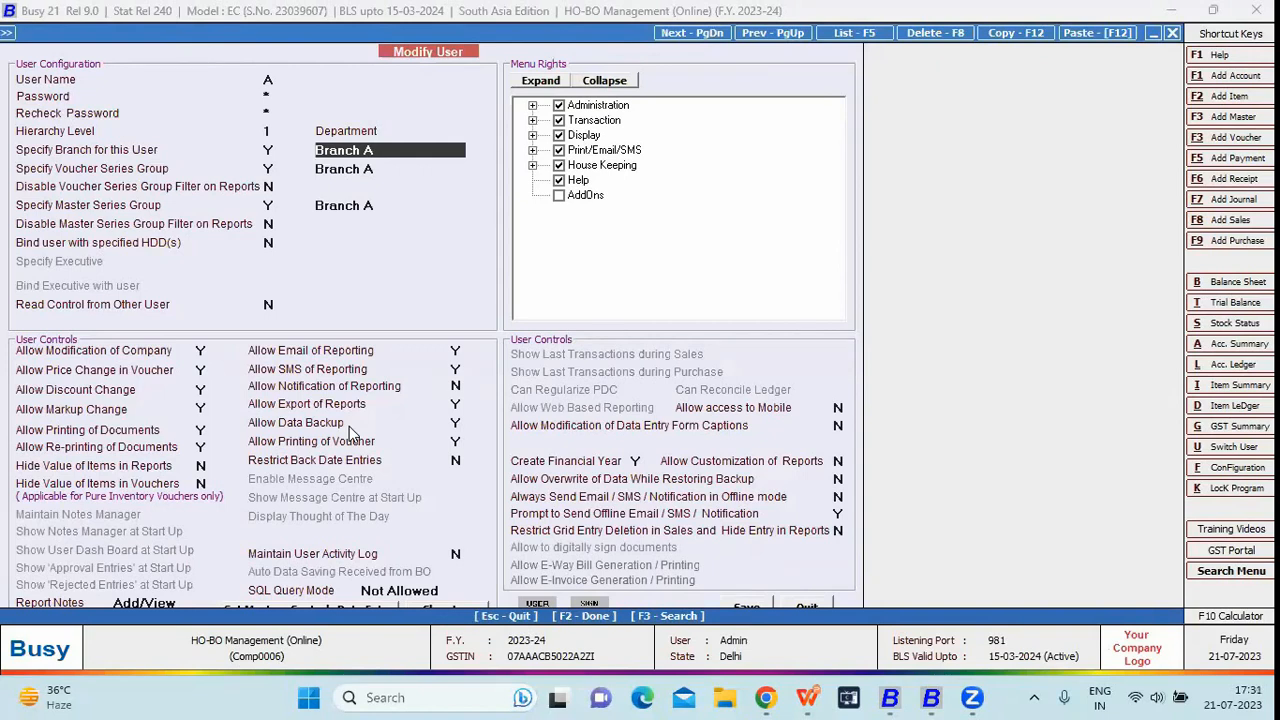
key(Return)
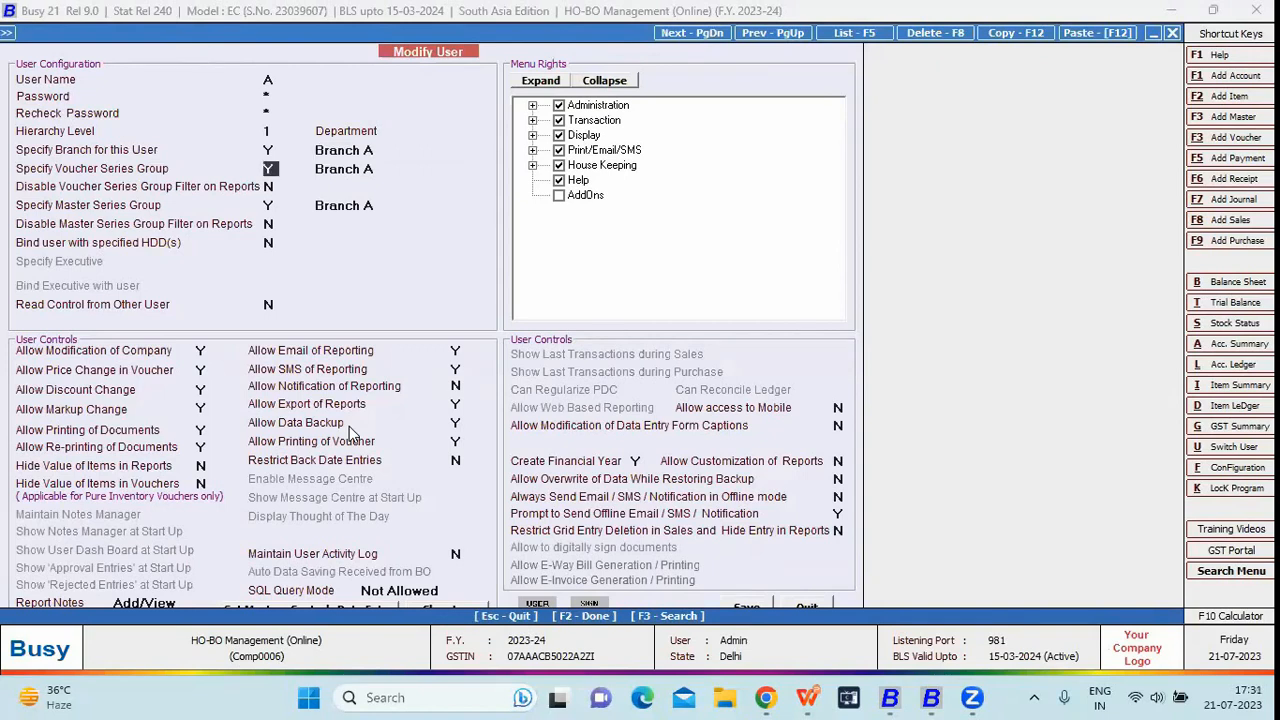
key(Return)
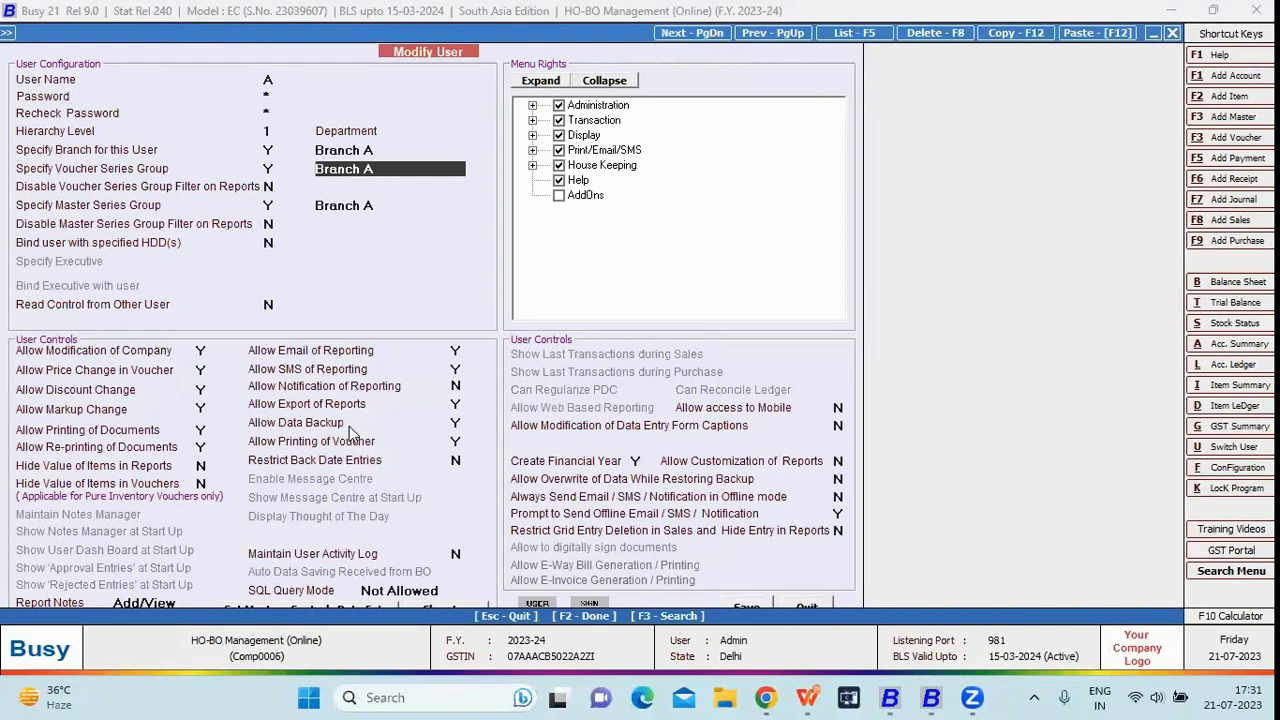
key(Return)
key(Return)
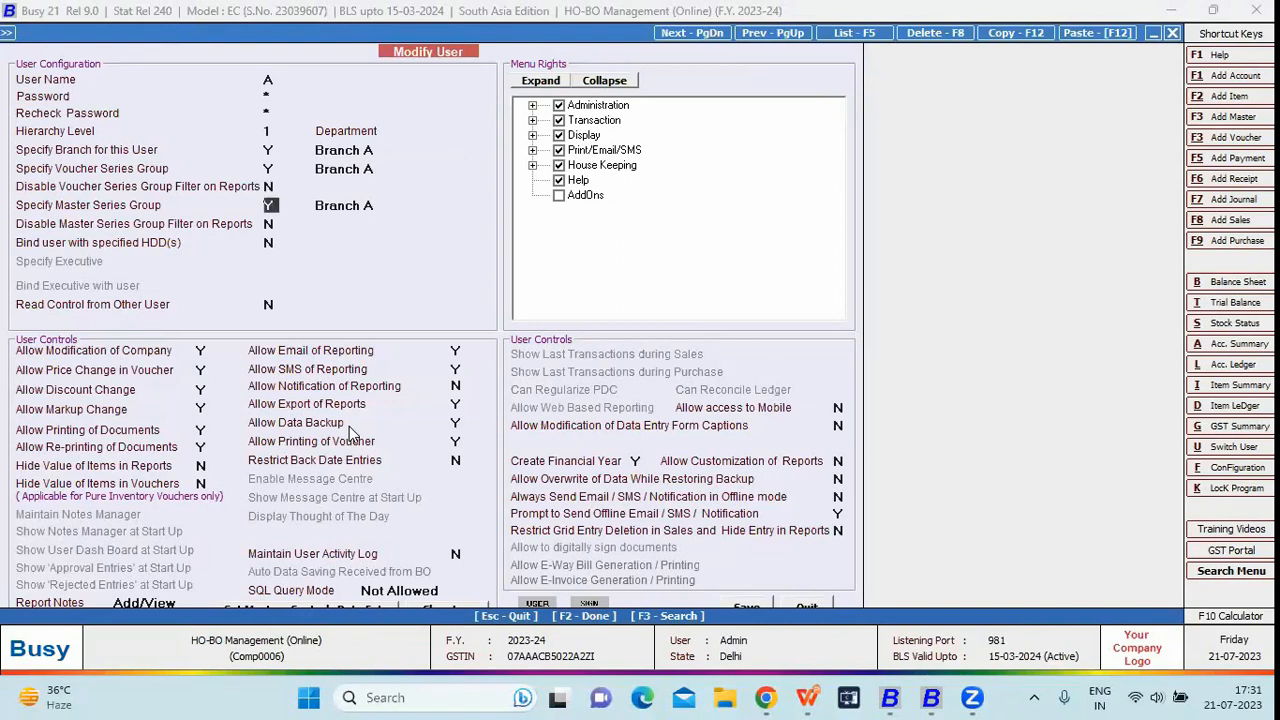
key(Return)
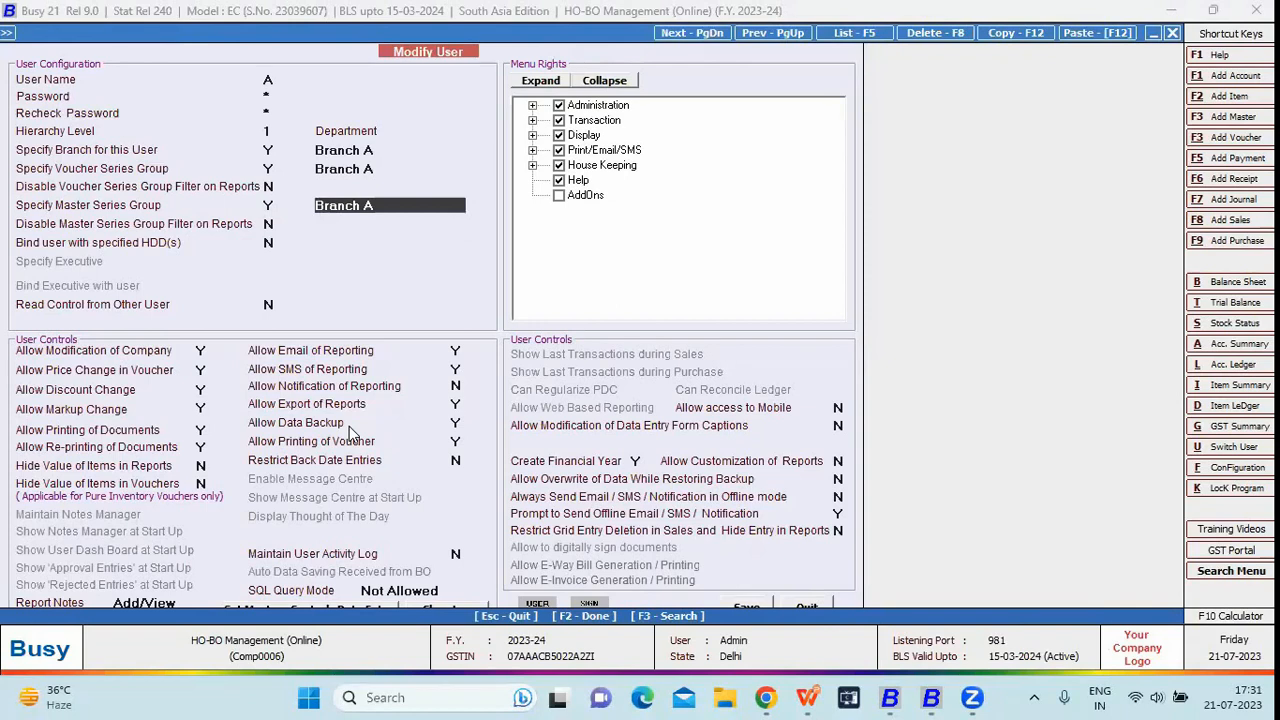
Save user A's settings and close the HO-BO Management (Online) company
key(F2)
key(Return)
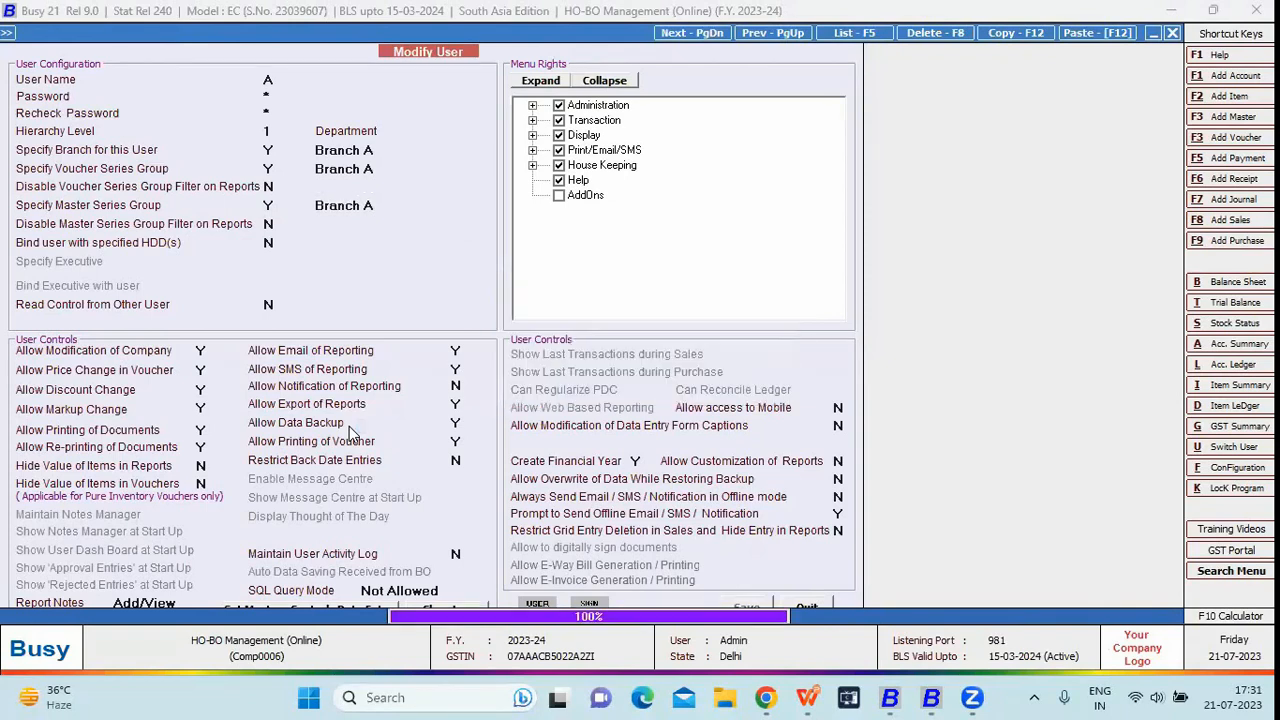
key(Escape)
key(Left)
key(Return)
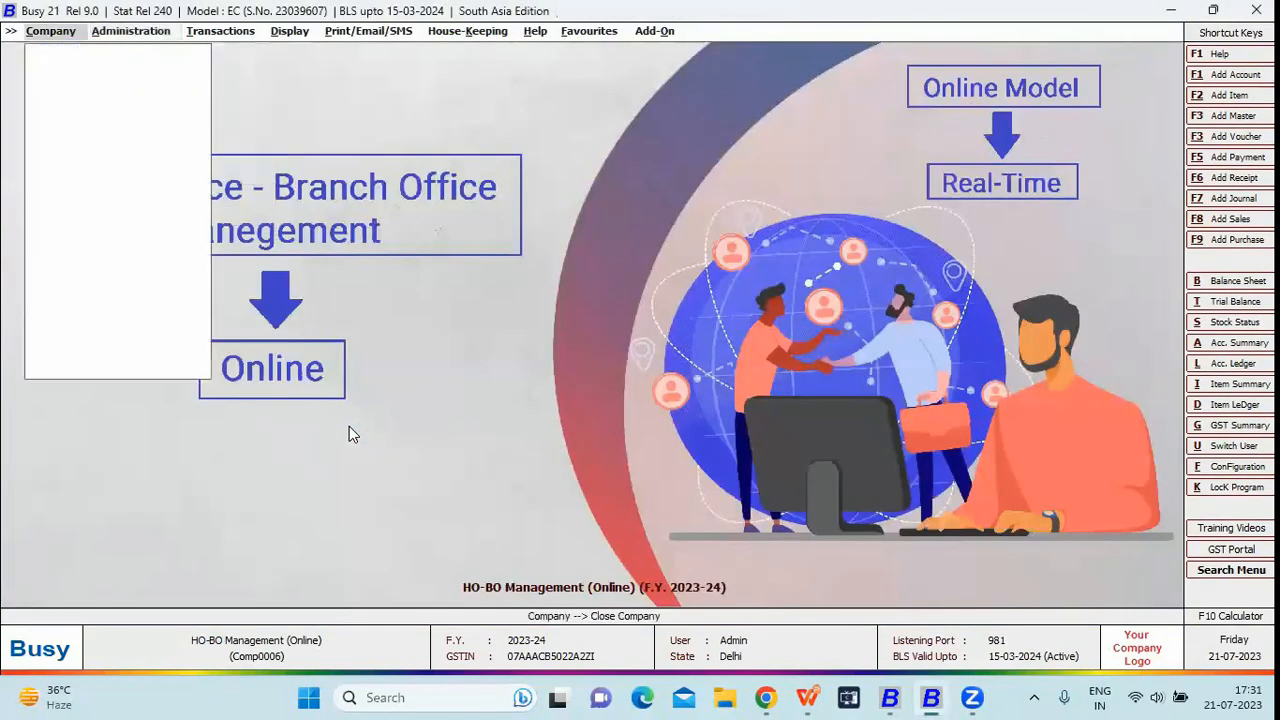
Open HO-BO Management (Online) again, logging in as user A with its password
key(Return)
key(Down)
key(Down)
key(Down)
key(Down)
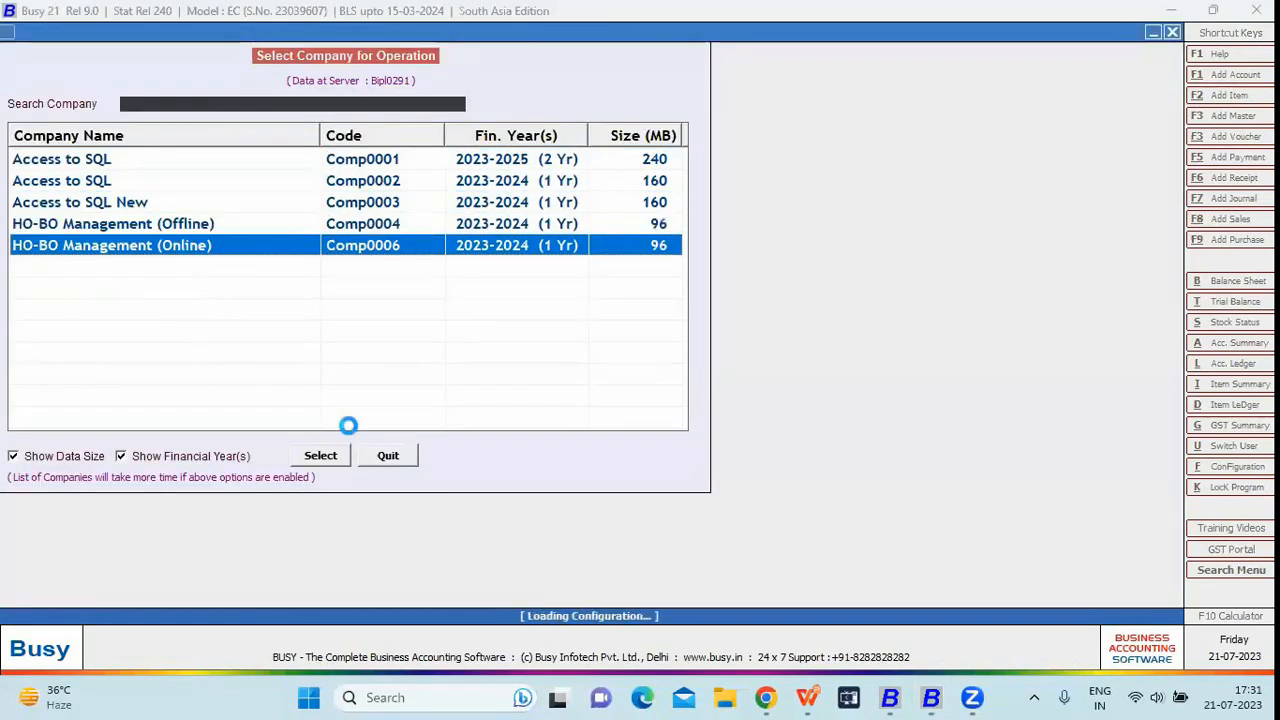
text(A)
key(Return)
text(a)
key(Return)
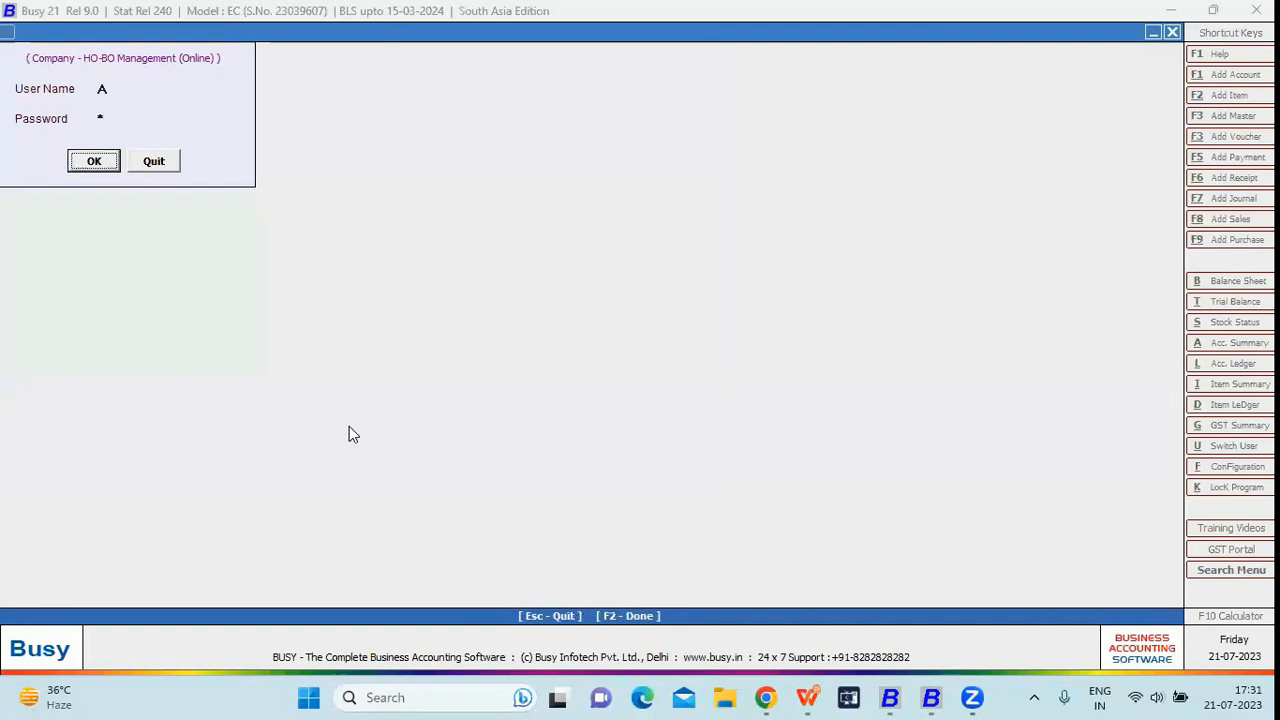
key(Return)
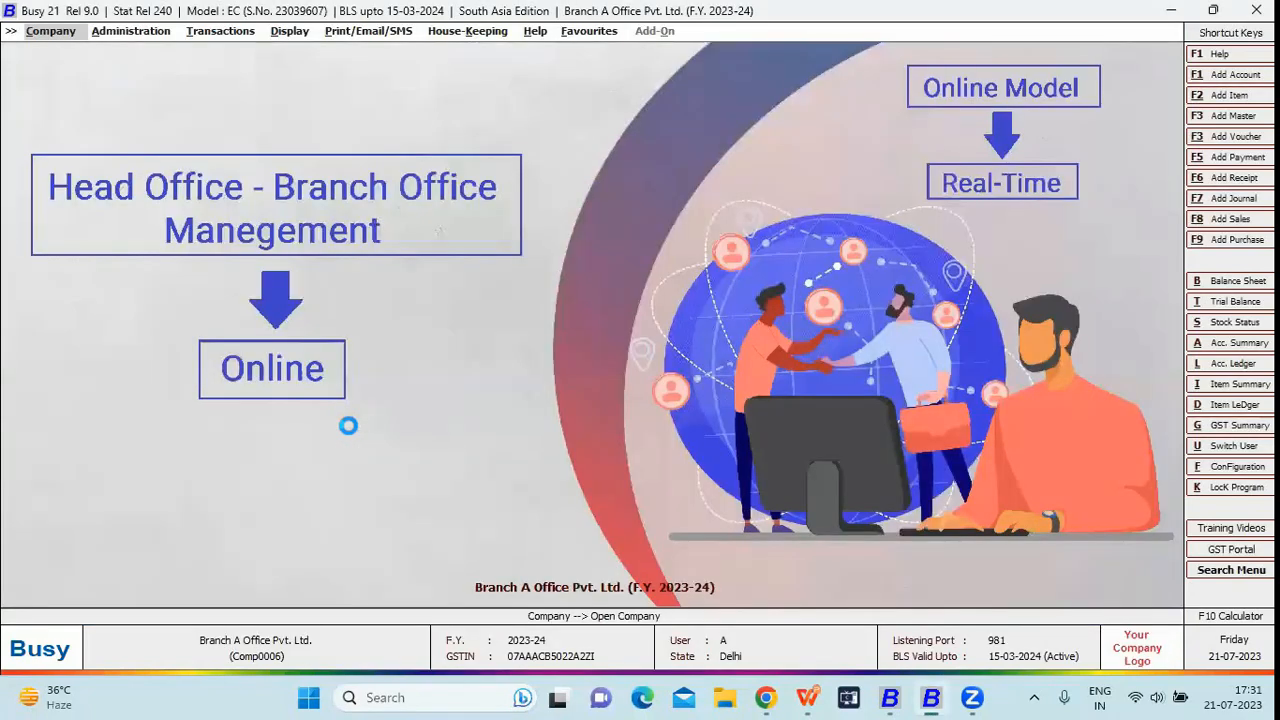
key(Right)
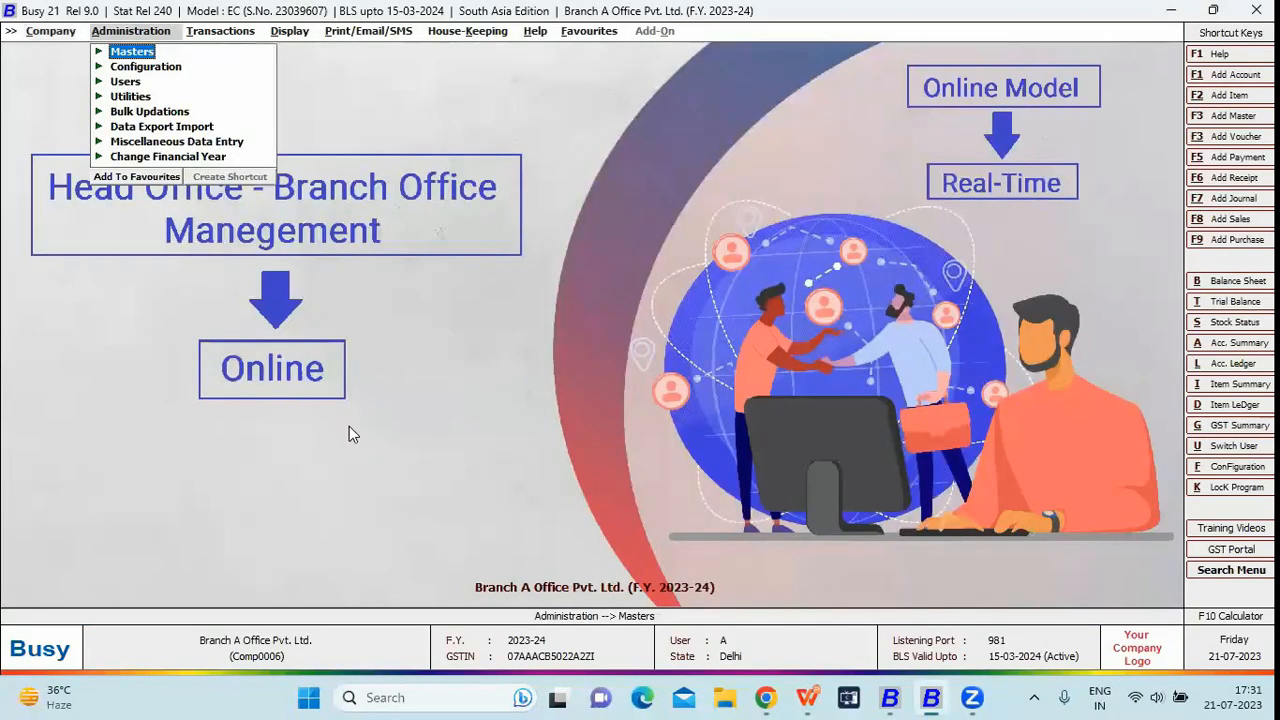
Start a new sales voucher and confirm only the Branch A series is offered
key(Right)
key(Return)
key(Return)
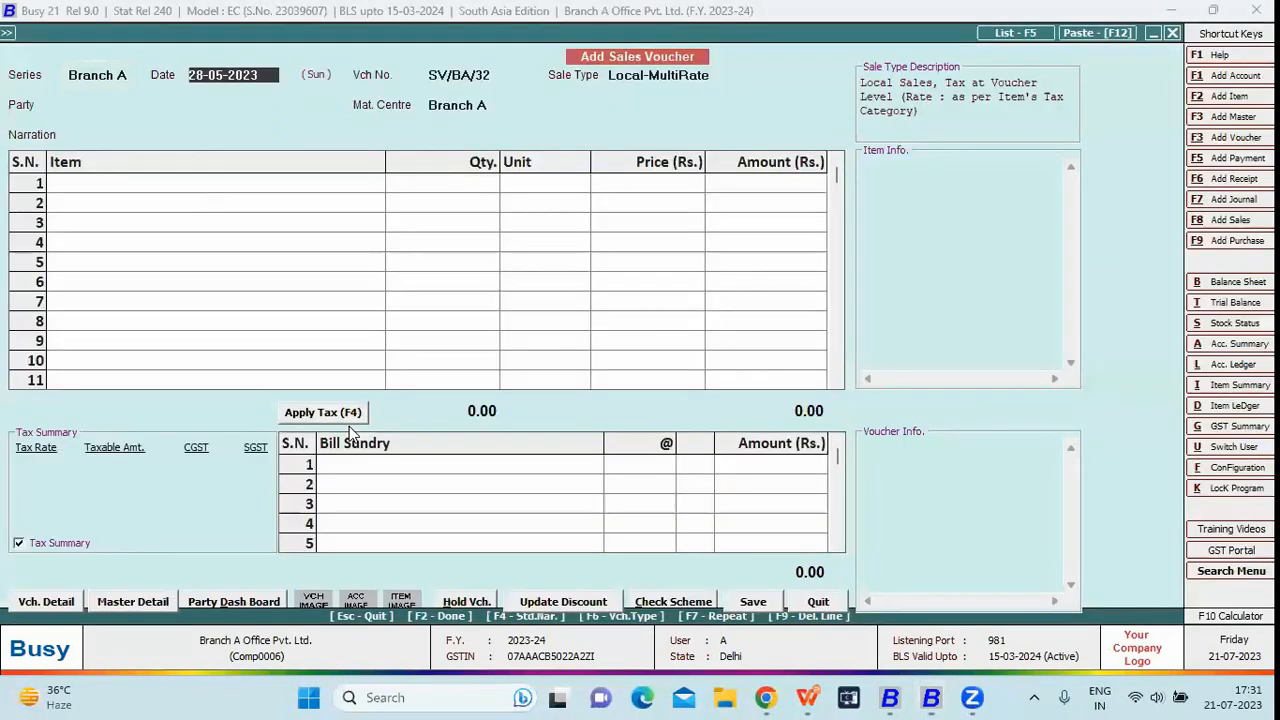
key(Return)
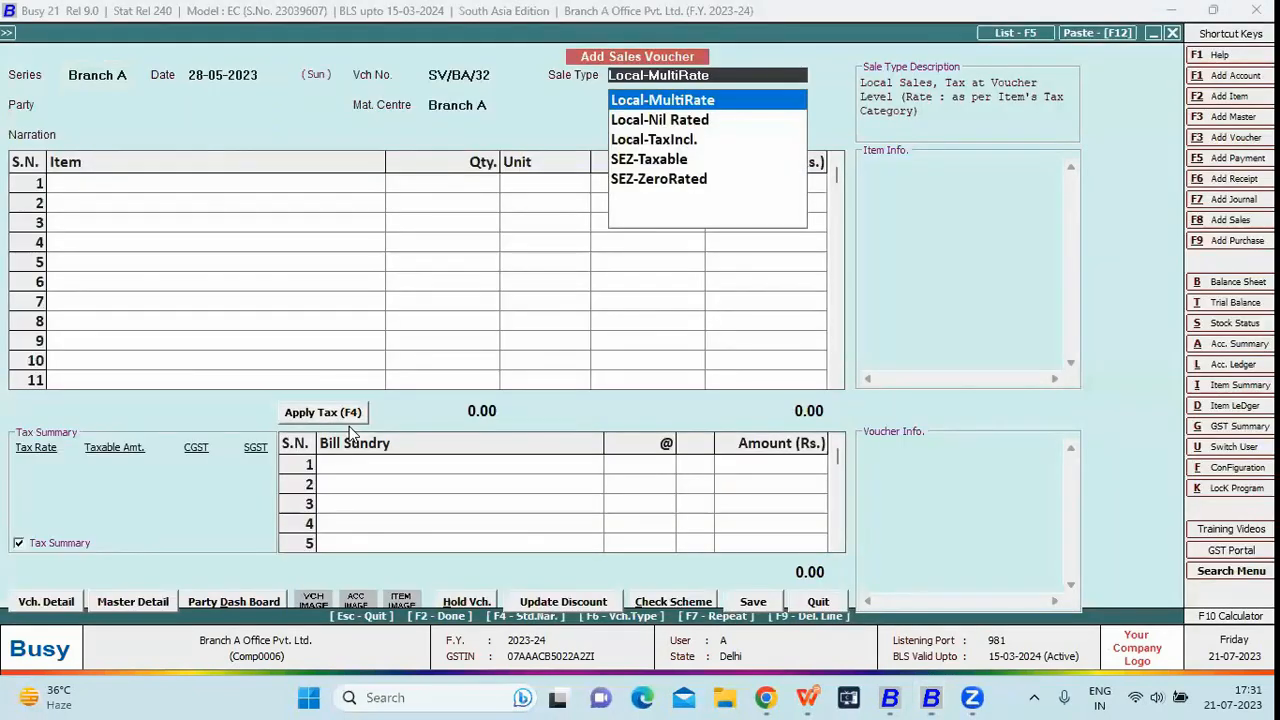
click(128, 76)
key(BackSpace)
key(BackSpace)
key(BackSpace)
key(BackSpace)
key(BackSpace)
key(BackSpace)
key(BackSpace)
key(BackSpace)
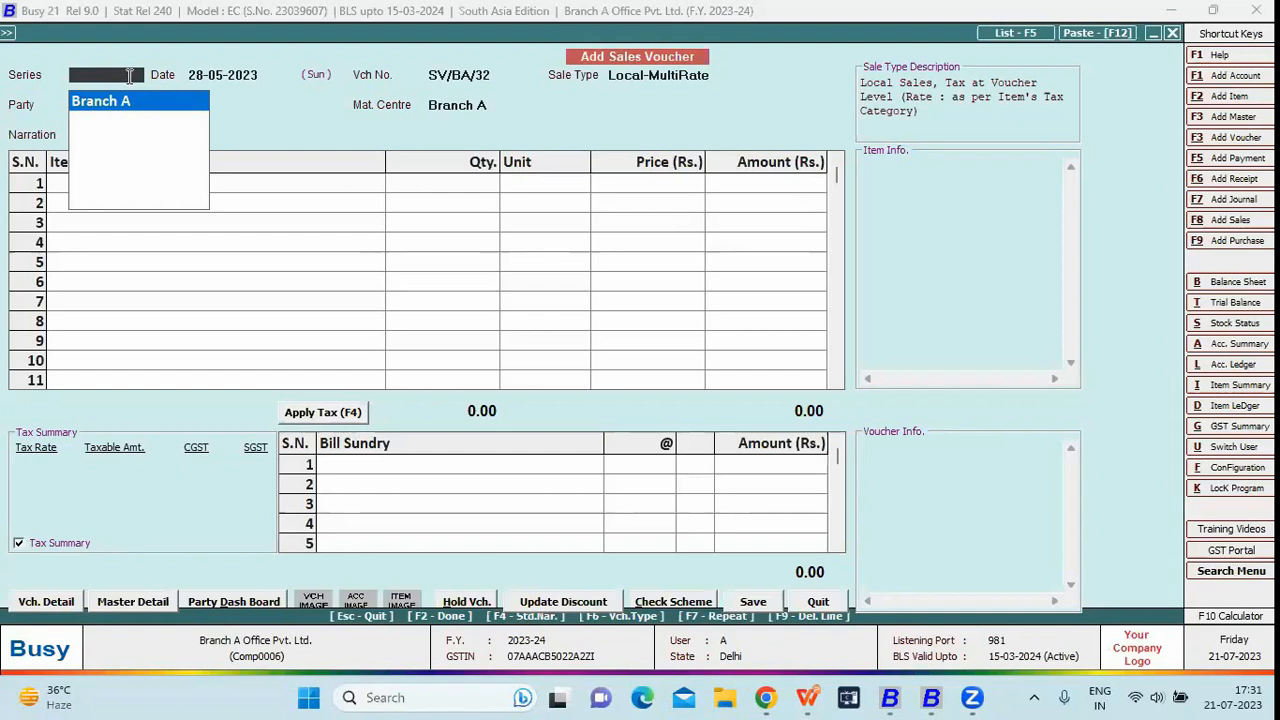
key(Return)
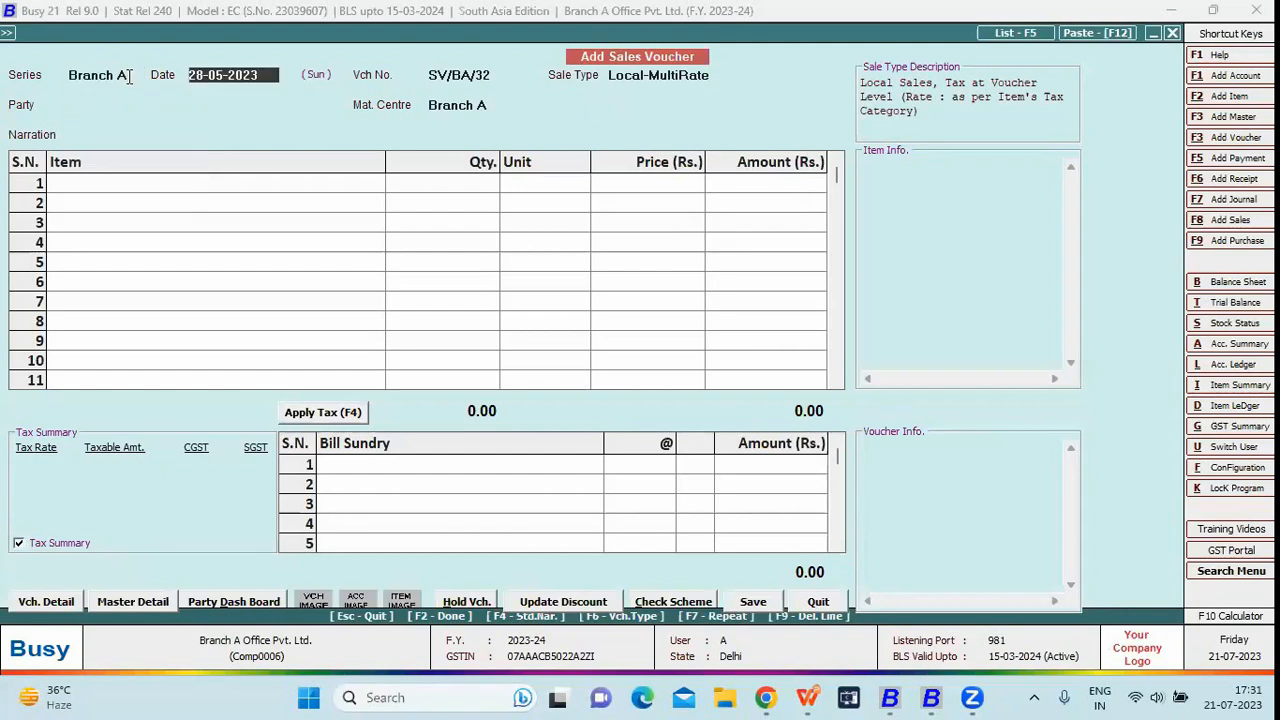
Pick party Branch A Office Pvt. Ltd. and material centre Branch A, then quit unsaved
key(Return)
key(Return)
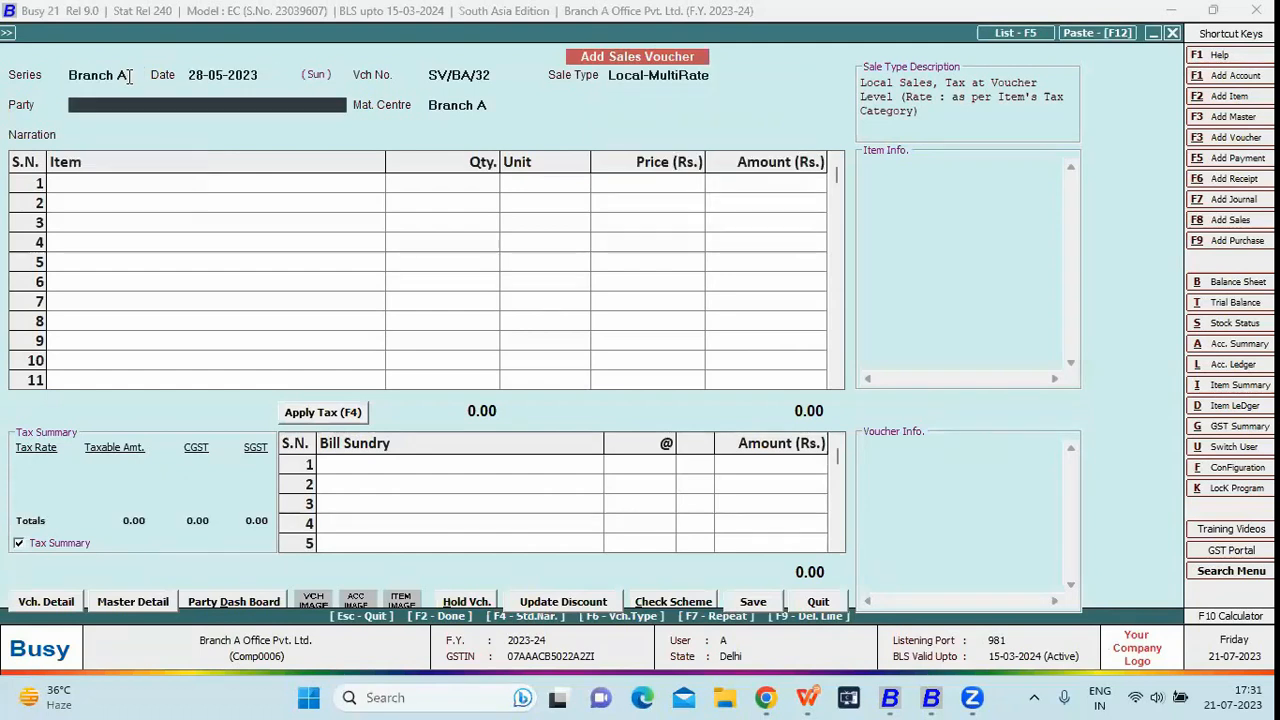
key(Down)
key(Return)
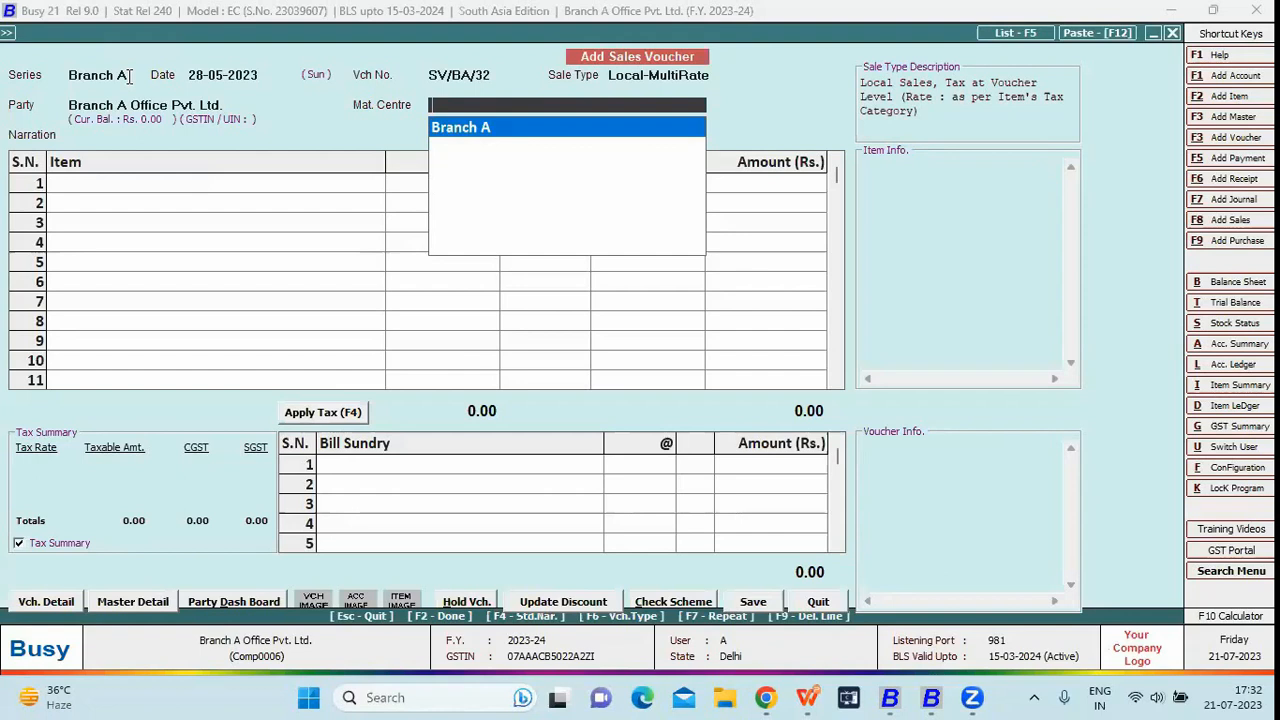
key(Return)
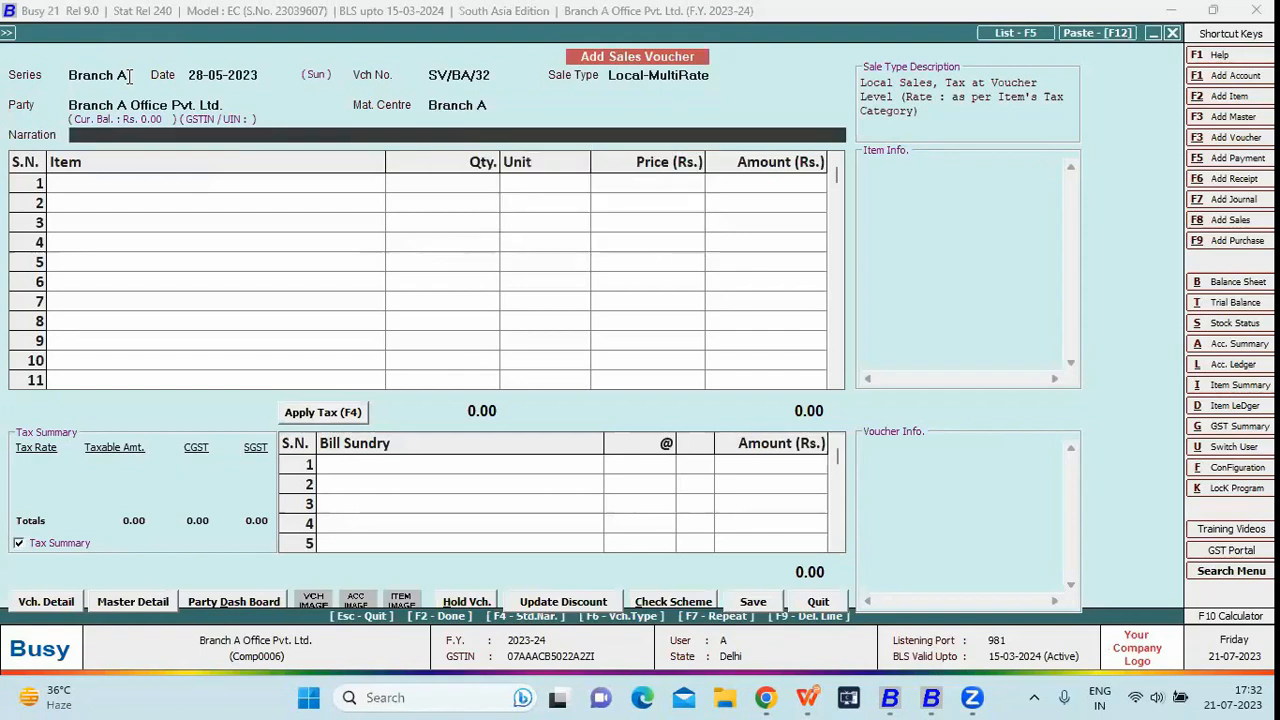
key(Escape)
key(Return)
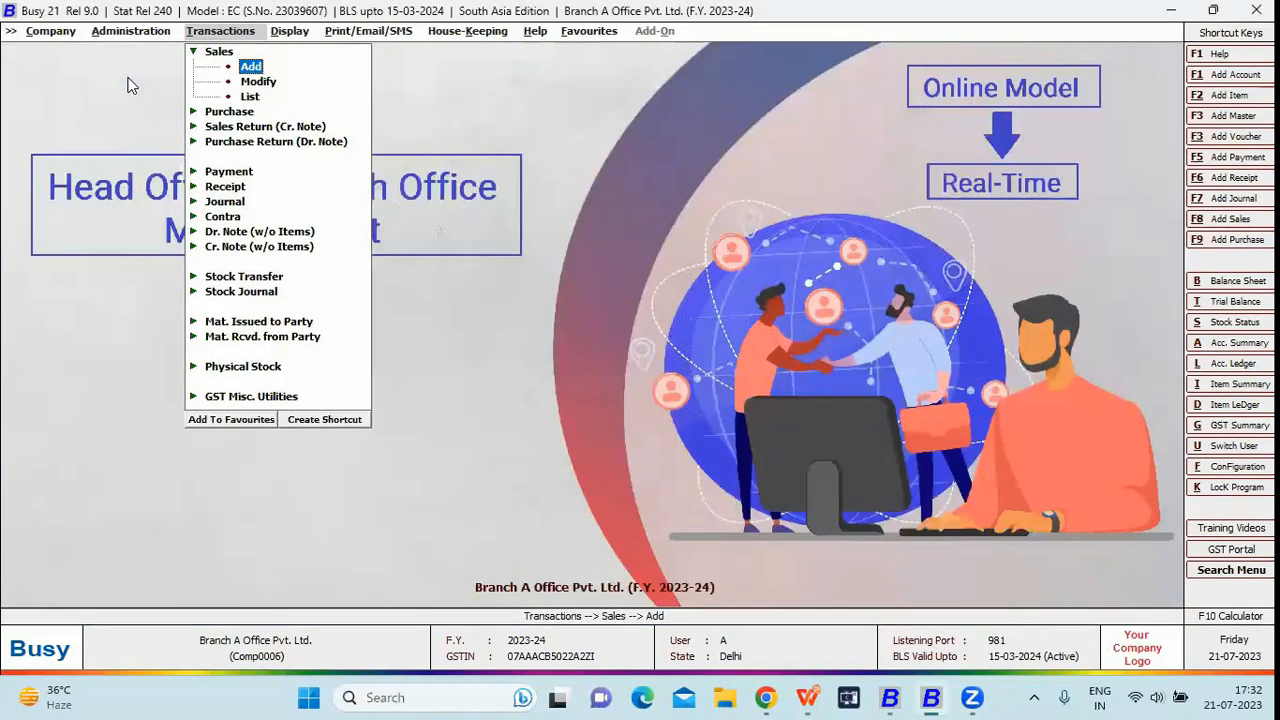
View the horizontal Balance Sheet as user A, then close it
key(Right)
key(Return)
key(Return)
key(Return)
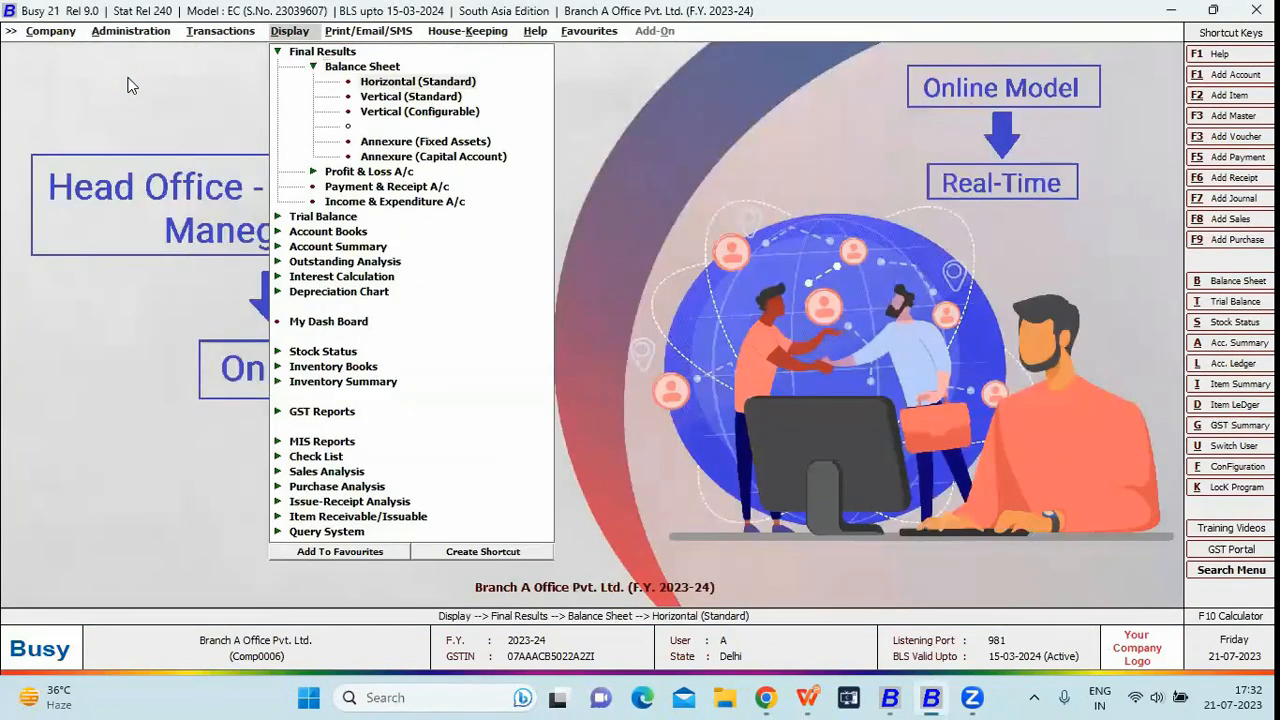
key(Return)
key(Return)
key(Return)
key(F2)
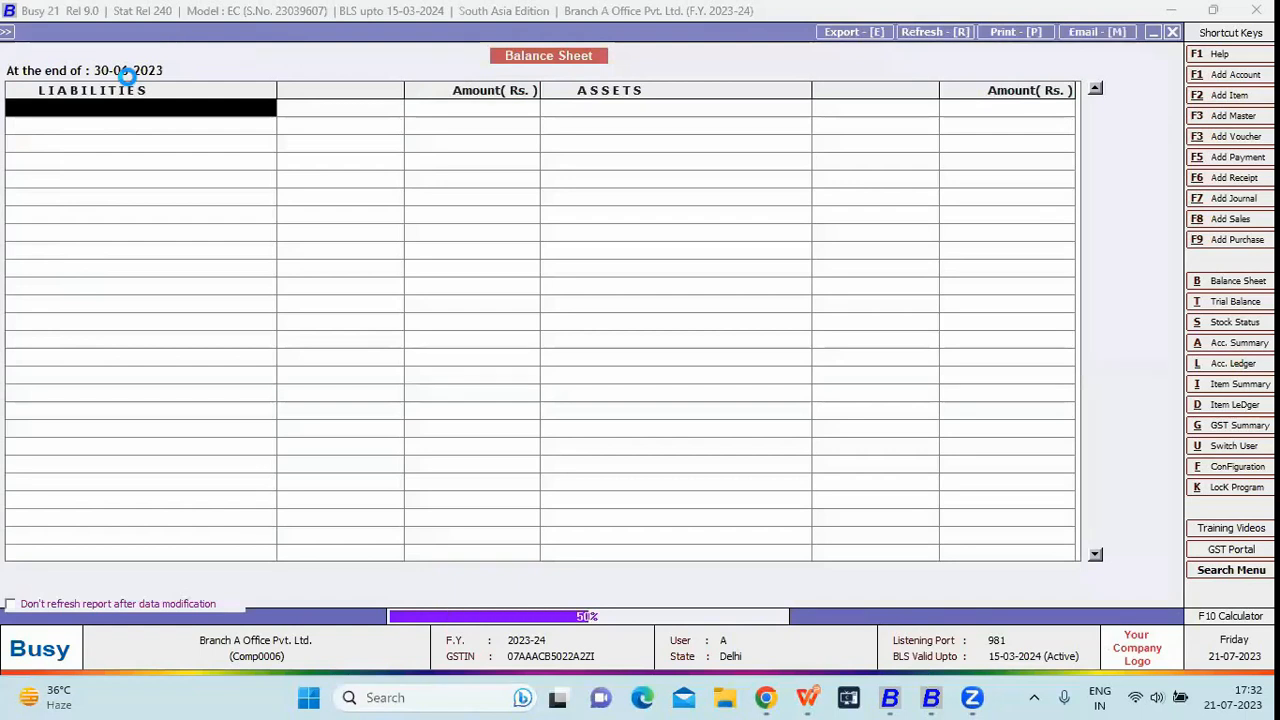
key(Escape)
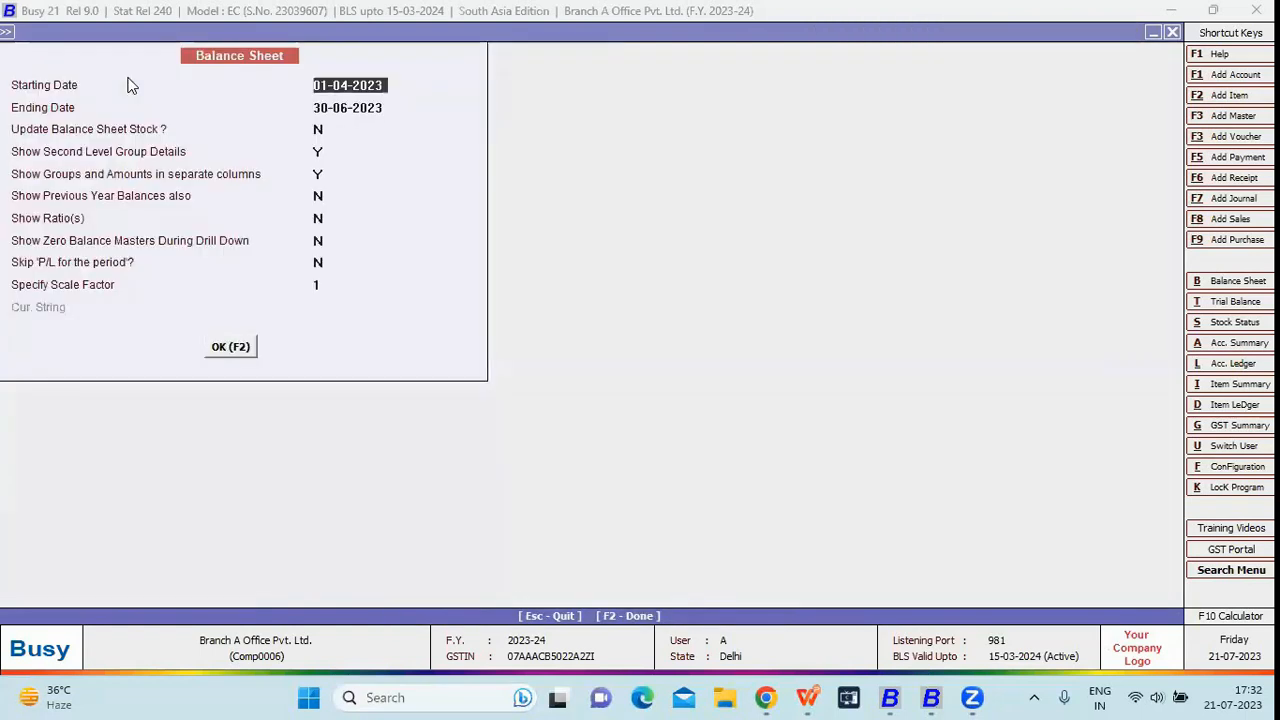
key(Escape)
key(Escape)
Show Closing Stock balances: six items totalling 4,620.00 Pcs as on 30-06-2023
key(Down)
key(Down)
key(Down)
key(Down)
key(Down)
key(Down)
key(Down)
key(Down)
key(Down)
key(Up)
key(Return)
key(Return)
key(Return)
key(Return)
key(Return)
key(Return)
key(Return)
key(Return)
key(Return)
key(Return)
key(Return)
key(Return)
key(Return)
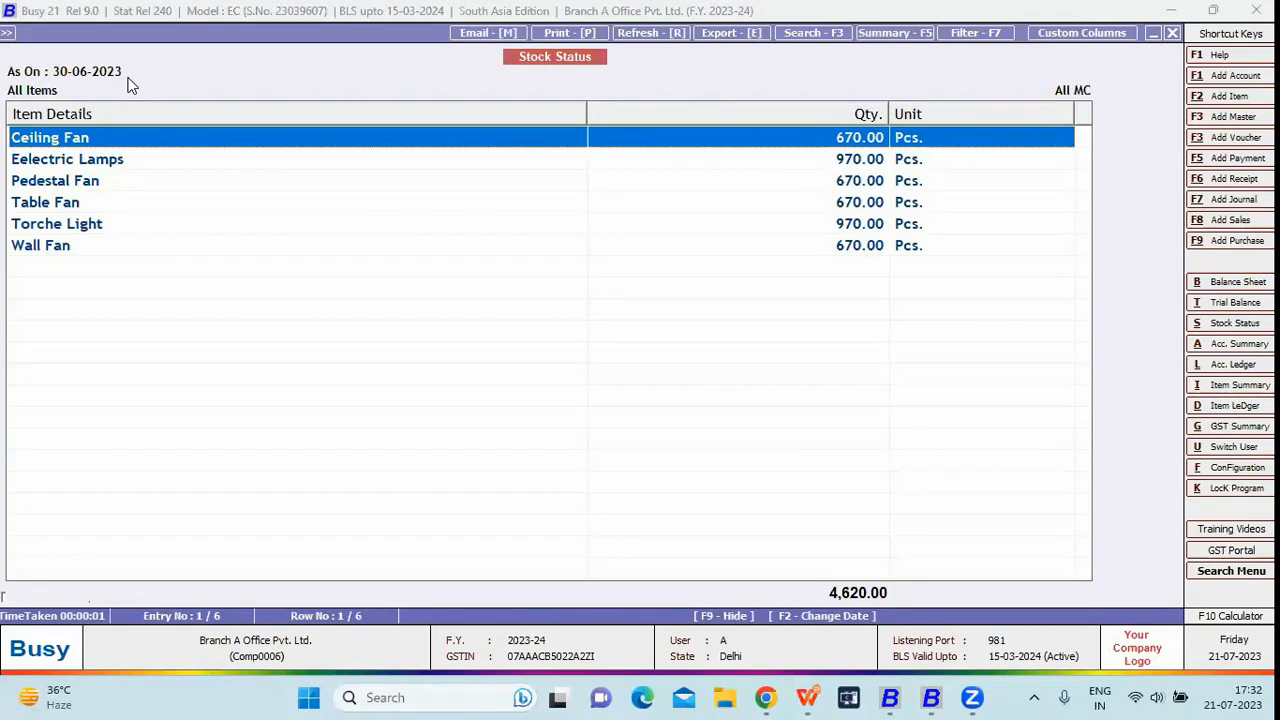
key(Escape)
key(Escape)
key(Escape)
Close the current Branch A company session
key(Left)
key(Left)
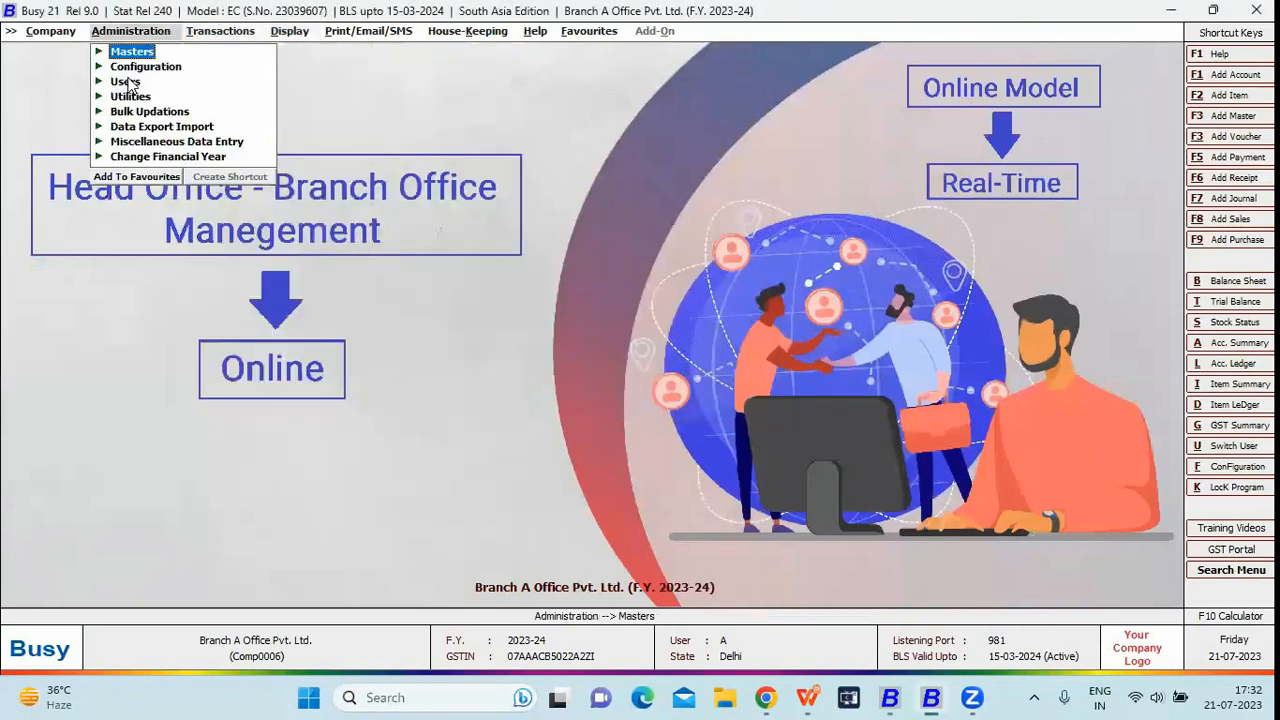
key(Left)
click(128, 79)
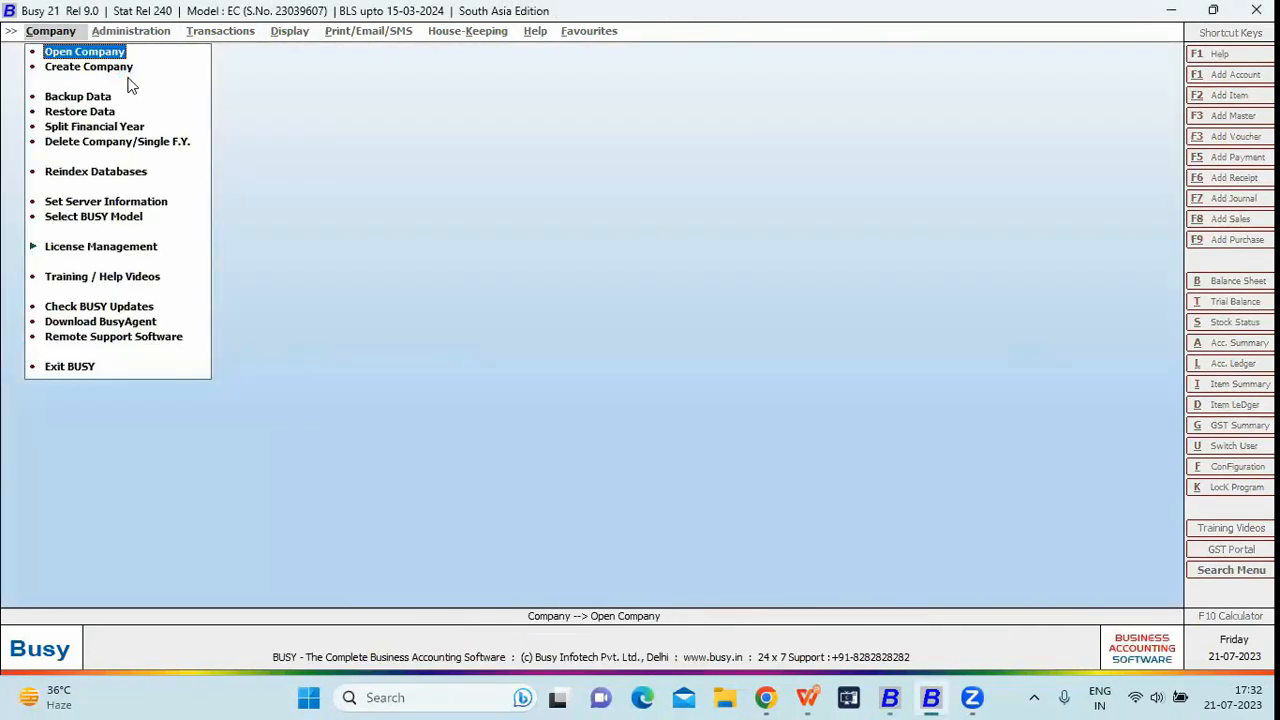
Reopen HO-BO Management (Online) and log in as admin
key(Return)
key(Down)
key(Down)
key(Down)
key(Down)
key(Return)
text(admin)
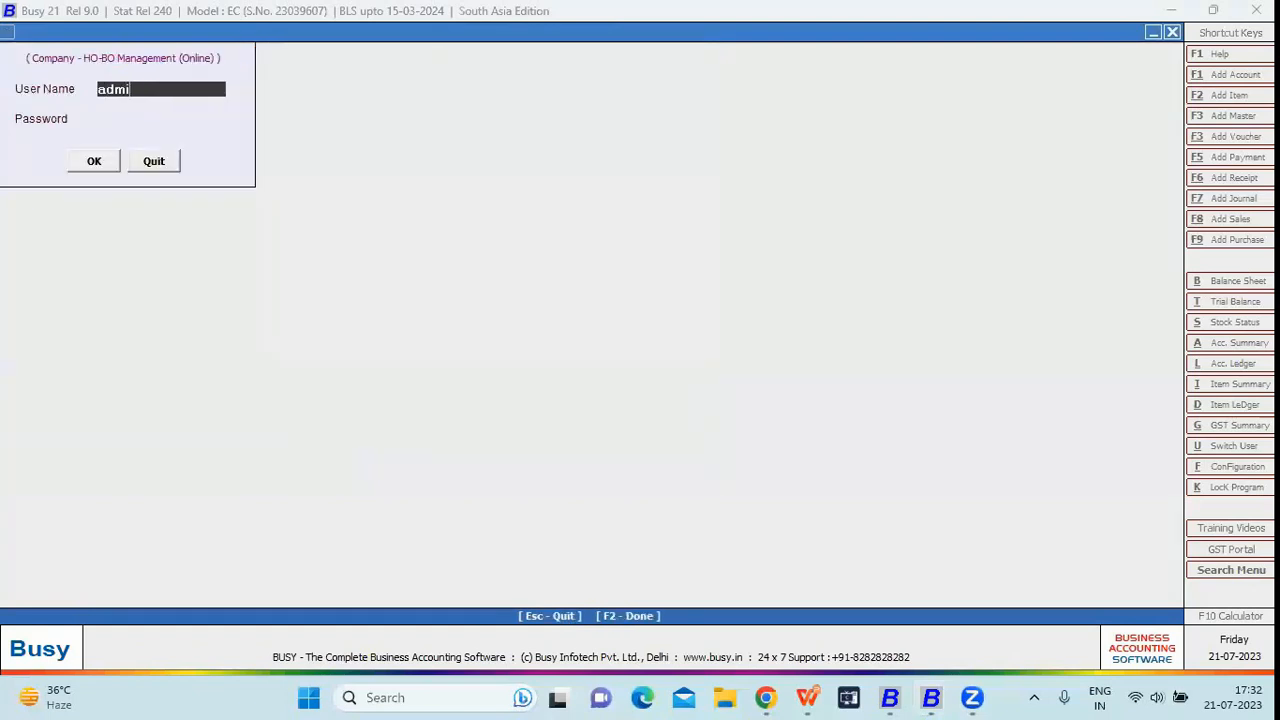
key(Return)
key(Return)
key(Return)
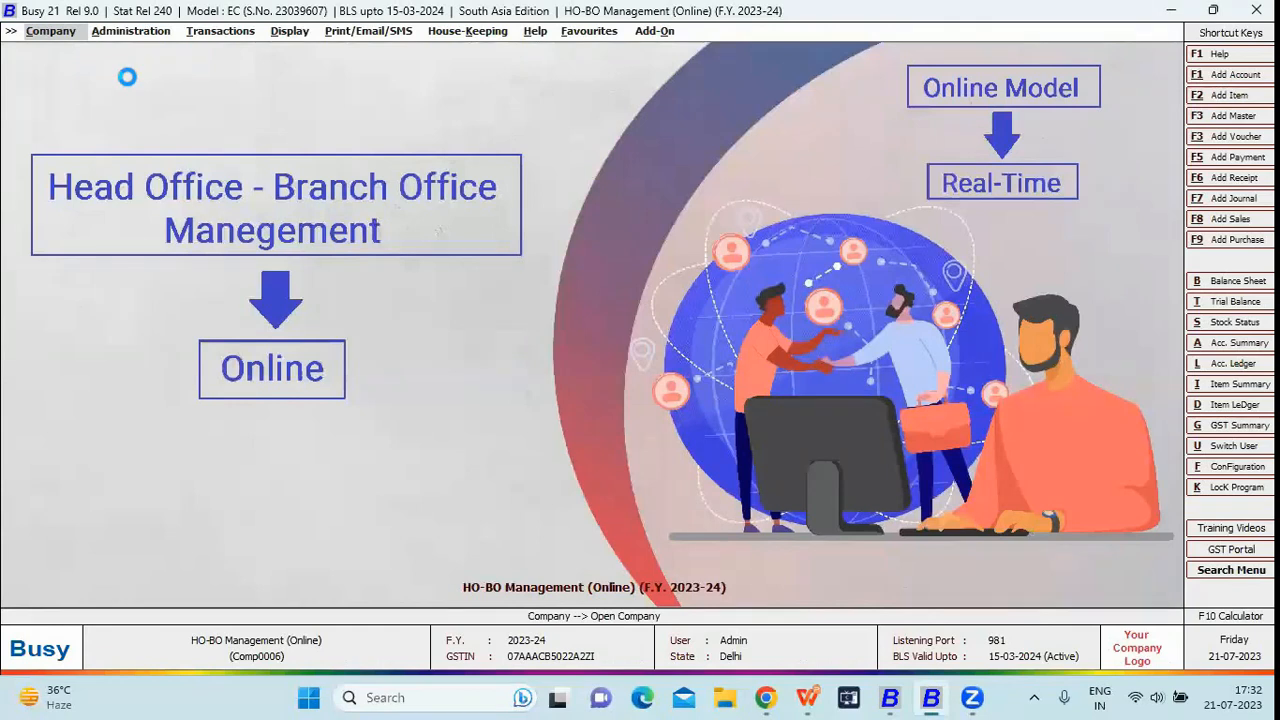
key(Right)
key(Right)
key(Right)
Run the alphabetical closing stock balances for <<-ALL->> branches by item name: six items, 10,503 Pcs
key(Down)
key(Down)
key(Down)
key(Down)
key(Down)
key(Down)
key(Down)
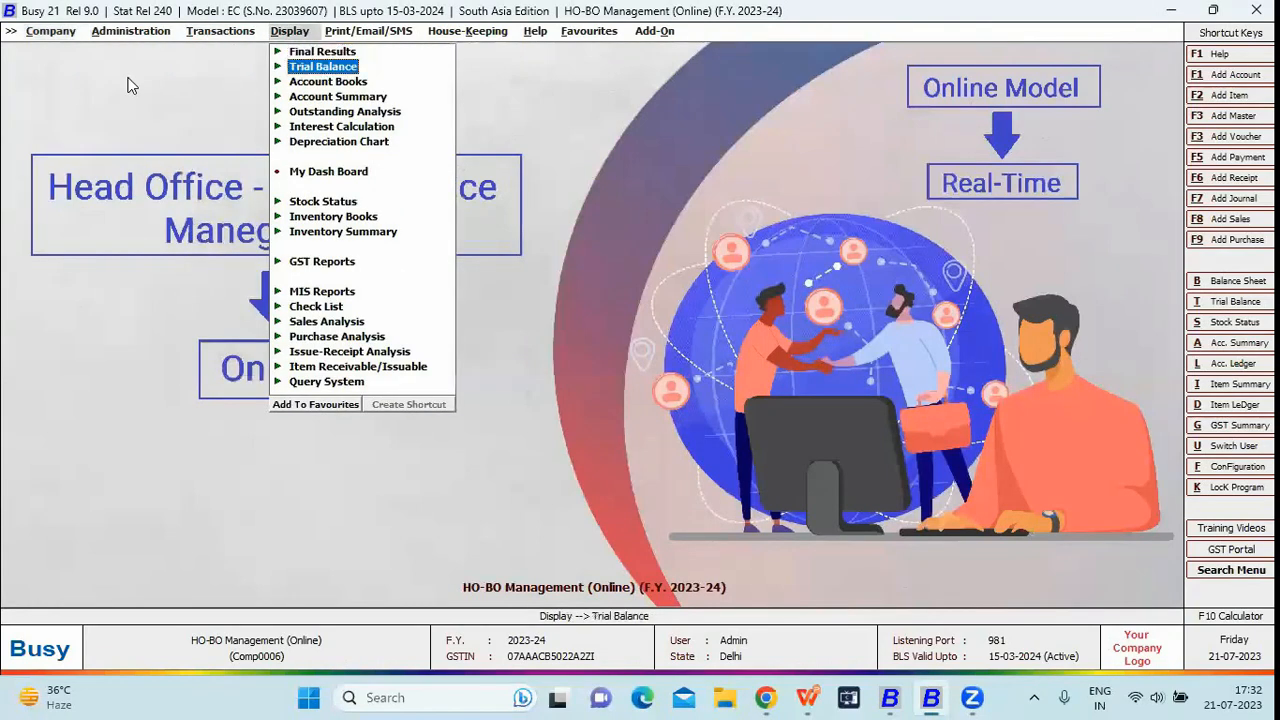
key(Down)
key(Return)
key(Return)
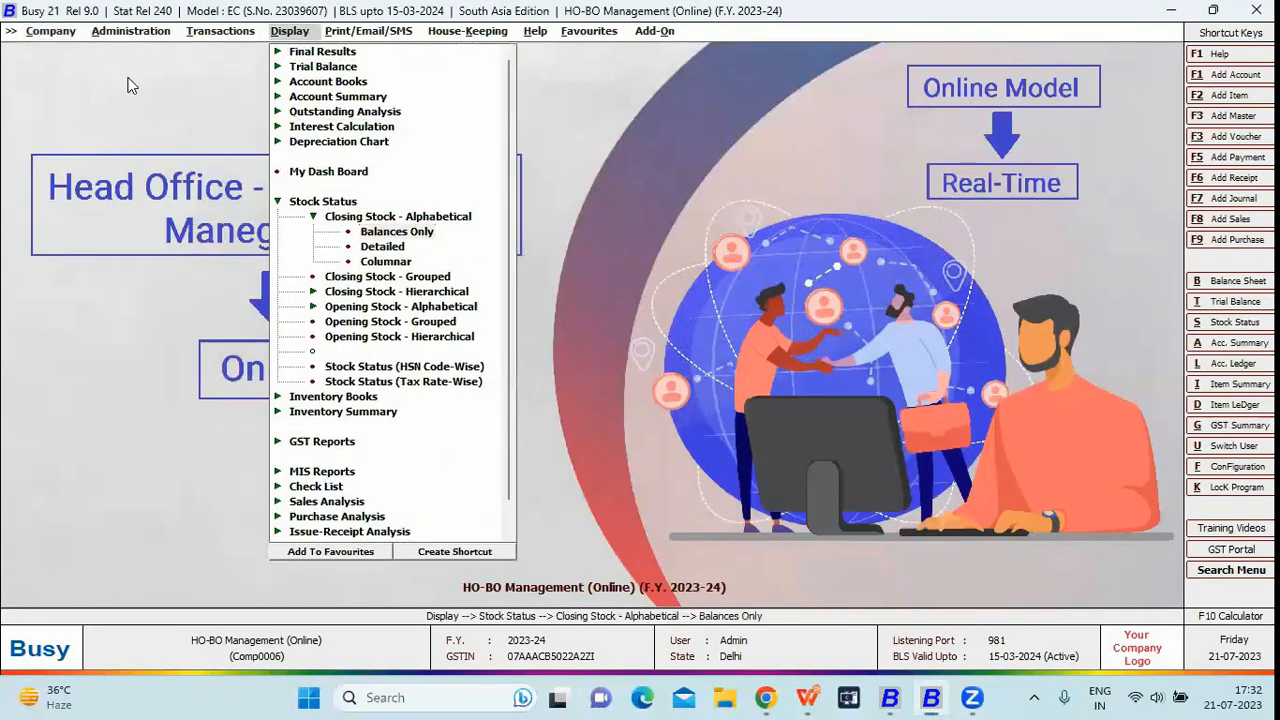
key(Return)
key(Return)
key(Return)
key(Return)
key(Return)
key(Return)
key(Return)
key(Return)
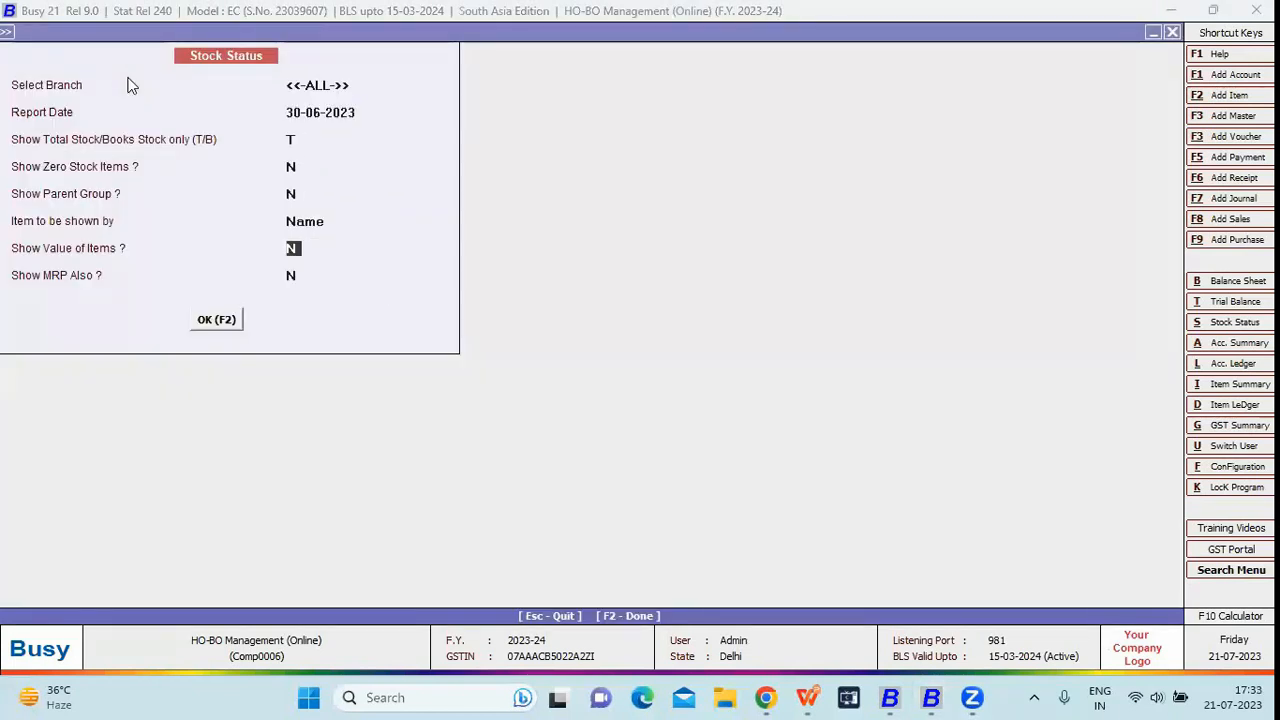
key(Escape)
key(Escape)
key(Escape)
key(Escape)
key(Escape)
key(Escape)
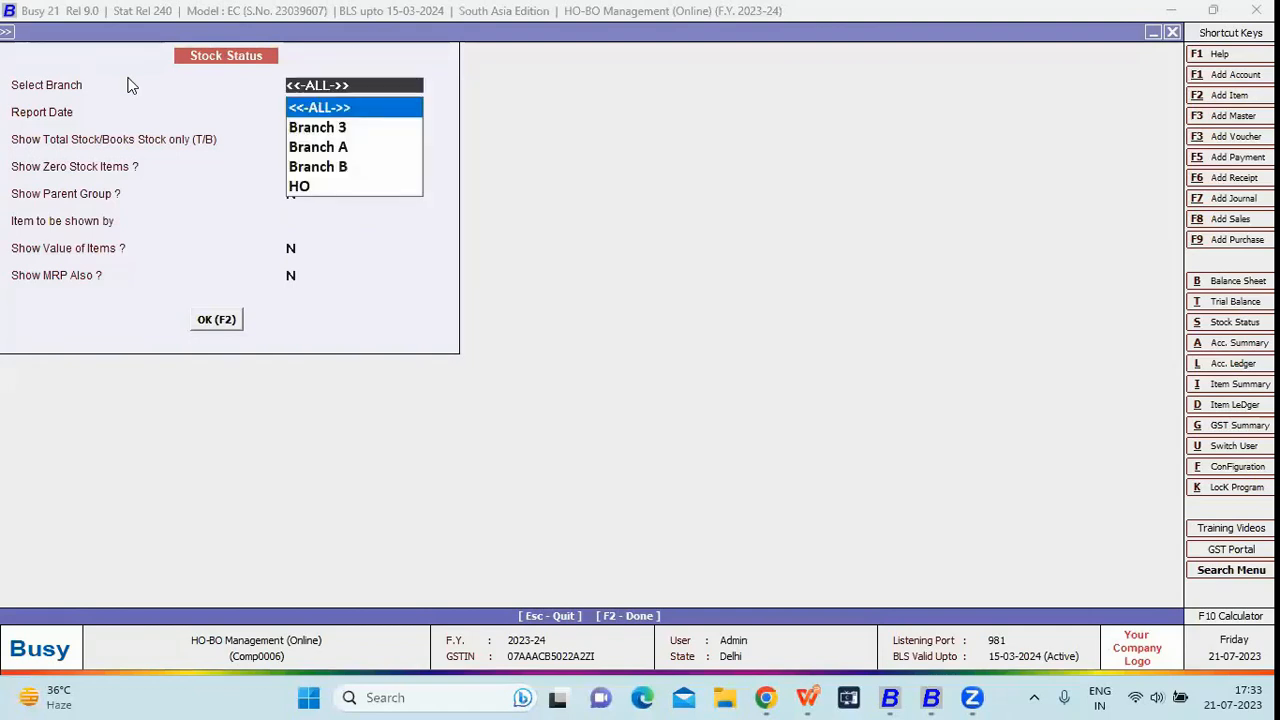
key(Return)
key(Return)
key(Return)
key(Return)
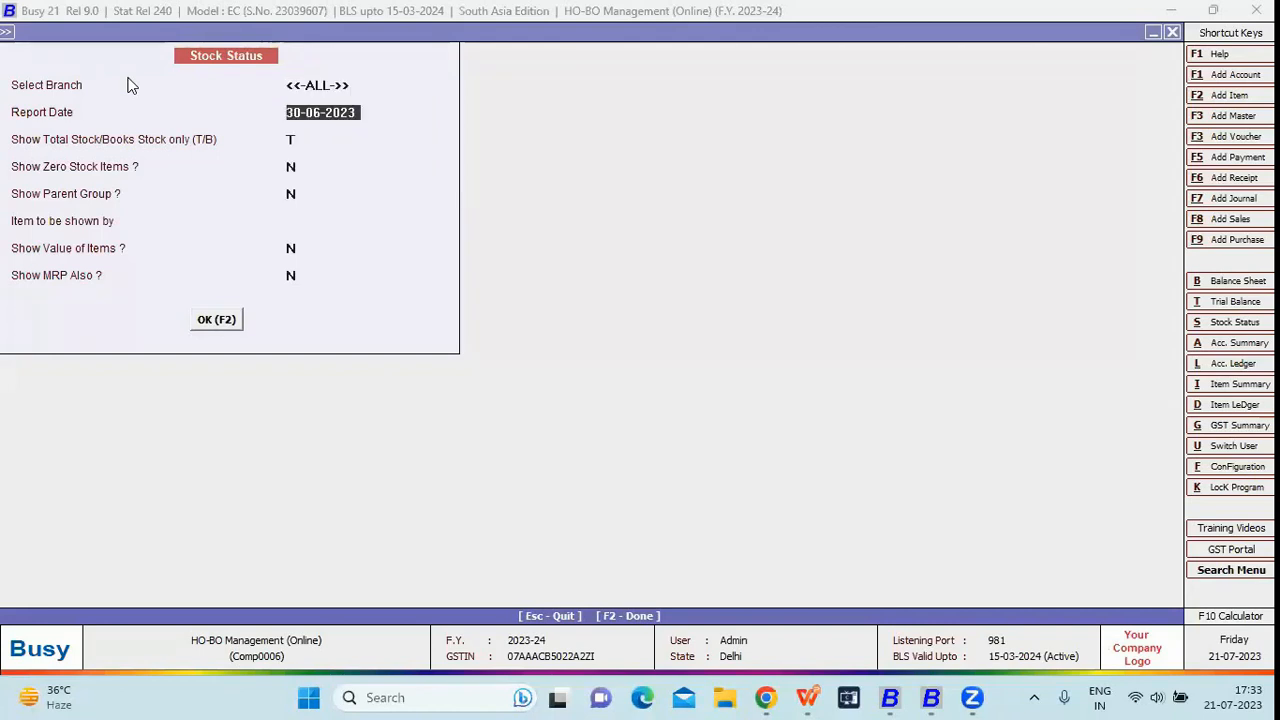
key(Return)
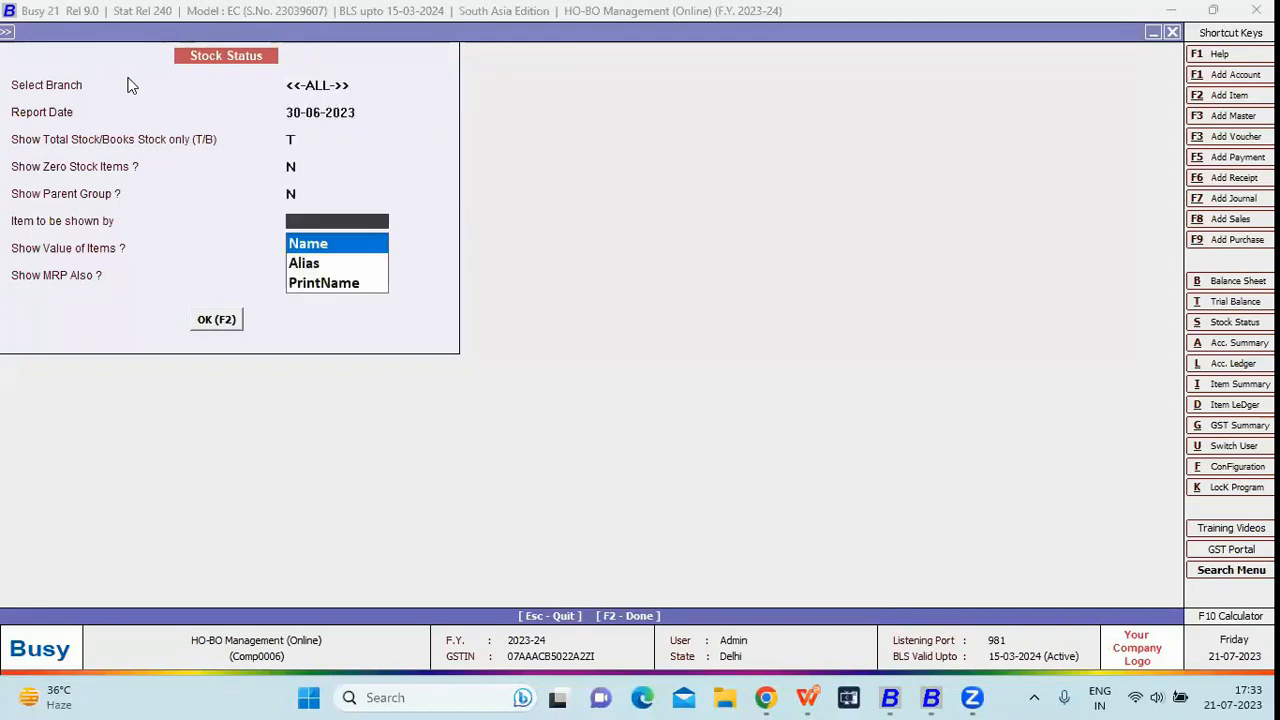
key(Return)
key(Return)
key(Return)
key(Return)
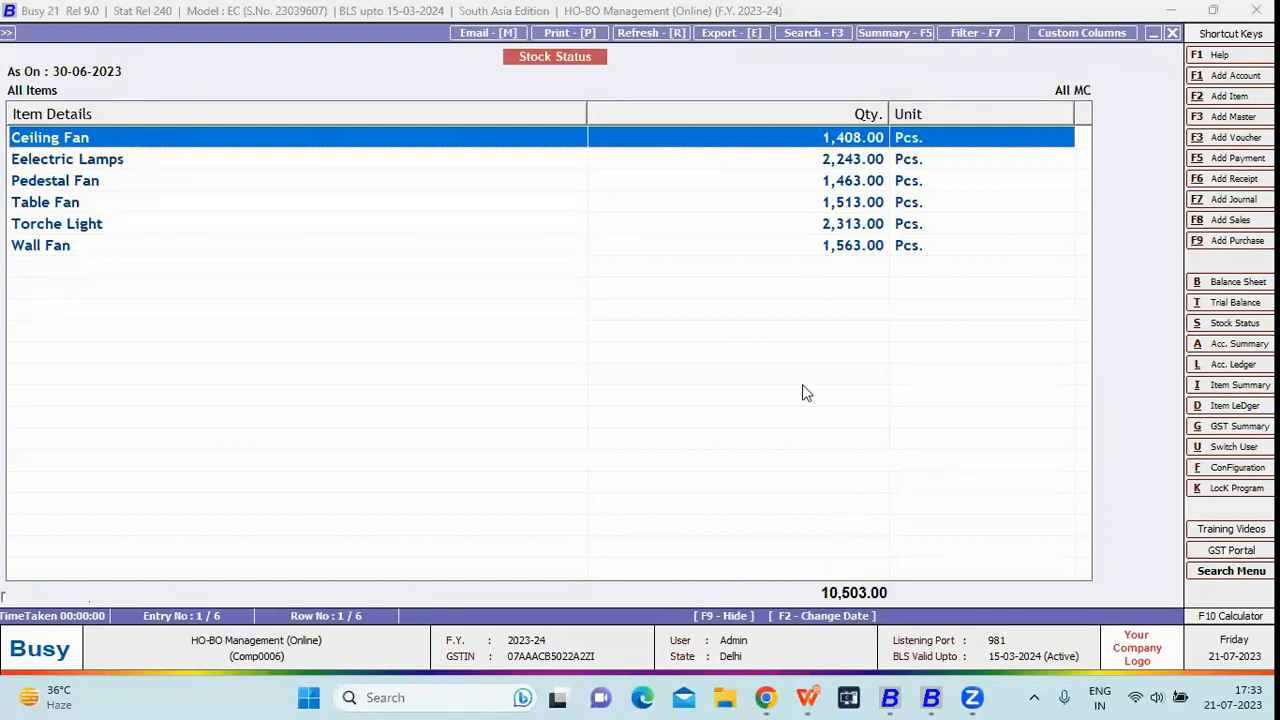
key(Escape)
Generate the columnar closing stock report for all items and all branches
key(Escape)
key(Escape)
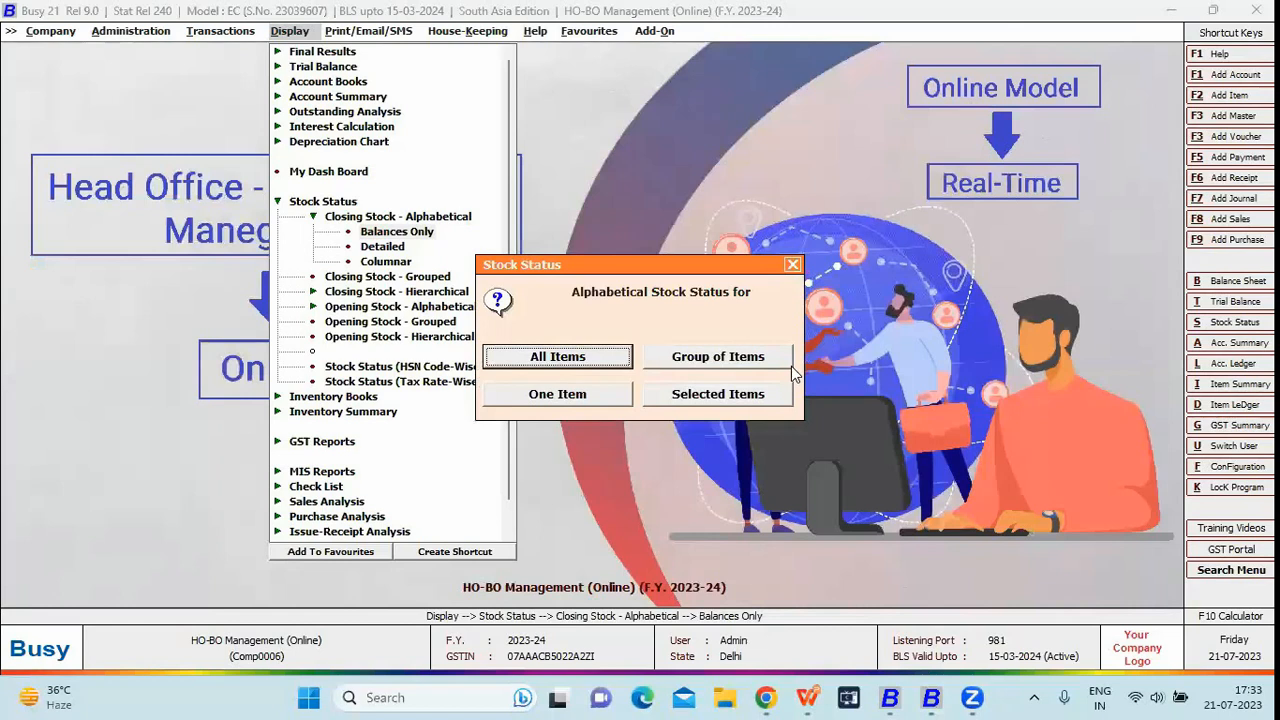
key(Escape)
key(Down)
key(Down)
key(Return)
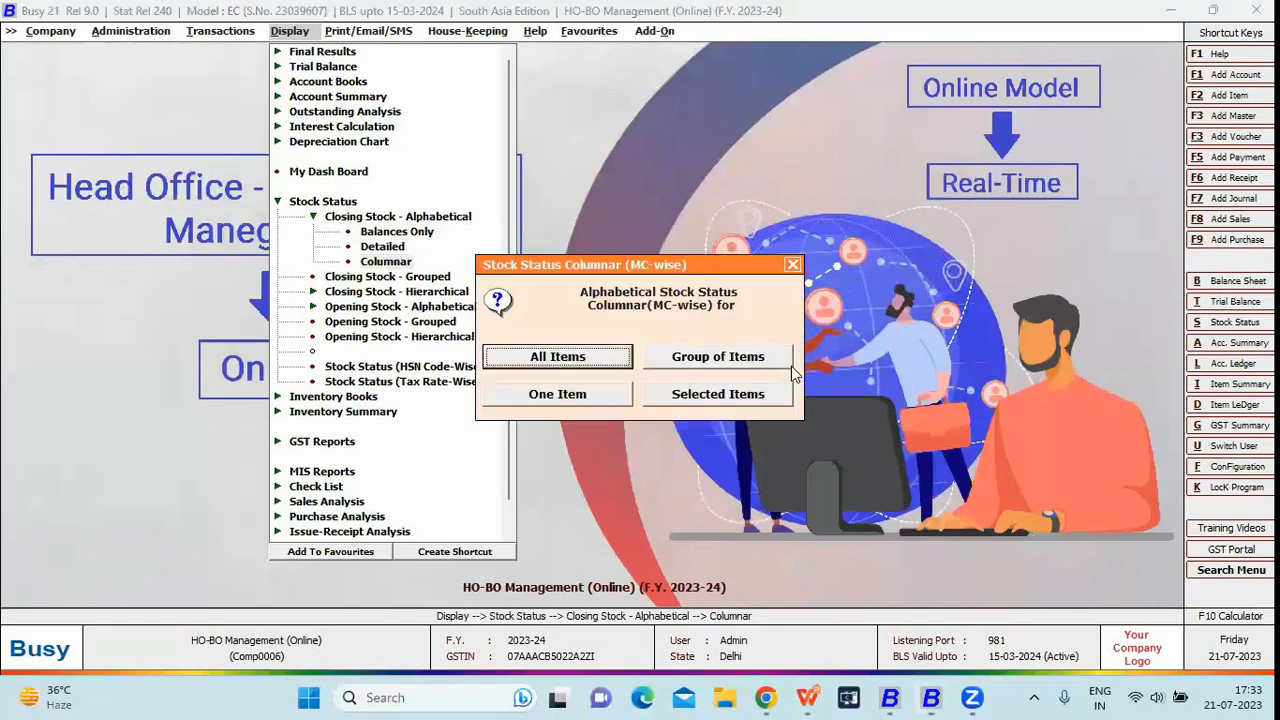
key(Return)
key(Return)
key(Return)
key(Return)
key(Return)
key(Return)
key(Return)
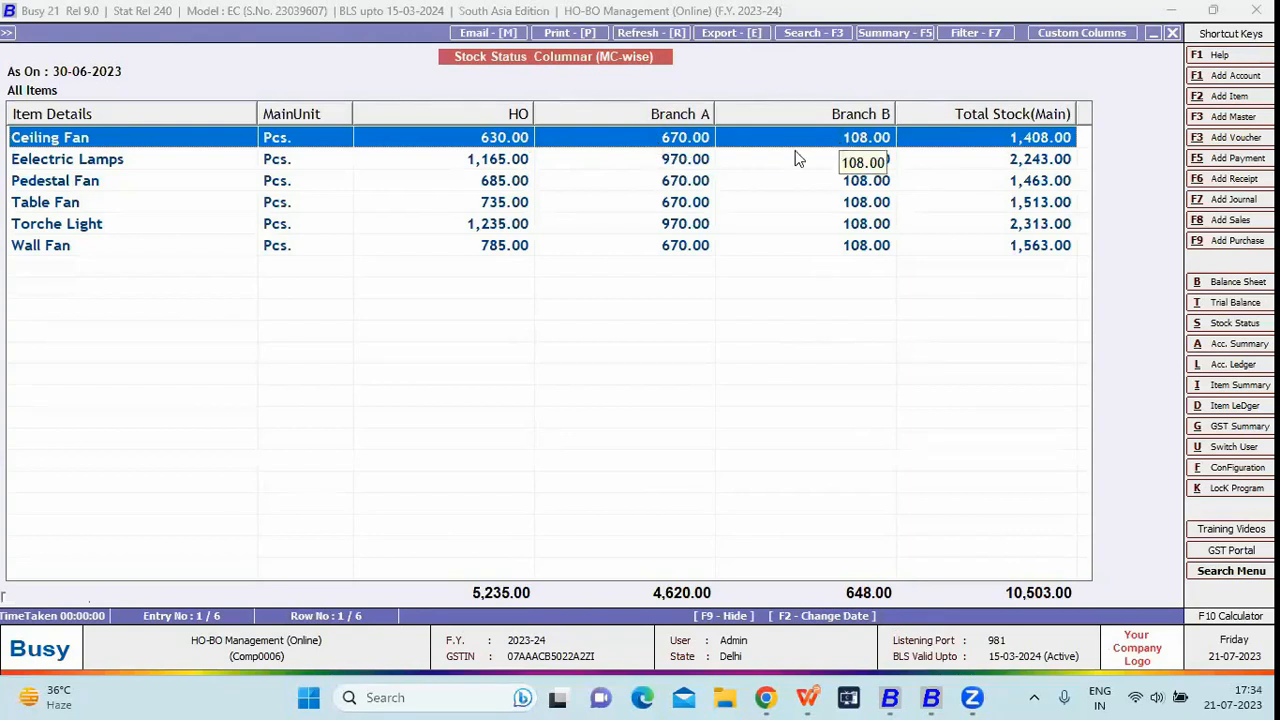
Review the Wall Fan and Pedestal Fan rows, sort by total stock, then restore item order
click(980, 244)
click(952, 185)
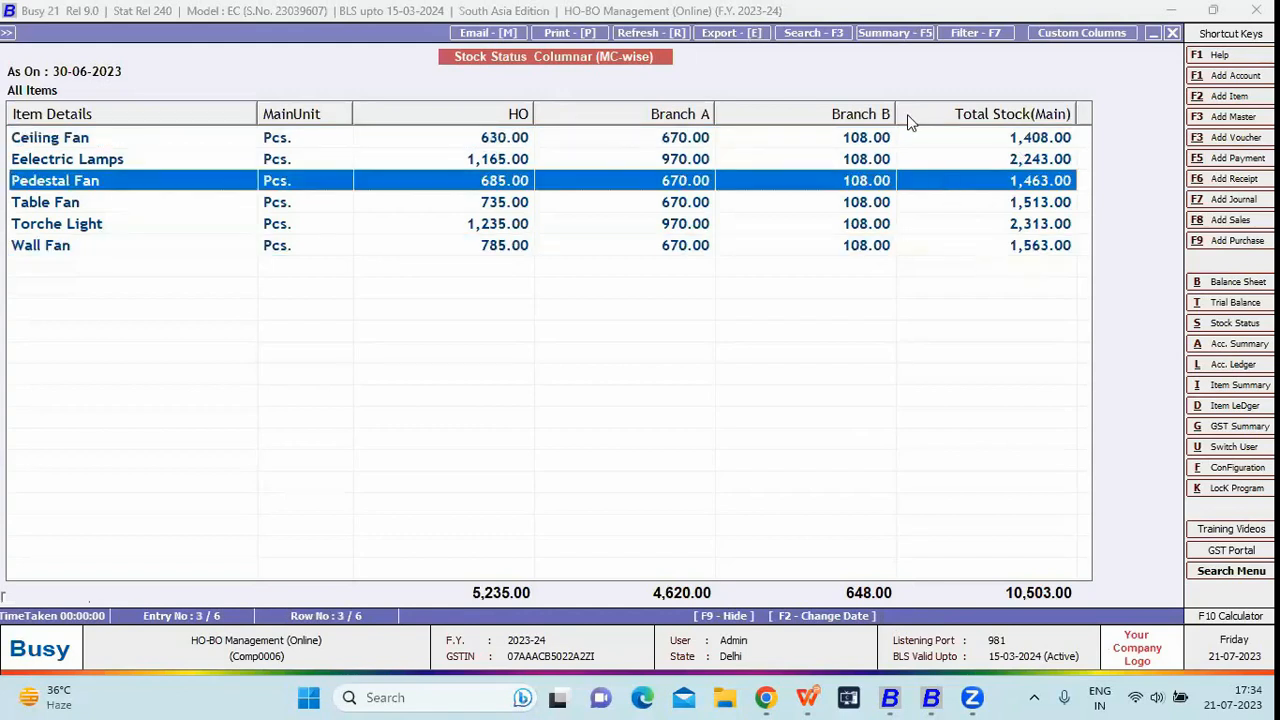
click(907, 114)
click(952, 122)
Close the company and reopen HO-BO Management (Online) signed in as user B
key(Escape)
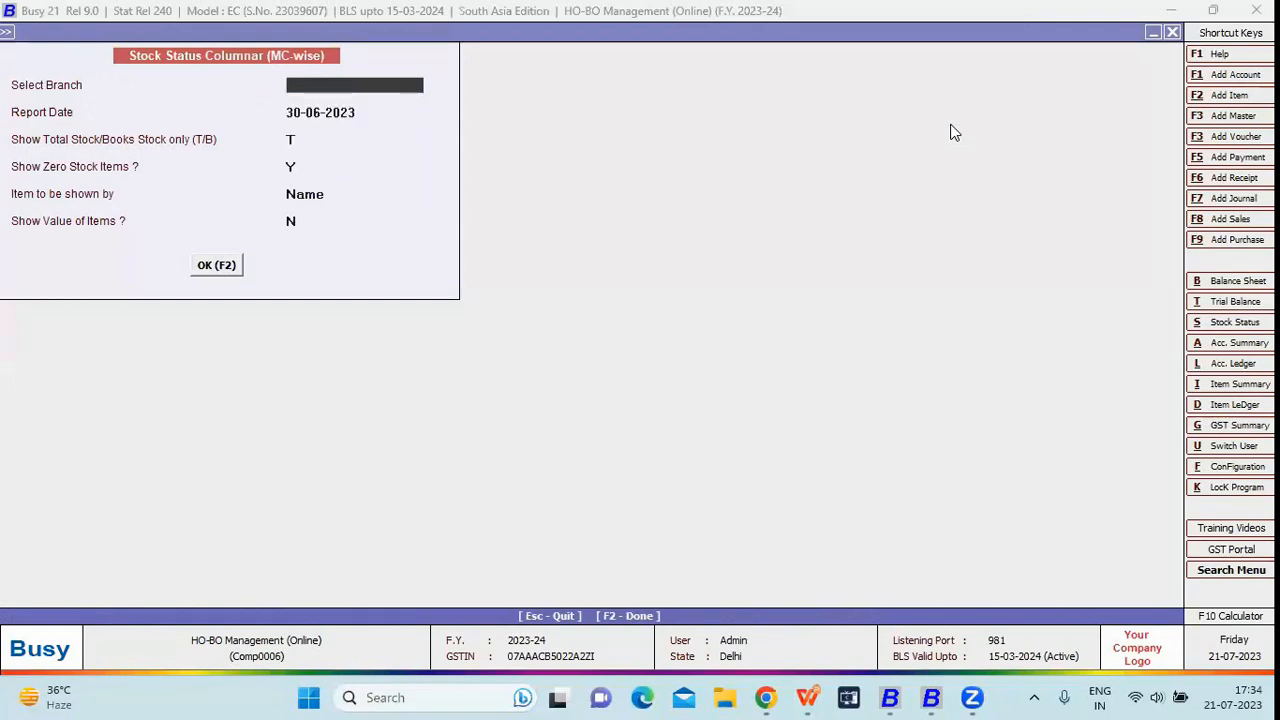
key(Escape)
key(Escape)
key(Escape)
key(Left)
key(Left)
key(Left)
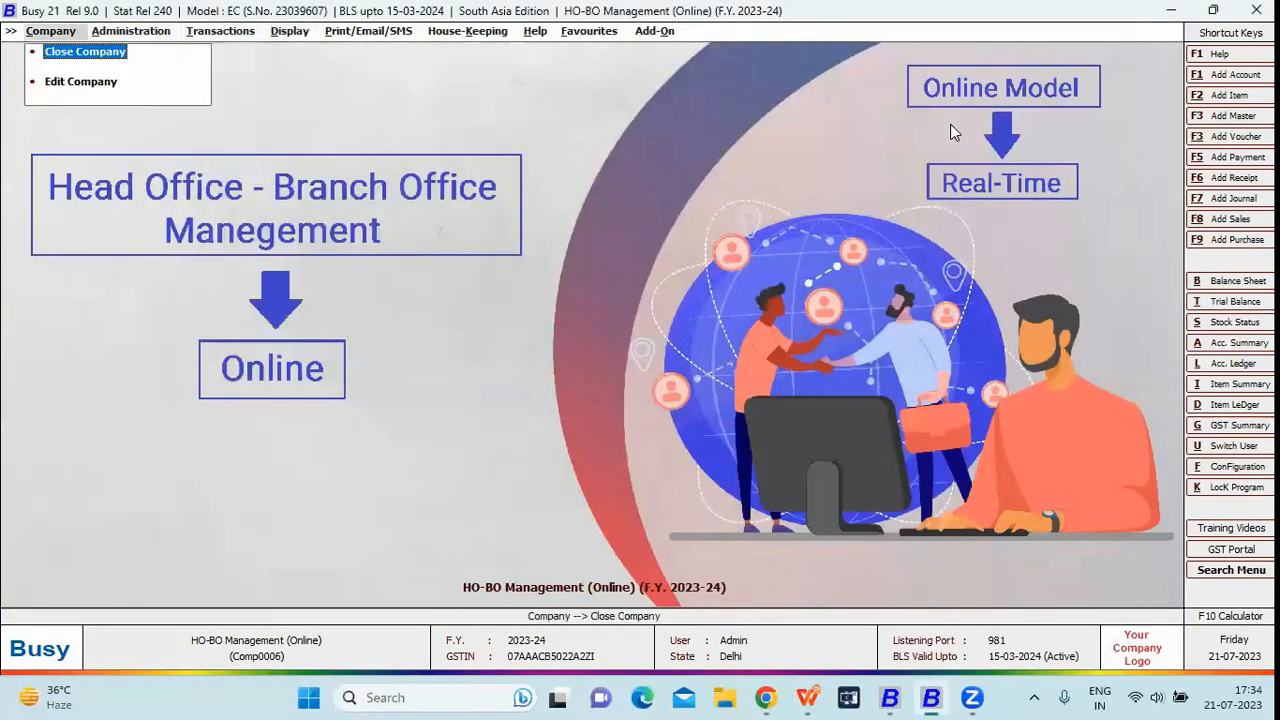
key(Return)
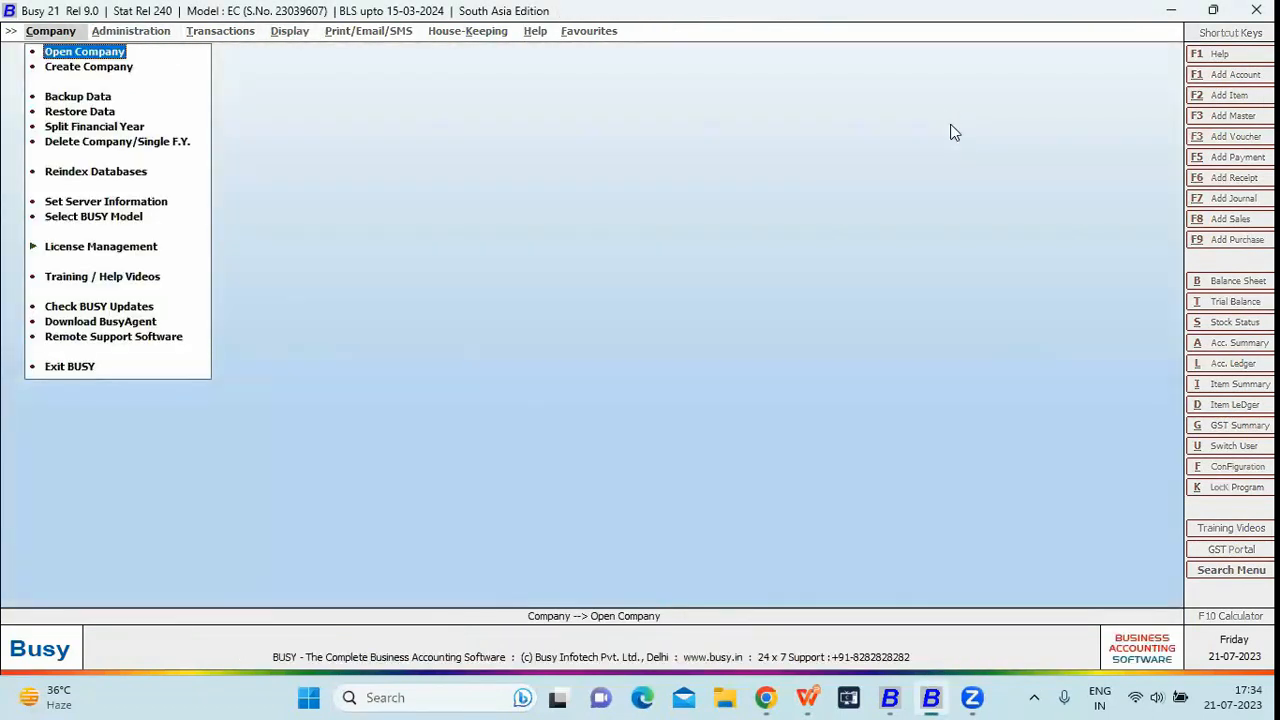
key(Return)
key(Down)
key(Down)
key(Down)
key(Down)
key(Return)
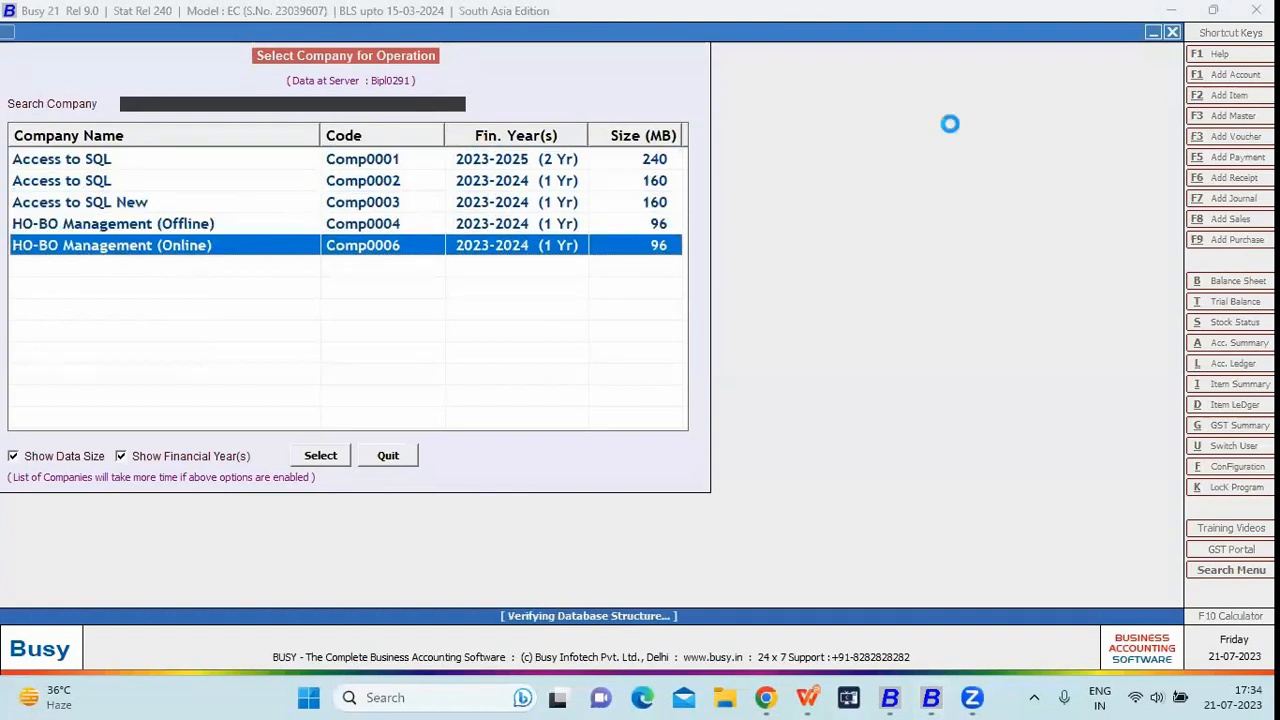
key(Return)
key(Return)
key(Return)
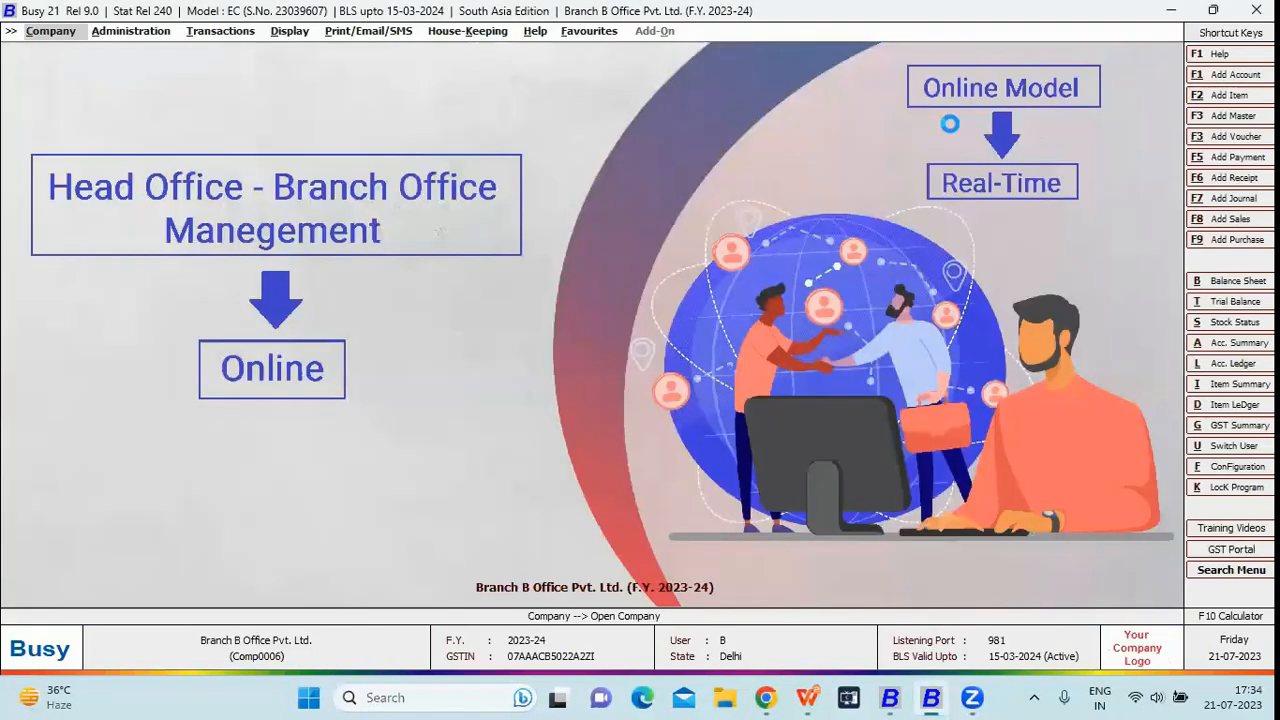
Generate user B's closing stock balances: only Branch B, 108 per item, 648 total
key(Right)
key(Right)
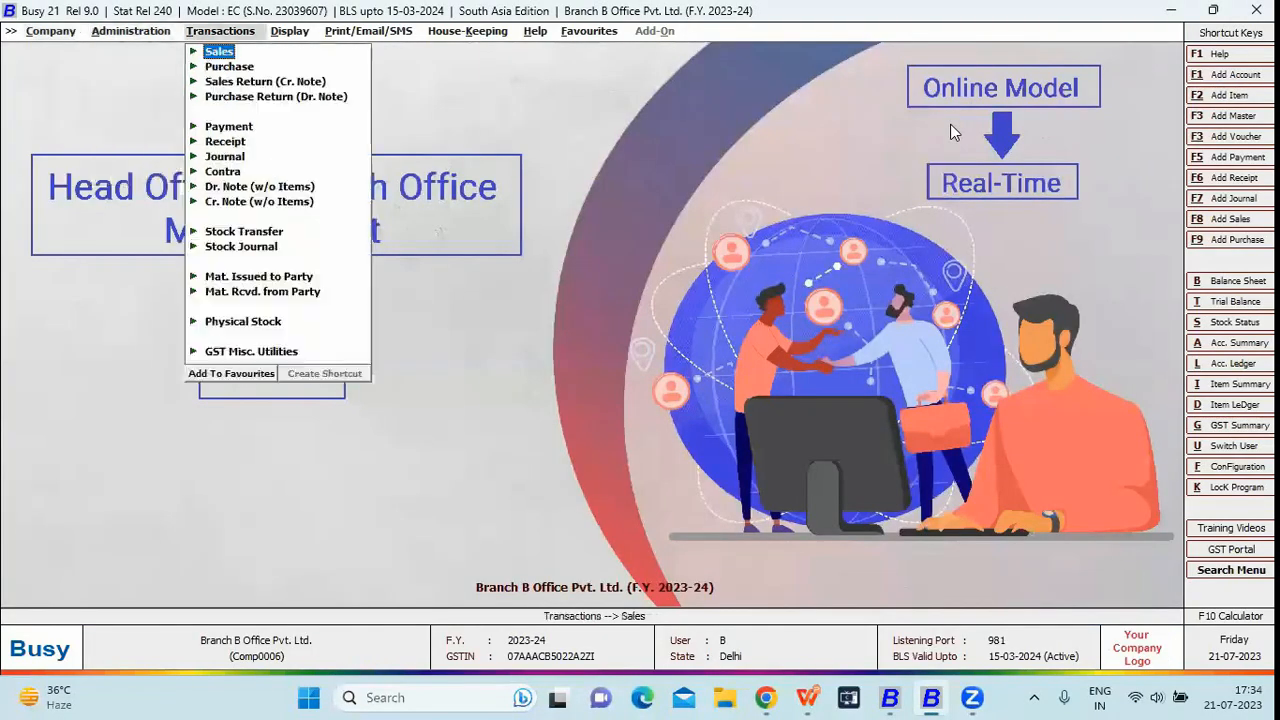
key(Right)
key(Down)
key(Down)
key(Down)
key(Down)
key(Down)
key(Down)
key(Down)
key(Down)
key(Down)
key(Up)
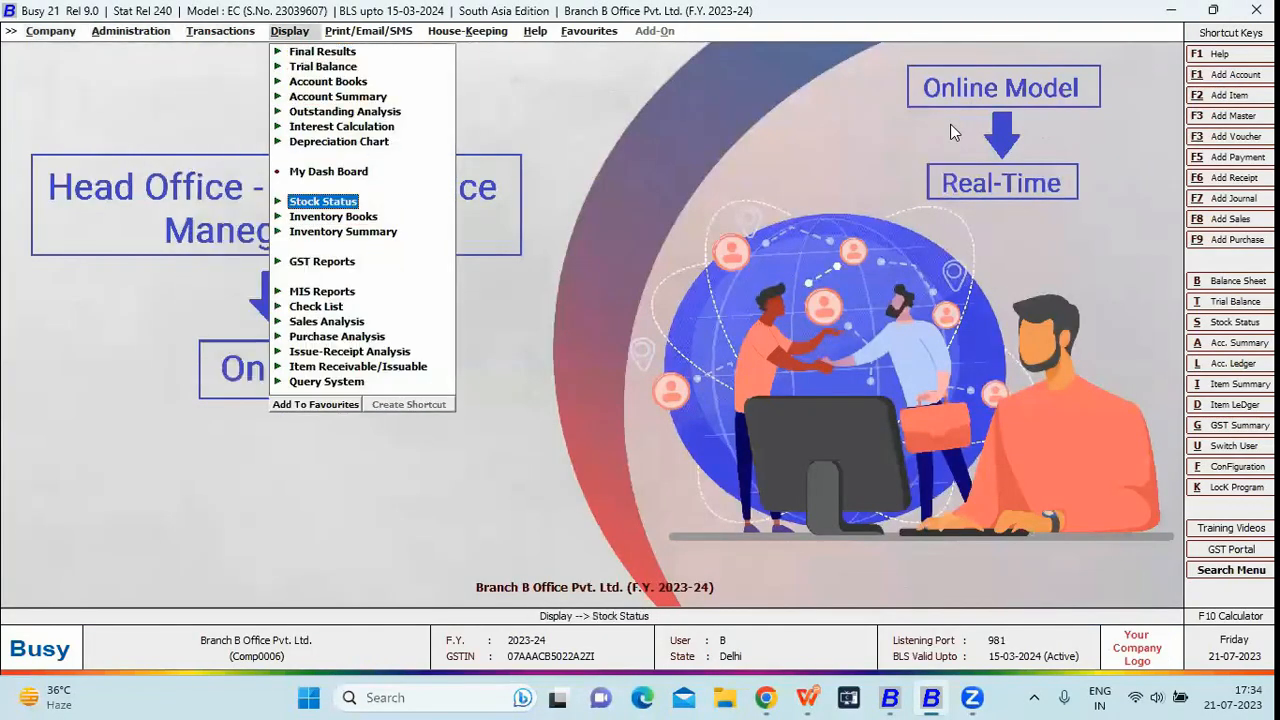
key(Right)
key(Right)
key(Return)
key(Return)
key(Return)
key(F2)
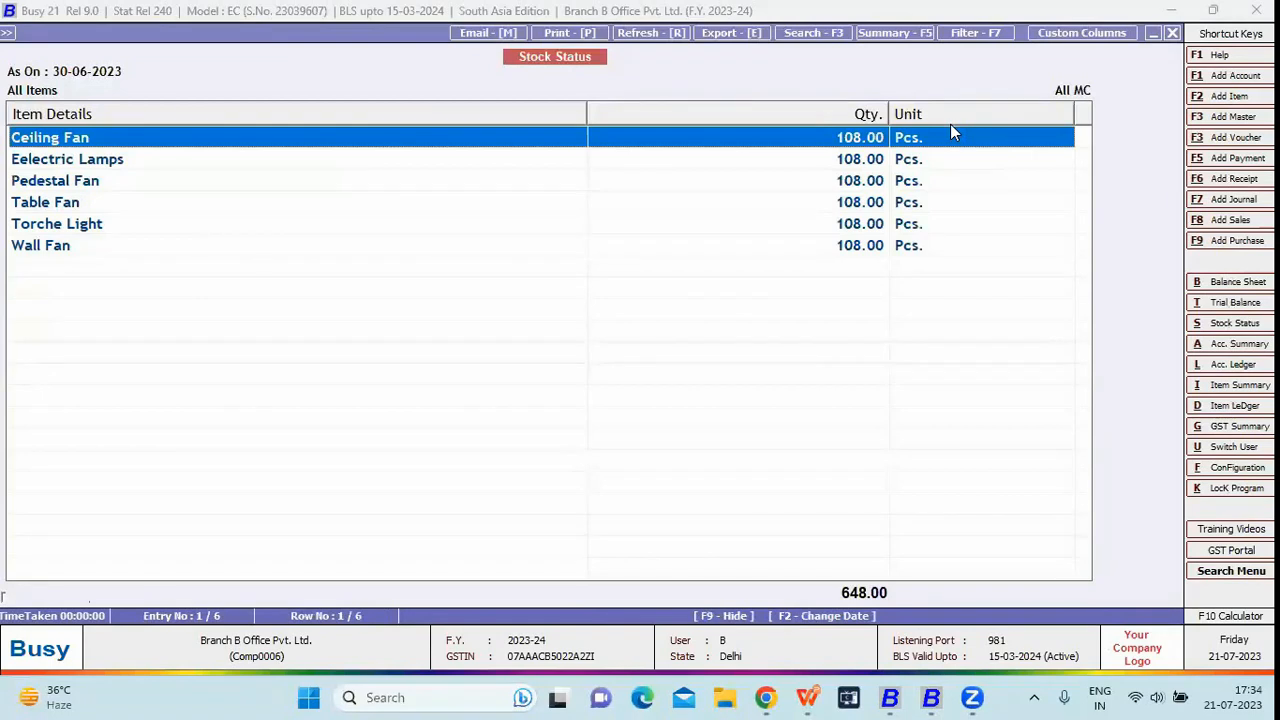
key(Escape)
key(Escape)
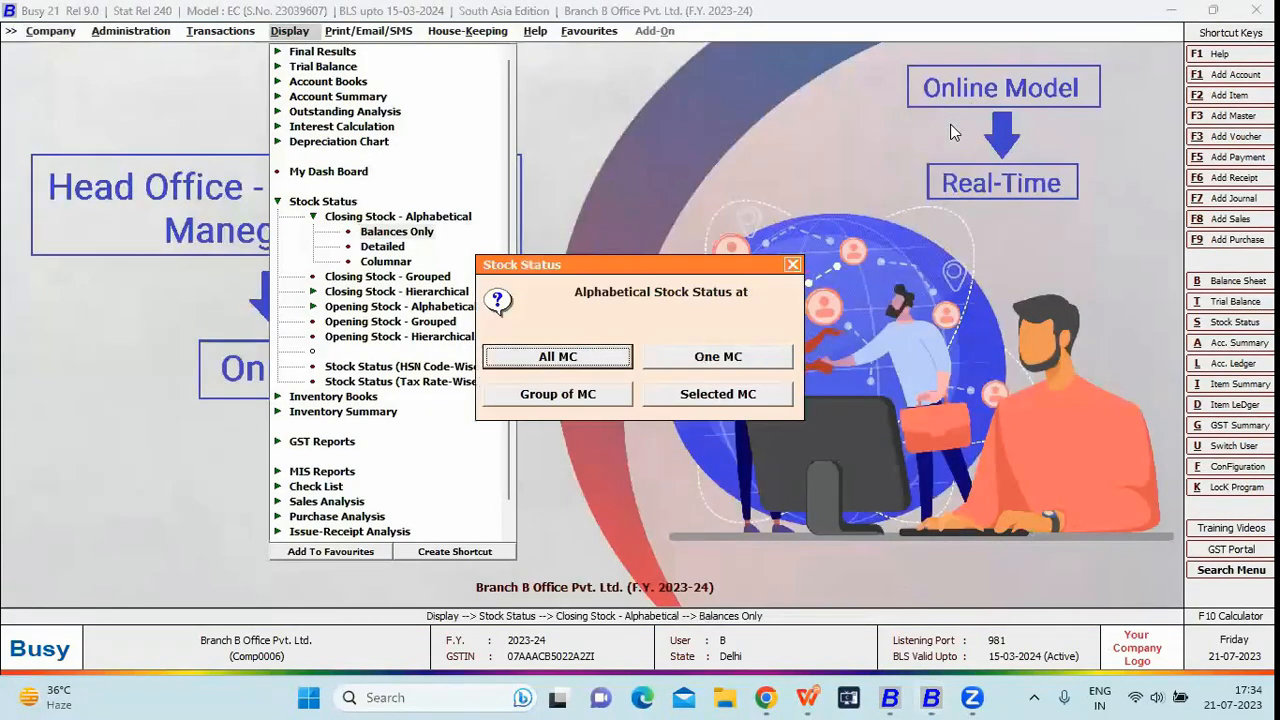
key(Escape)
Start a new sales voucher and check it offers only the Branch B series
key(Left)
key(Return)
key(Return)
key(shift+Tab)
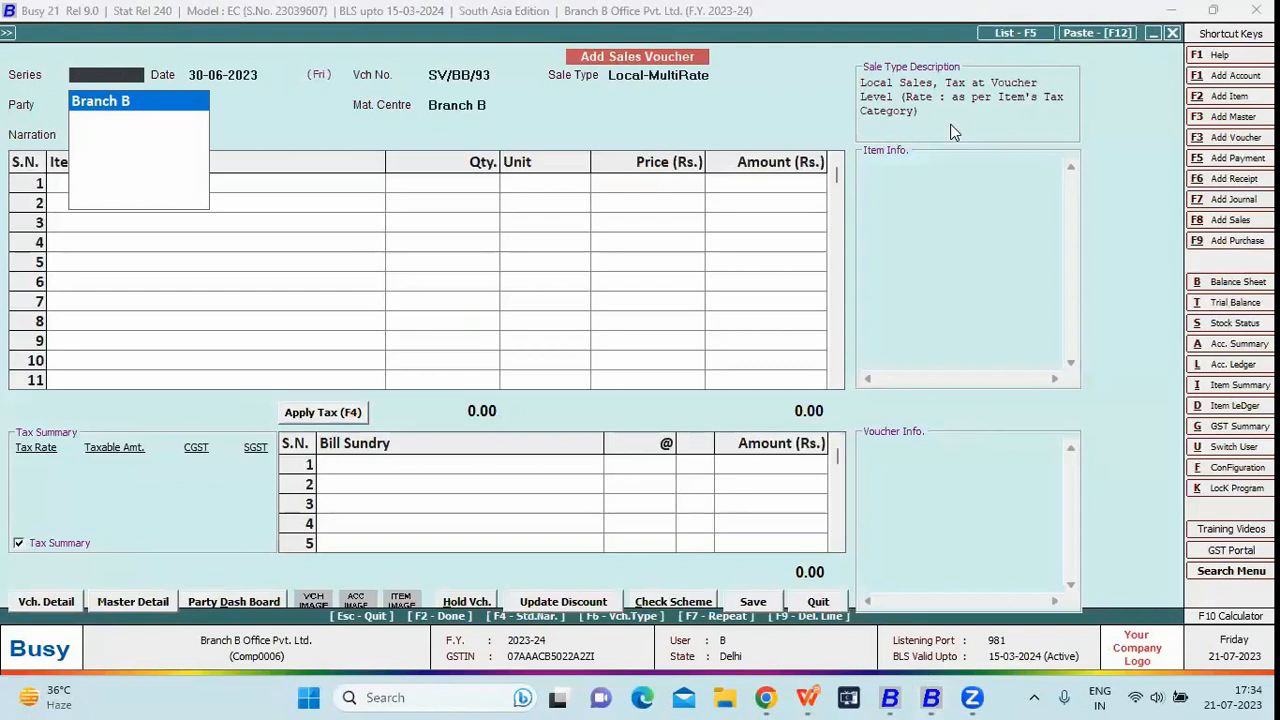
Fill the voucher with series Branch B, material centre Branch B and party Branch B Office Pvt. Ltd
key(Return)
key(Return)
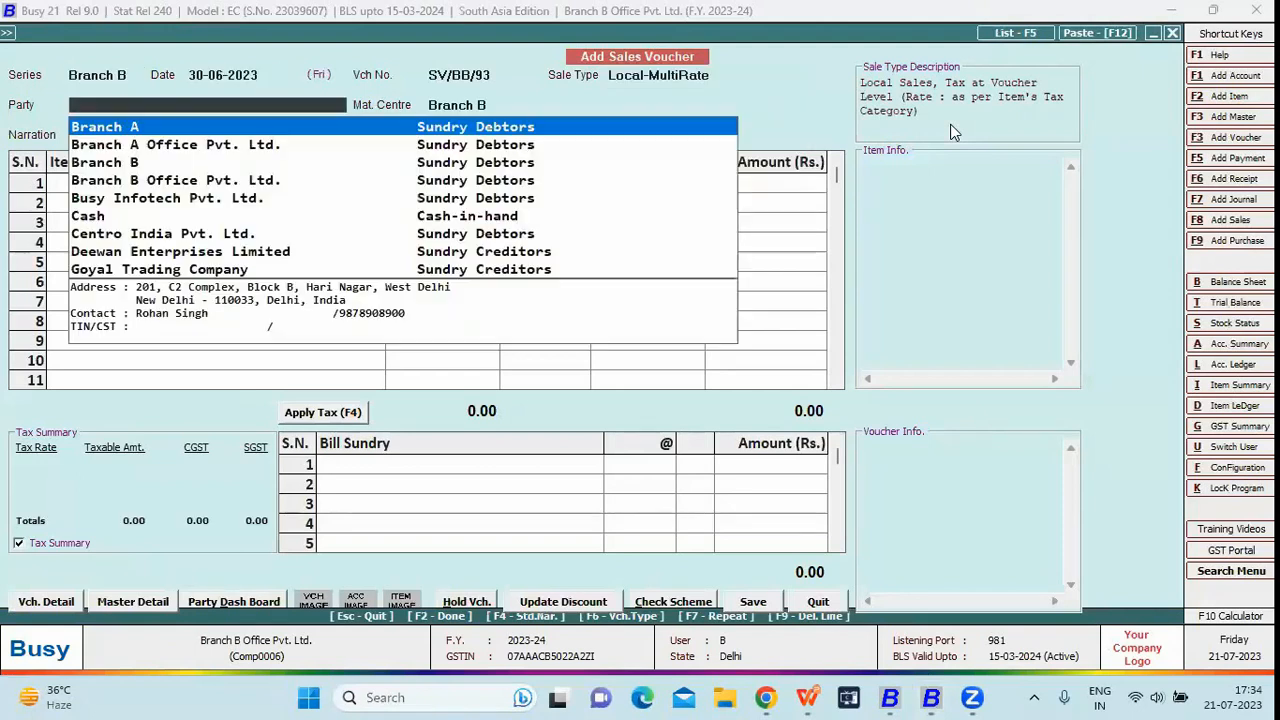
key(Down)
key(Return)
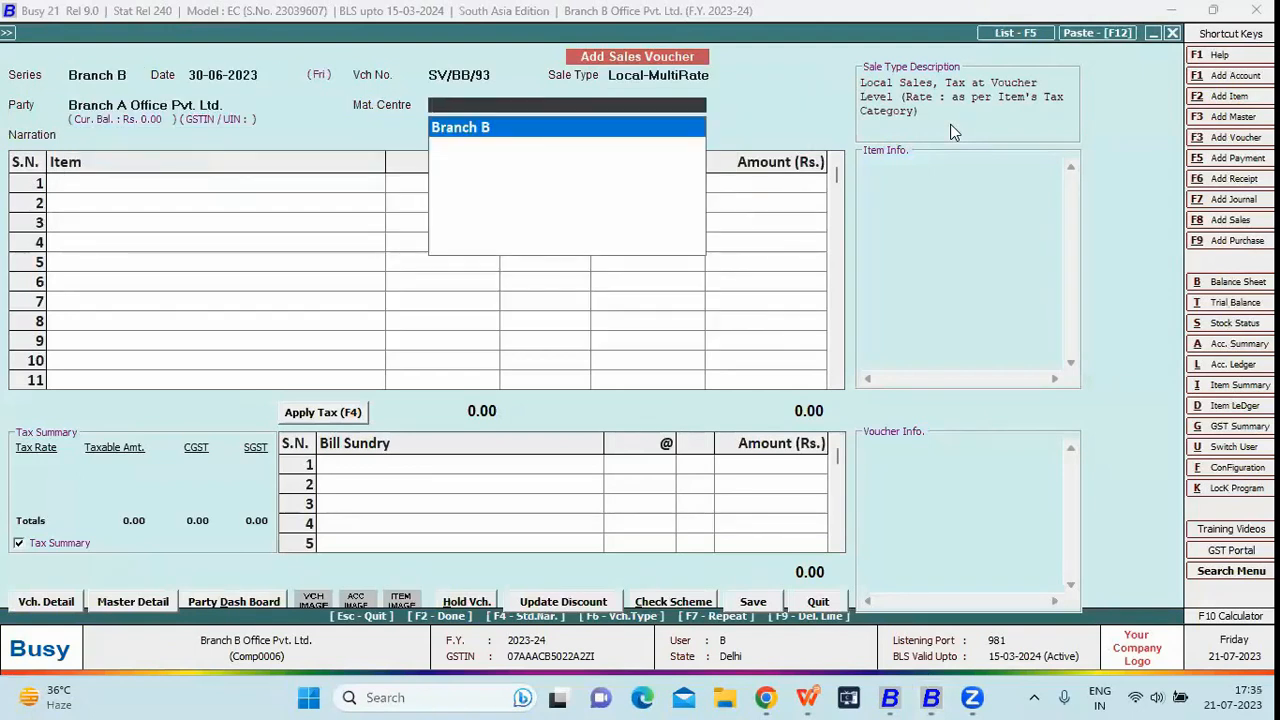
key(Return)
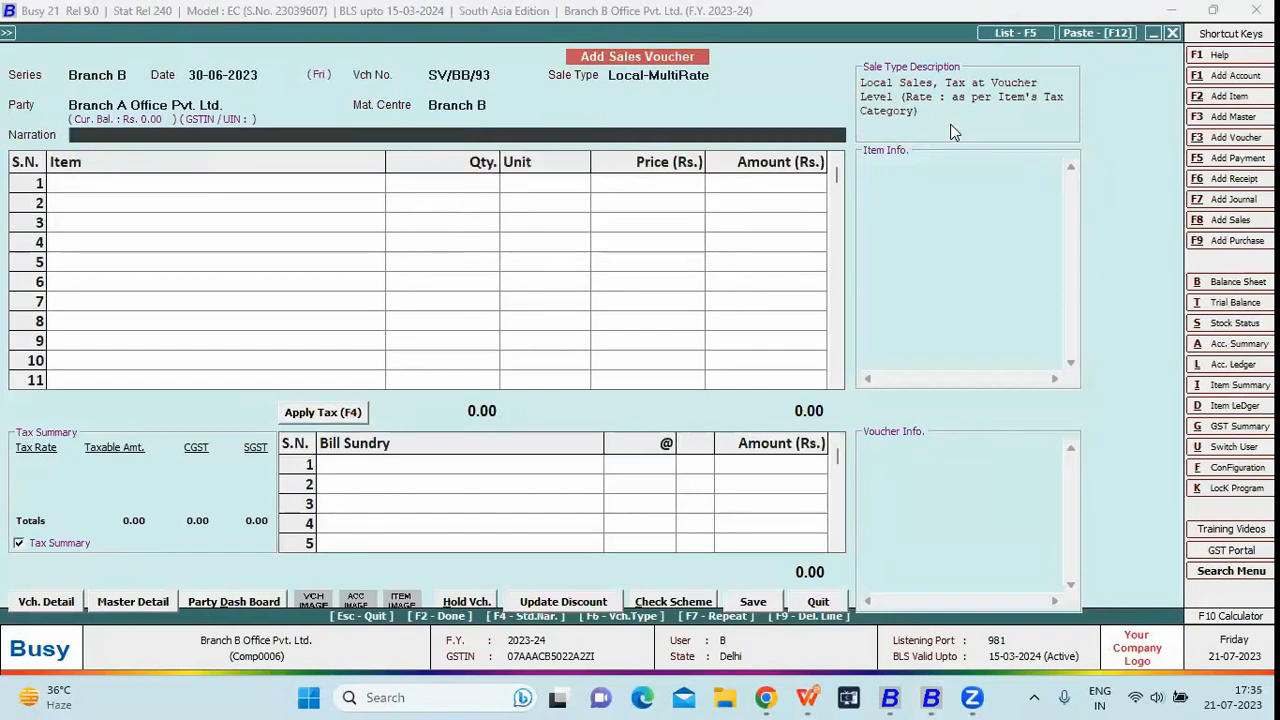
key(shift+Tab)
key(shift+Tab)
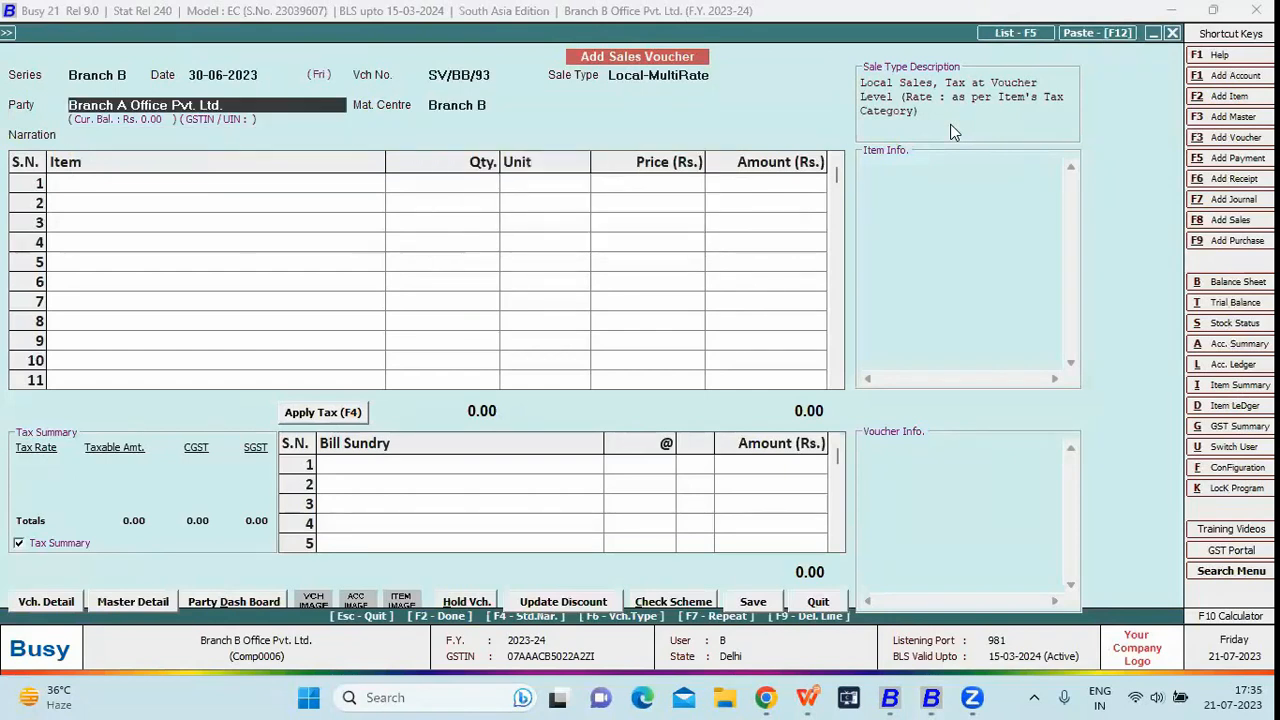
key(BackSpace)
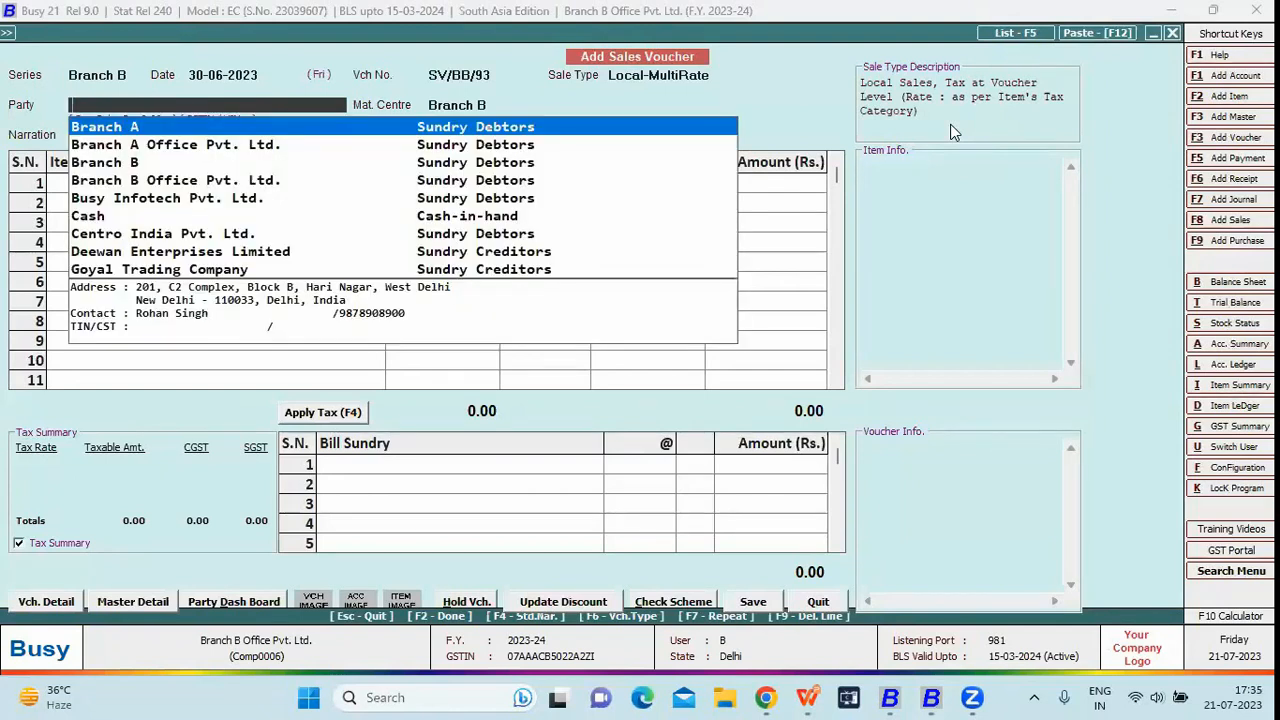
key(Down)
key(Down)
key(Down)
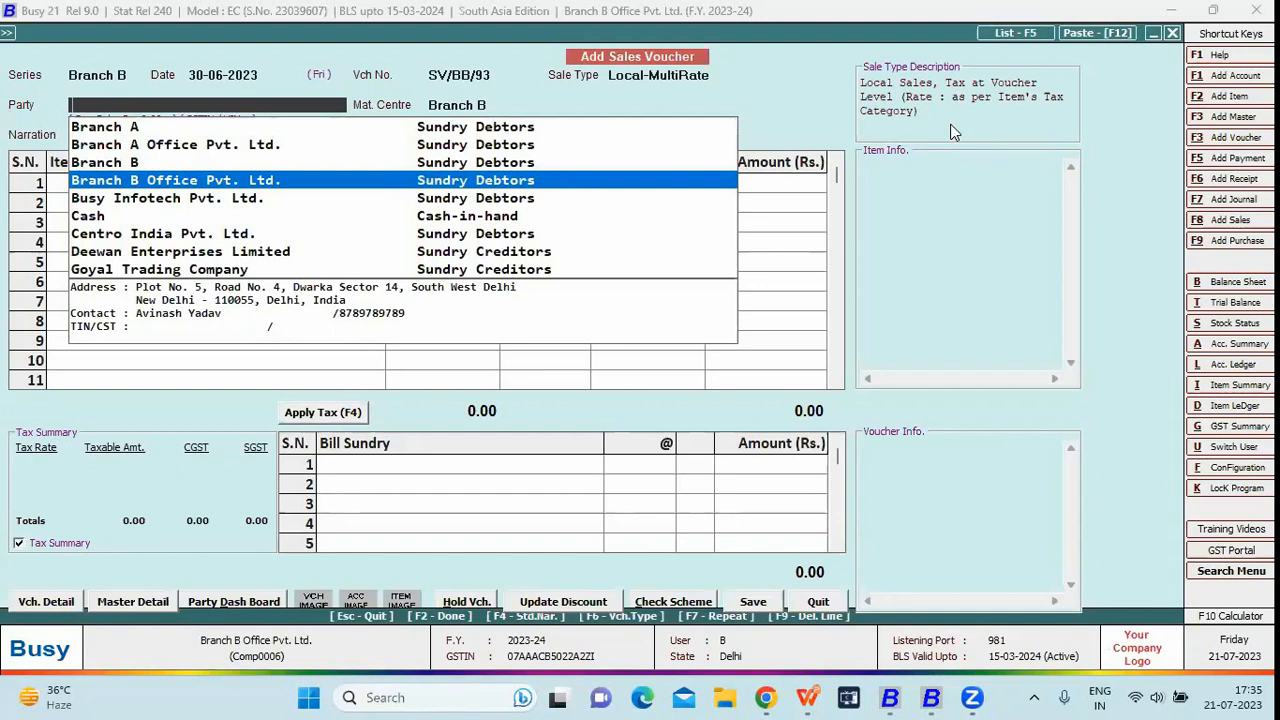
key(Return)
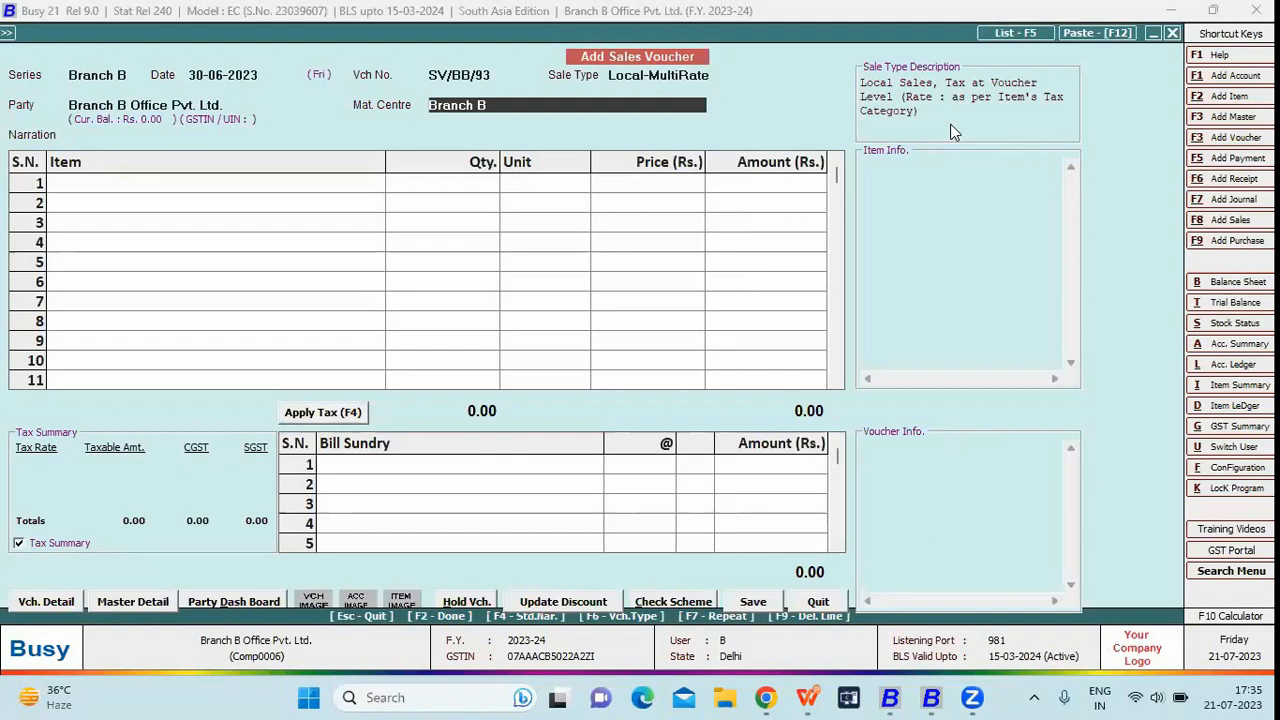
Discard the unsaved sales voucher
key(Escape)
key(y)
key(Left)
key(Left)
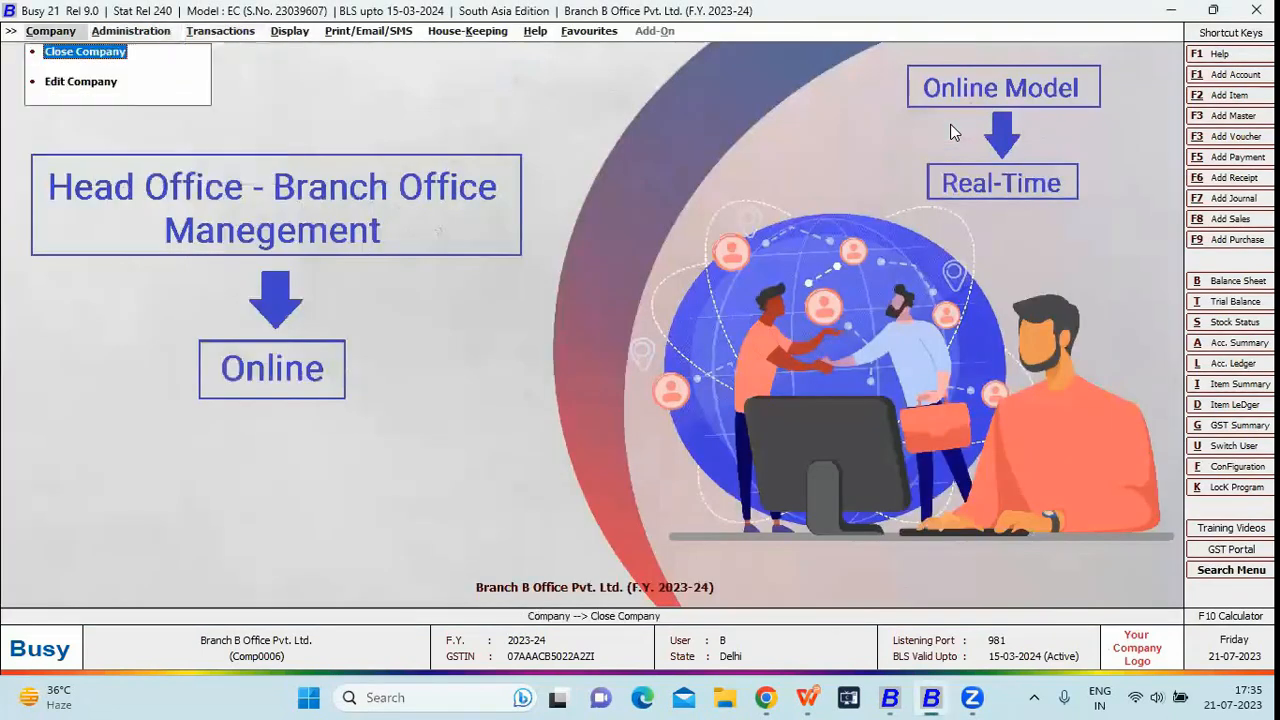
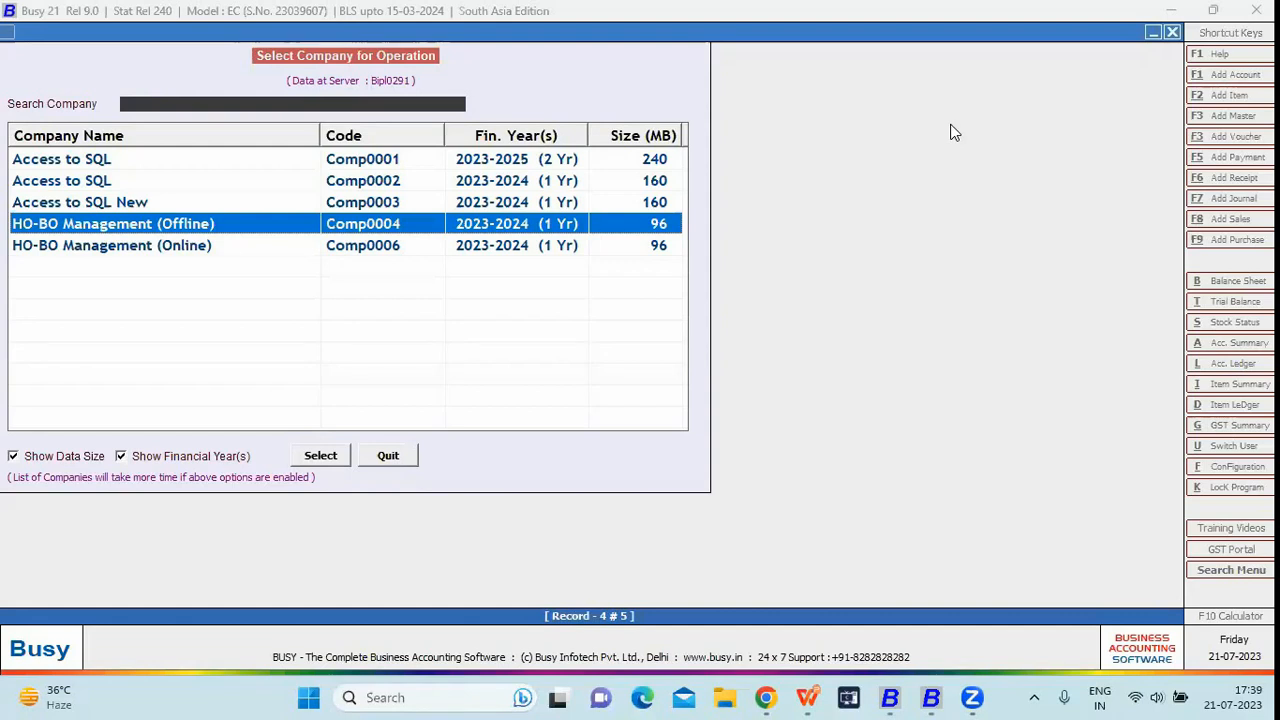
Open the HO-BO Management (Offline) company and log in as the admin user
key(Home)
key(Down)
key(Down)
key(Down)
key(Return)
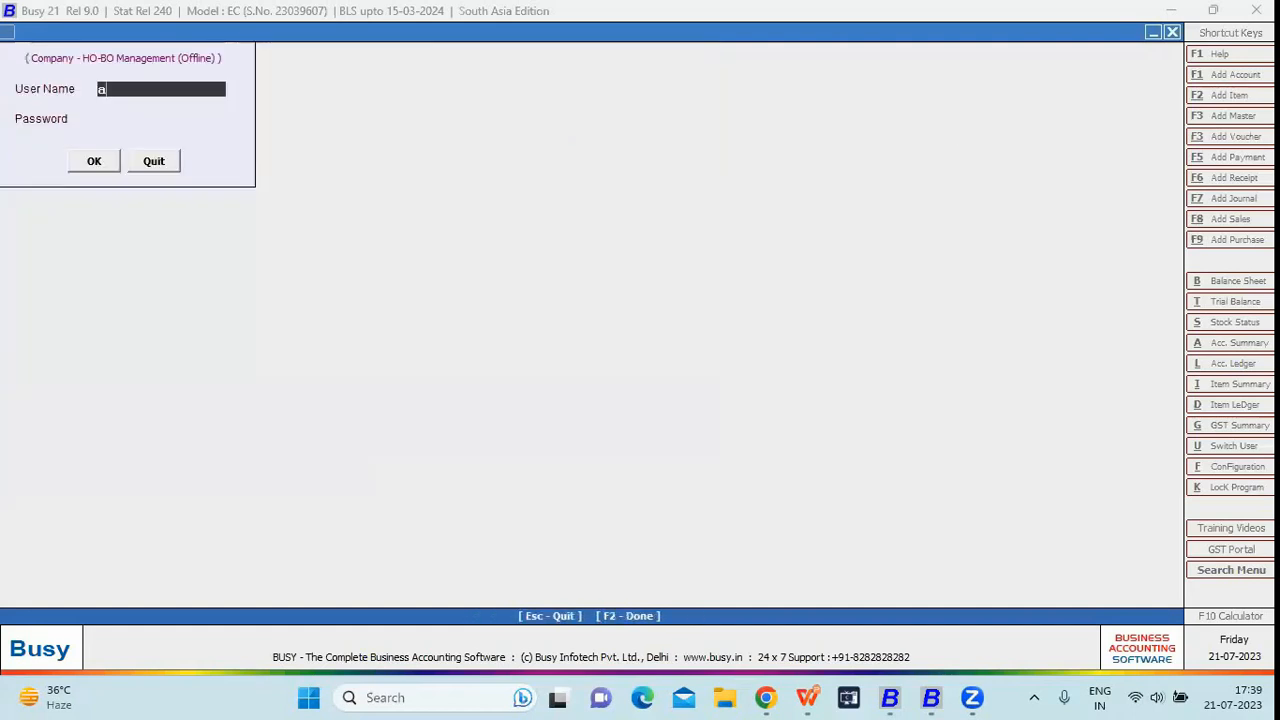
text(dmin)
key(Return)
text(1)
key(Return)
key(Return)
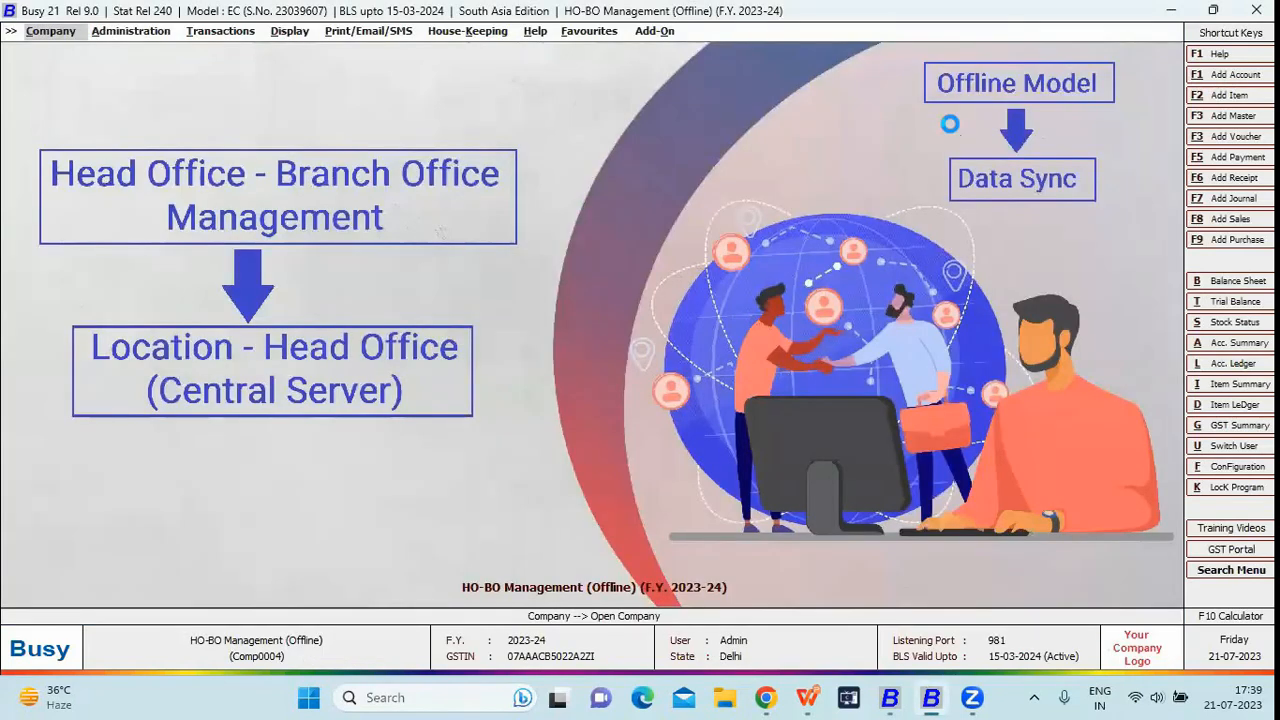
Go to Configuration > Features / Options and bring up the Enterprise Features settings
key(Down)
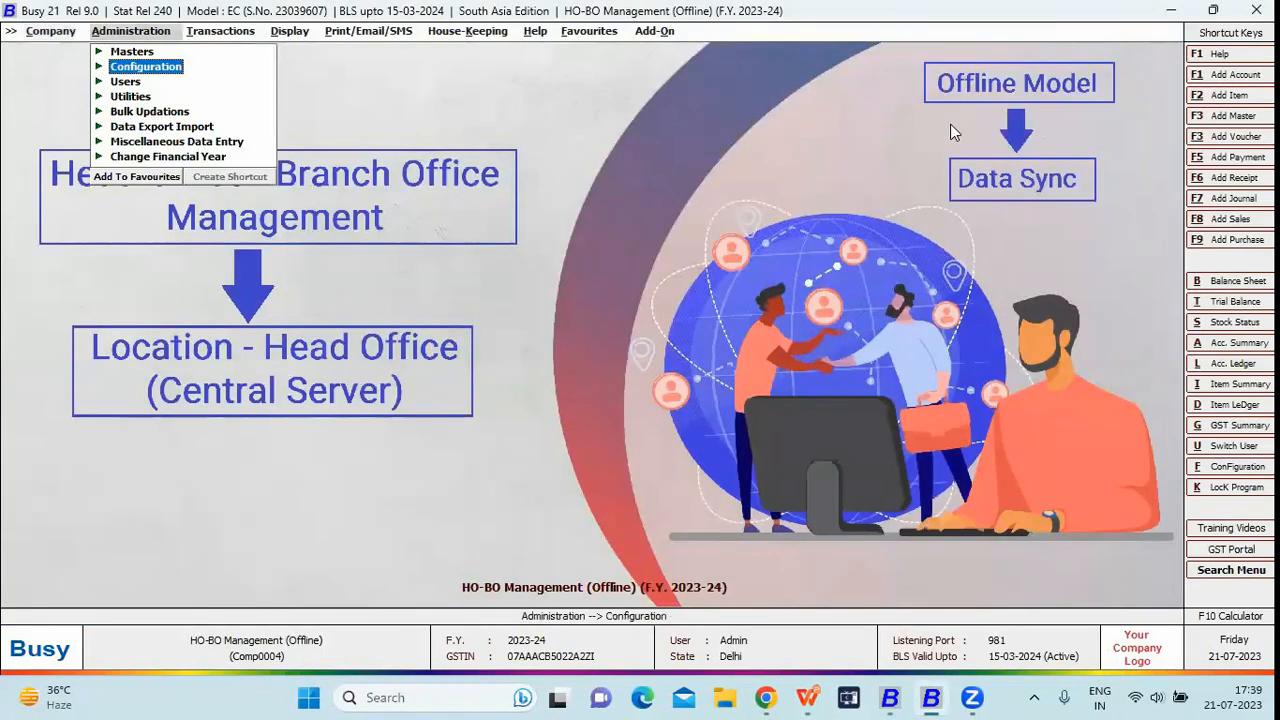
key(Return)
key(Escape)
key(Return)
key(Return)
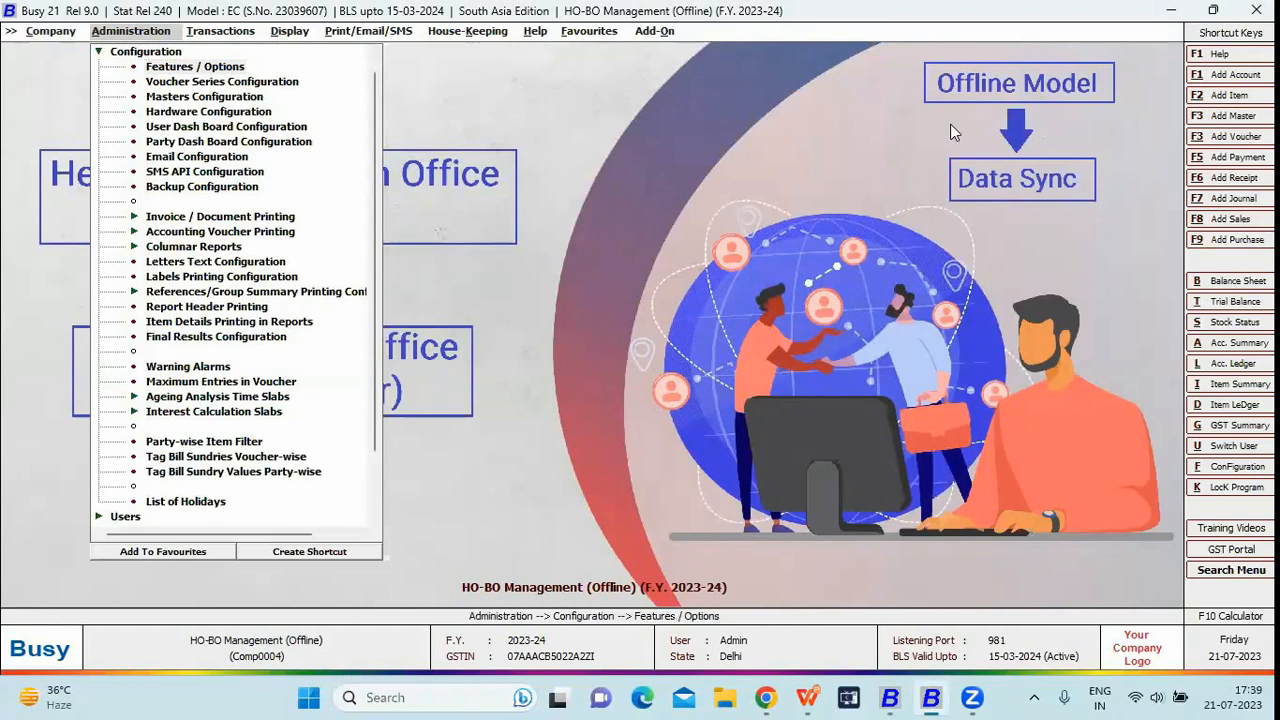
key(Down)
key(Up)
key(Up)
key(Up)
key(Down)
key(Down)
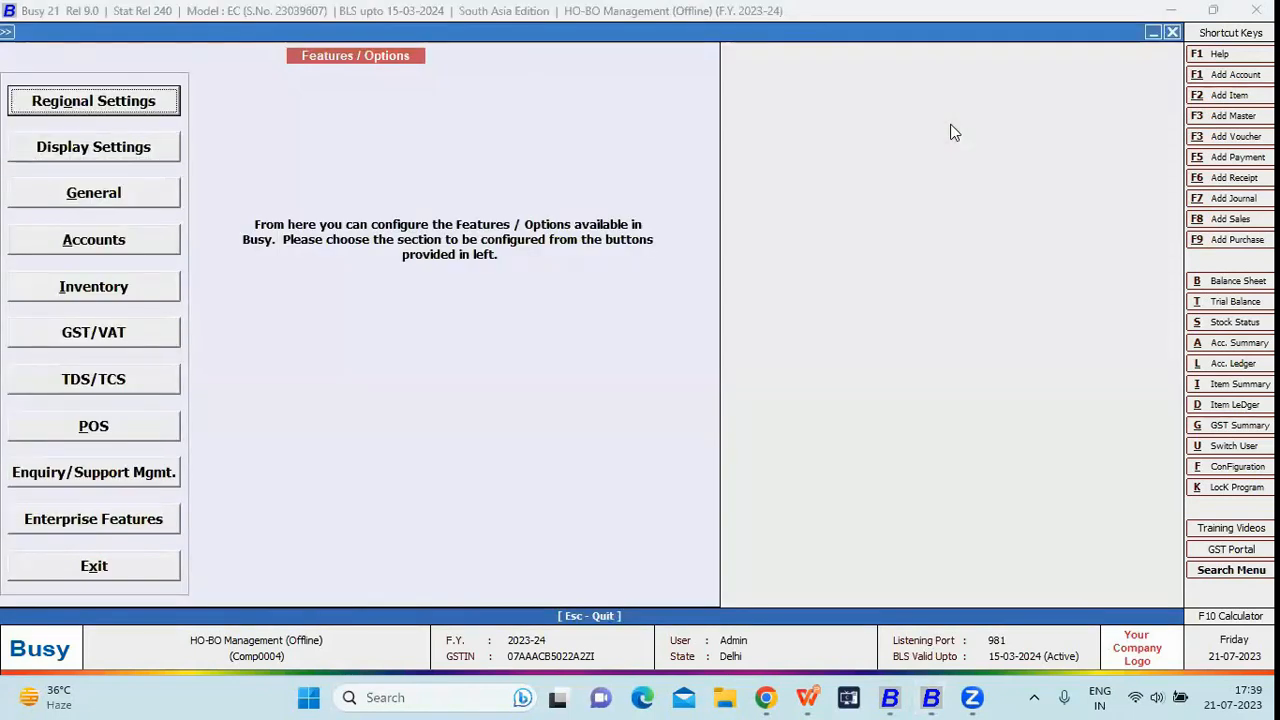
key(Up)
key(Up)
key(Return)
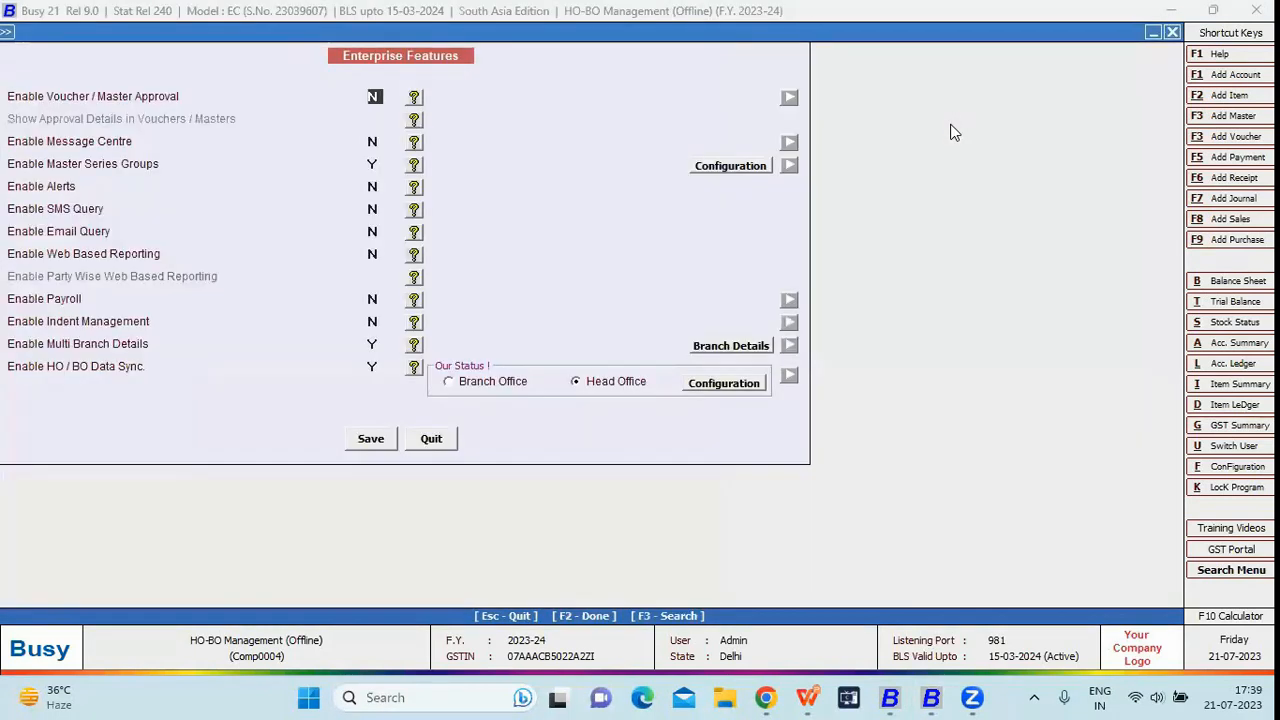
Confirm Material Centre as the master series group type, then open the Multi Branch Details
click(374, 163)
click(727, 167)
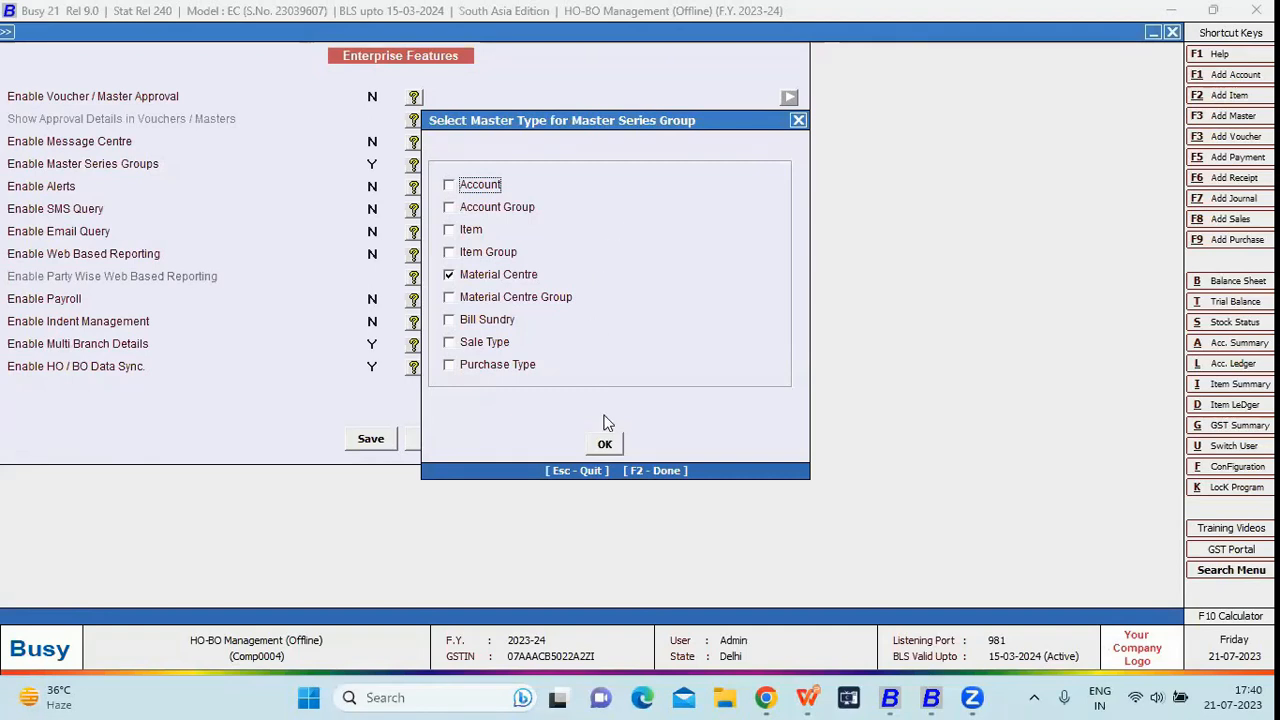
click(605, 446)
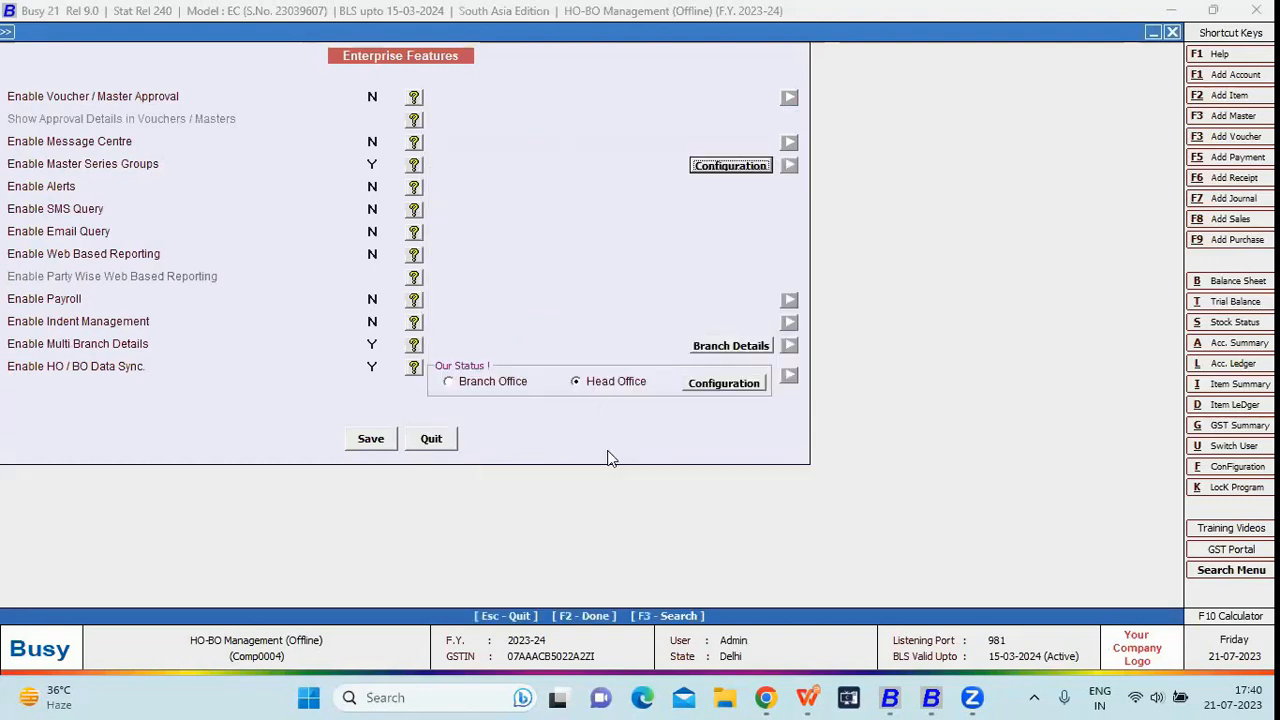
click(372, 343)
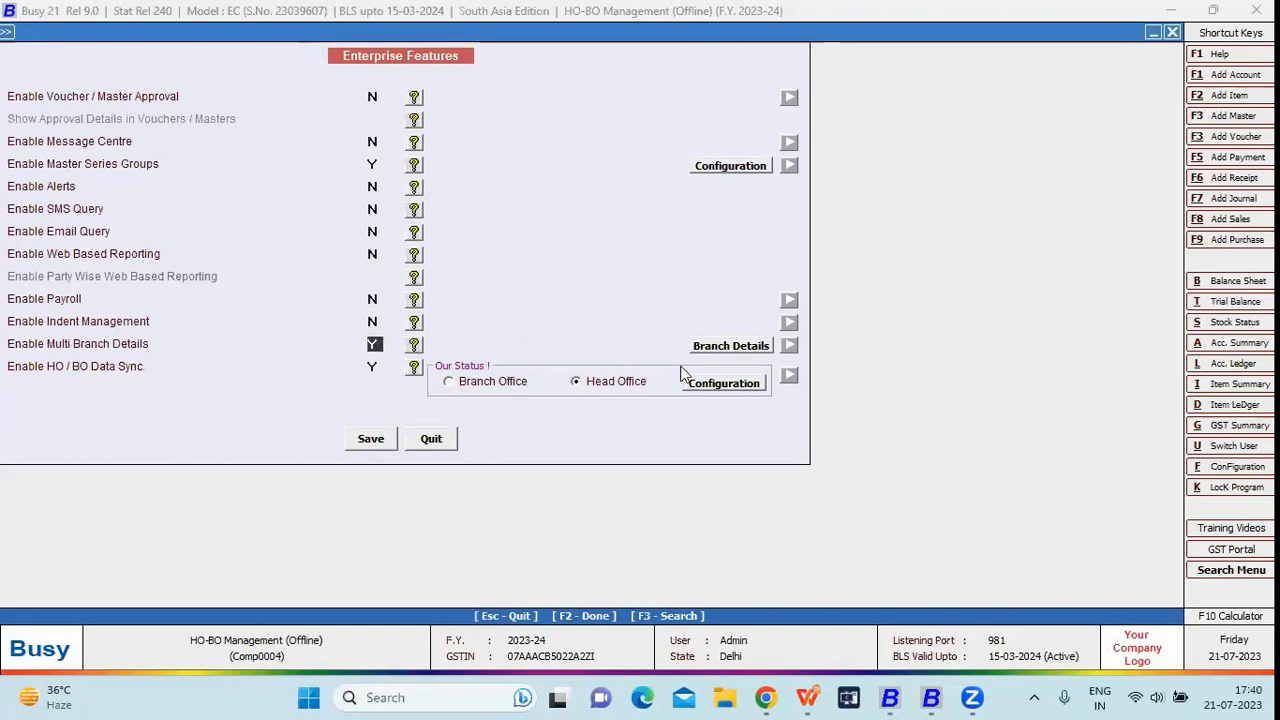
click(714, 349)
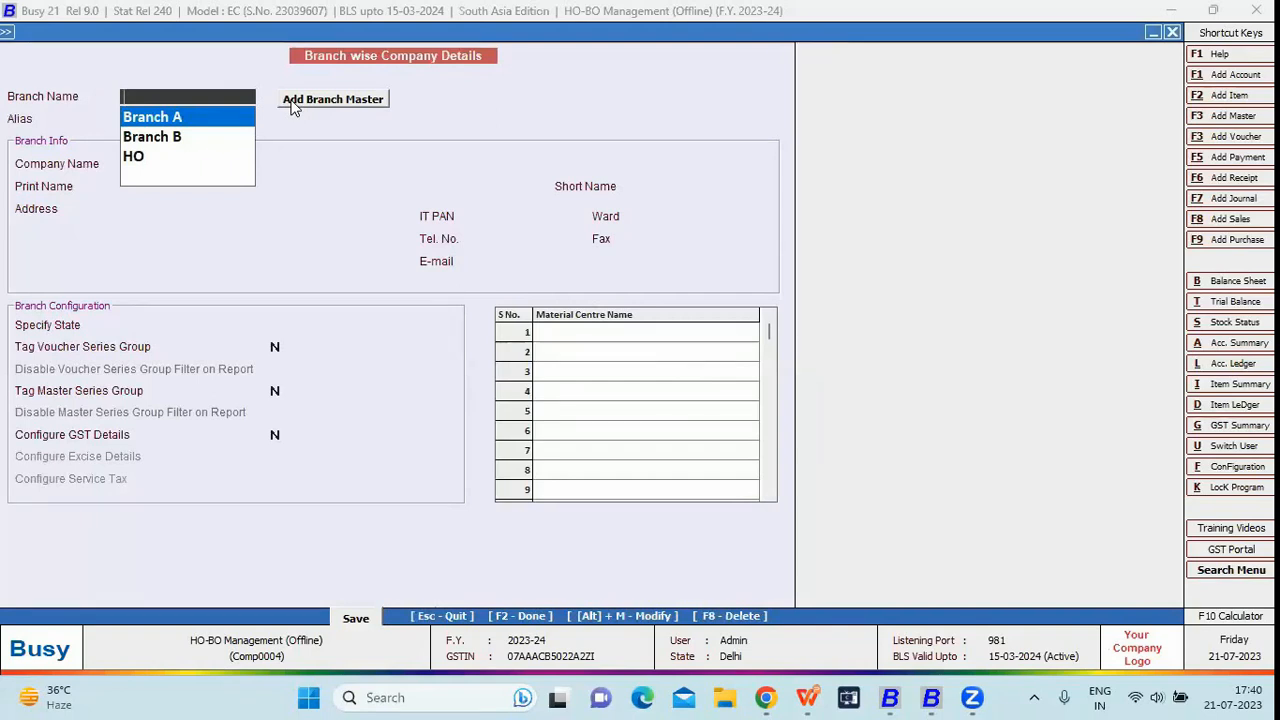
Load Branch A and review its material centre and voucher and master series group tagging
key(Return)
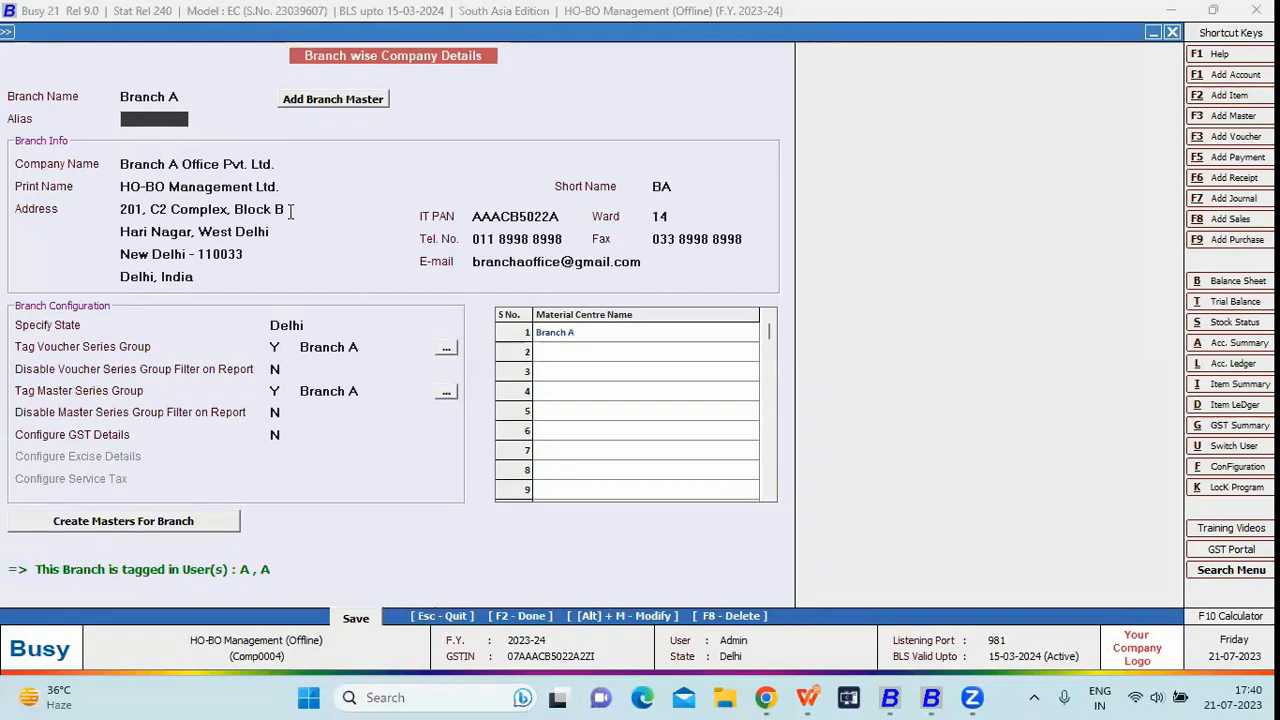
click(550, 337)
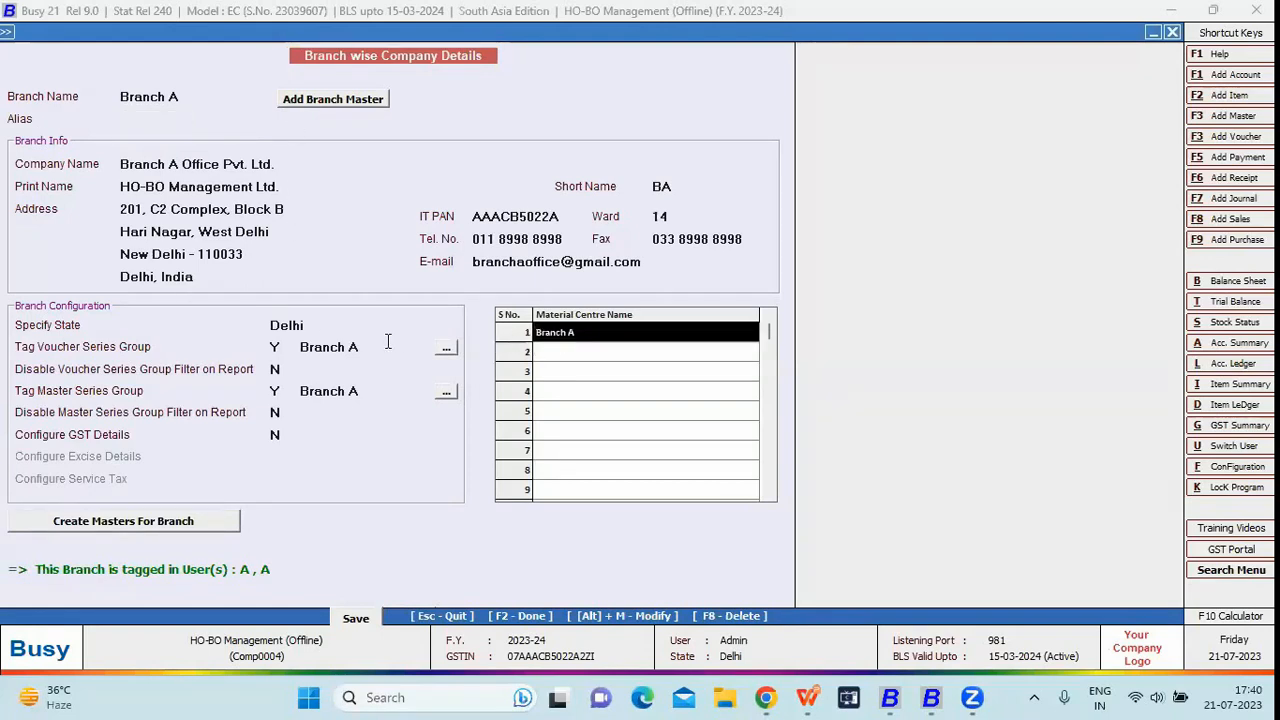
click(278, 347)
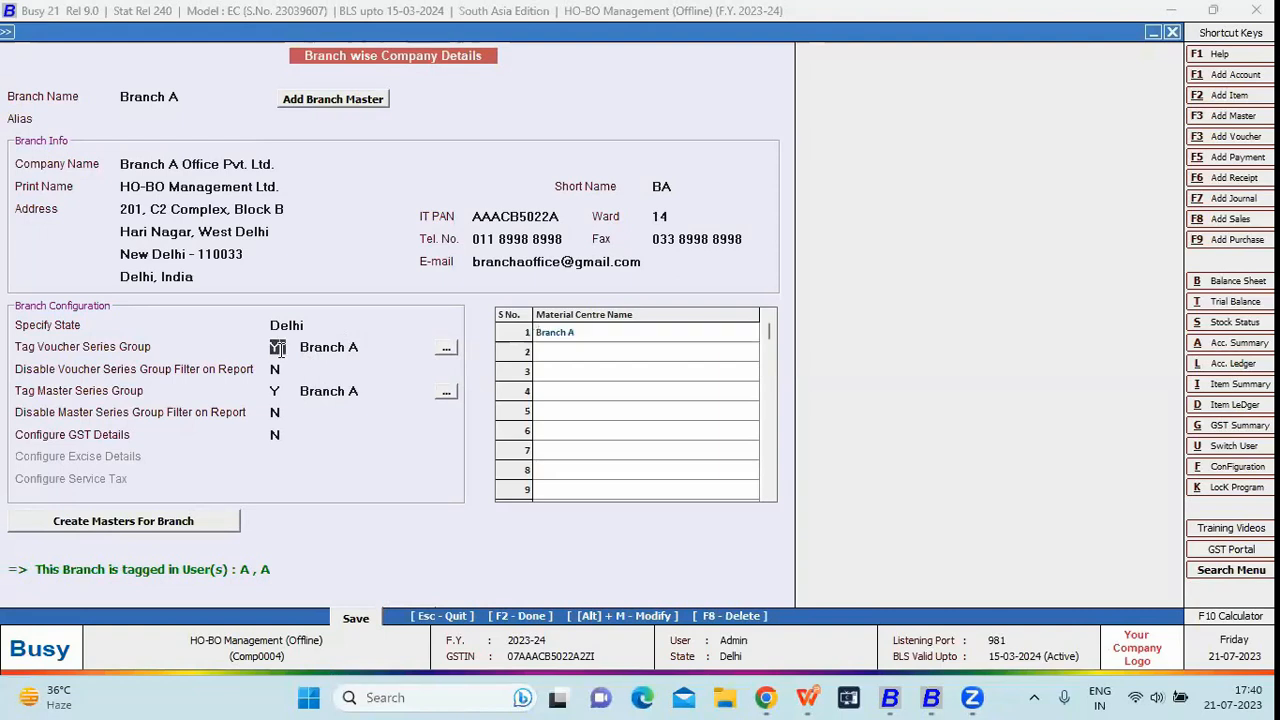
click(353, 346)
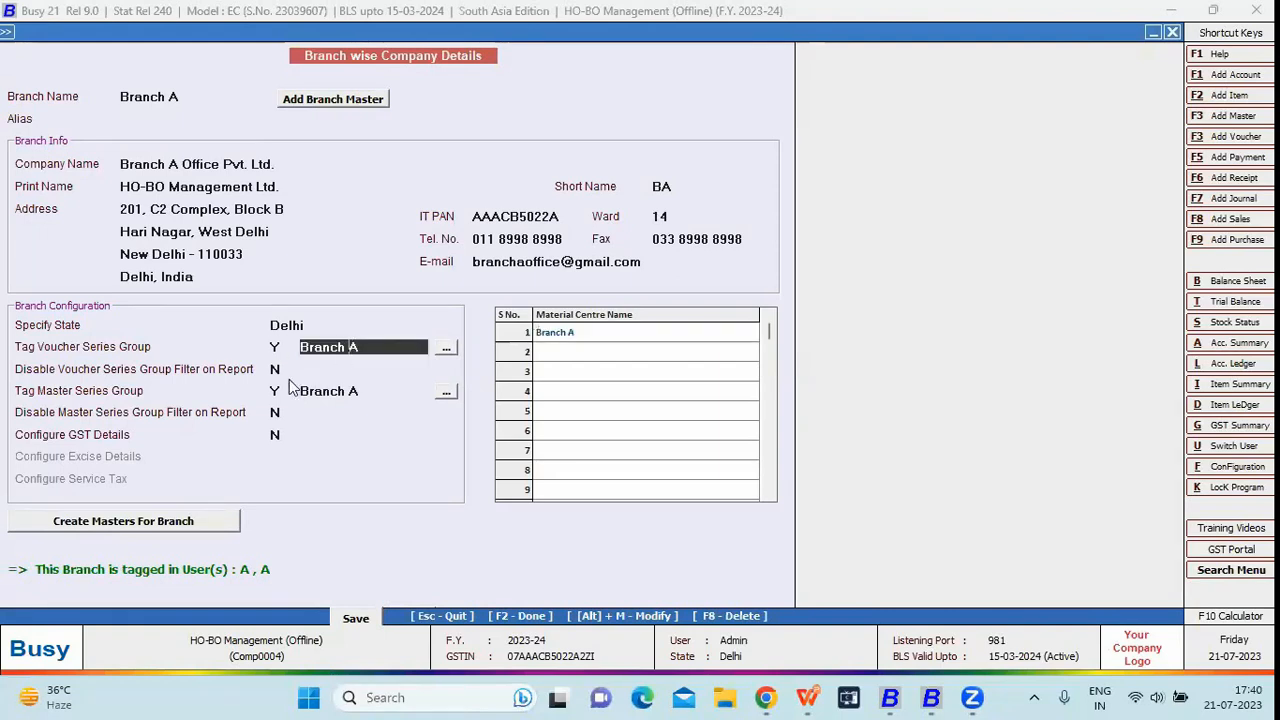
key(Return)
click(353, 390)
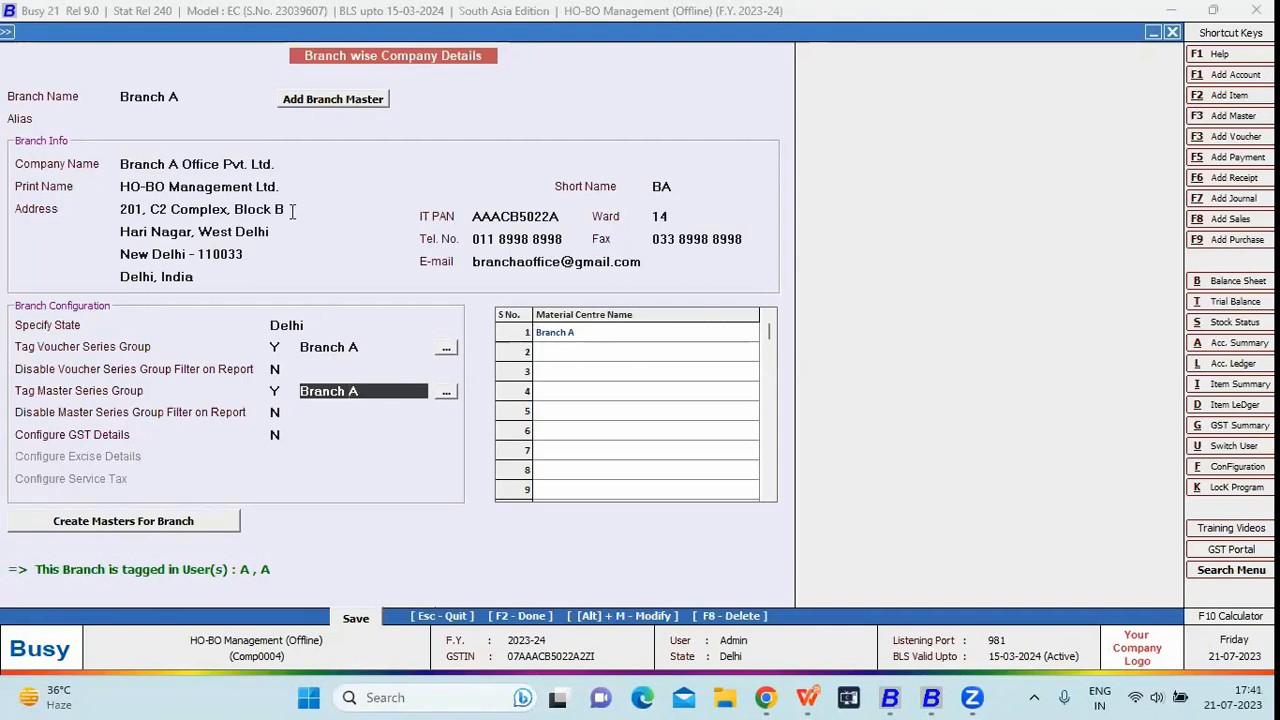
Switch to Branch B, review its series tagging and material centre, then close the screen
click(197, 97)
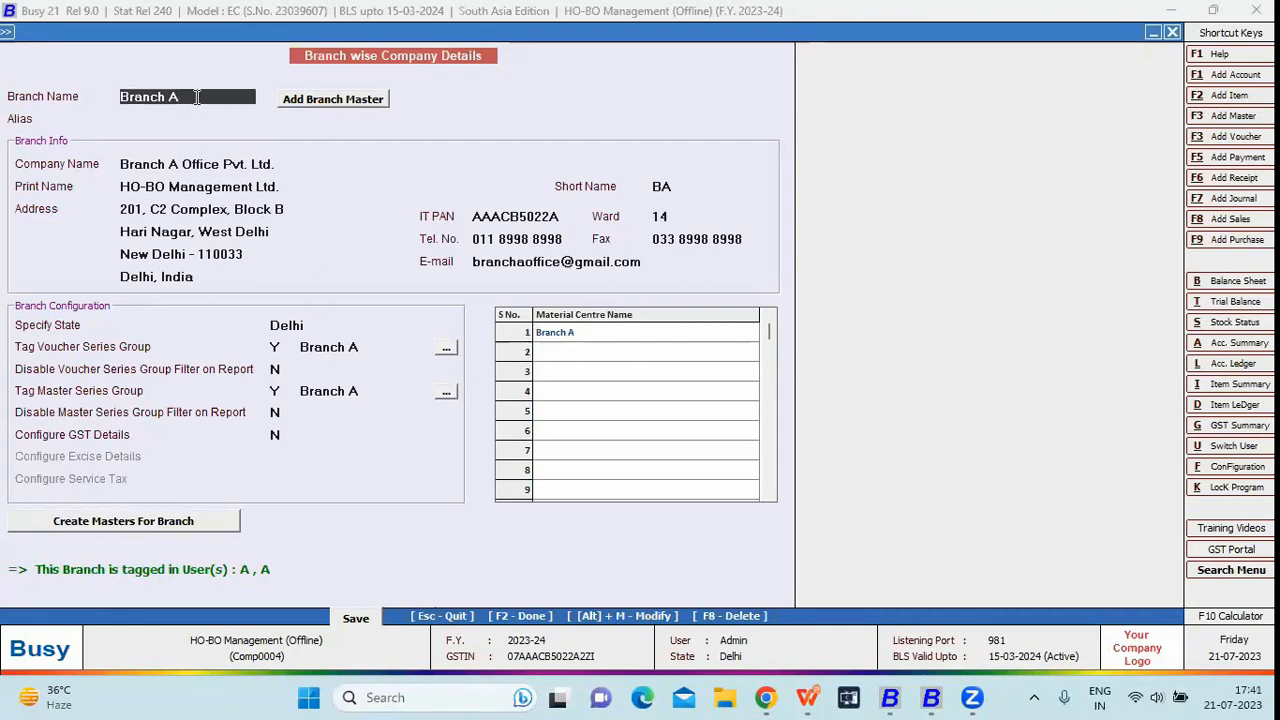
click(197, 97)
key(Down)
key(Return)
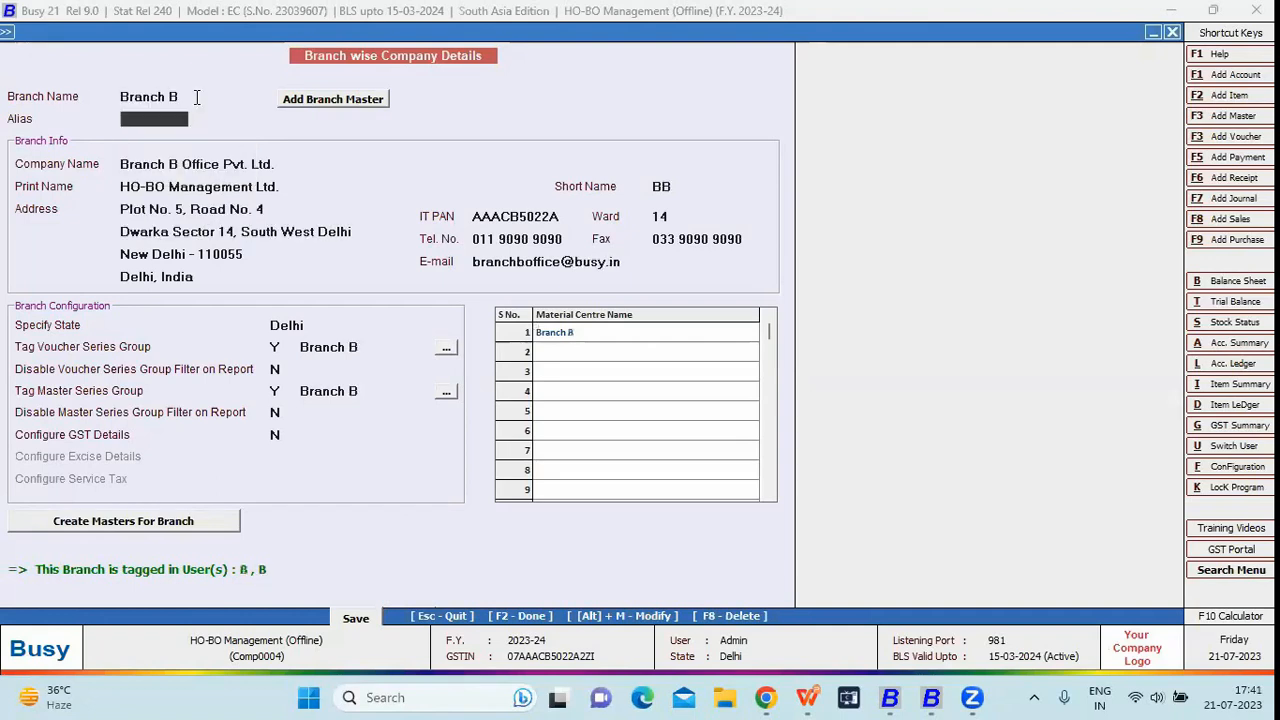
click(283, 350)
click(280, 390)
click(550, 338)
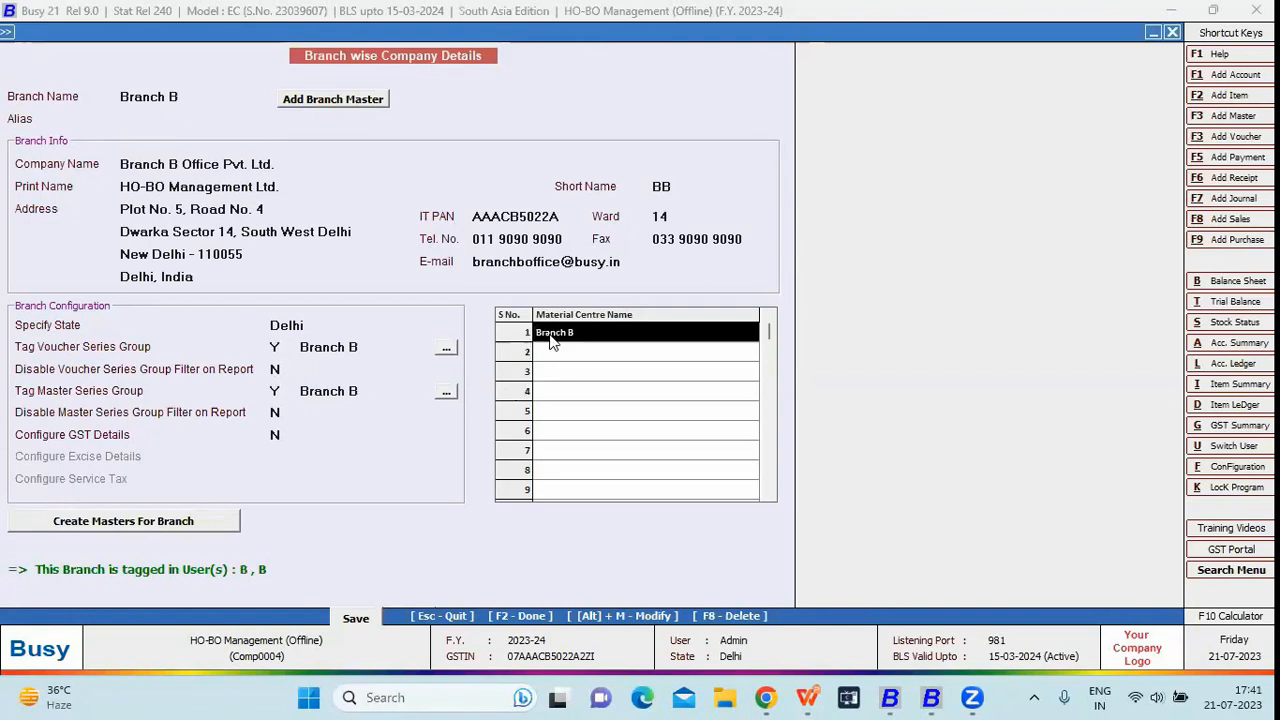
key(Escape)
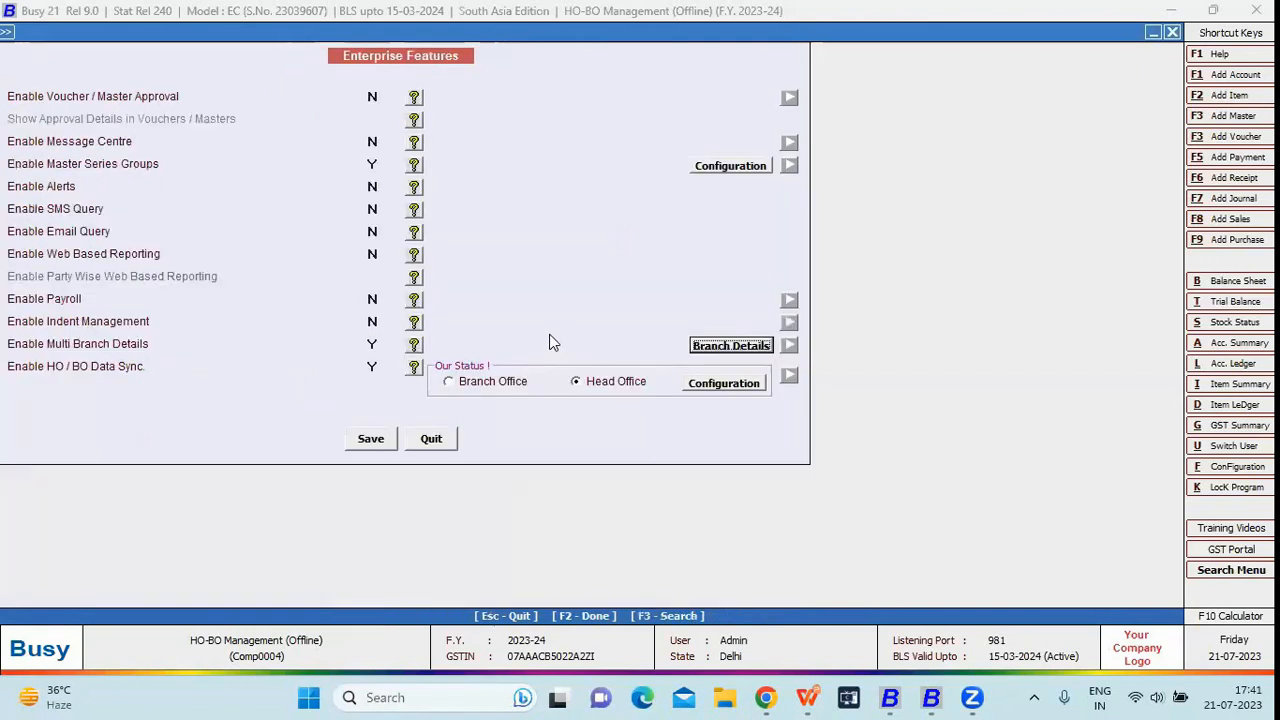
Open the Head Office Data Sync Configuration from the HO / BO Data Sync setting
click(372, 366)
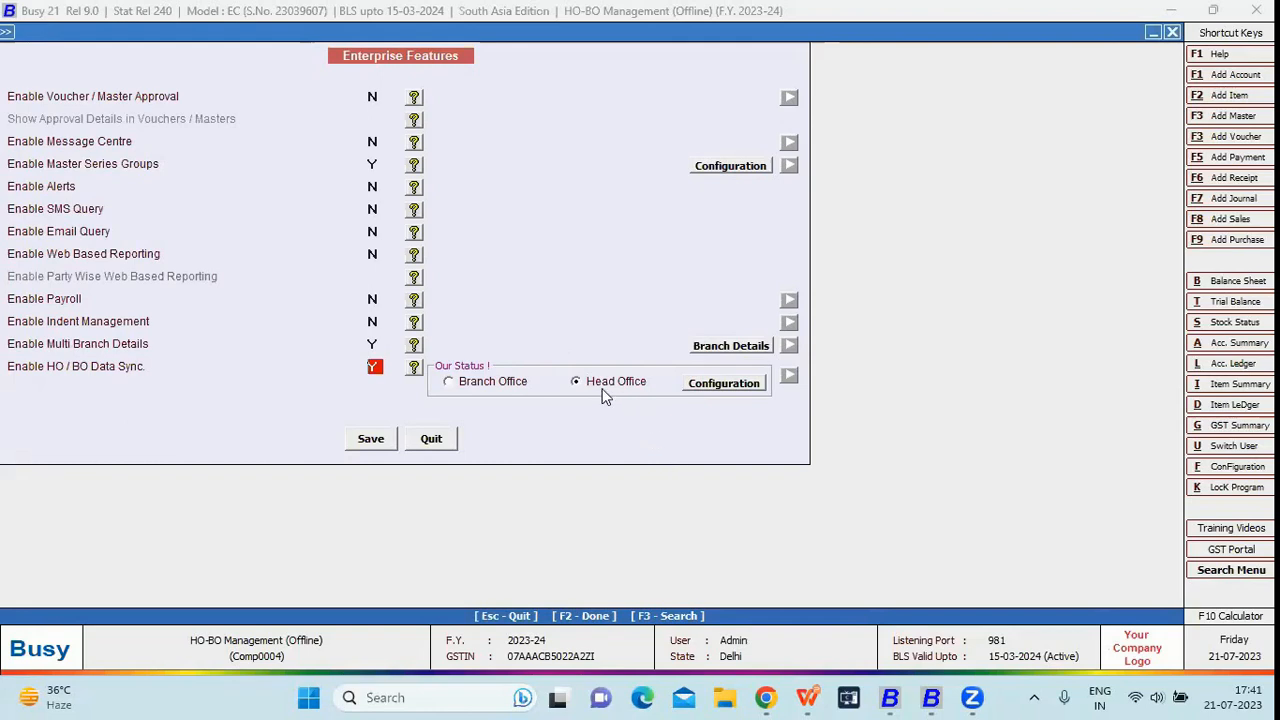
click(713, 386)
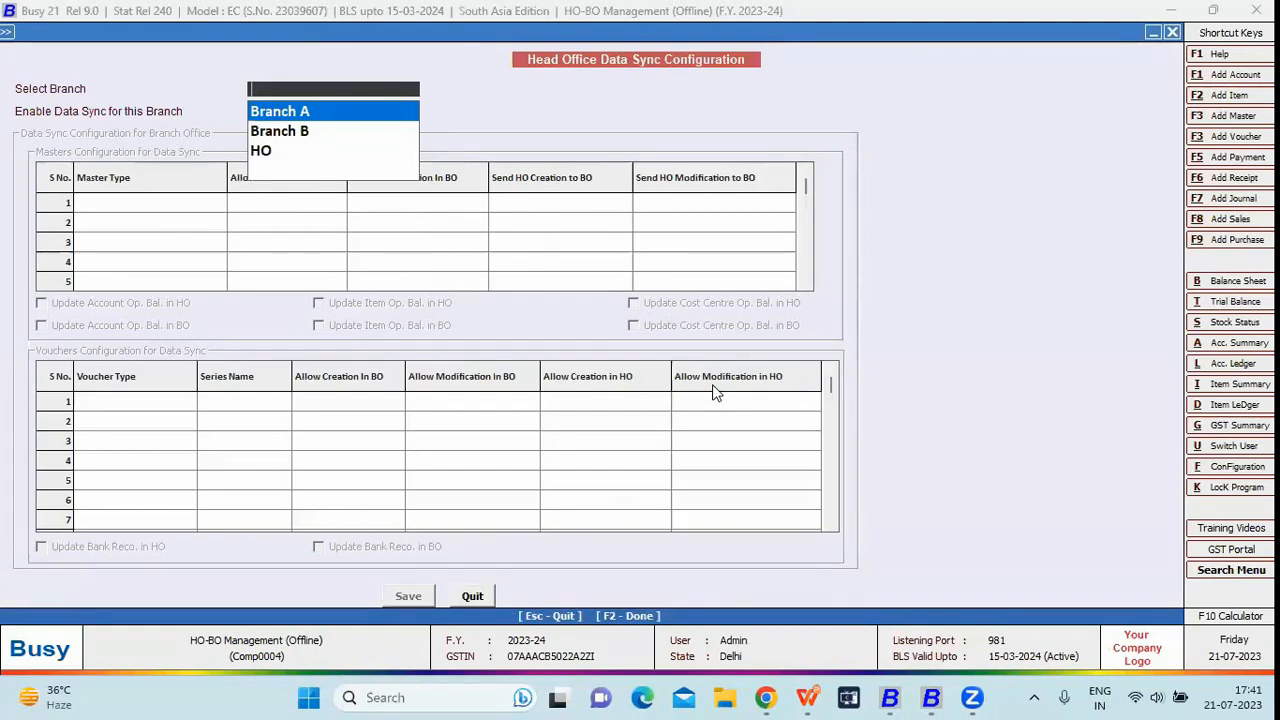
key(Return)
key(Return)
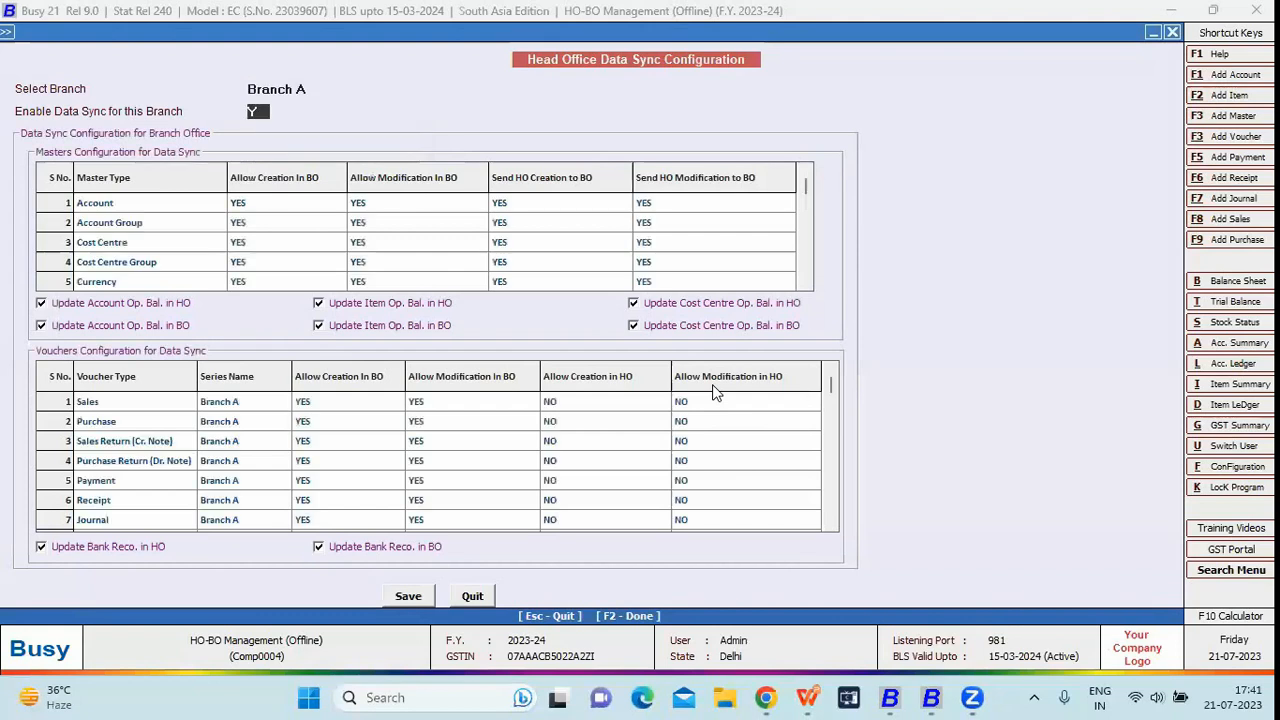
key(n)
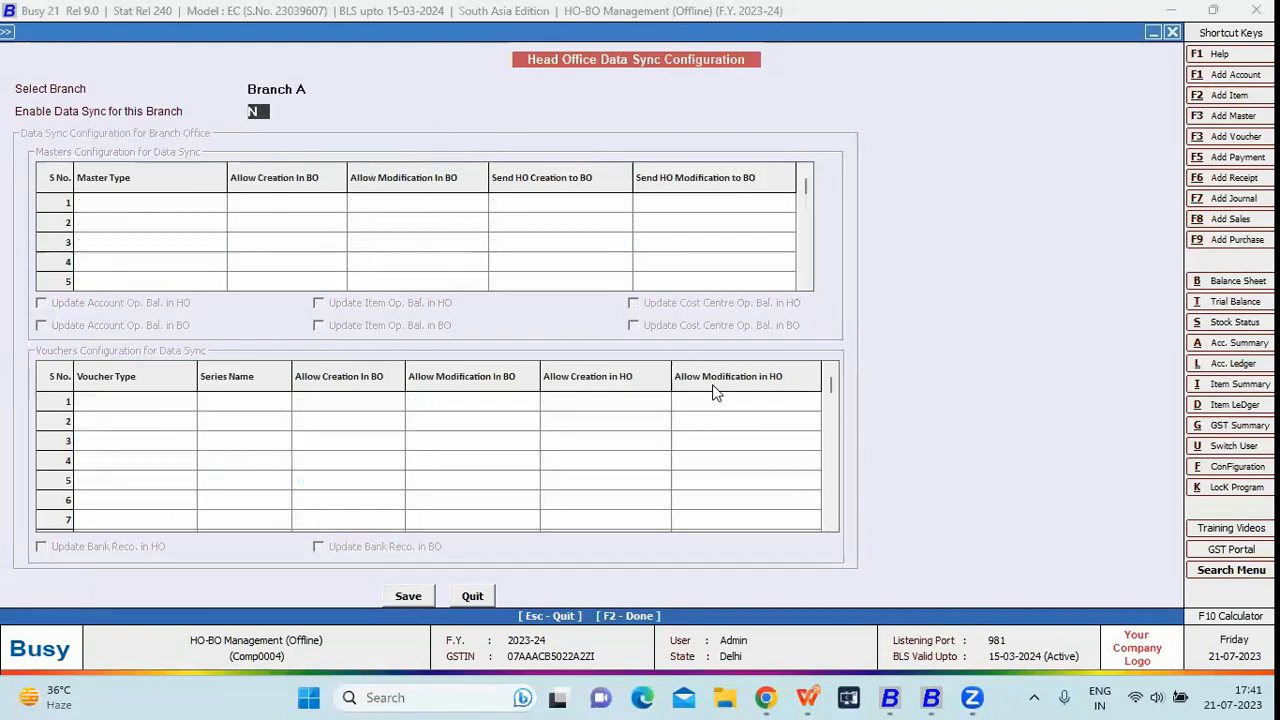
key(y)
key(Return)
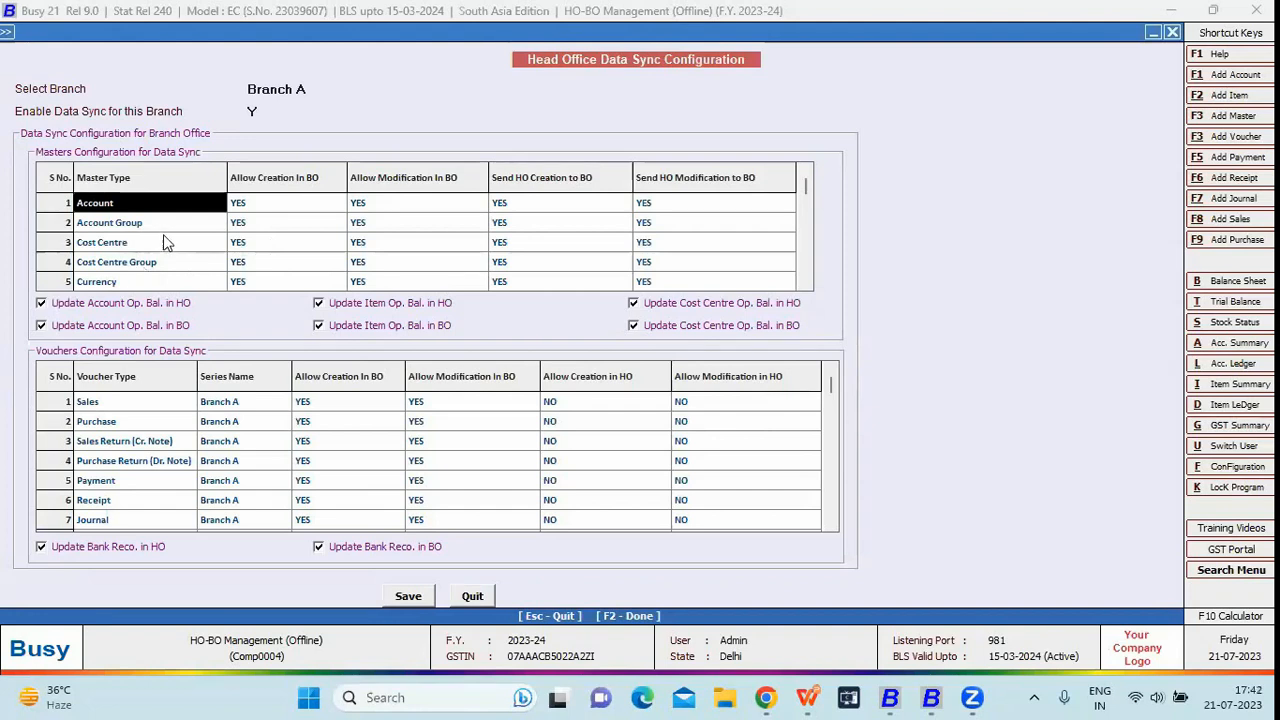
key(Down)
key(Down)
click(148, 262)
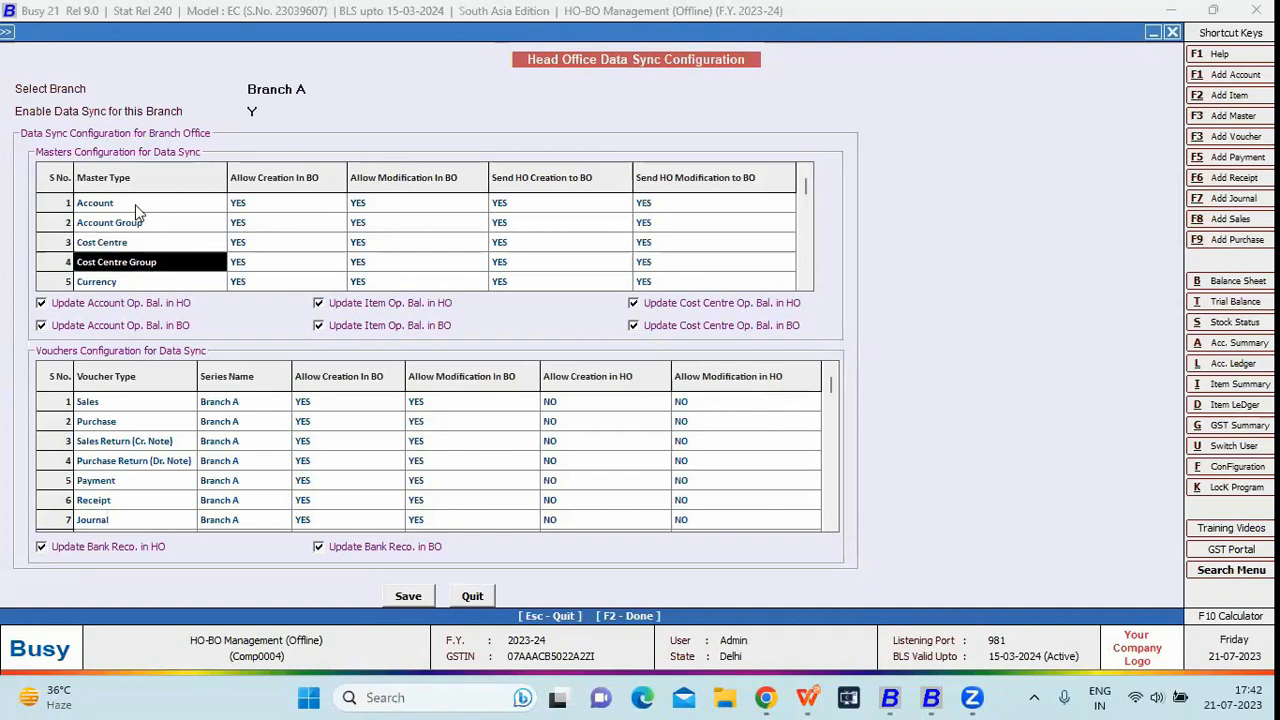
click(135, 204)
click(135, 226)
click(138, 251)
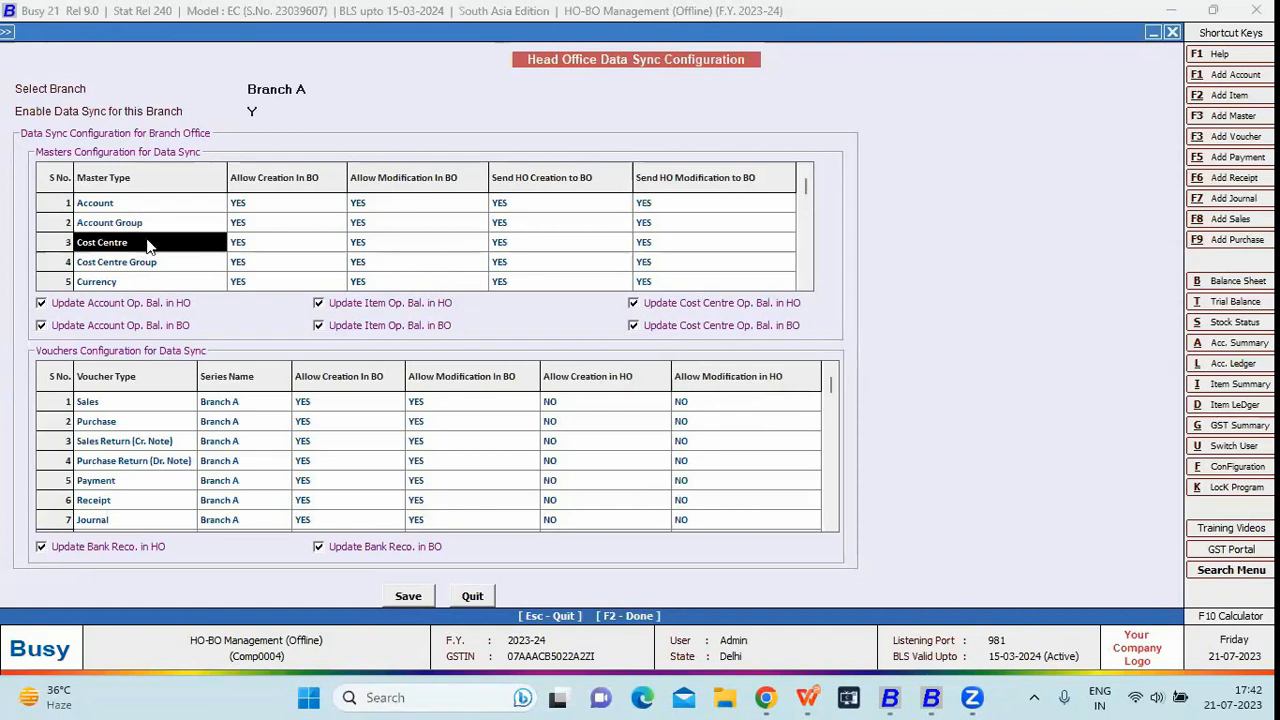
click(255, 208)
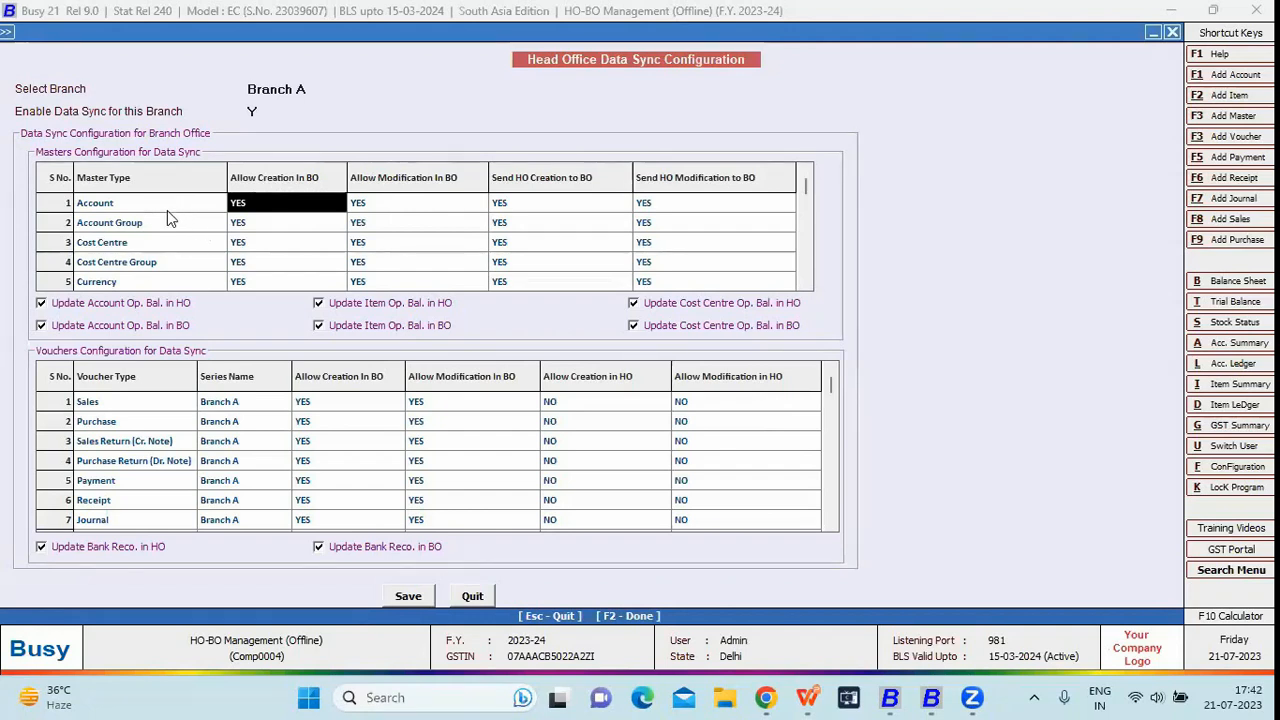
click(167, 207)
click(248, 208)
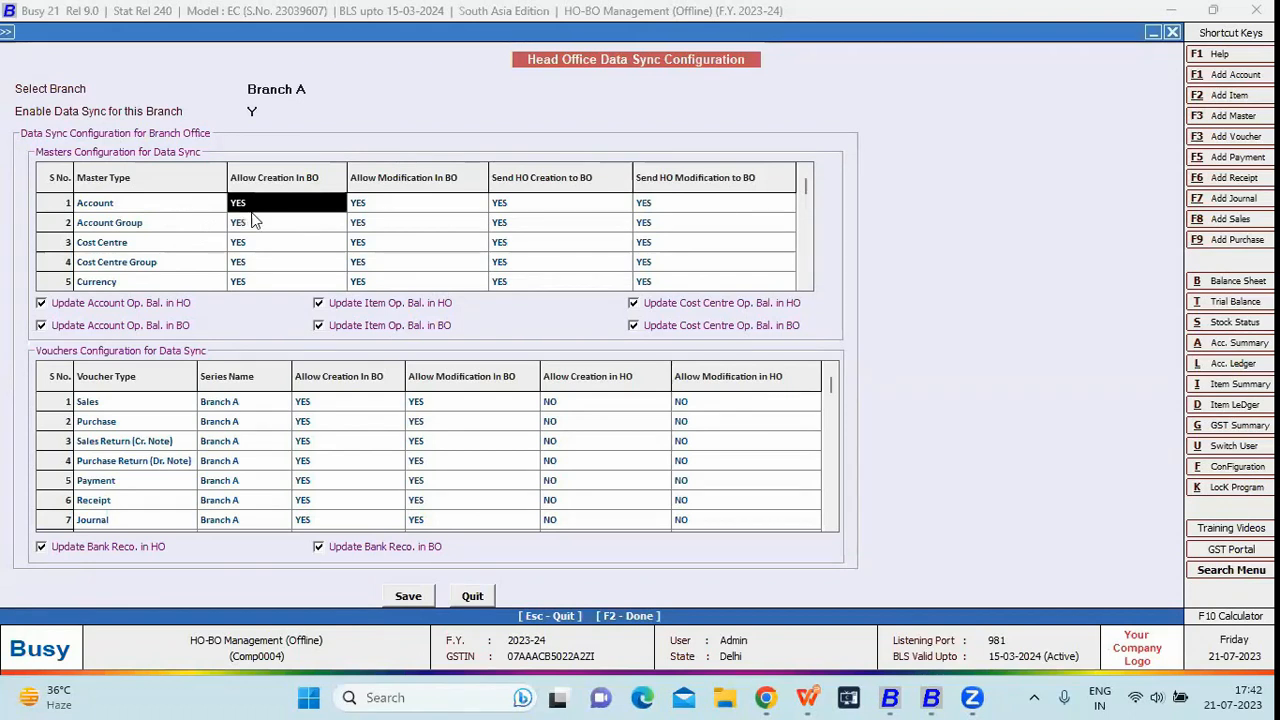
click(395, 205)
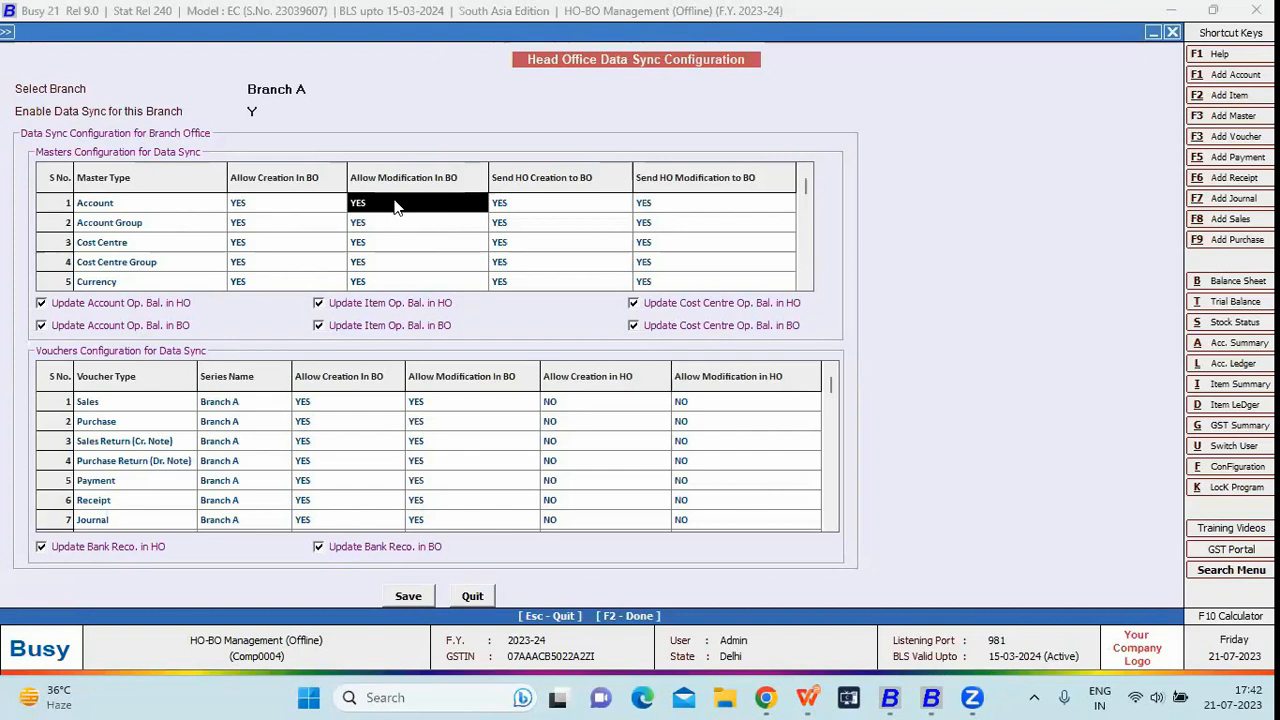
click(520, 205)
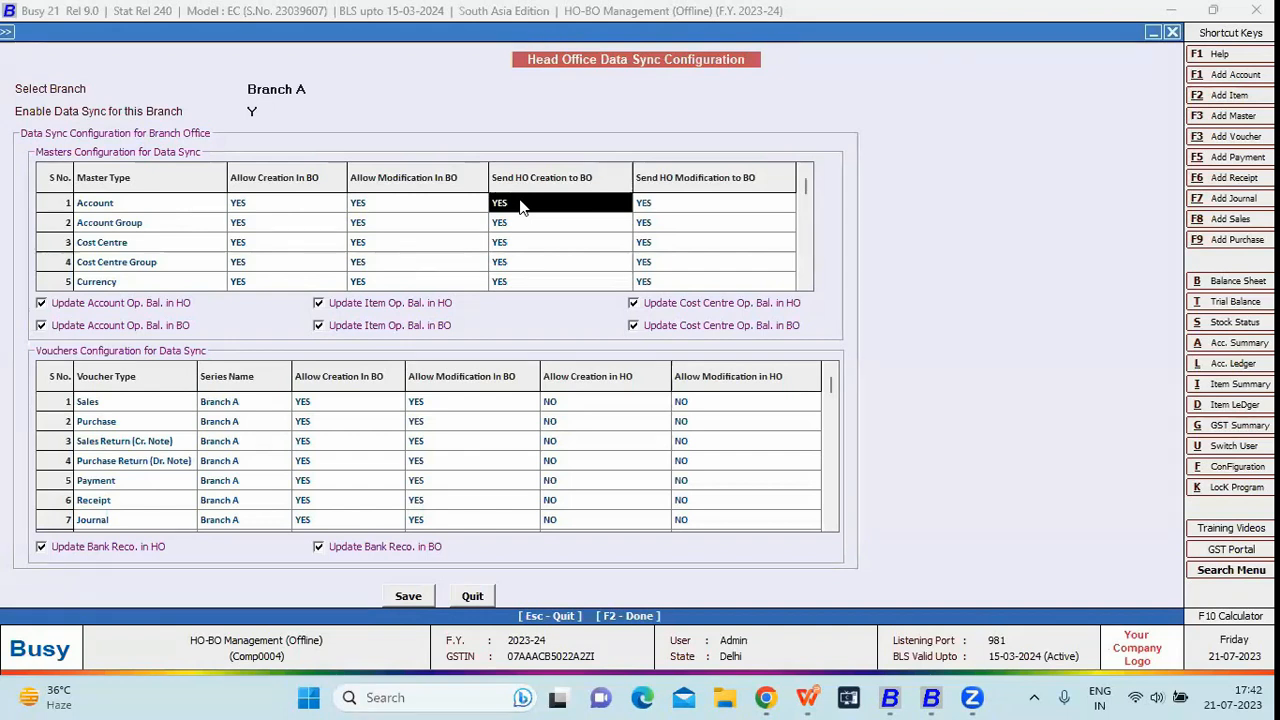
click(684, 208)
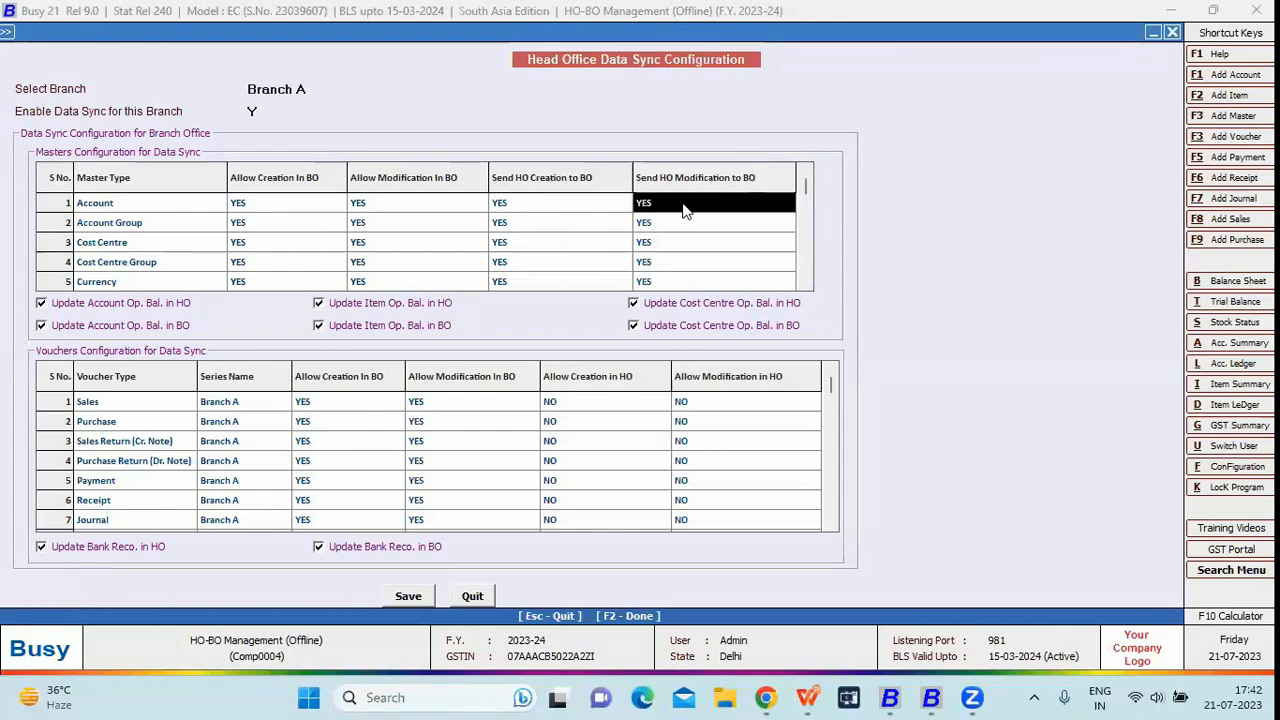
click(585, 208)
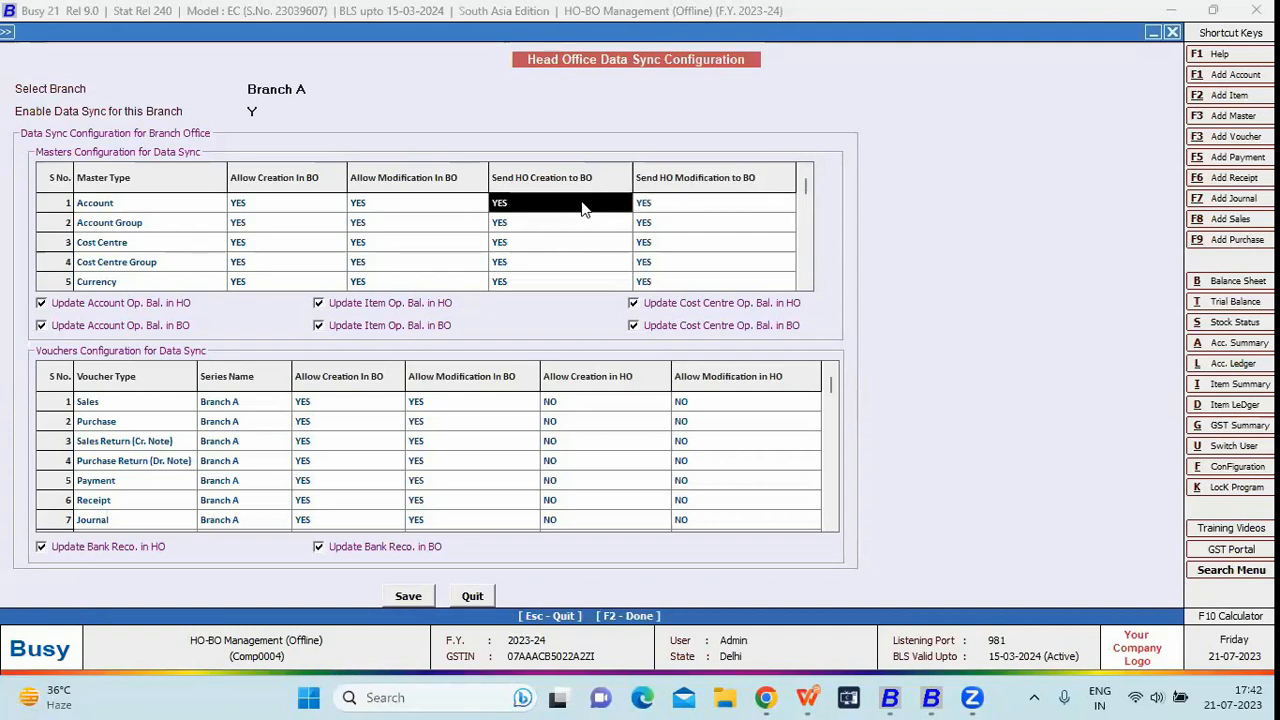
click(298, 208)
click(510, 205)
click(660, 210)
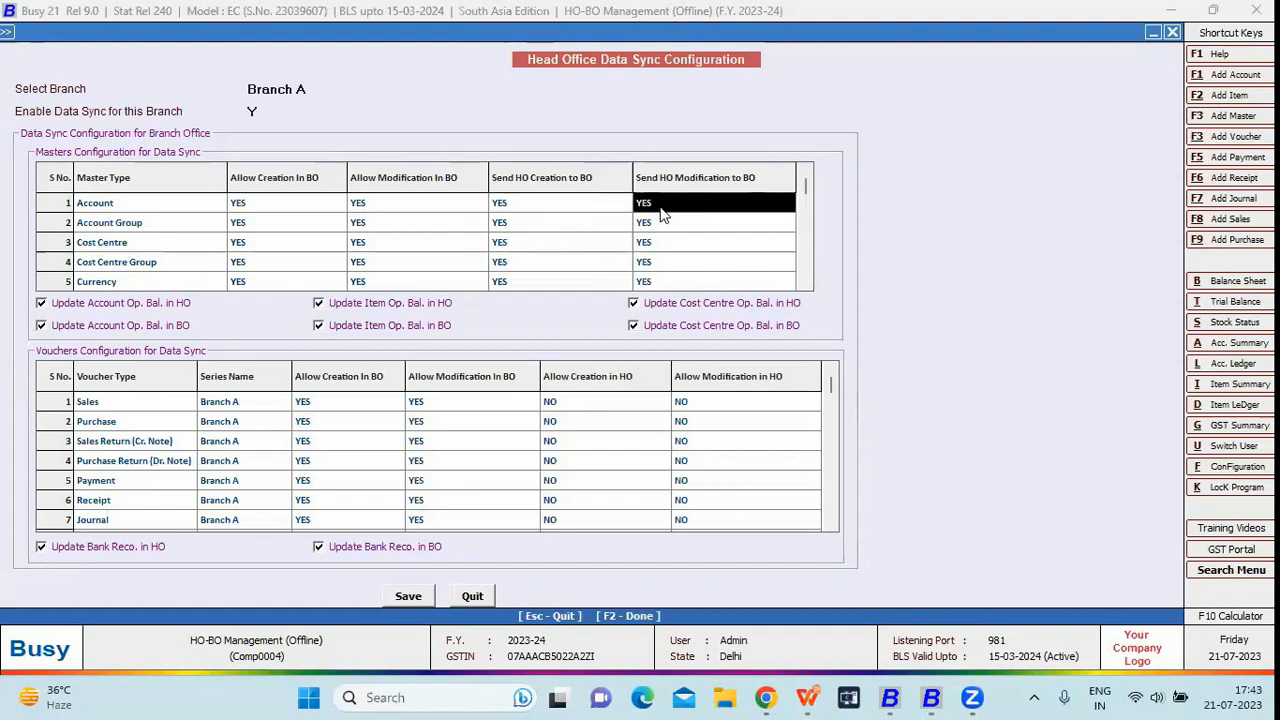
click(660, 224)
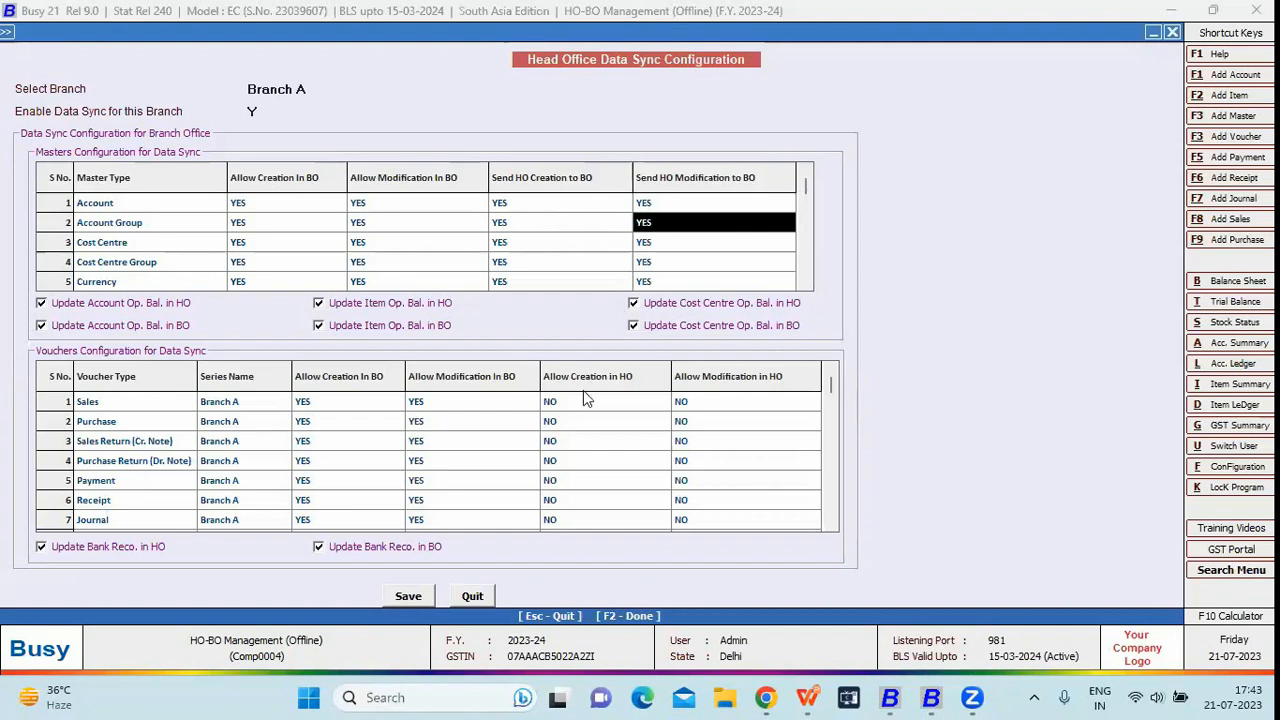
drag(424, 229, 434, 251)
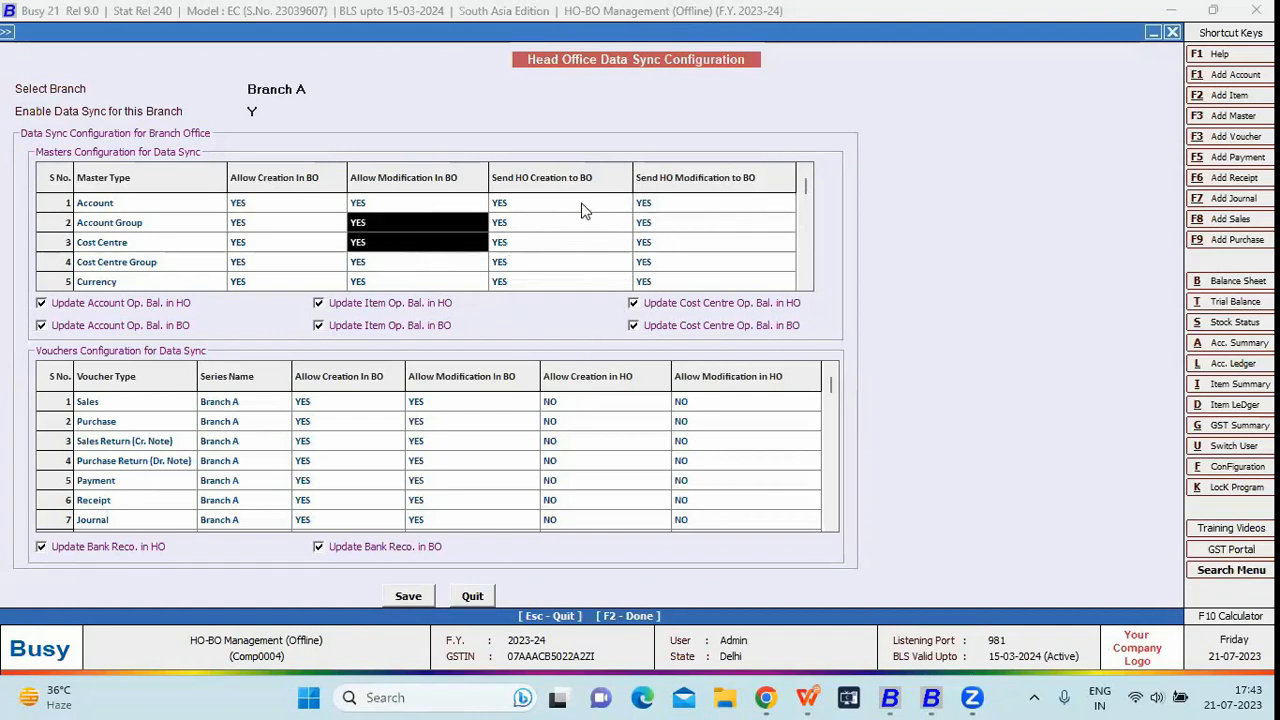
drag(530, 203, 585, 279)
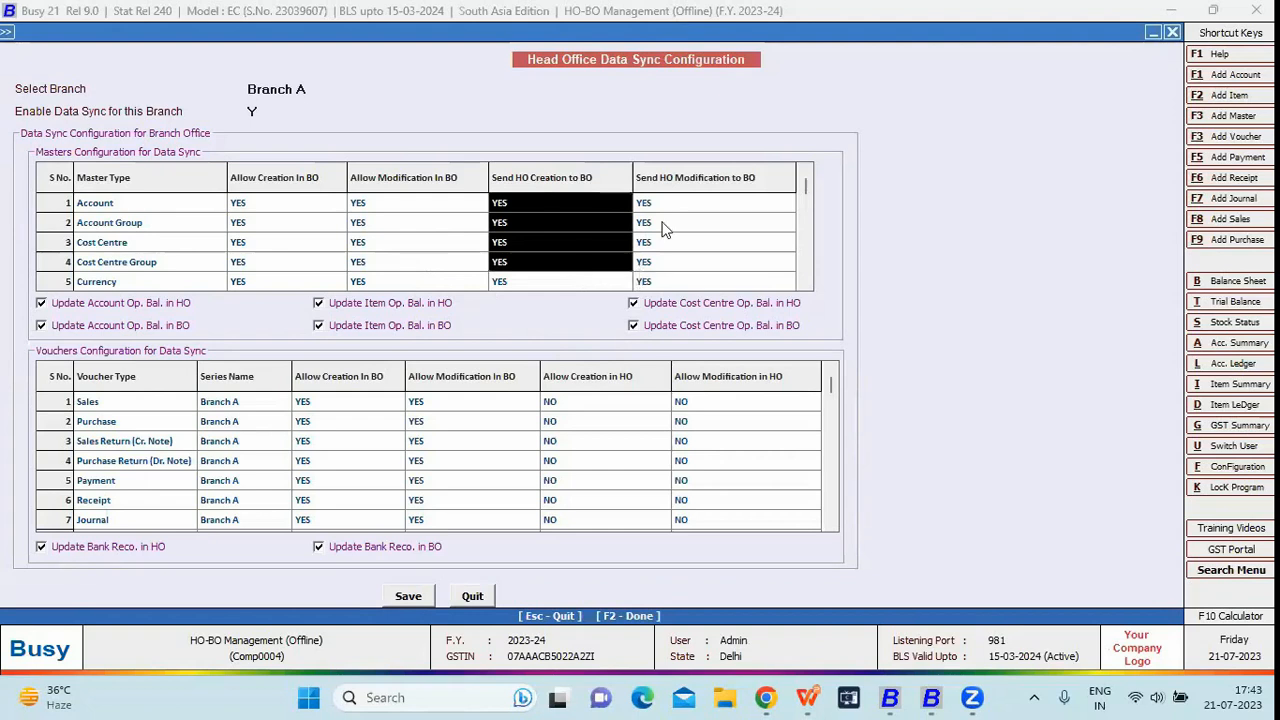
drag(662, 224, 660, 265)
drag(660, 203, 662, 244)
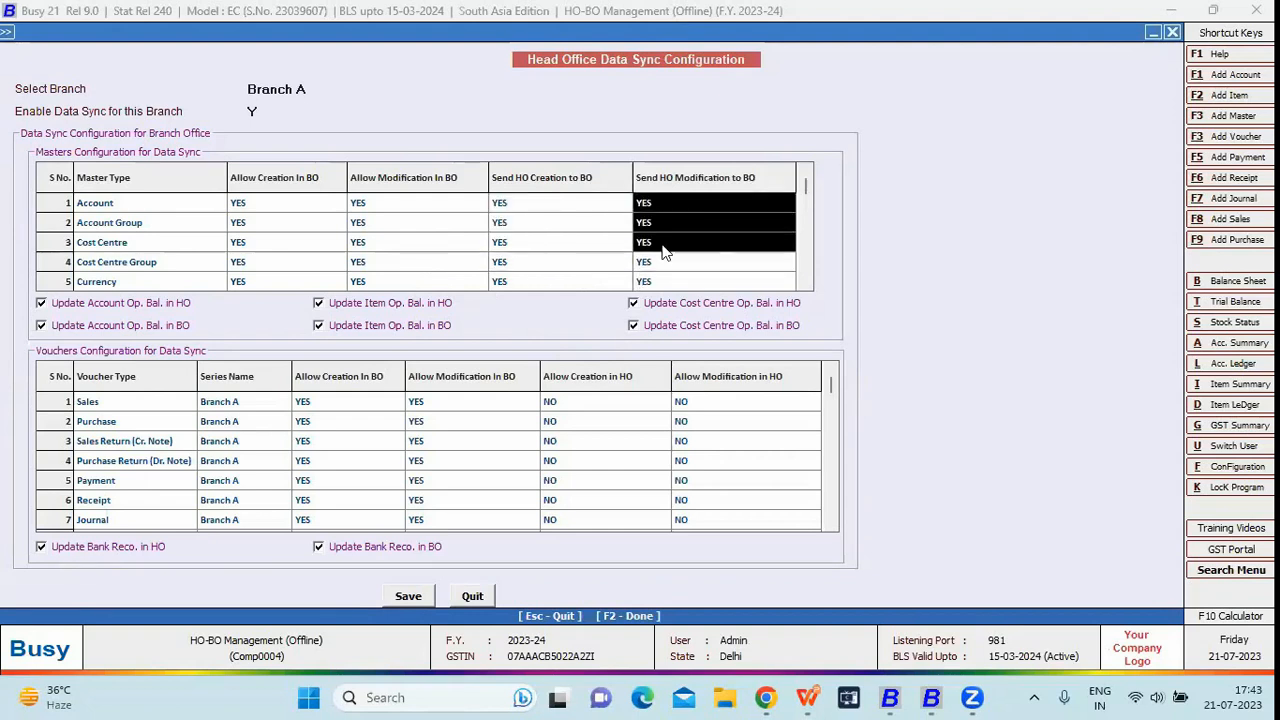
drag(232, 401, 240, 449)
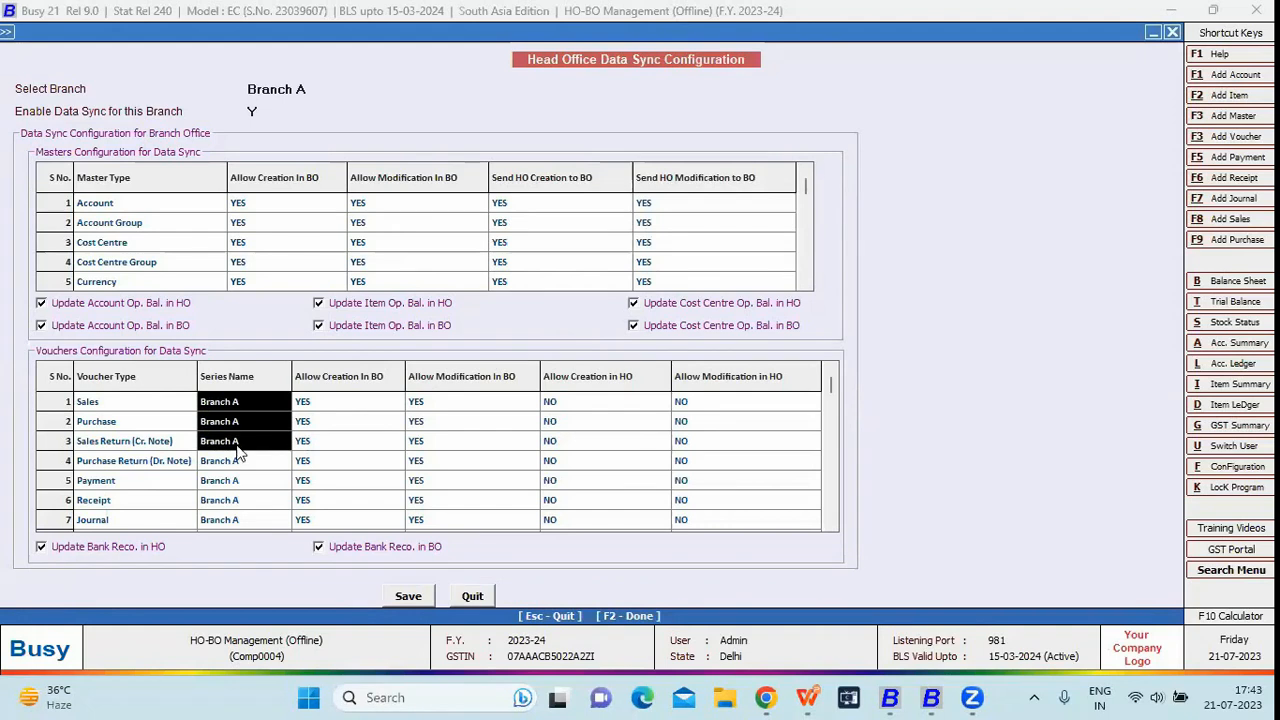
click(362, 421)
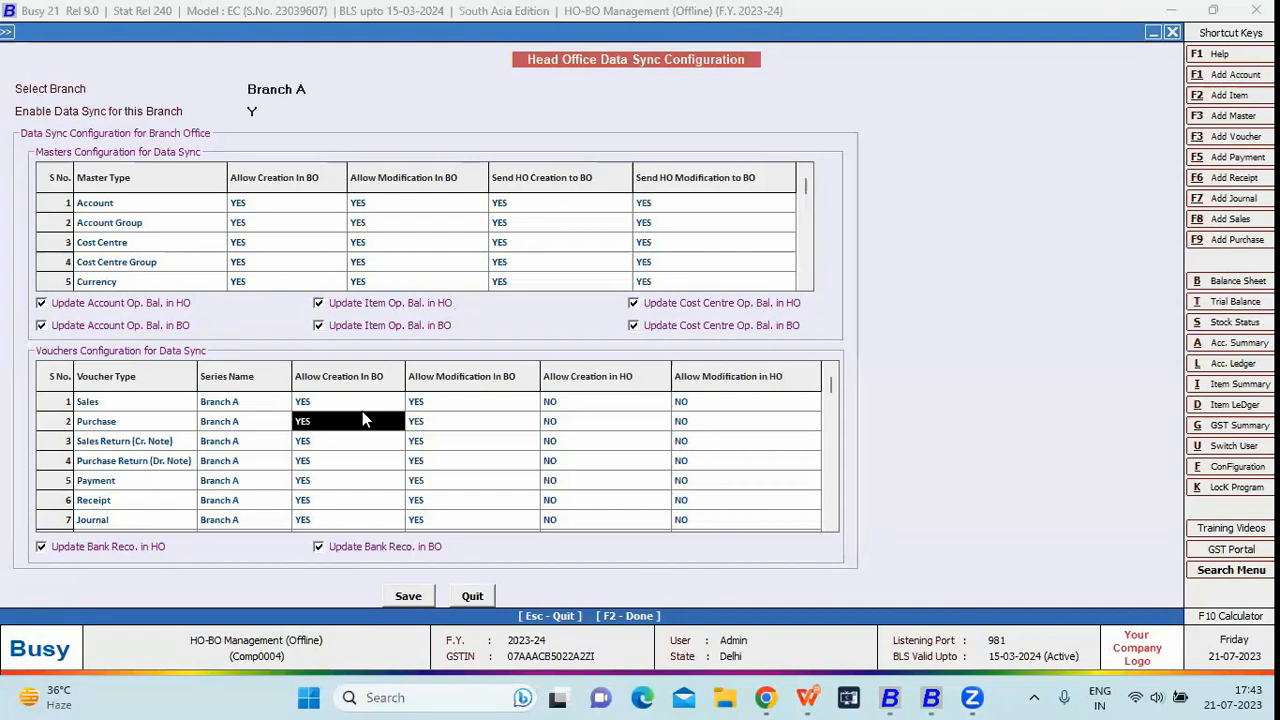
click(545, 401)
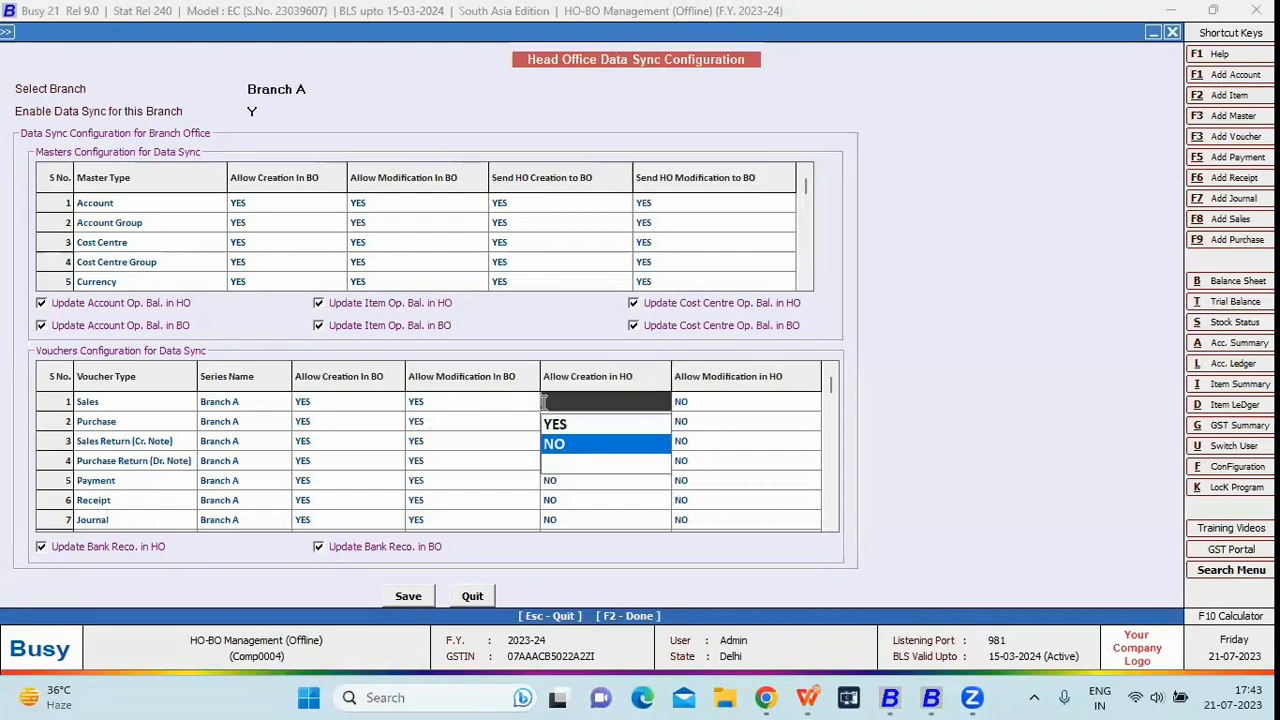
click(550, 425)
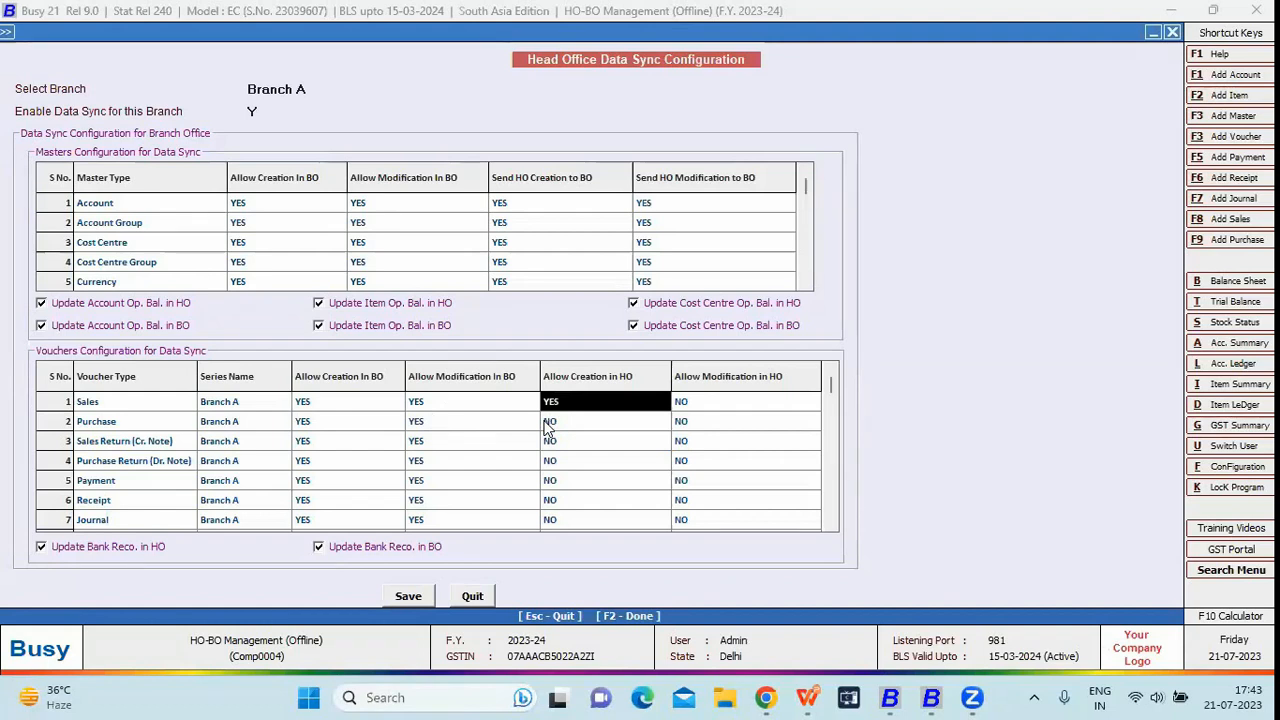
key(Return)
click(743, 386)
click(552, 402)
click(592, 445)
Step through the Journal row's series and BO/HO creation and modification settings
click(106, 408)
key(Down)
key(Down)
key(Down)
key(Down)
key(Down)
key(Down)
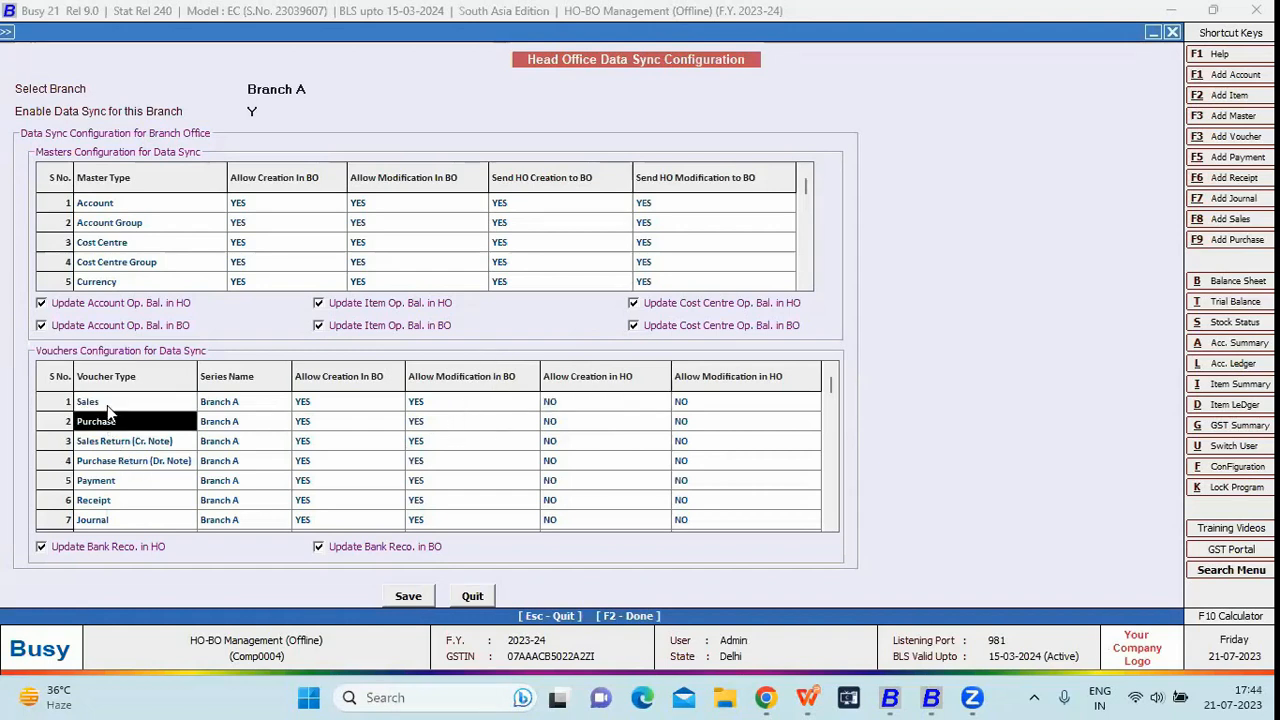
key(Right)
key(Right)
key(Left)
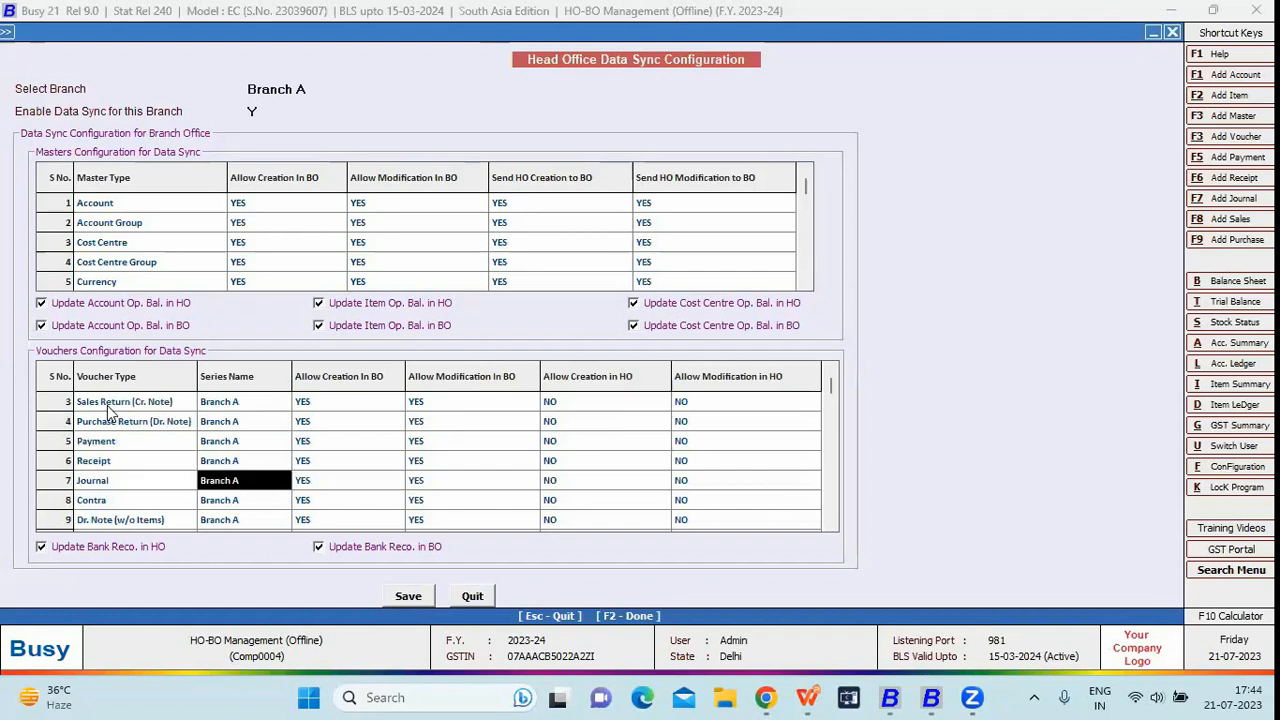
key(Right)
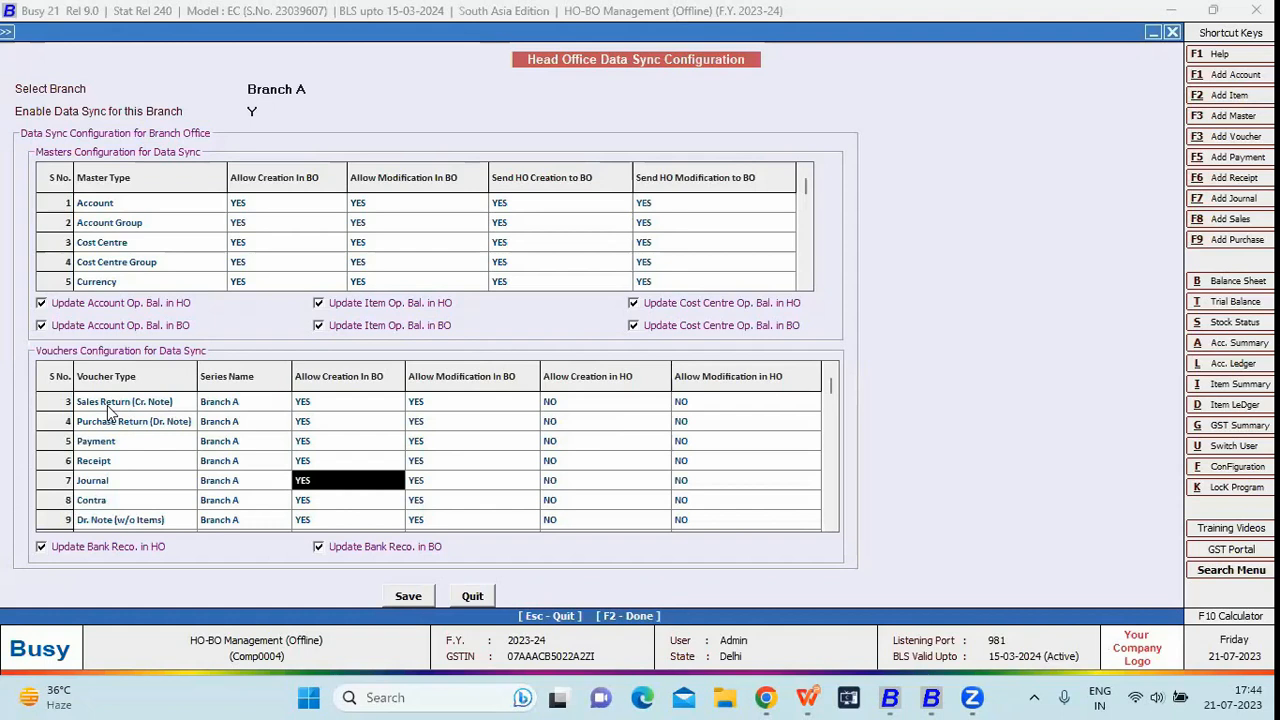
key(Right)
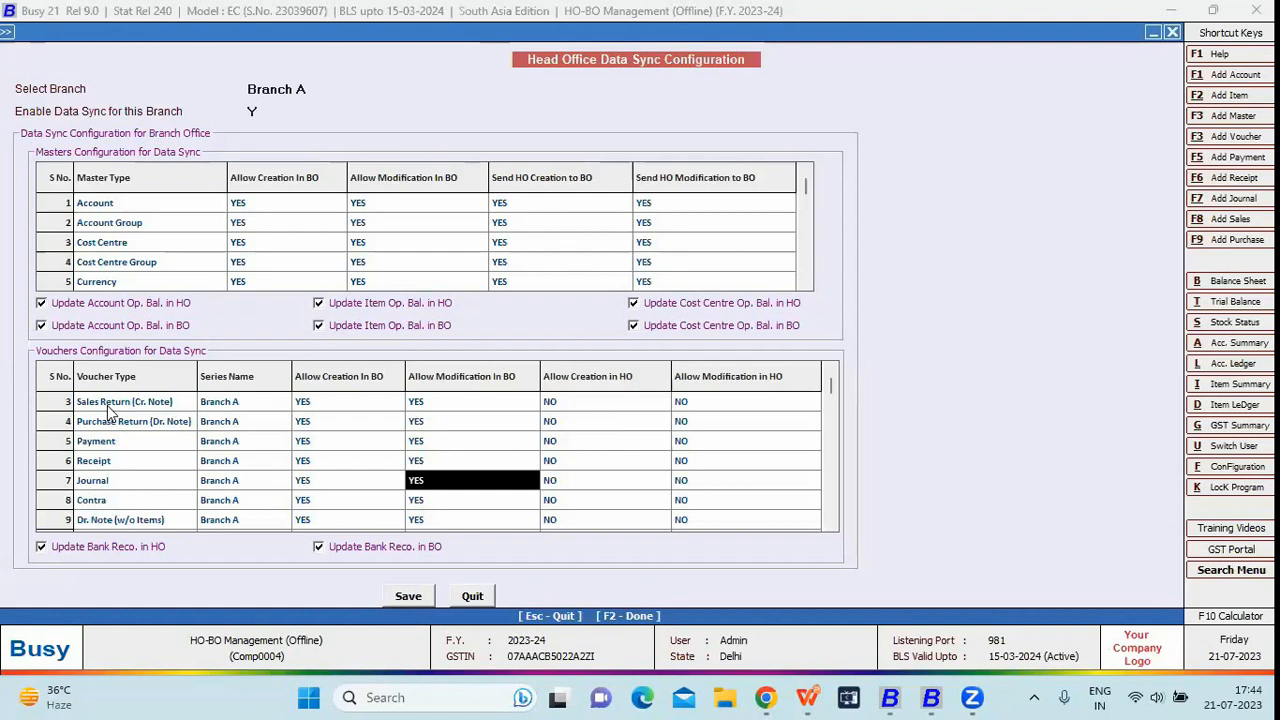
key(Right)
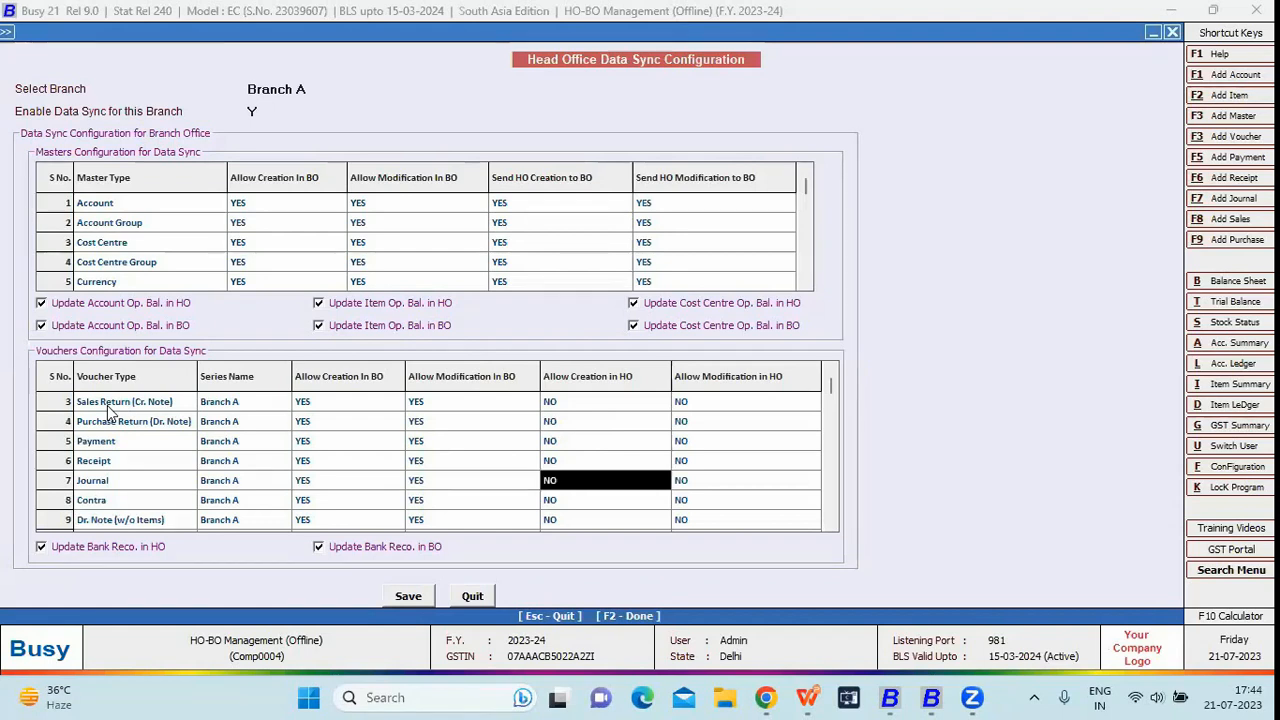
key(Right)
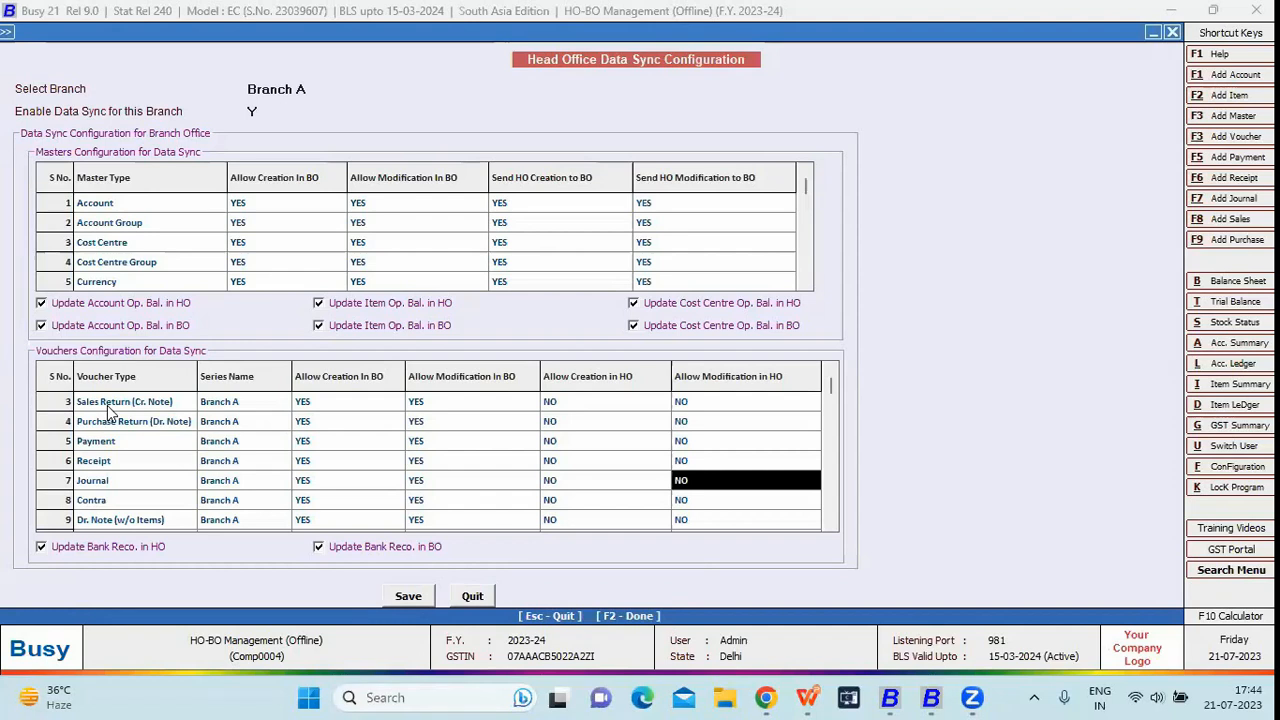
key(Return)
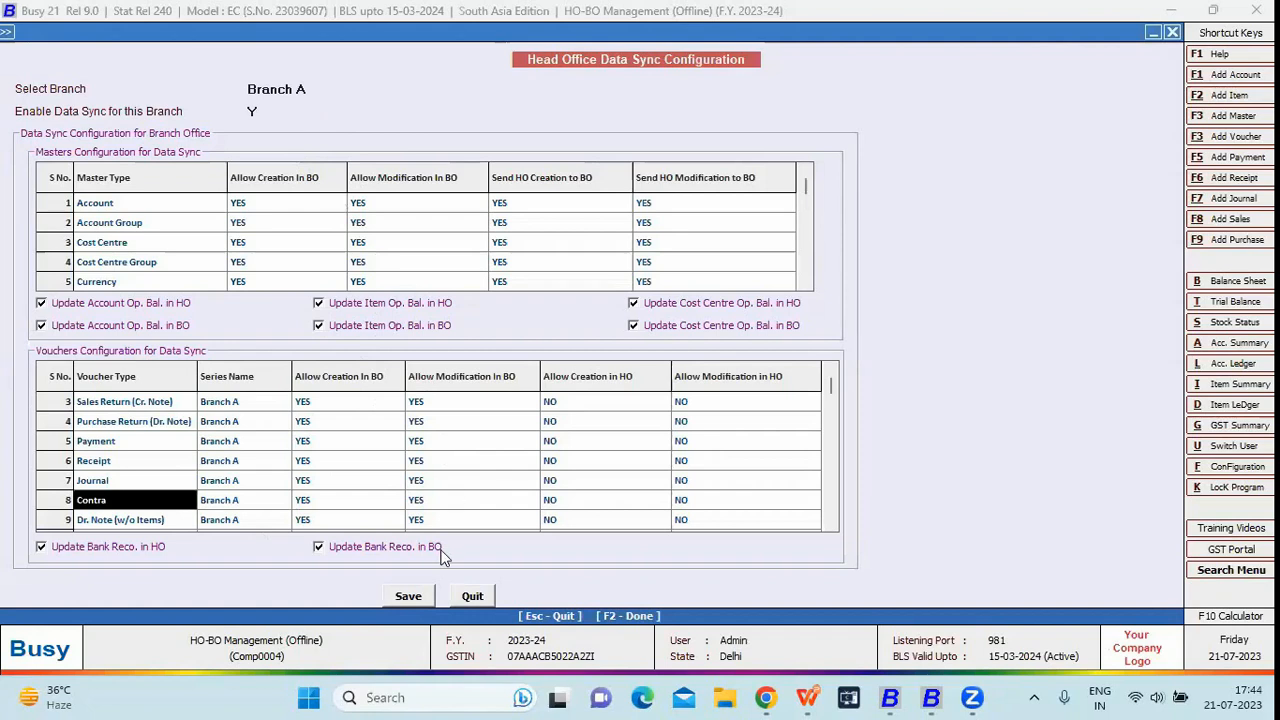
Save Branch A's data sync configuration, then load and save Branch B's
click(410, 597)
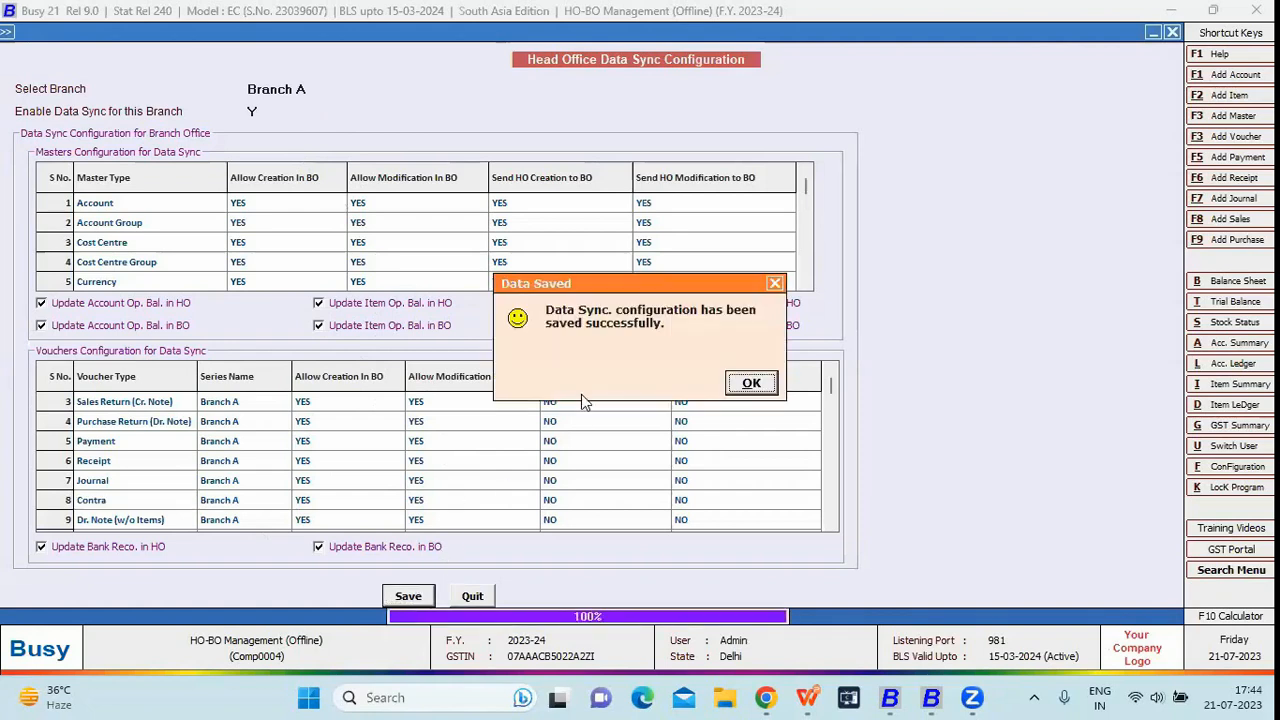
key(Return)
key(Down)
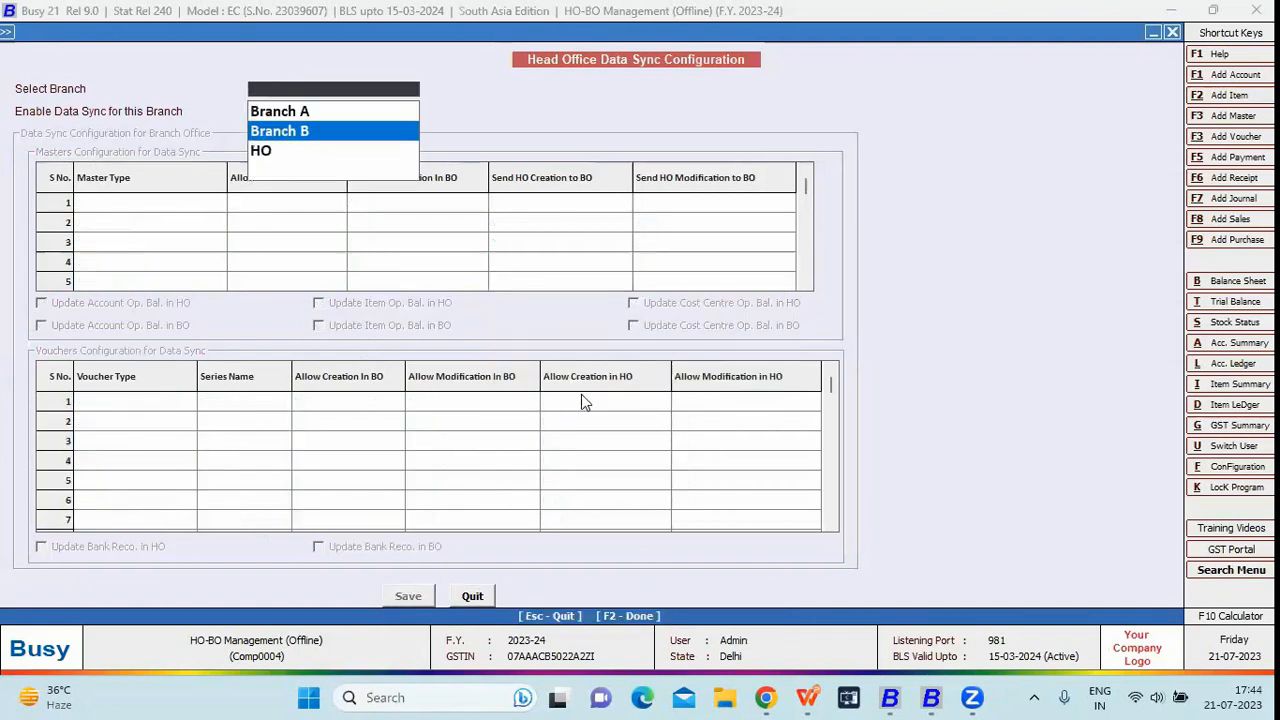
key(Return)
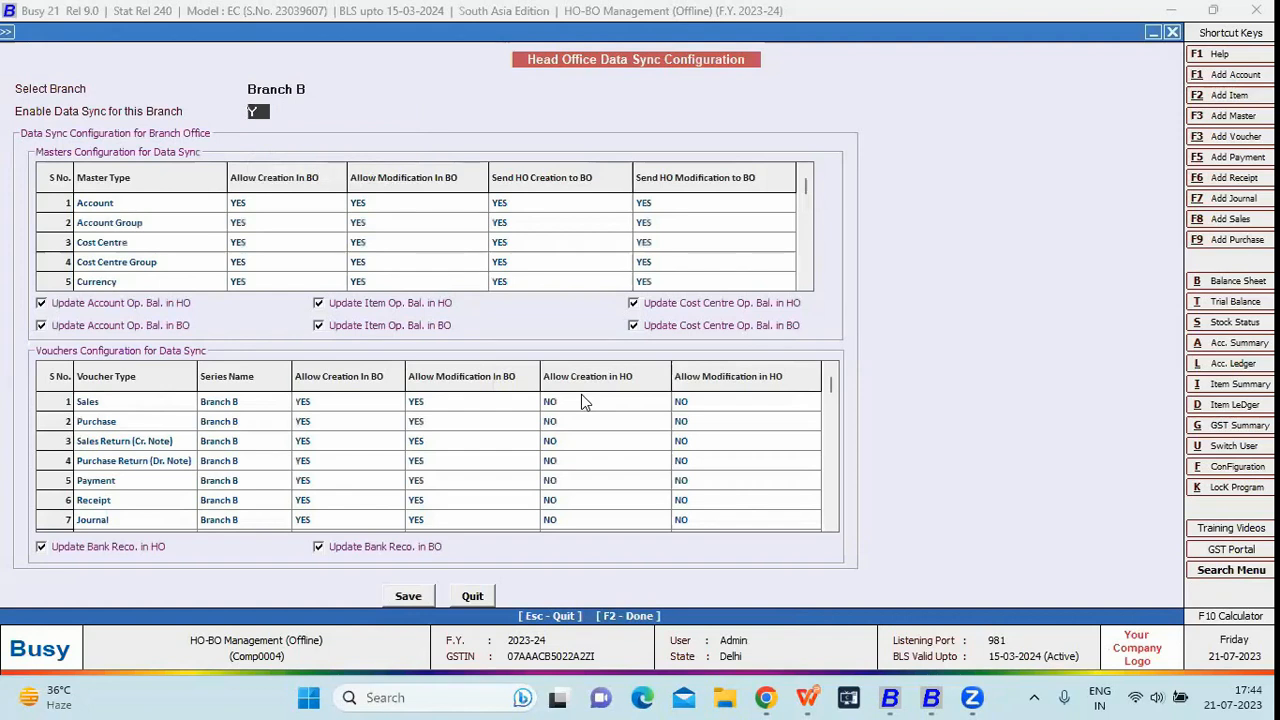
key(F2)
key(Return)
Save the Enterprise Features and return to the company's main screen
key(Escape)
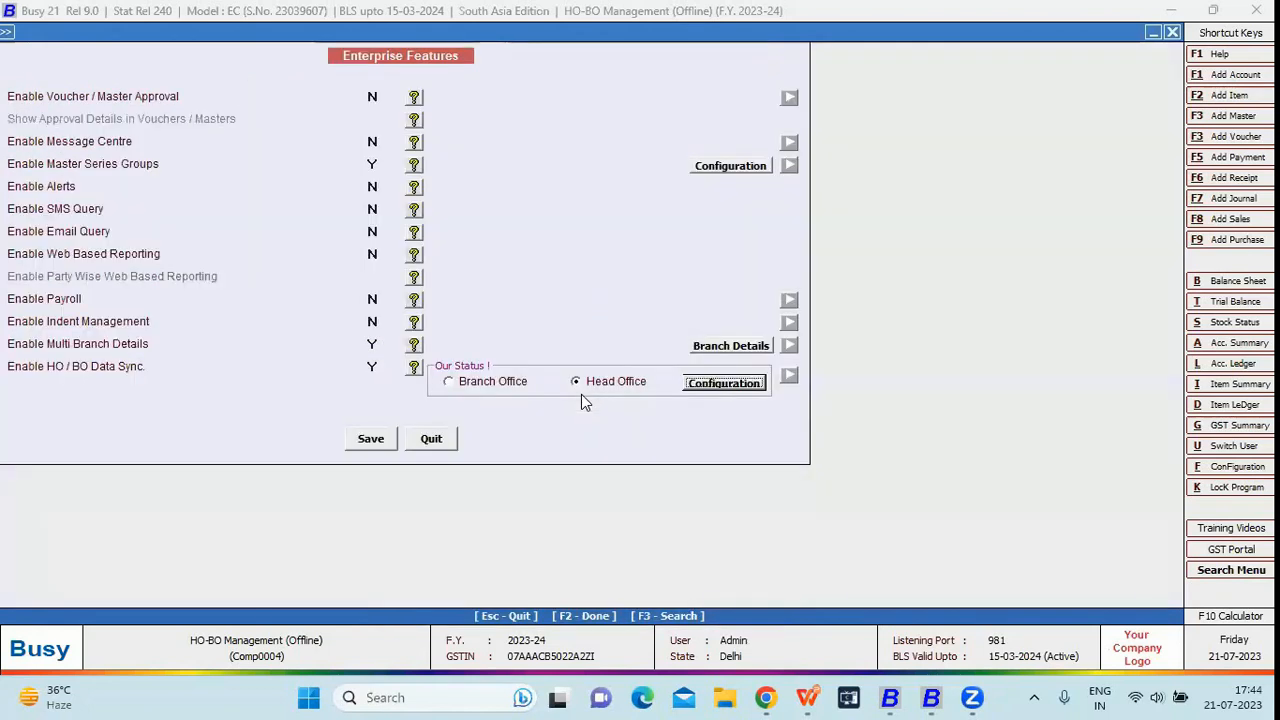
key(F2)
key(Return)
key(Escape)
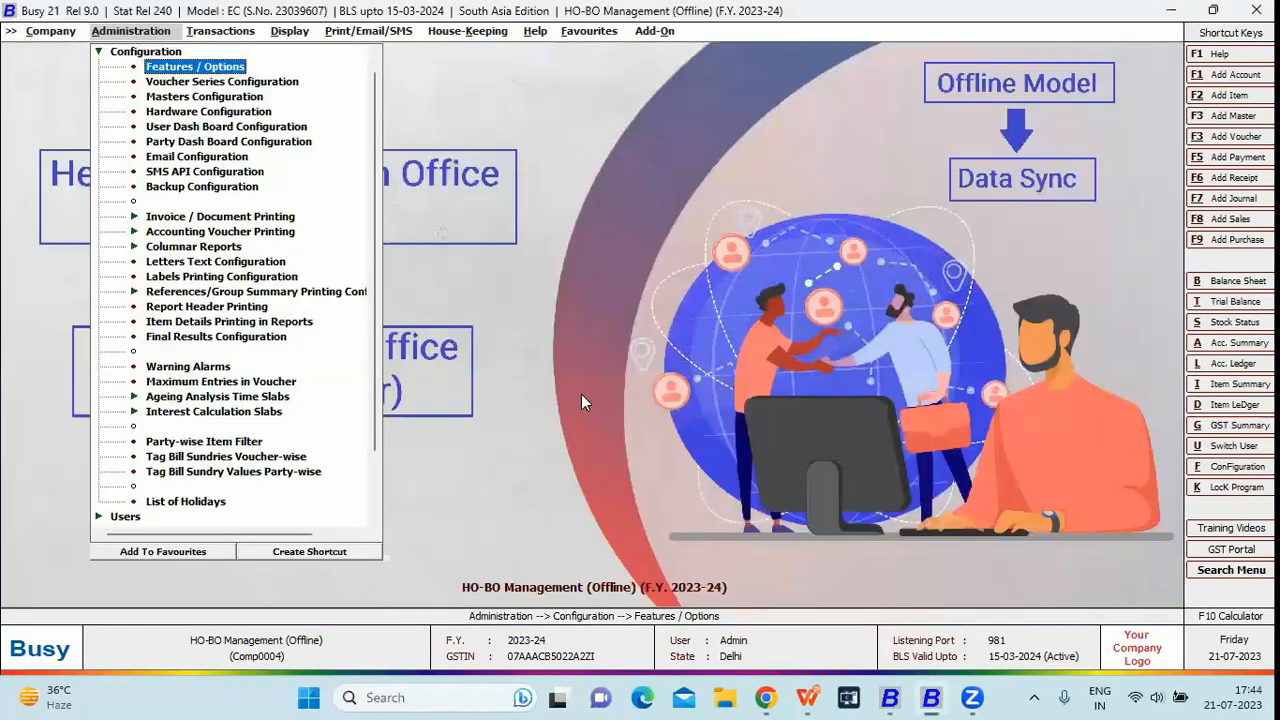
View Vouchers Statistics for all branches (168 vouchers, 147 Sales), then close the report
key(Escape)
key(Right)
key(Right)
key(c)
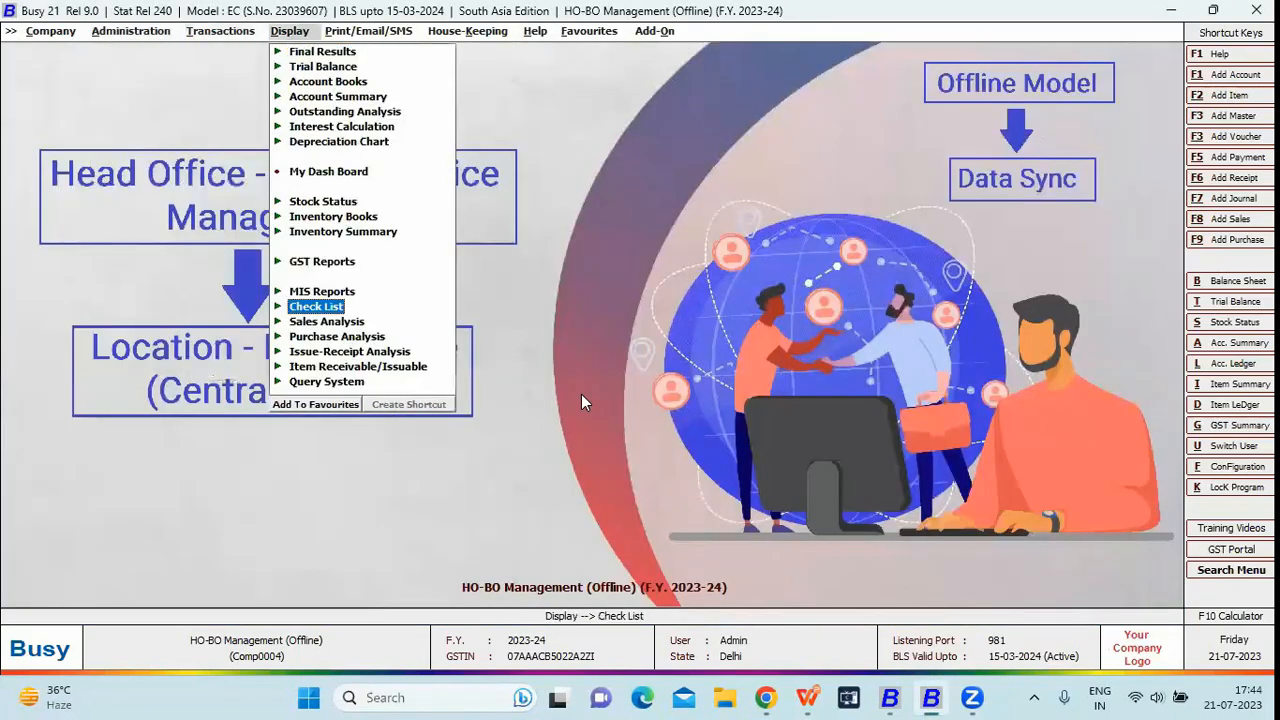
key(Return)
key(Down)
key(Return)
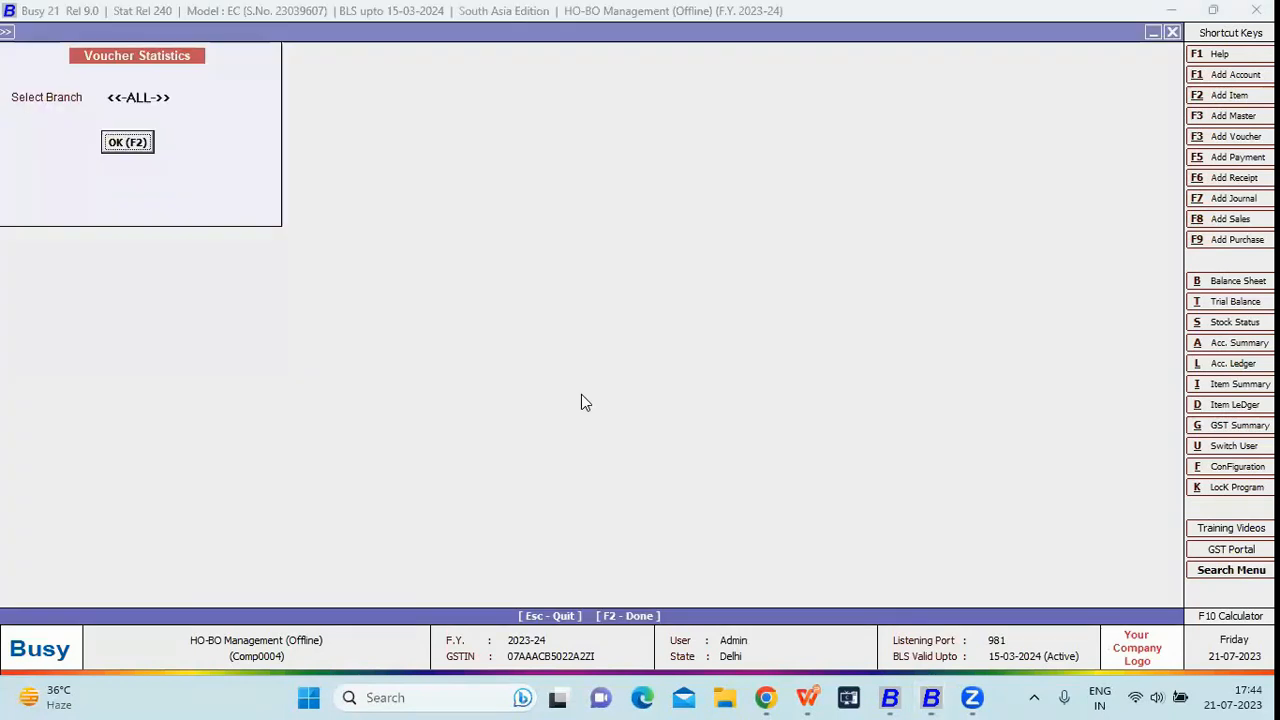
key(F2)
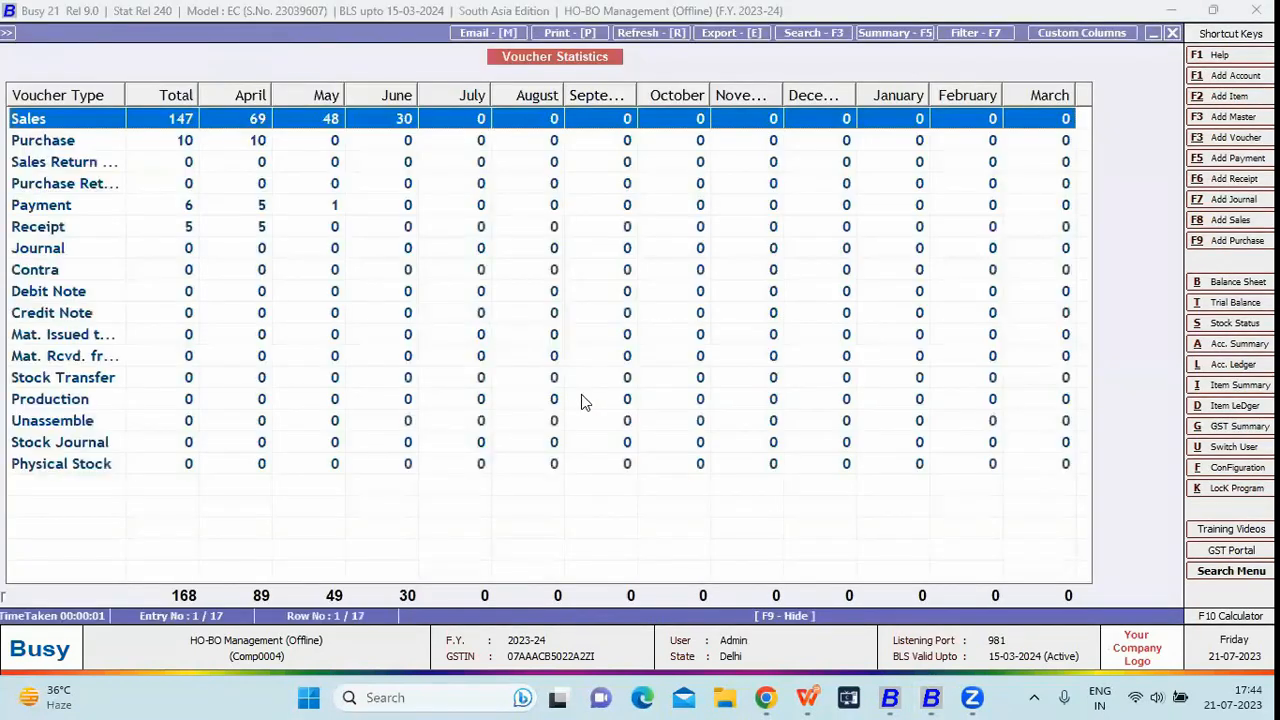
key(Down)
key(Escape)
key(Escape)
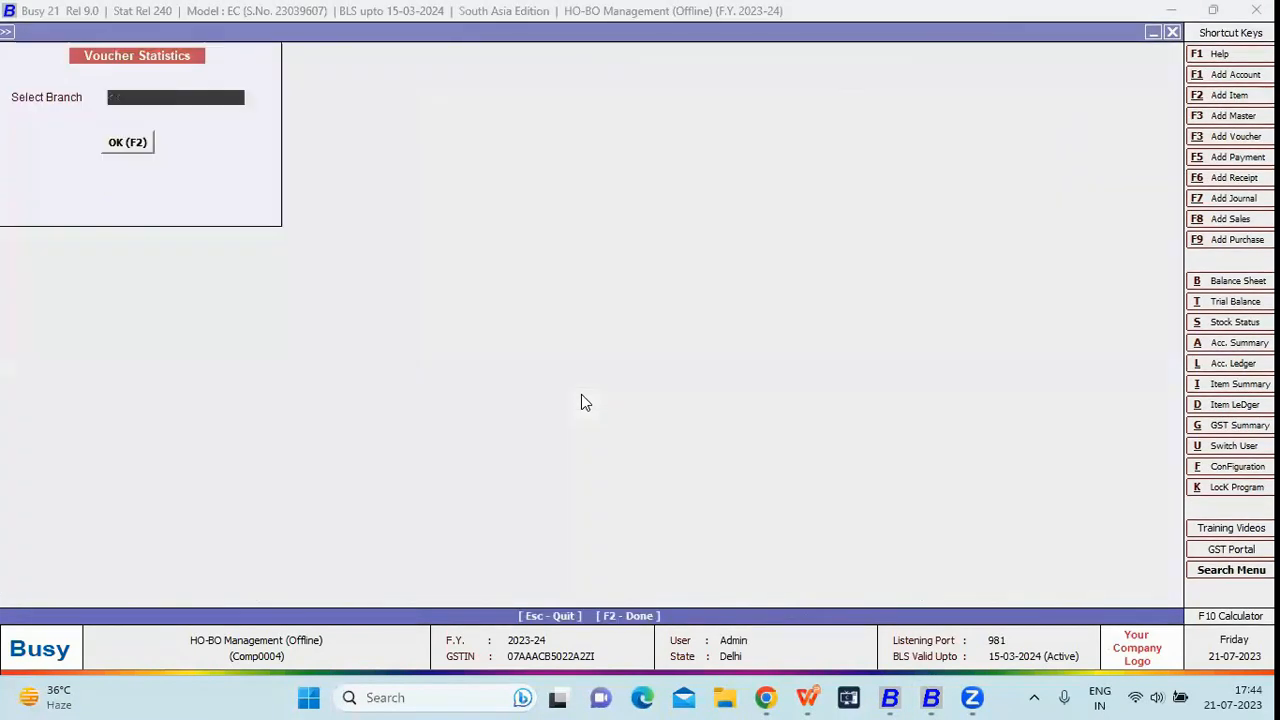
key(Escape)
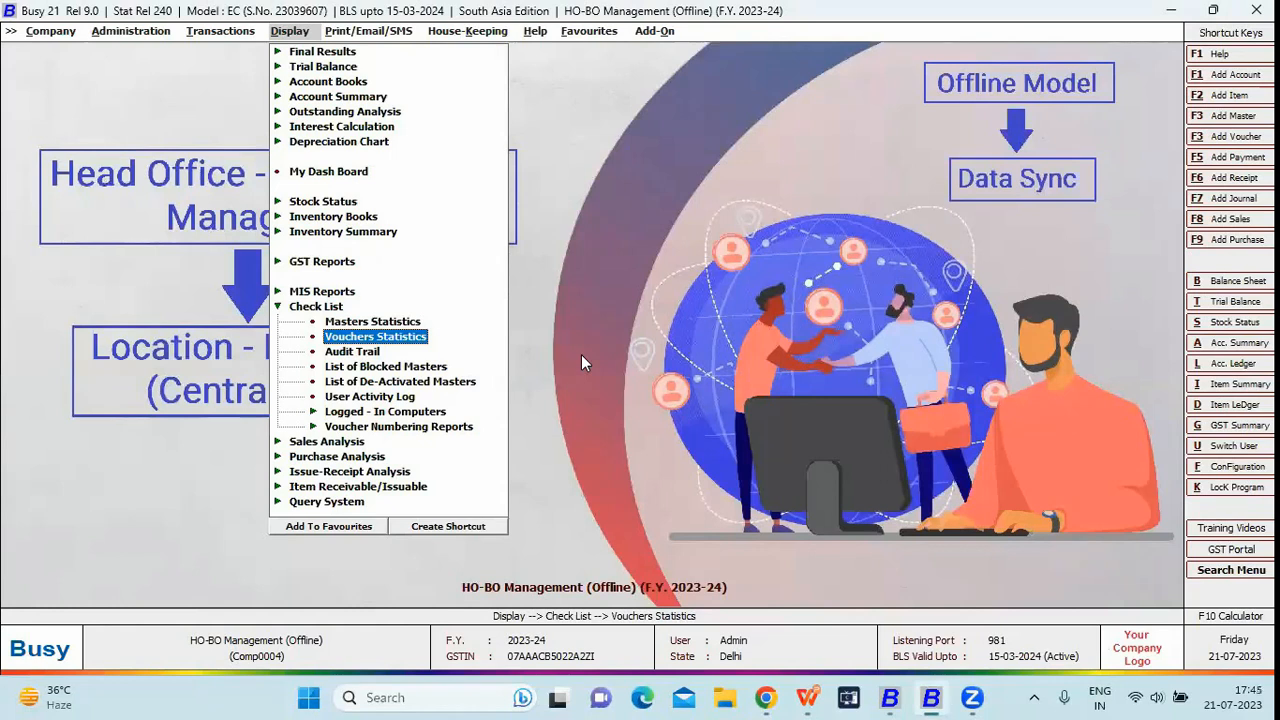
click(889, 698)
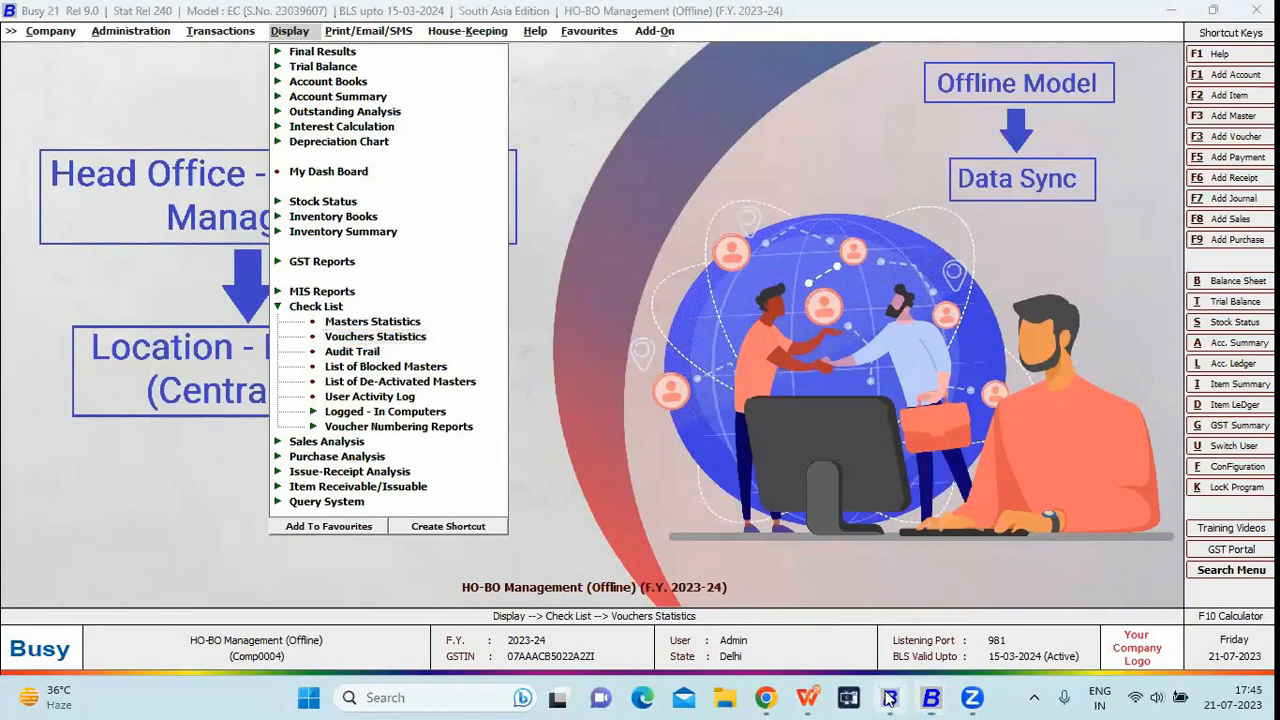
In the other BUSY window, select the Branch A Office Pvt. Ltd. company
mouse_move(808, 698)
key(Return)
key(Return)
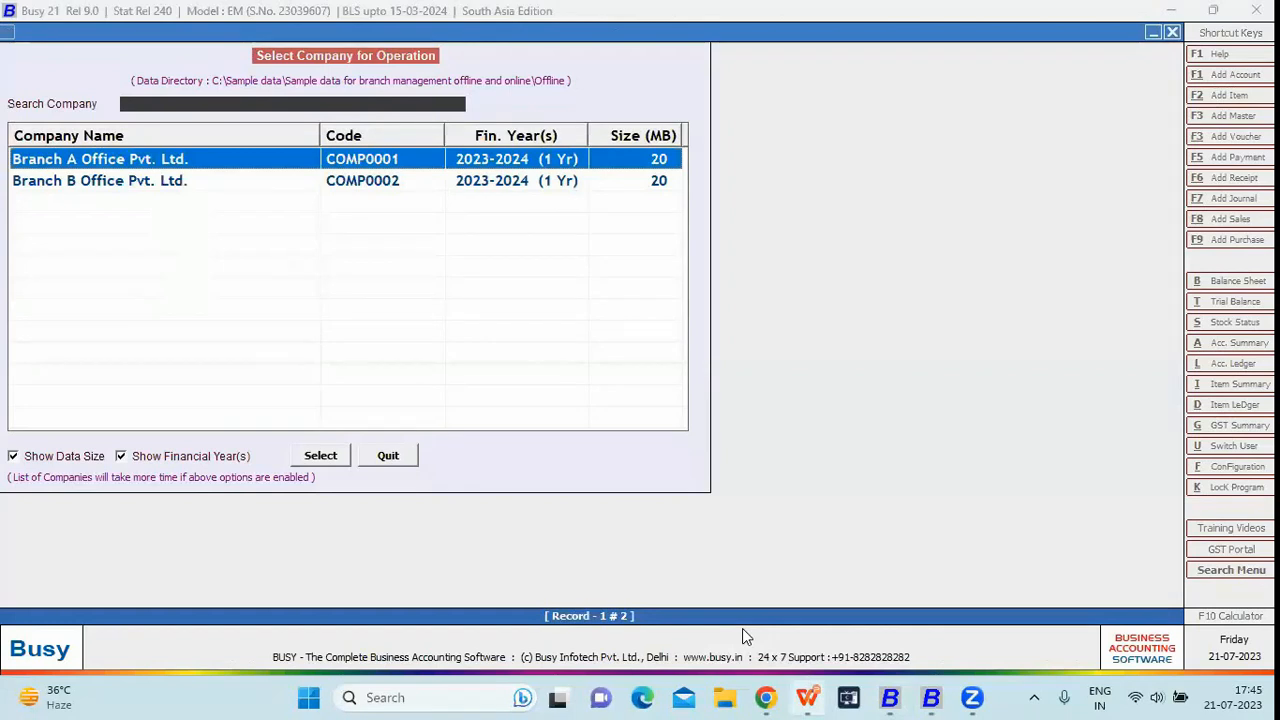
key(Down)
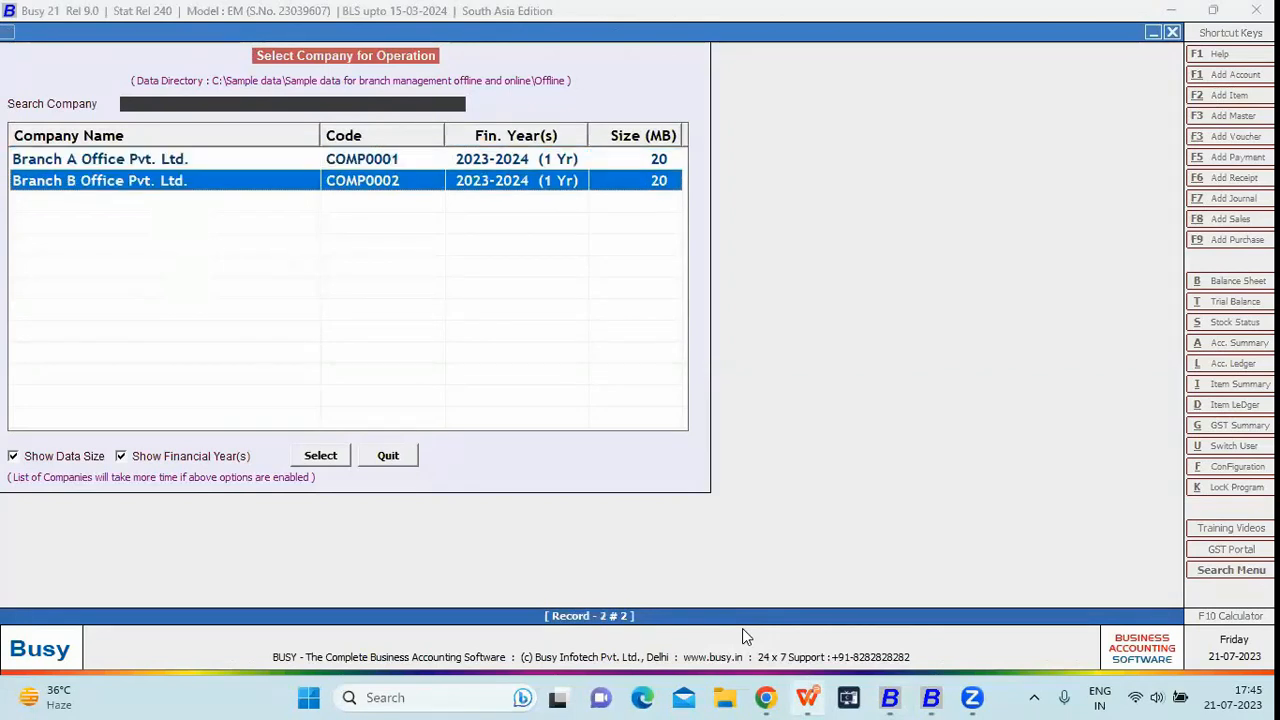
key(Up)
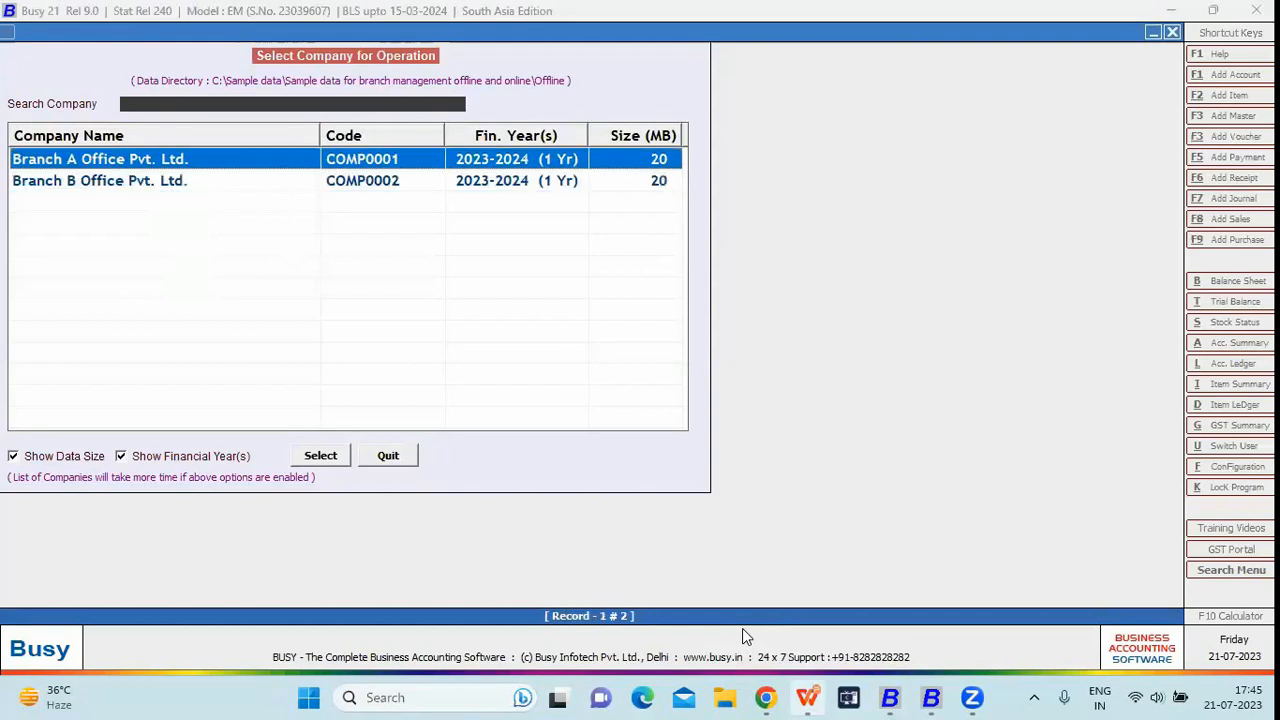
key(Return)
Log in as admin with the branch password, retrying after the invalid user name warning
text(a)
key(Return)
text(*)
key(Return)
text(admi)
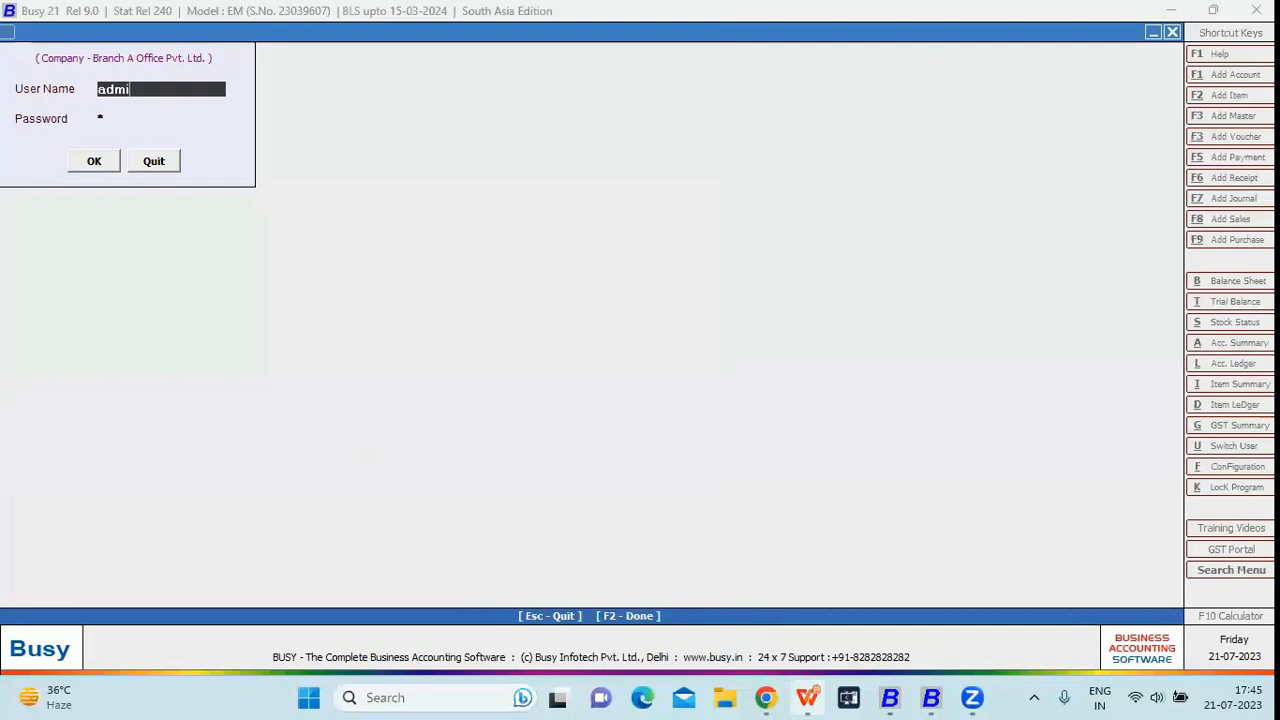
text(n)
key(Return)
key(Return)
key(Return)
key(Return)
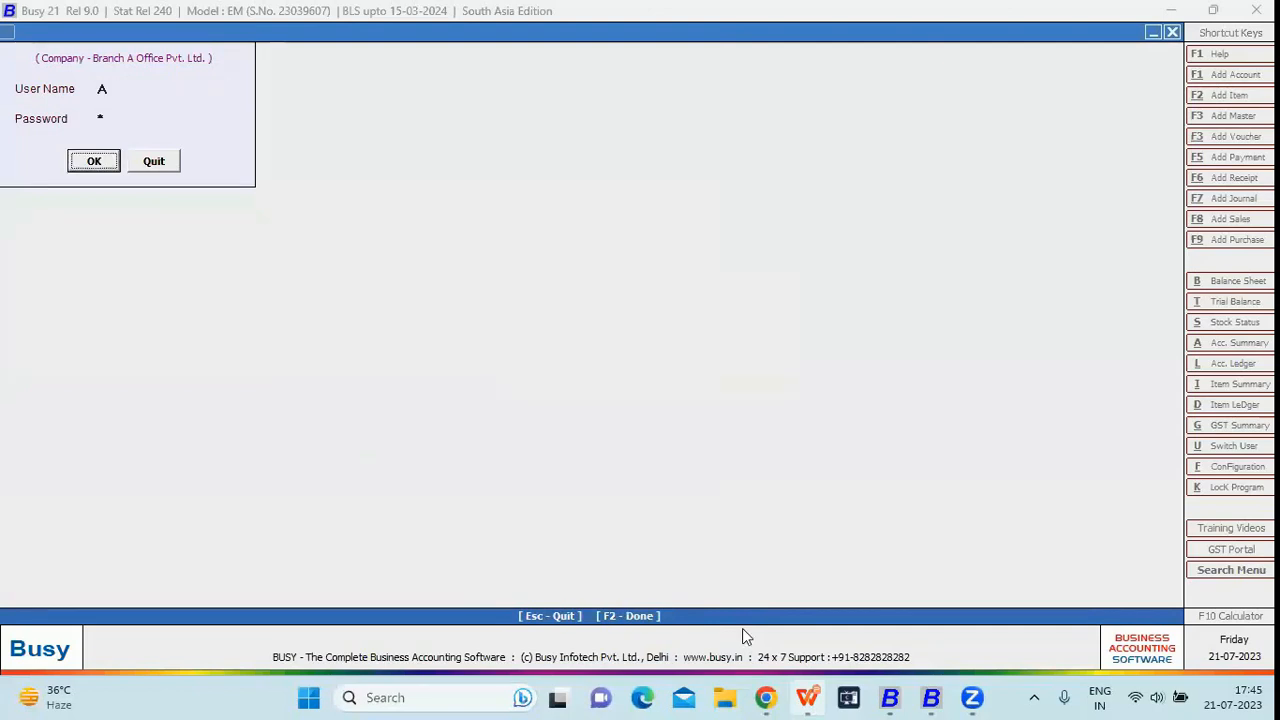
key(Return)
key(Right)
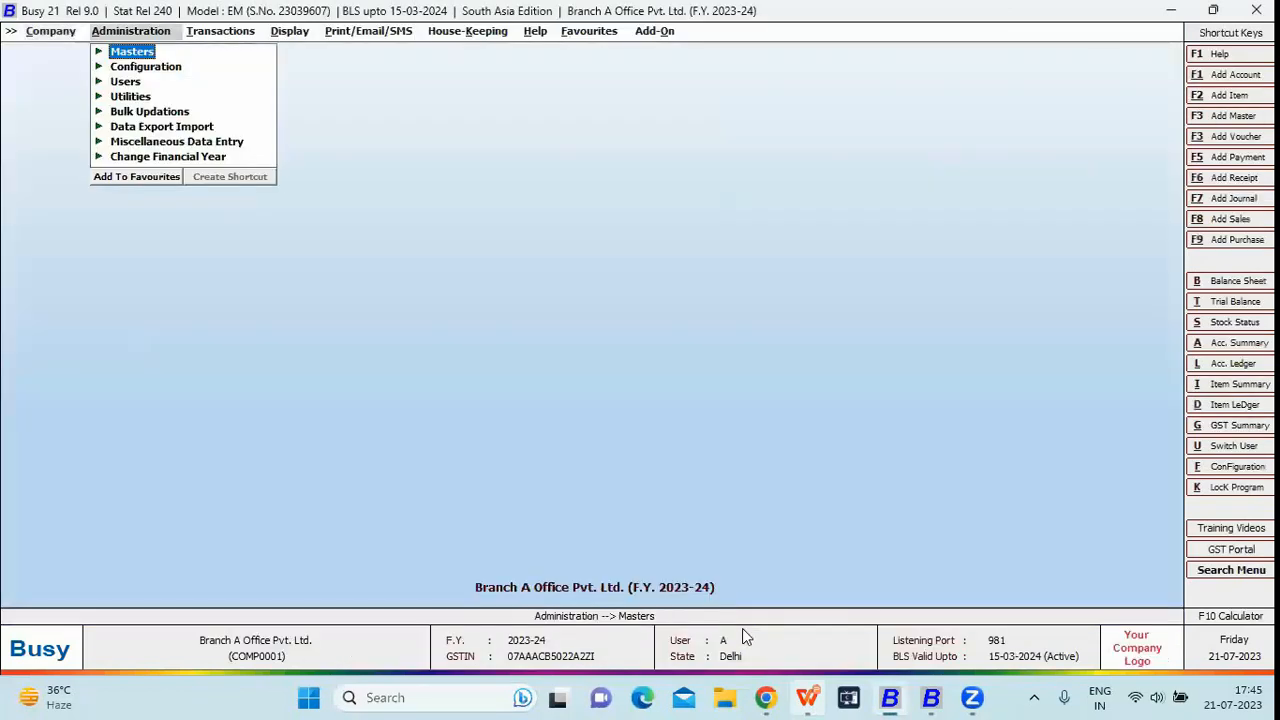
Go to Transactions > Sales and start adding a new sales voucher
key(Right)
key(Left)
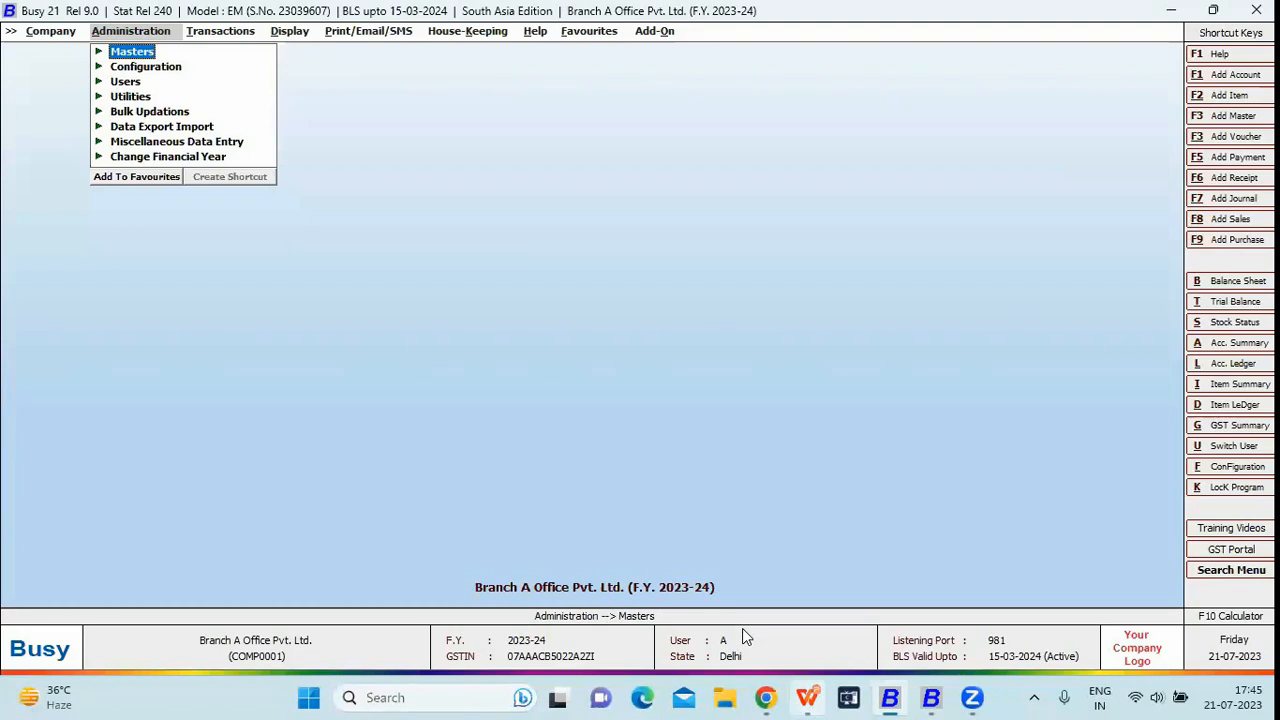
key(Down)
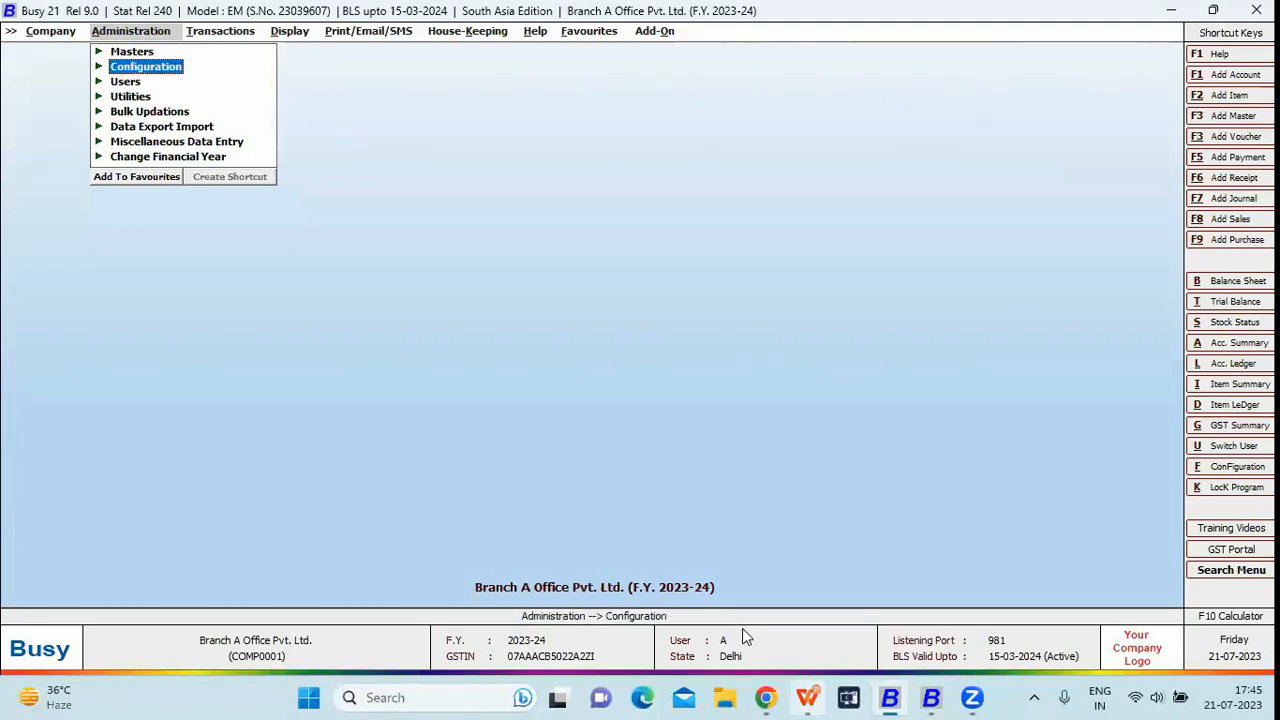
key(Right)
key(Left)
key(Right)
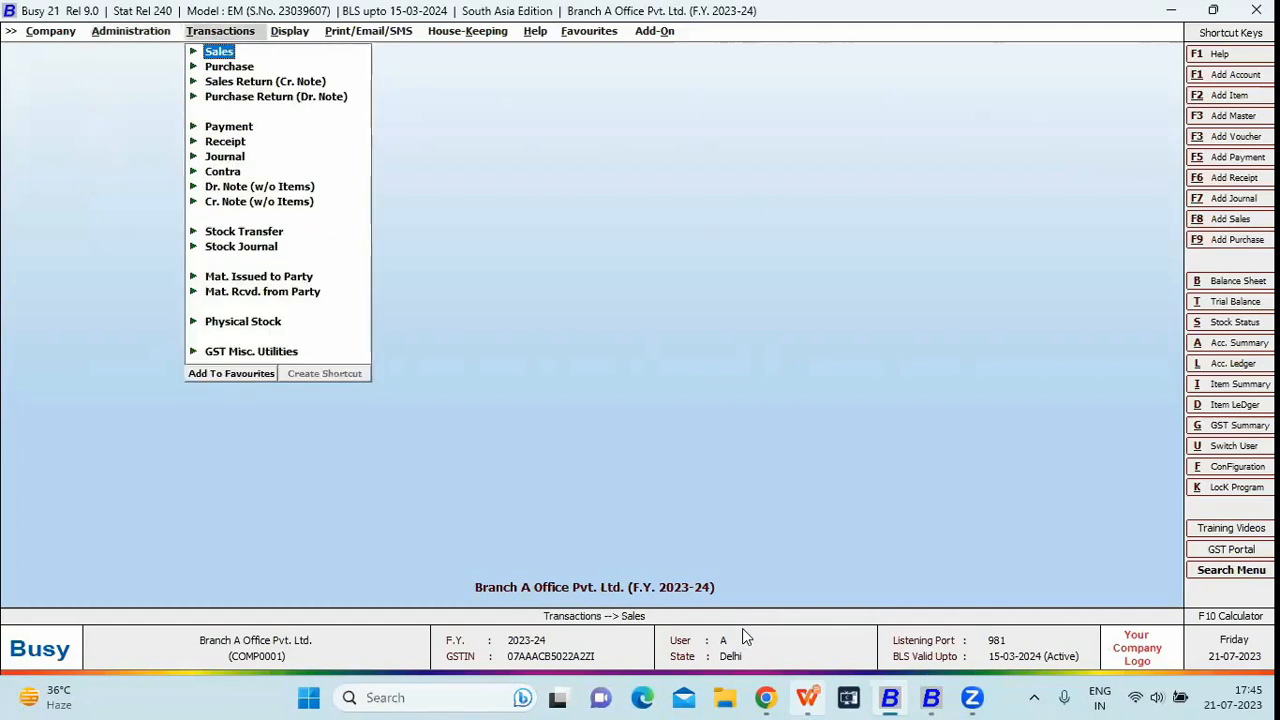
key(Return)
key(Return)
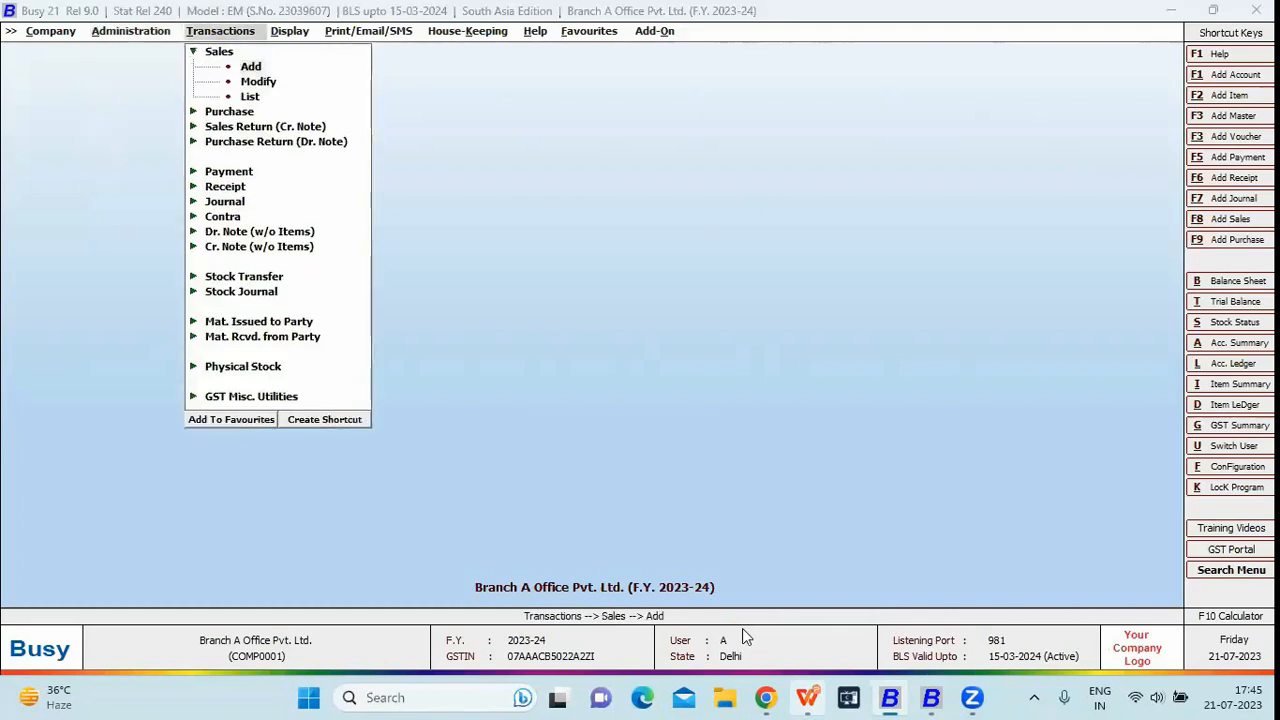
Enter party Branch A Office Pvt. Ltd. with 1 Ceiling Fan at 1,450.00 and save as SV/BA/33
key(Return)
key(Return)
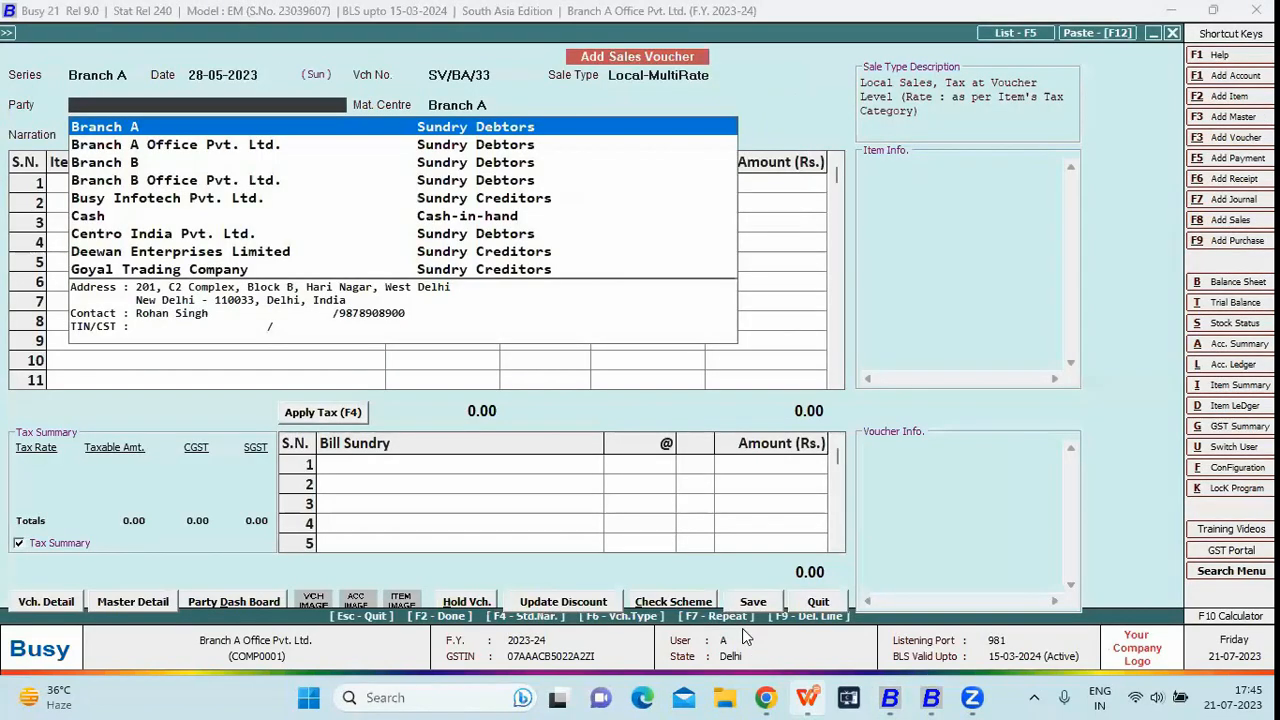
key(Down)
key(Return)
key(Return)
key(Return)
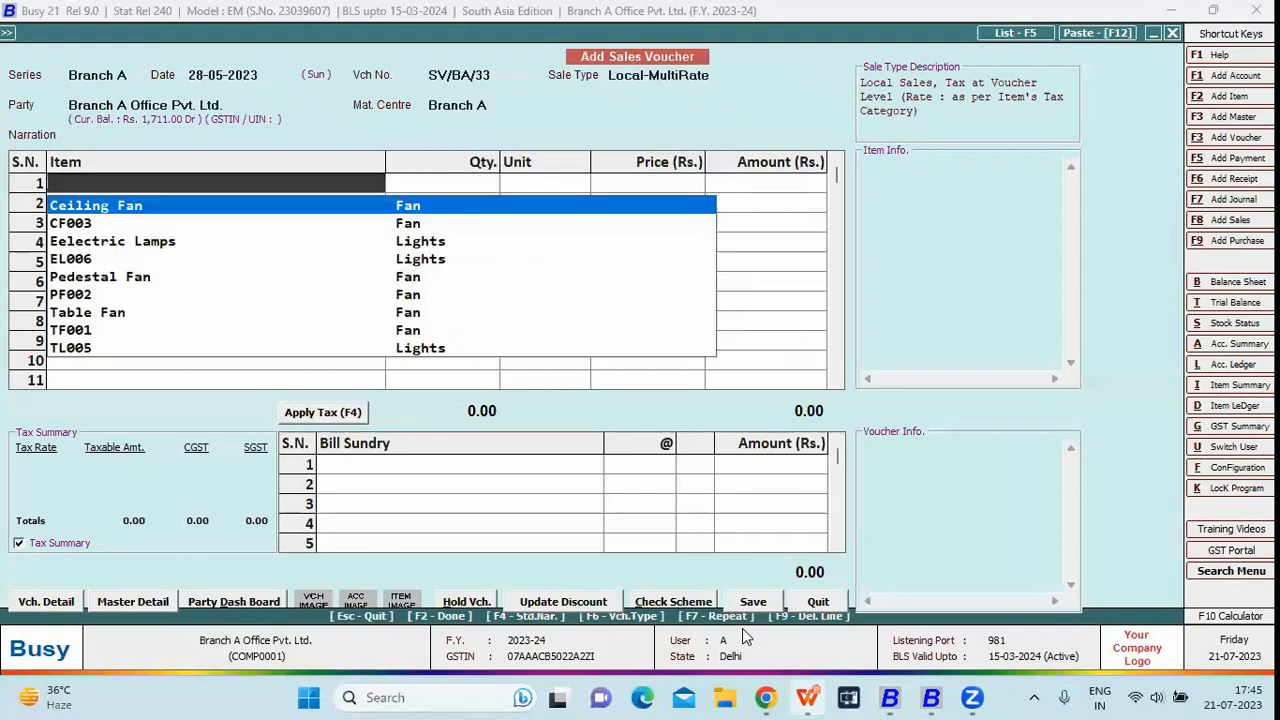
key(Return)
text(1)
key(Return)
key(Return)
key(Return)
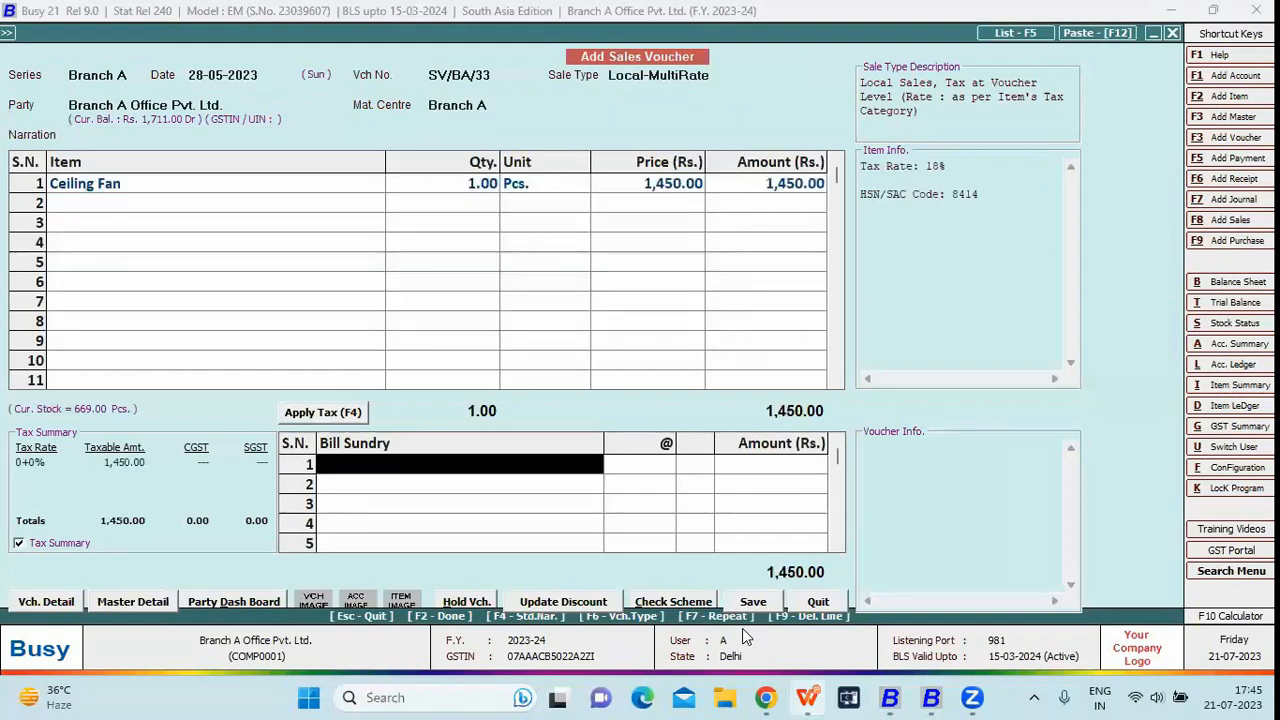
key(Return)
key(Left)
key(Return)
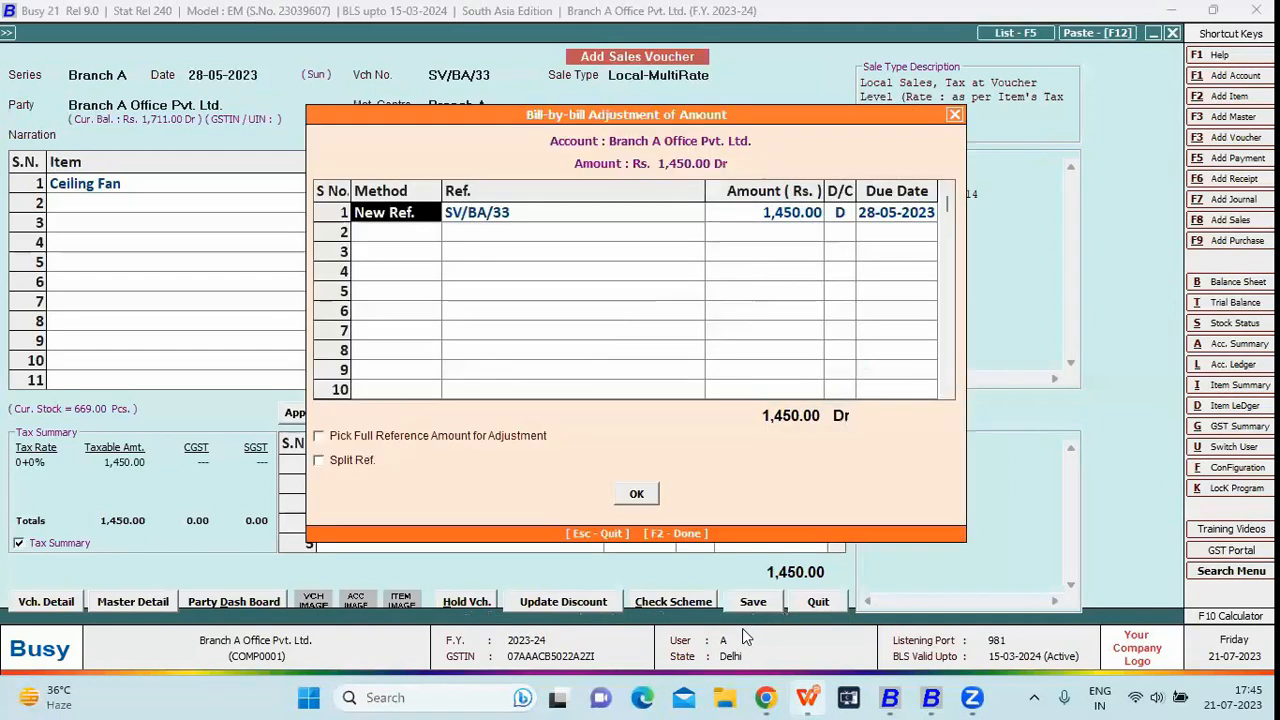
key(F2)
key(Return)
key(Escape)
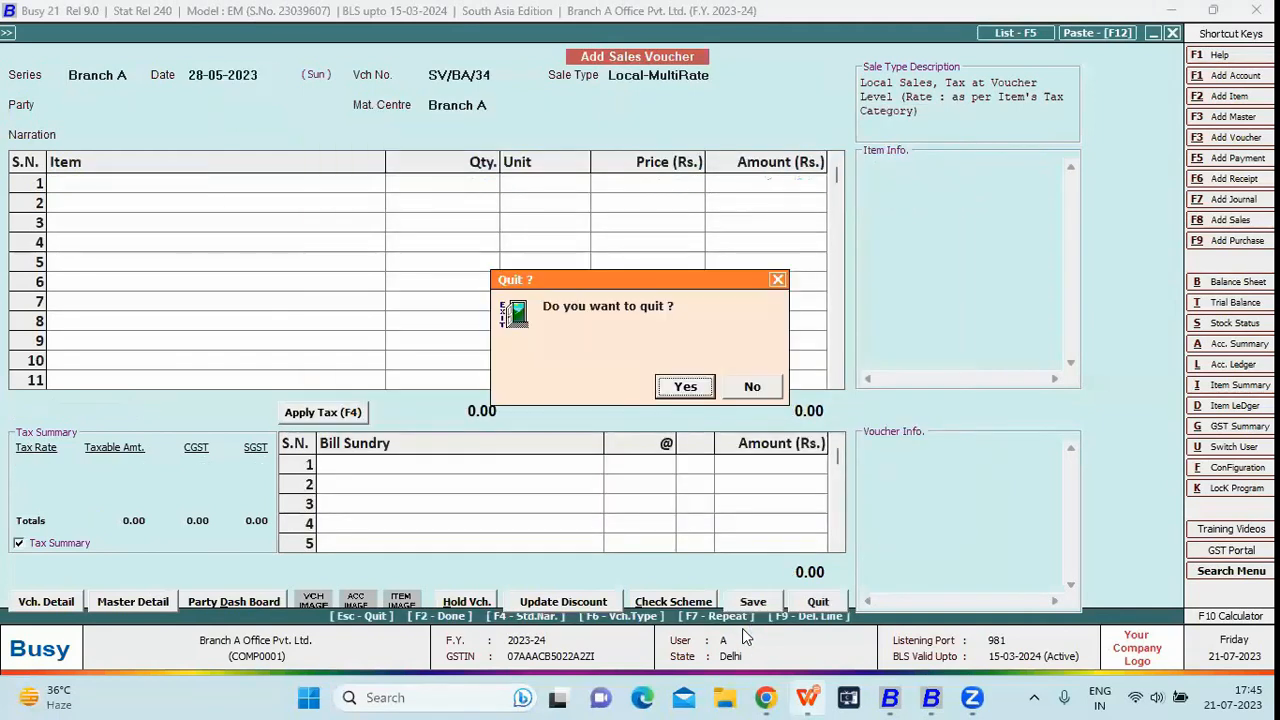
key(Return)
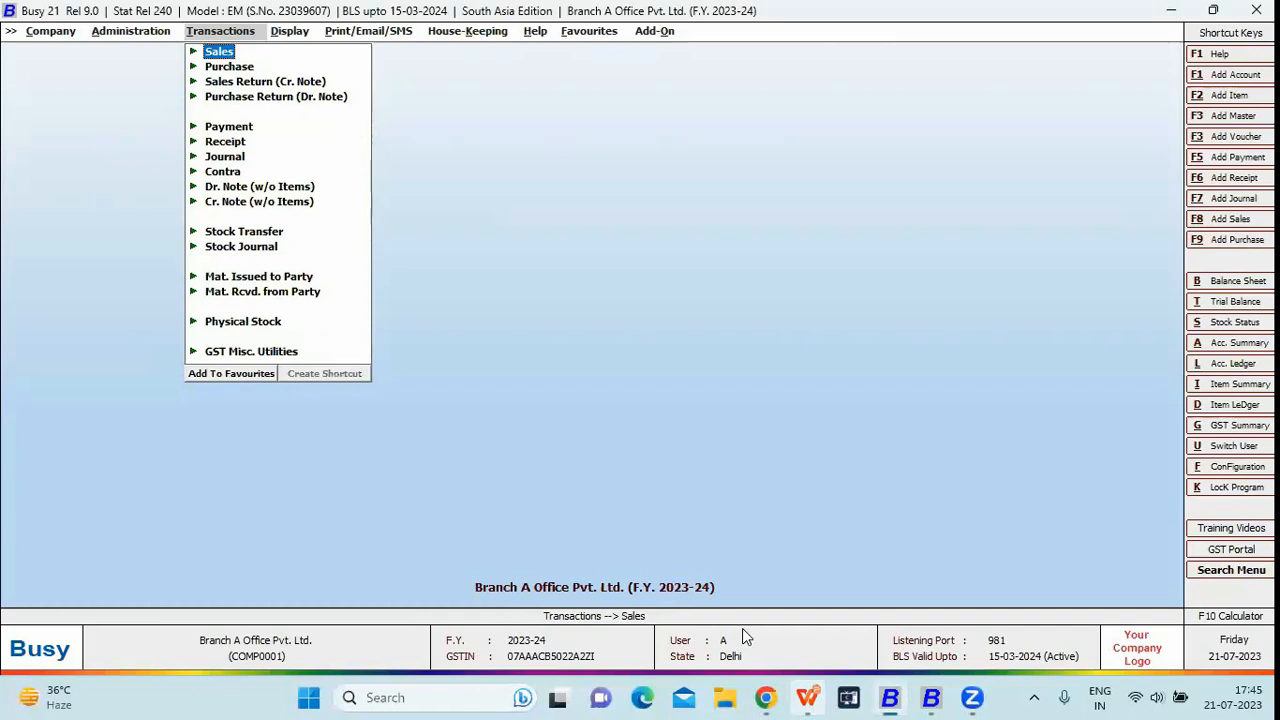
Reopen SV/BA/33 through Sales > Modify to review it, then close it
key(Left)
key(Right)
key(Return)
key(Down)
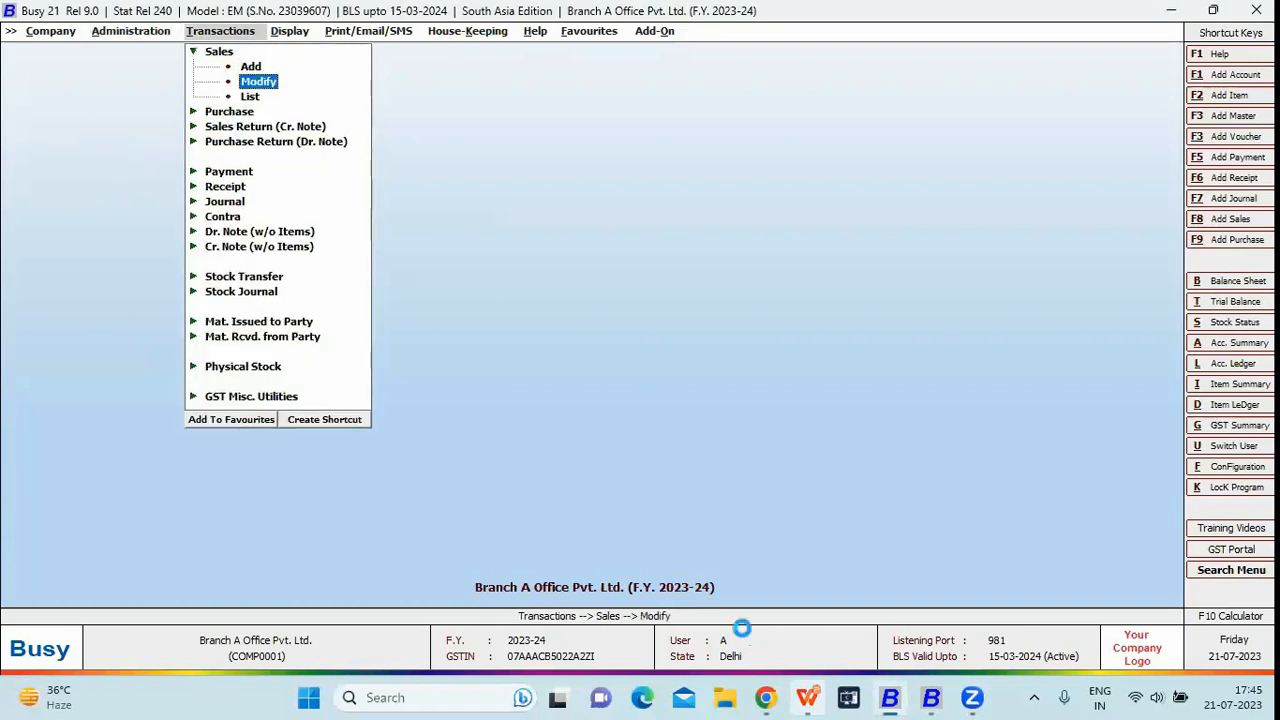
key(Return)
key(Return)
key(Return)
key(Return)
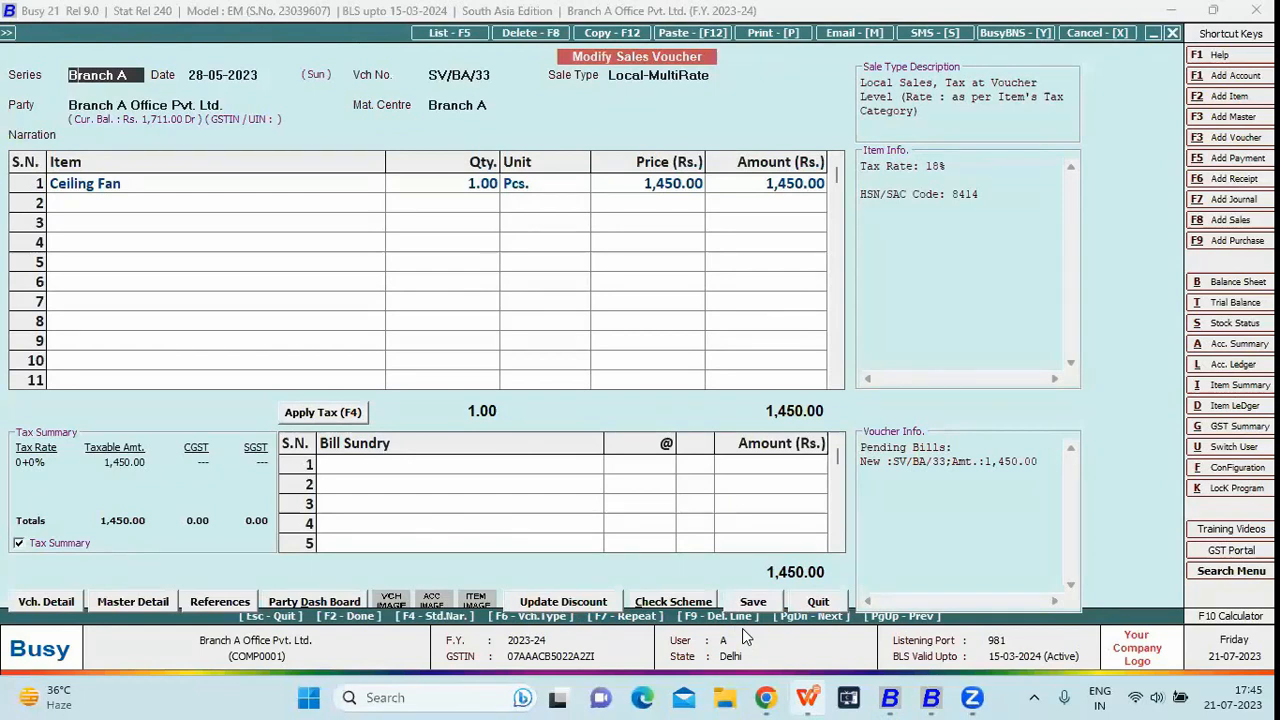
key(Escape)
key(Escape)
key(Left)
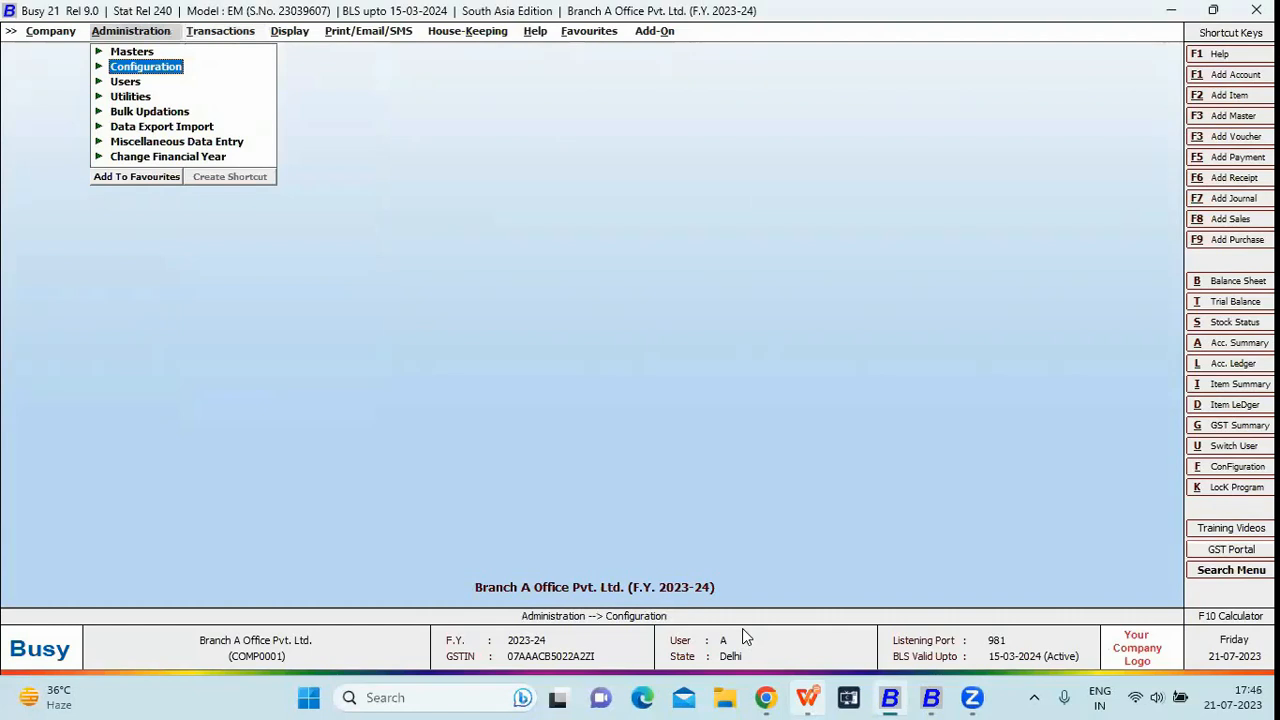
From Enterprise Features, open Branch A's Branch Office Data Sync Configuration beside Enable HO / BO Data Sync
key(Return)
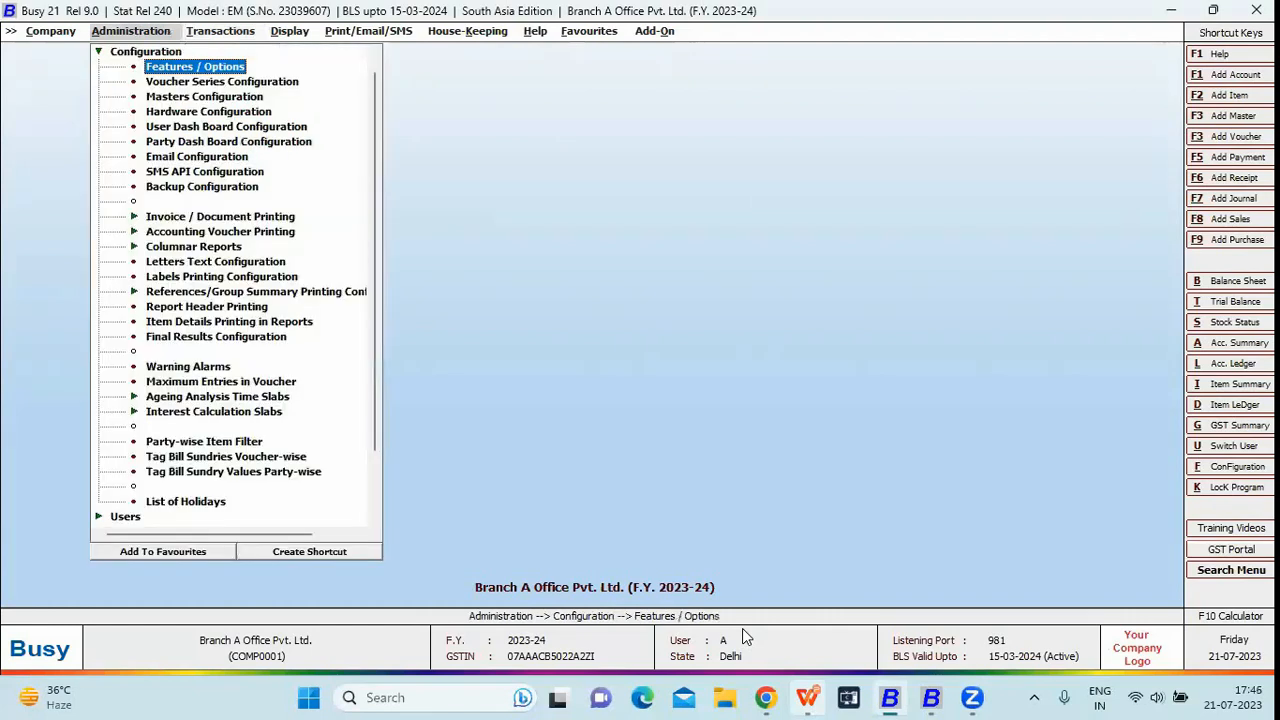
key(Return)
key(Down)
key(Down)
key(Down)
key(Down)
key(Down)
key(Down)
key(Down)
key(Down)
key(Down)
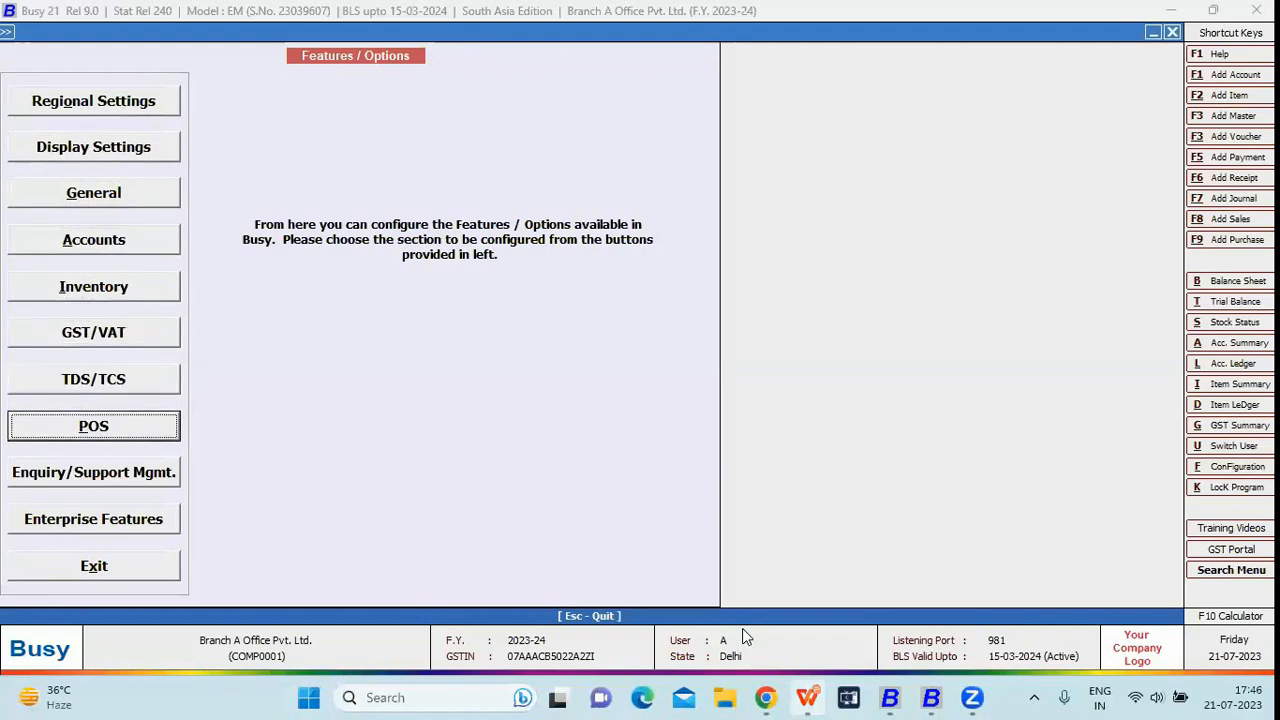
key(Return)
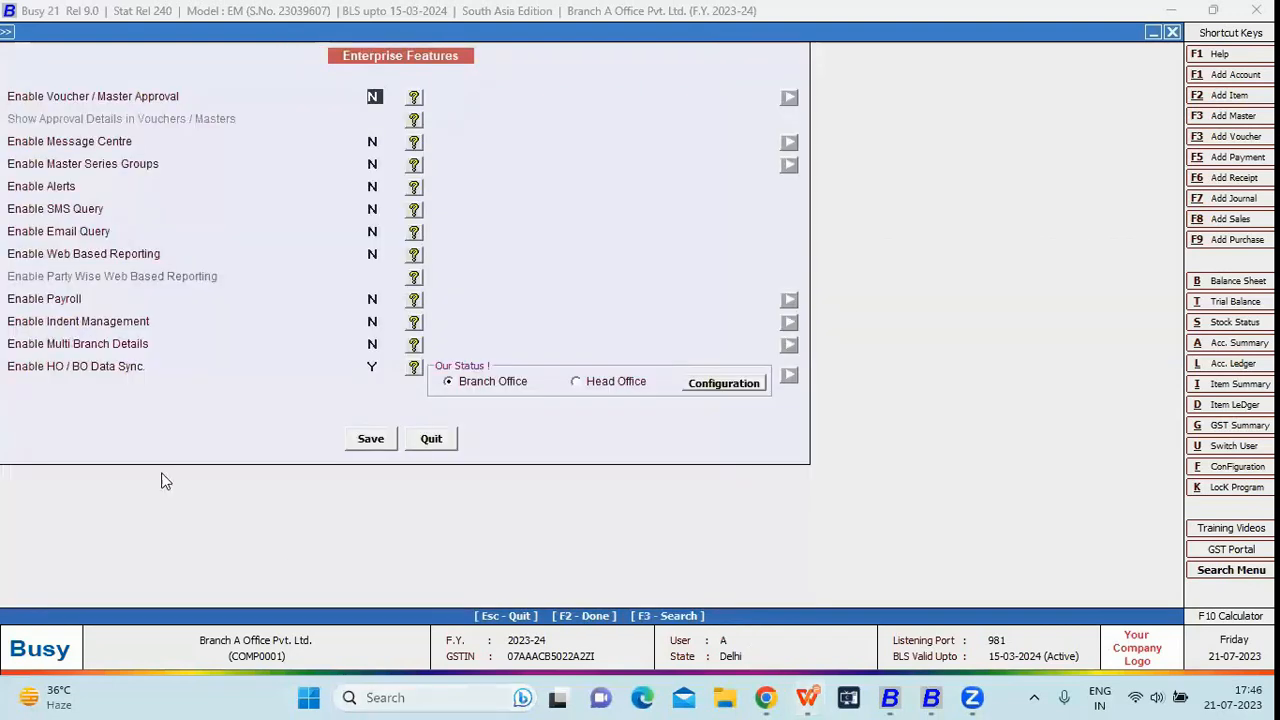
click(376, 366)
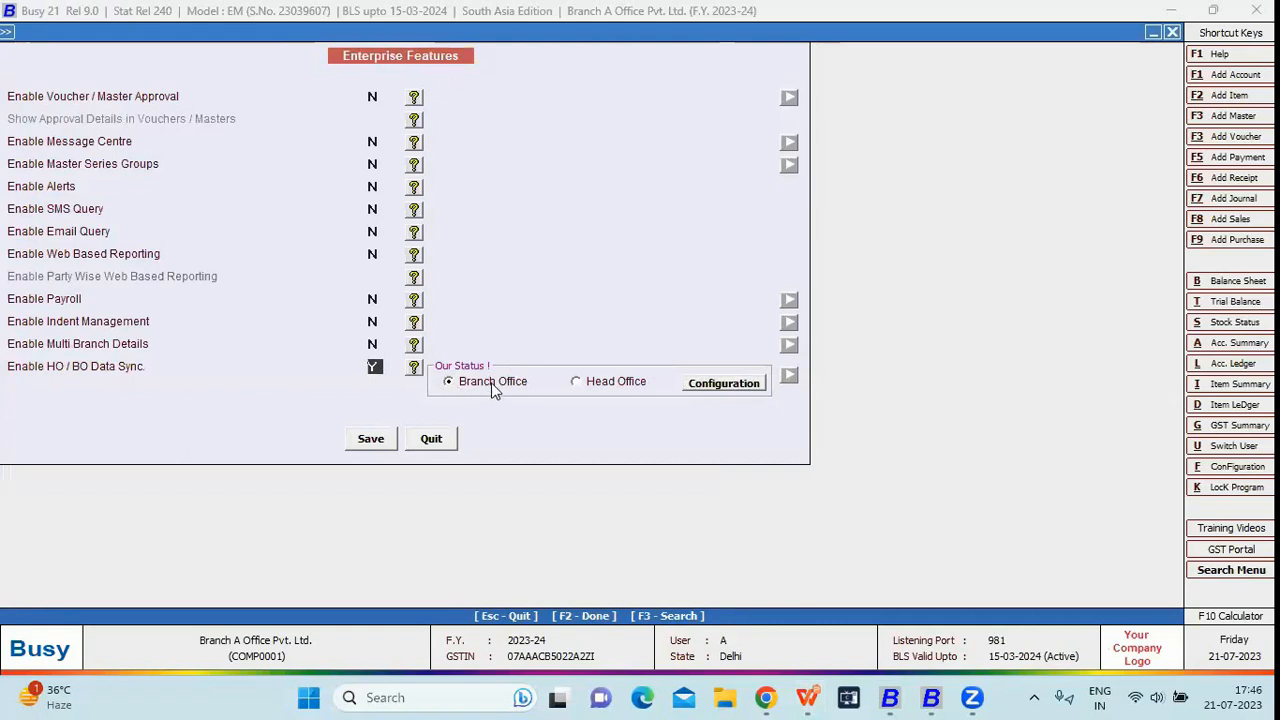
click(701, 388)
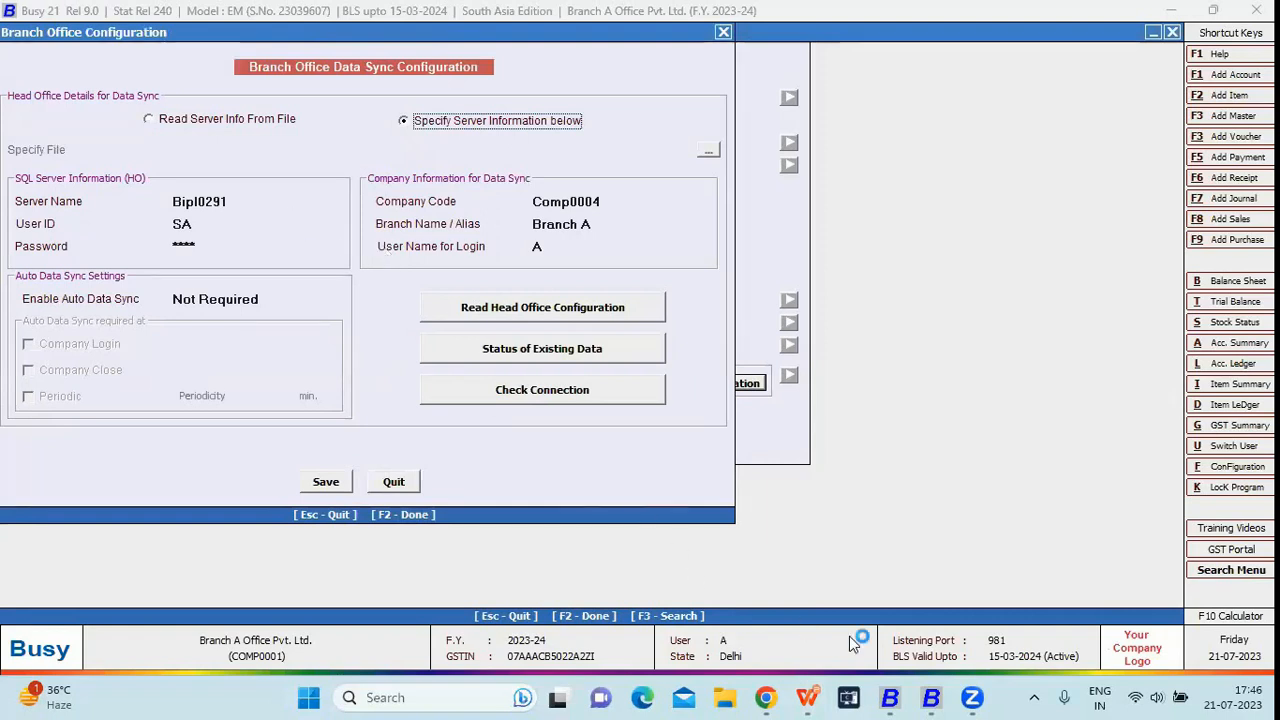
In the HO-BO Management window, close the company and check server name Bipl0291 in Server Information
click(922, 697)
key(Left)
key(Left)
key(Left)
key(Return)
key(Down)
key(Down)
key(Down)
key(Down)
key(Down)
key(Down)
key(Down)
key(Return)
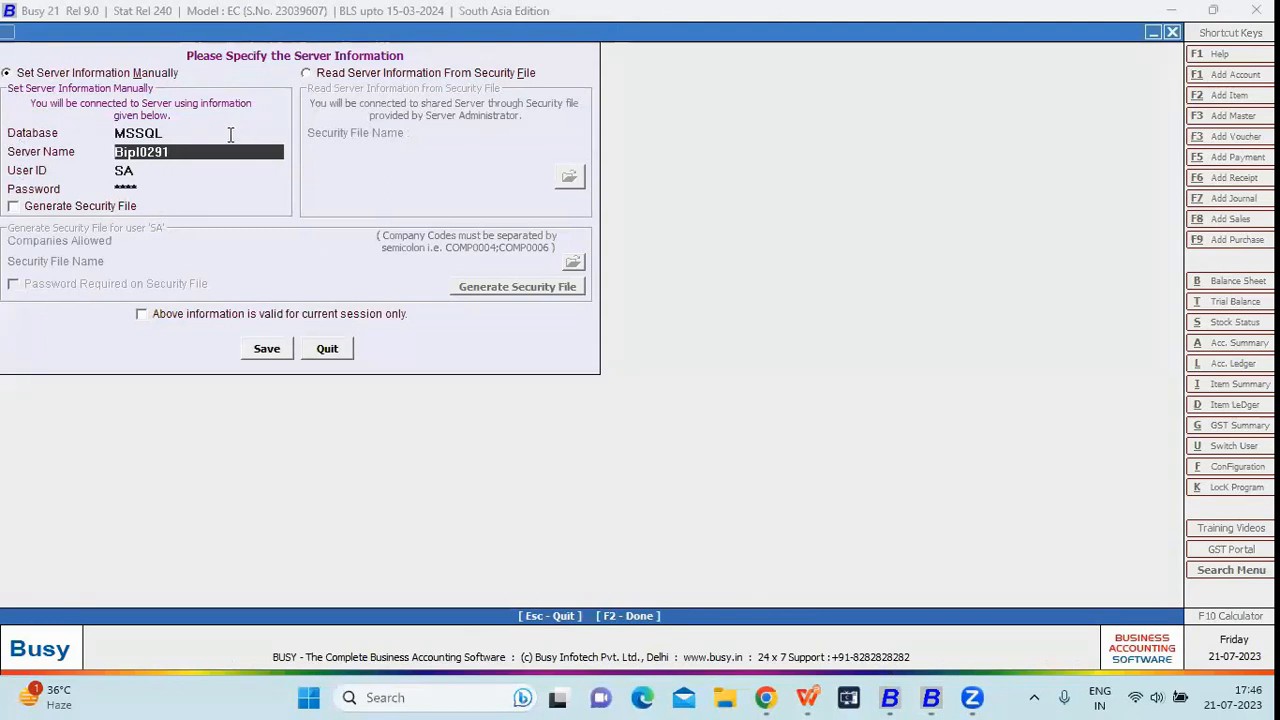
double_click(124, 156)
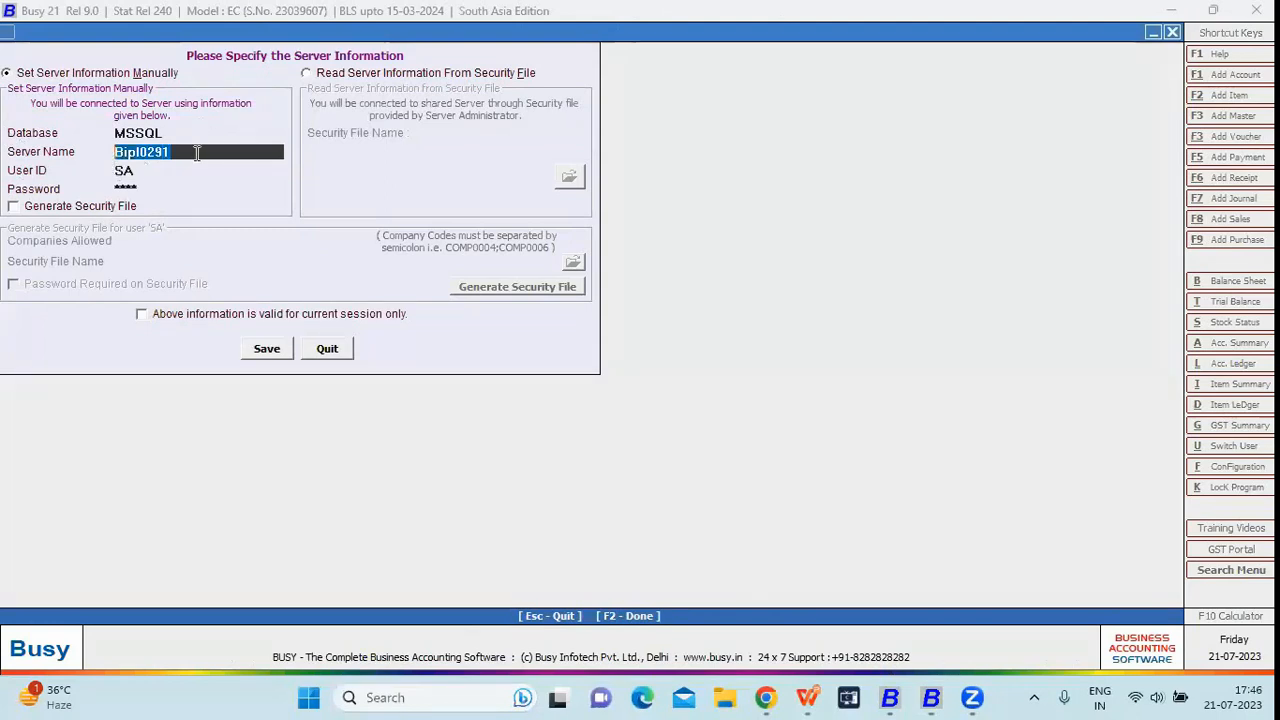
click(158, 172)
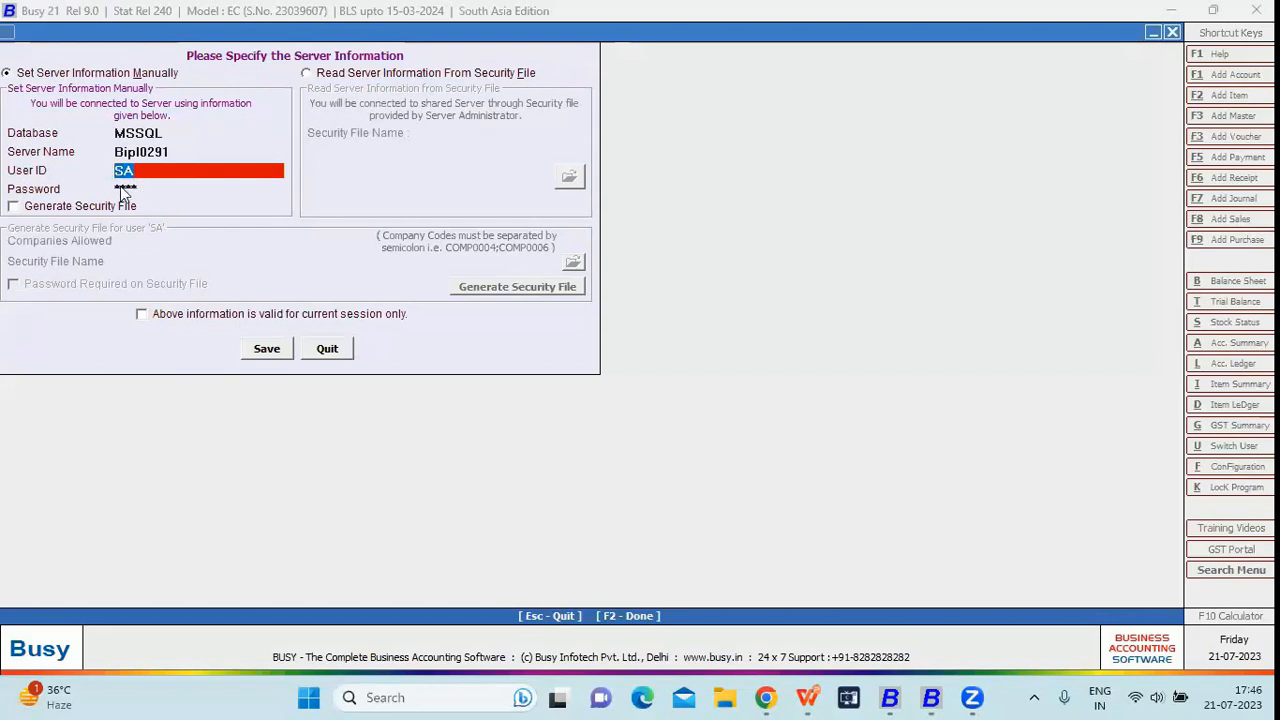
key(Return)
key(Return)
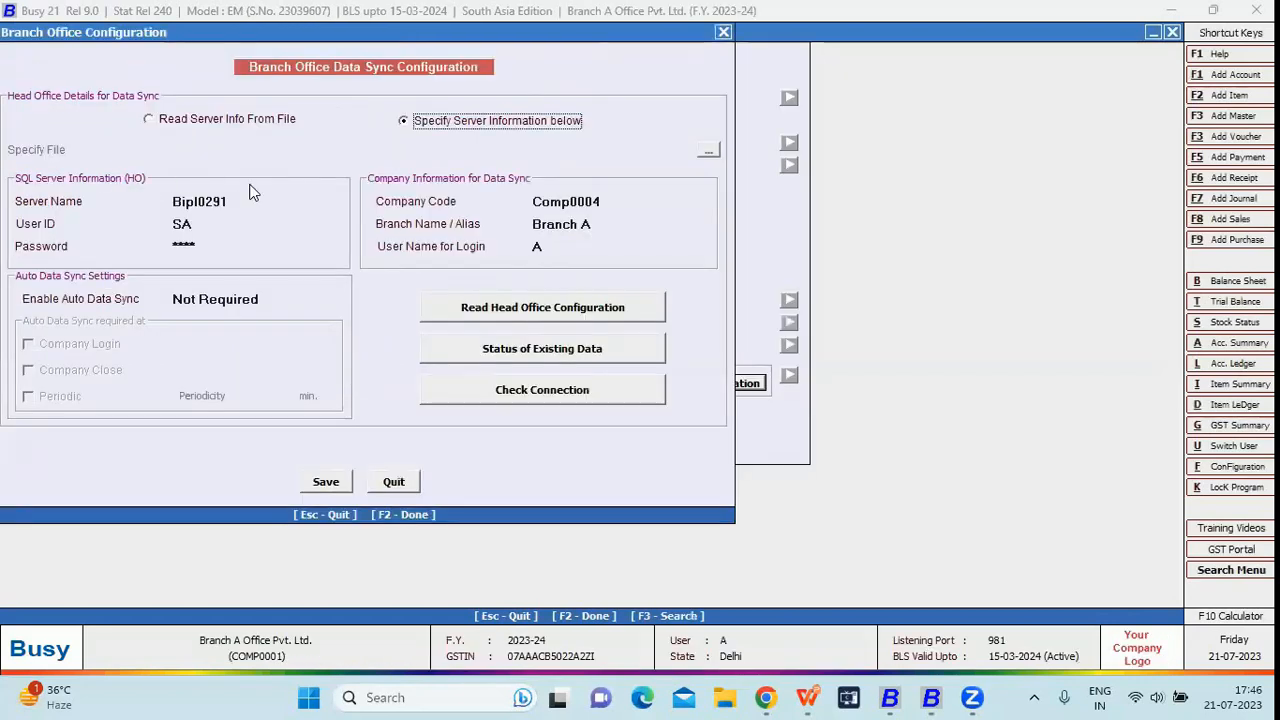
Review the head office server, user ID, password and company code, then open the auto data sync choices
click(210, 202)
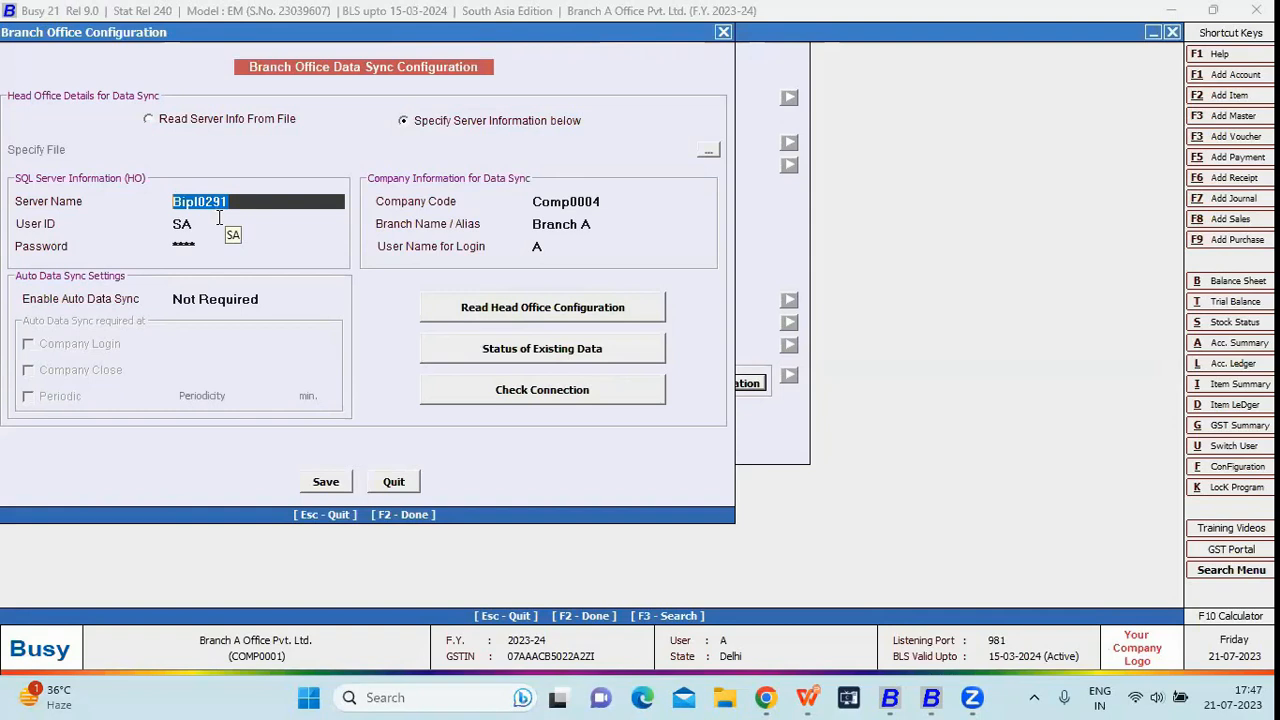
click(219, 221)
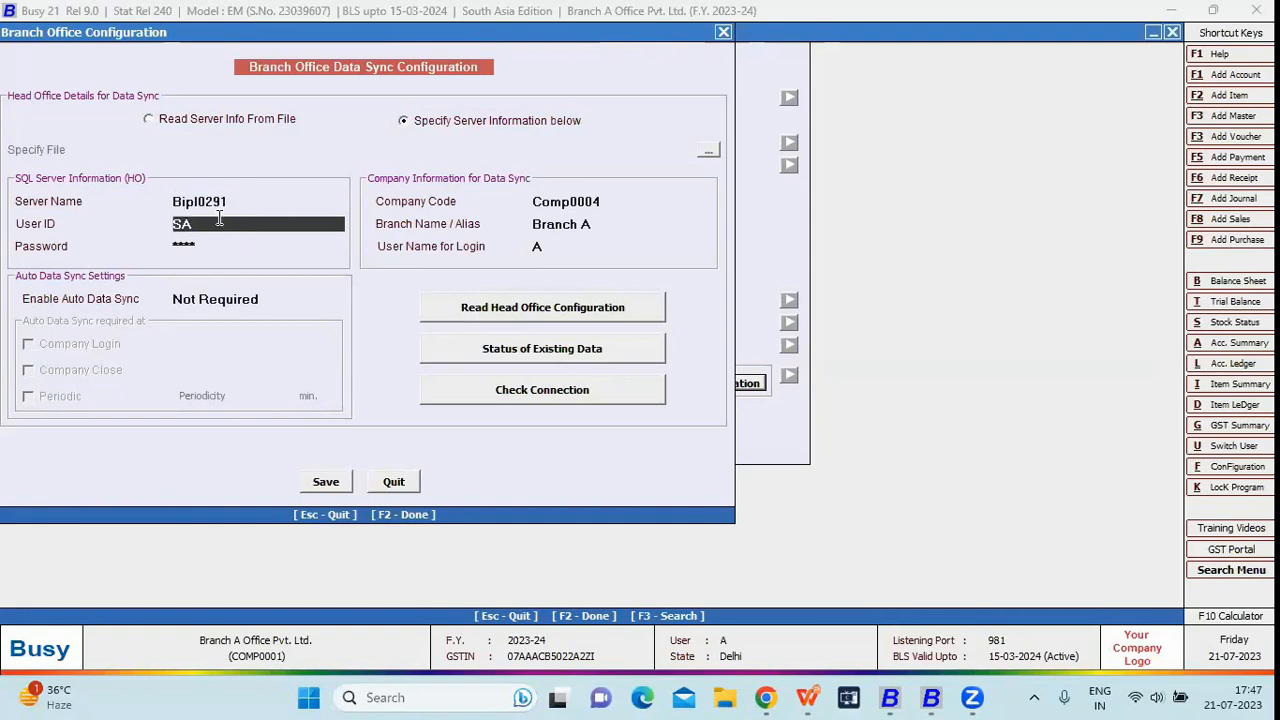
key(Return)
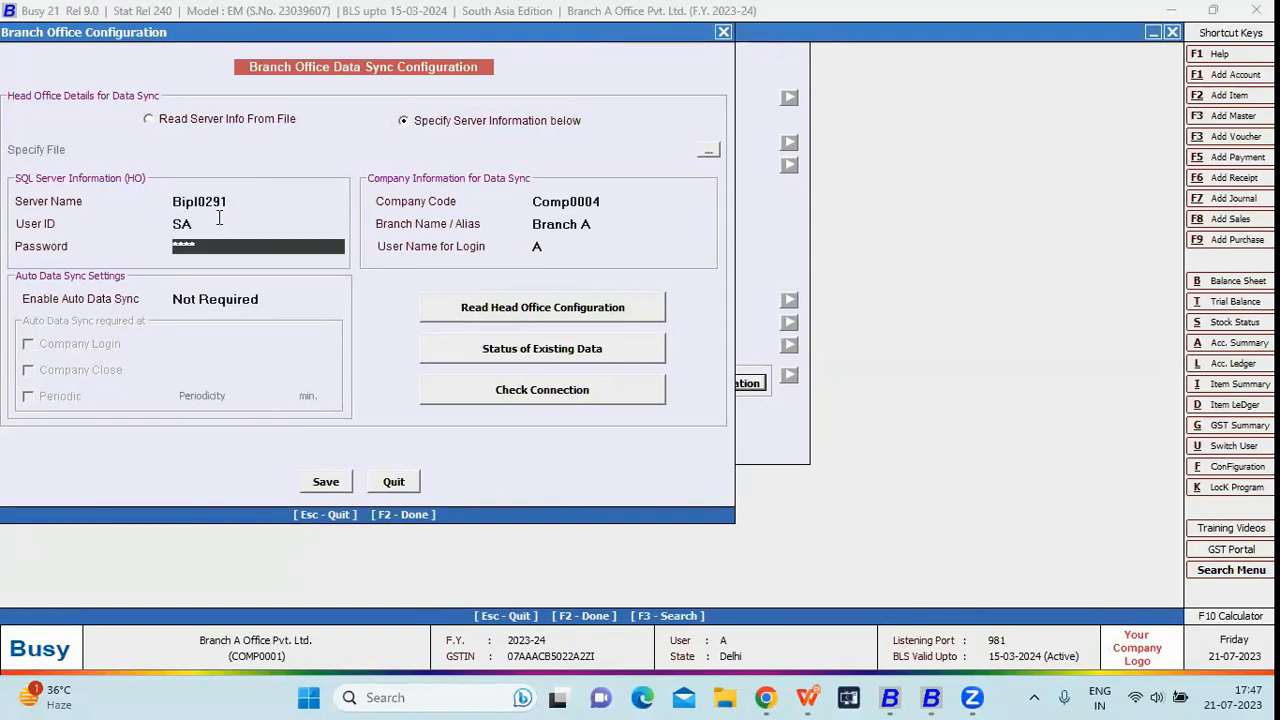
key(Return)
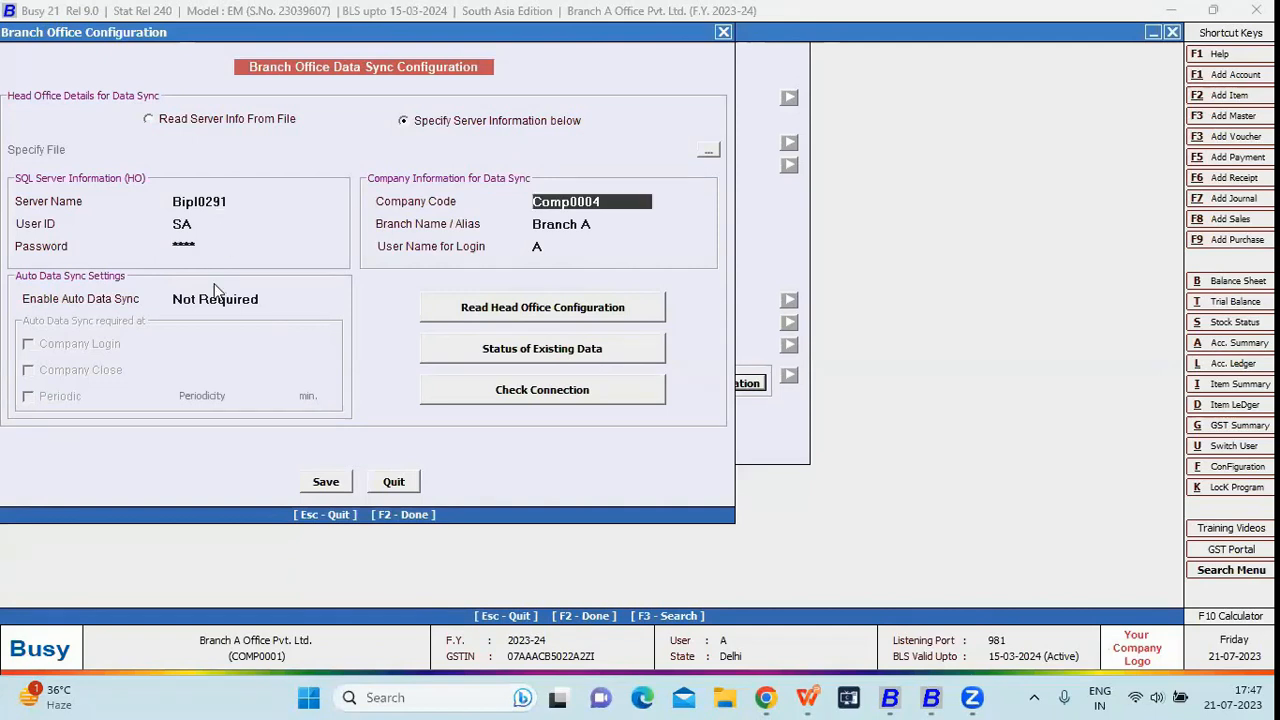
click(216, 299)
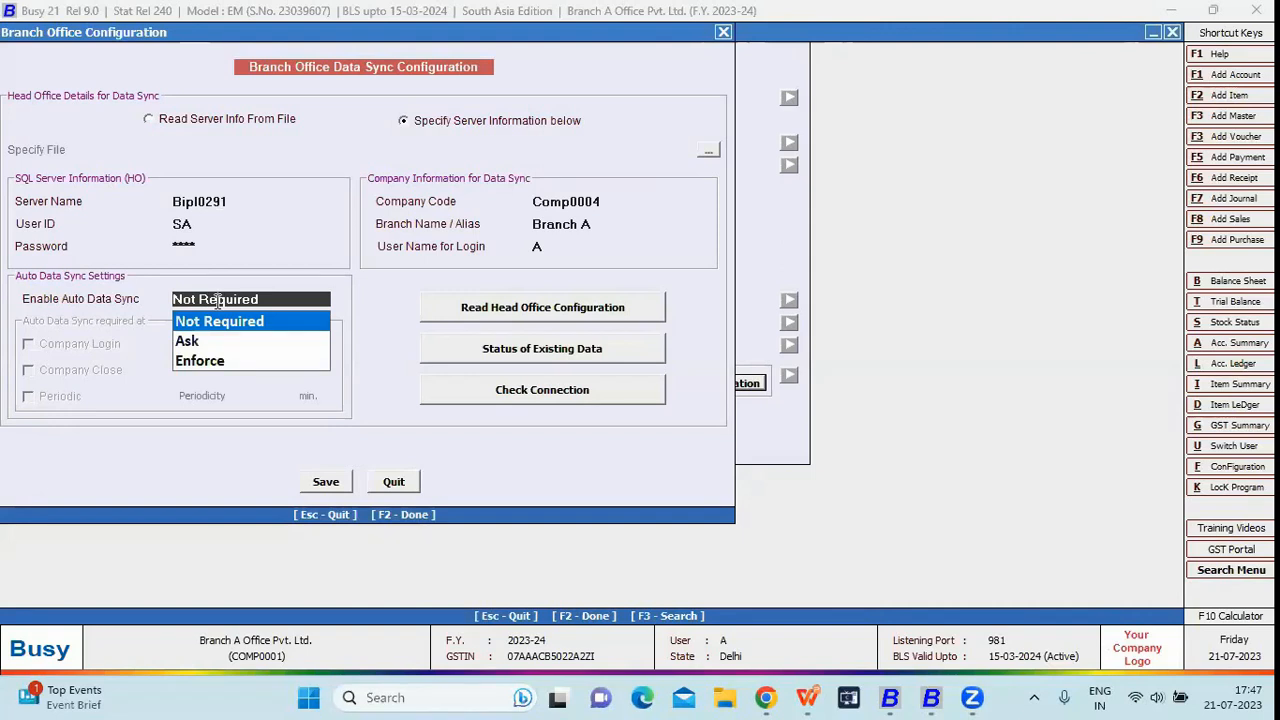
Choose Ask for Enable Auto Data Sync and tick Company Login, Company Close and Periodic with 10-minute periodicity
key(Down)
key(Return)
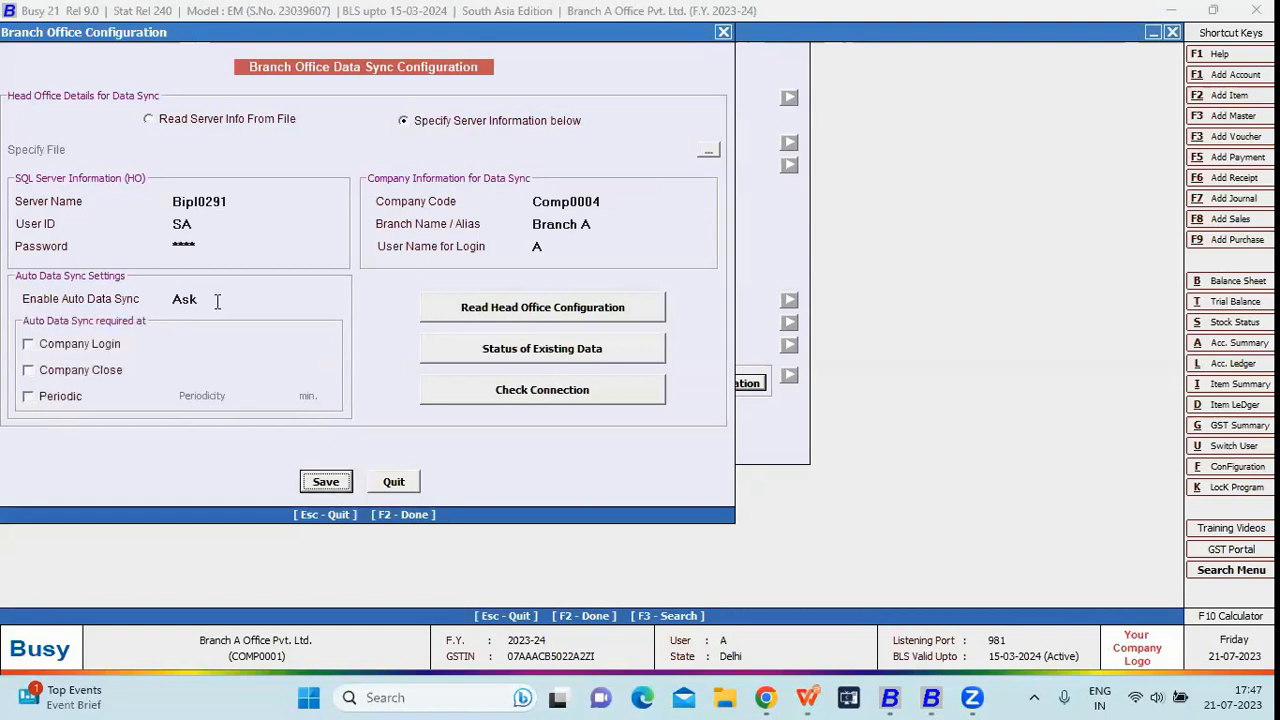
click(73, 345)
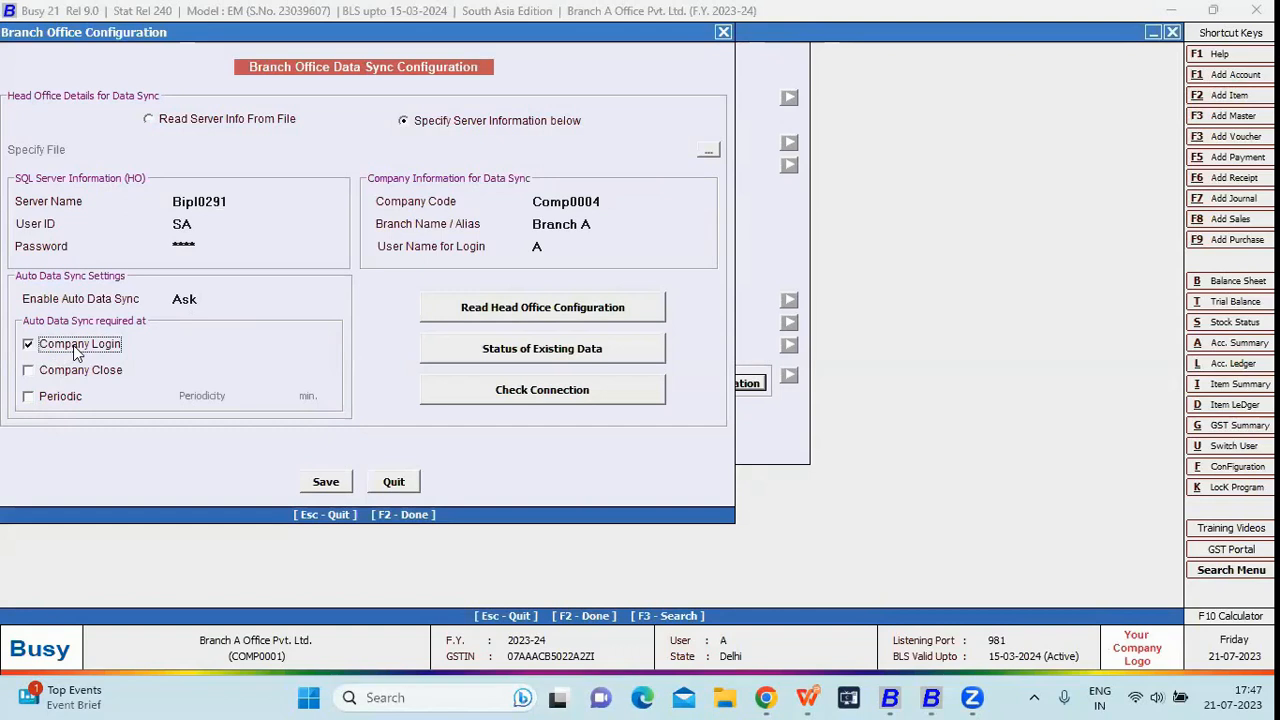
click(78, 371)
click(62, 398)
click(264, 398)
text(10)
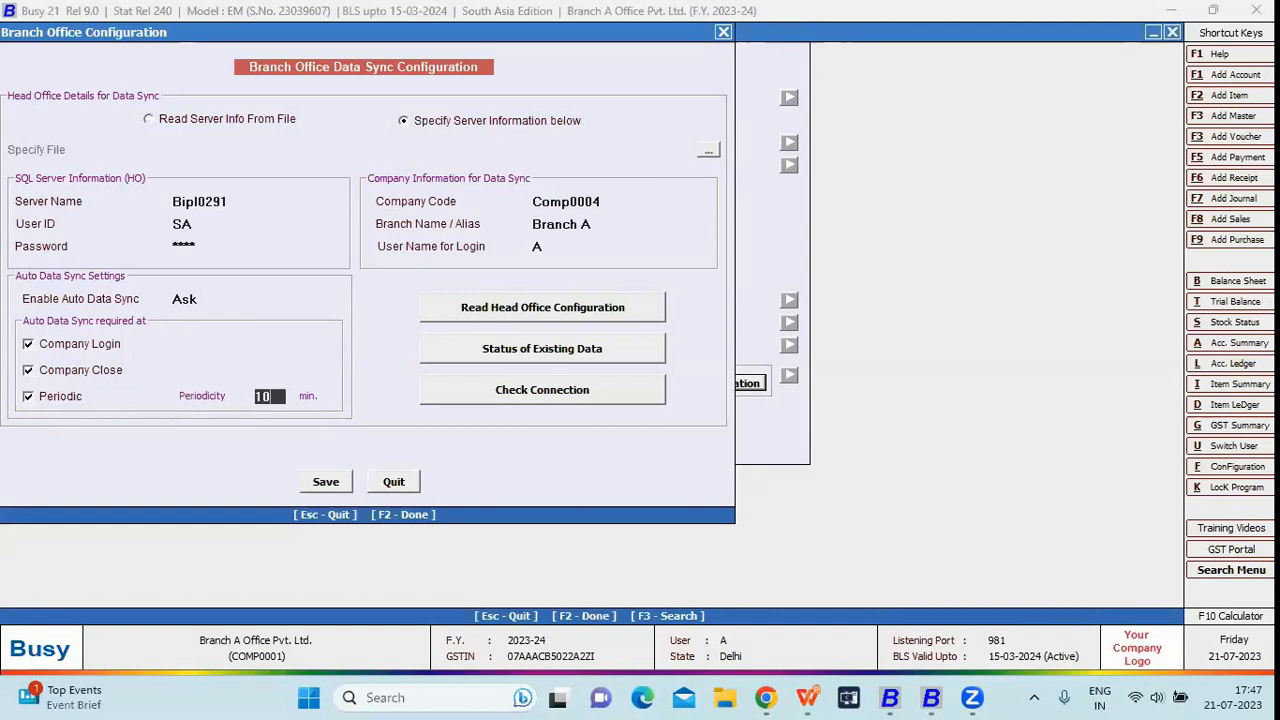
key(Return)
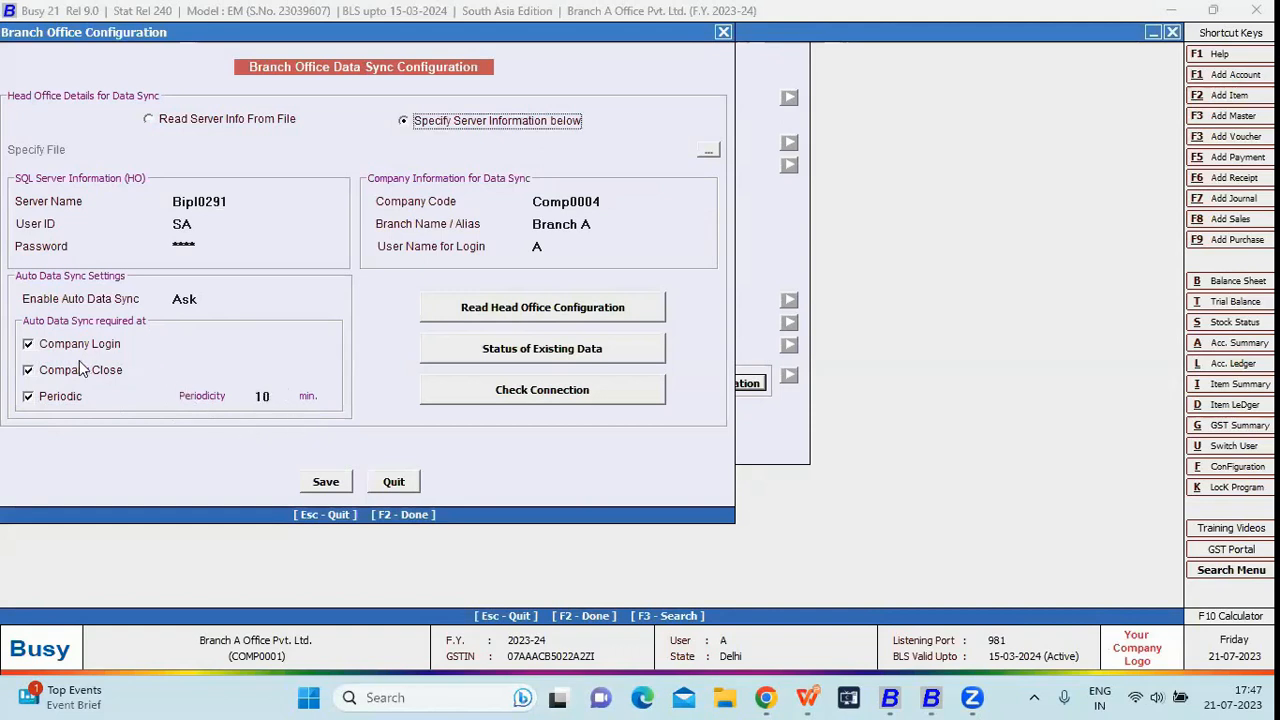
click(196, 299)
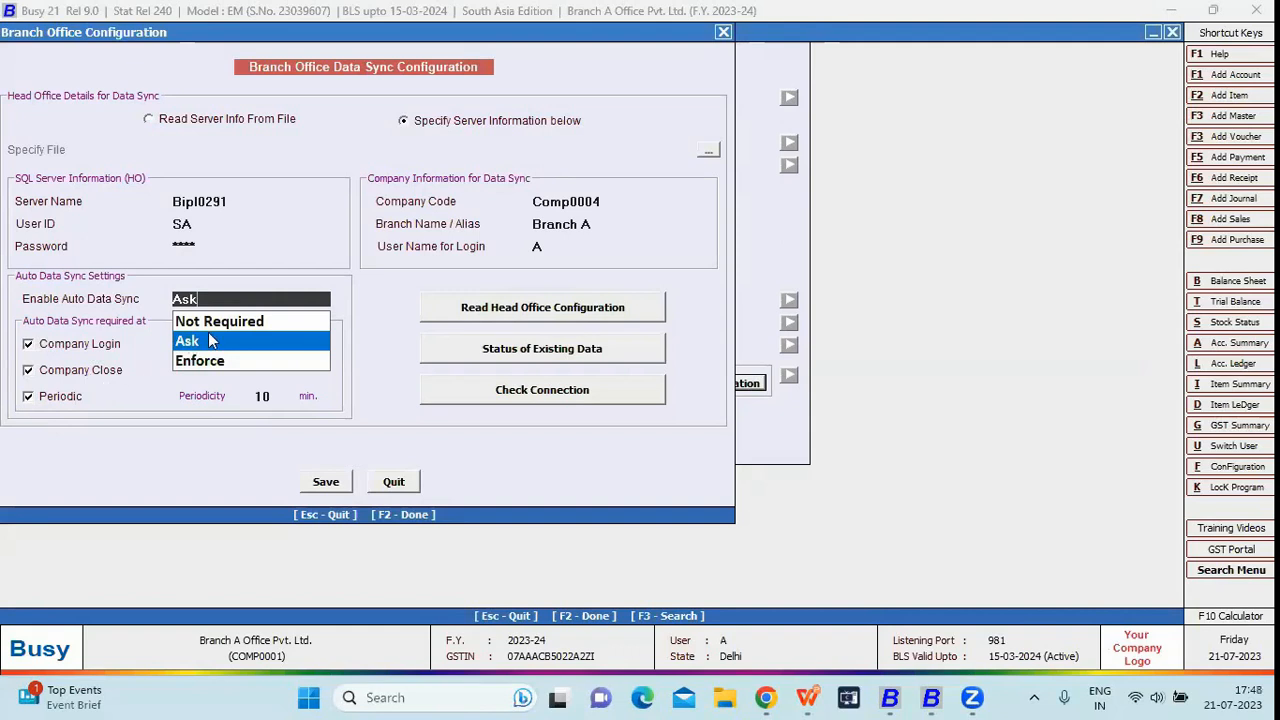
Switch Enable Auto Data Sync to Enforce, then settle it back on Not Required
click(210, 366)
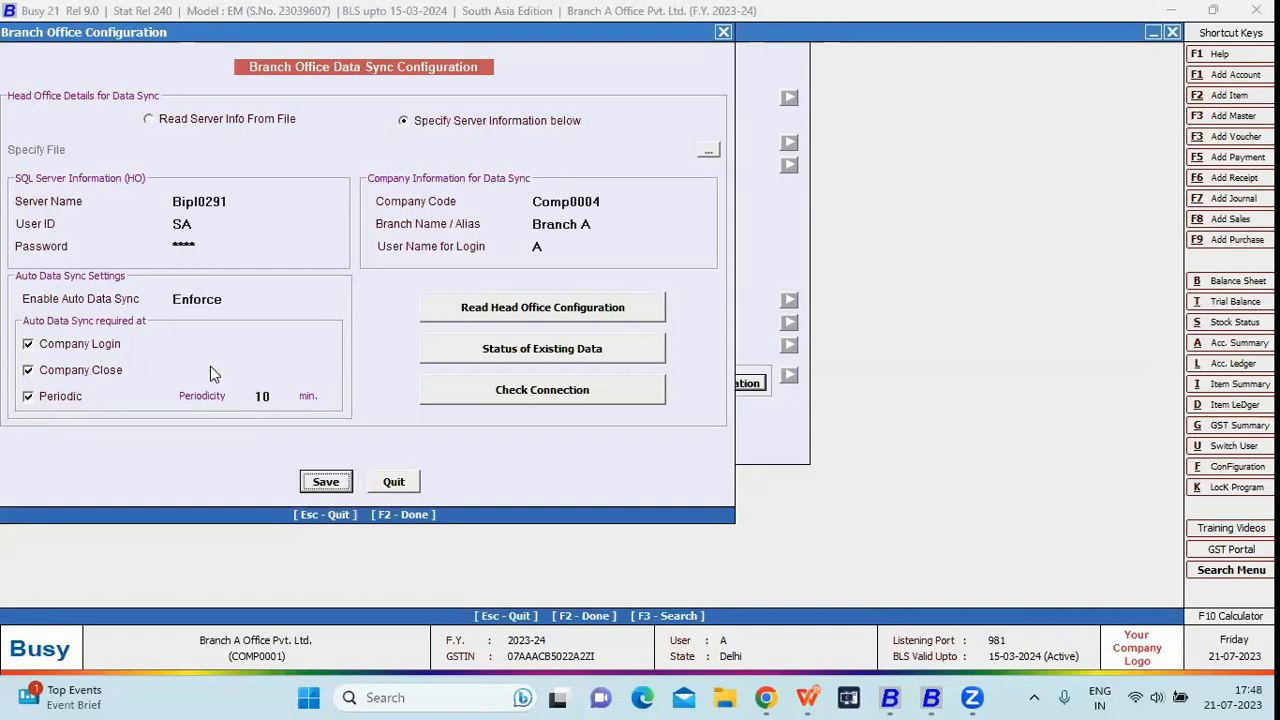
click(219, 301)
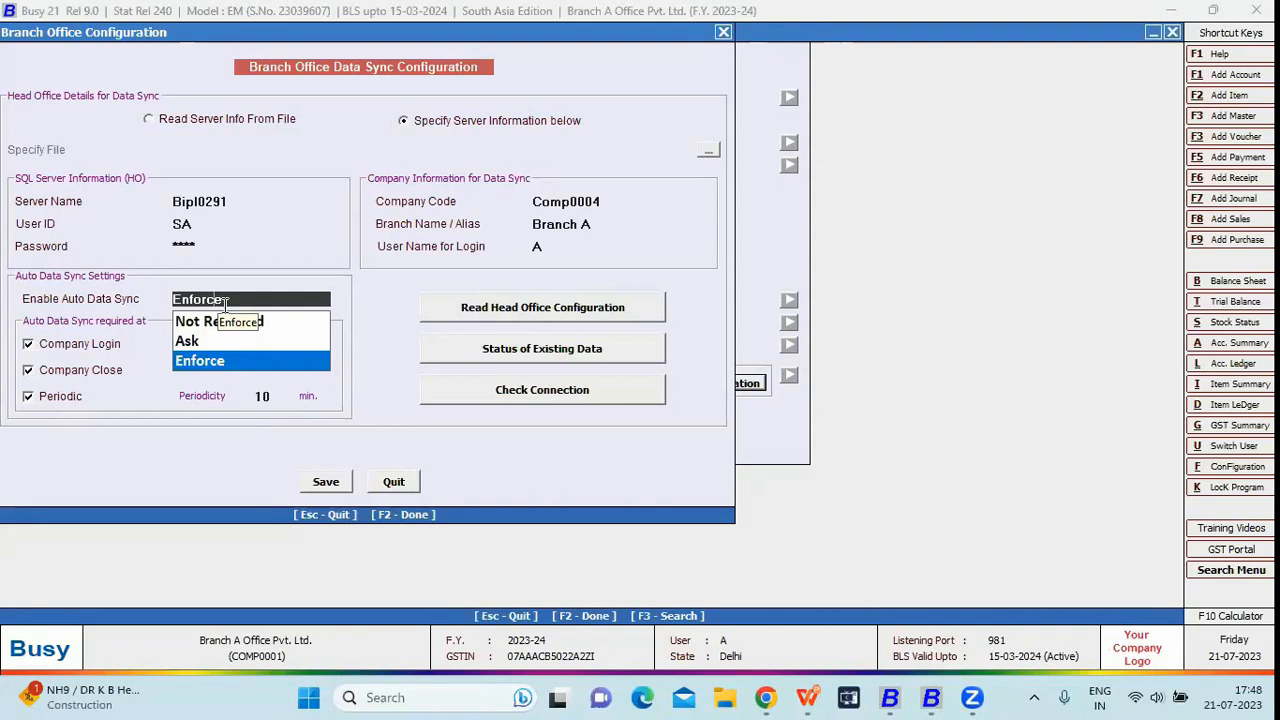
key(Up)
key(Up)
key(Return)
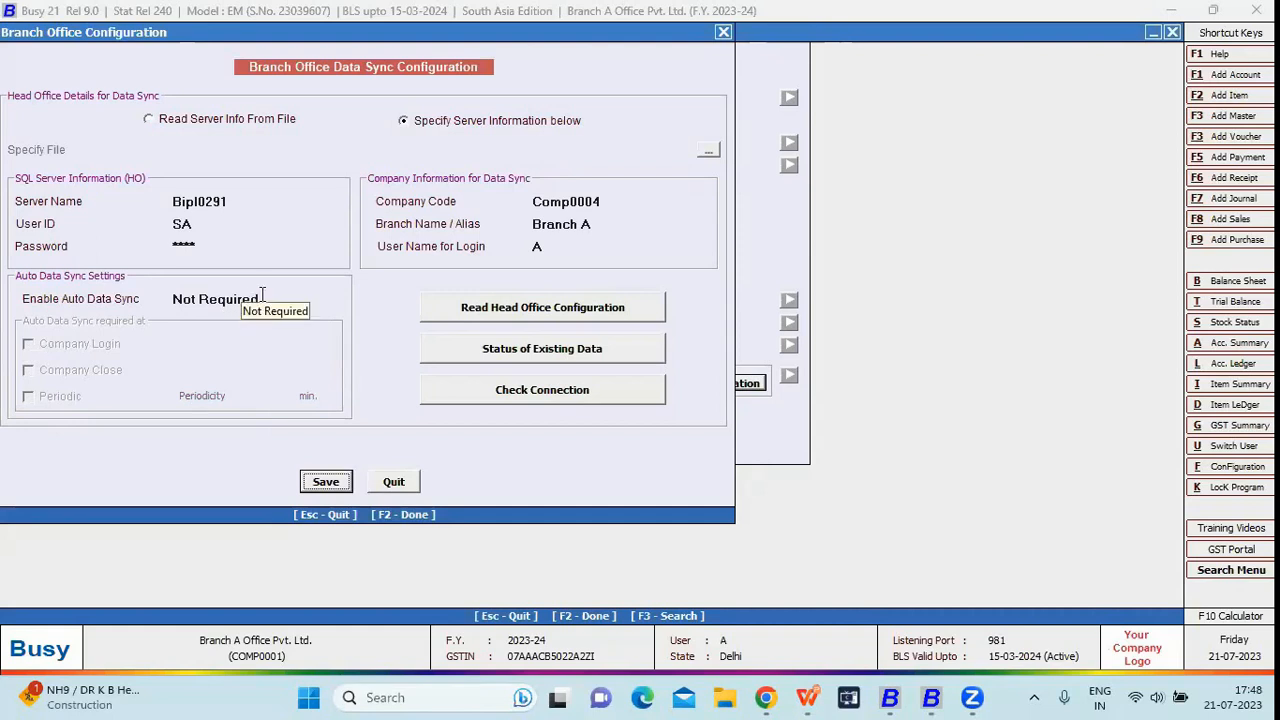
click(262, 293)
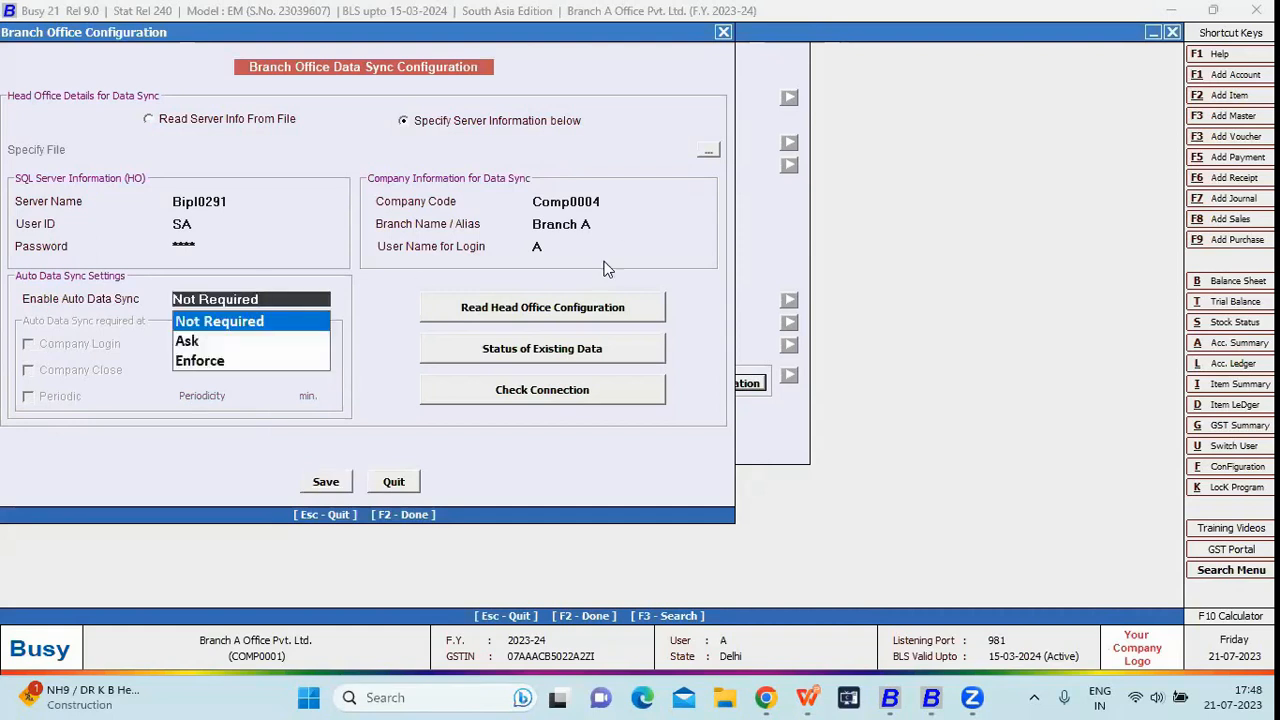
click(594, 203)
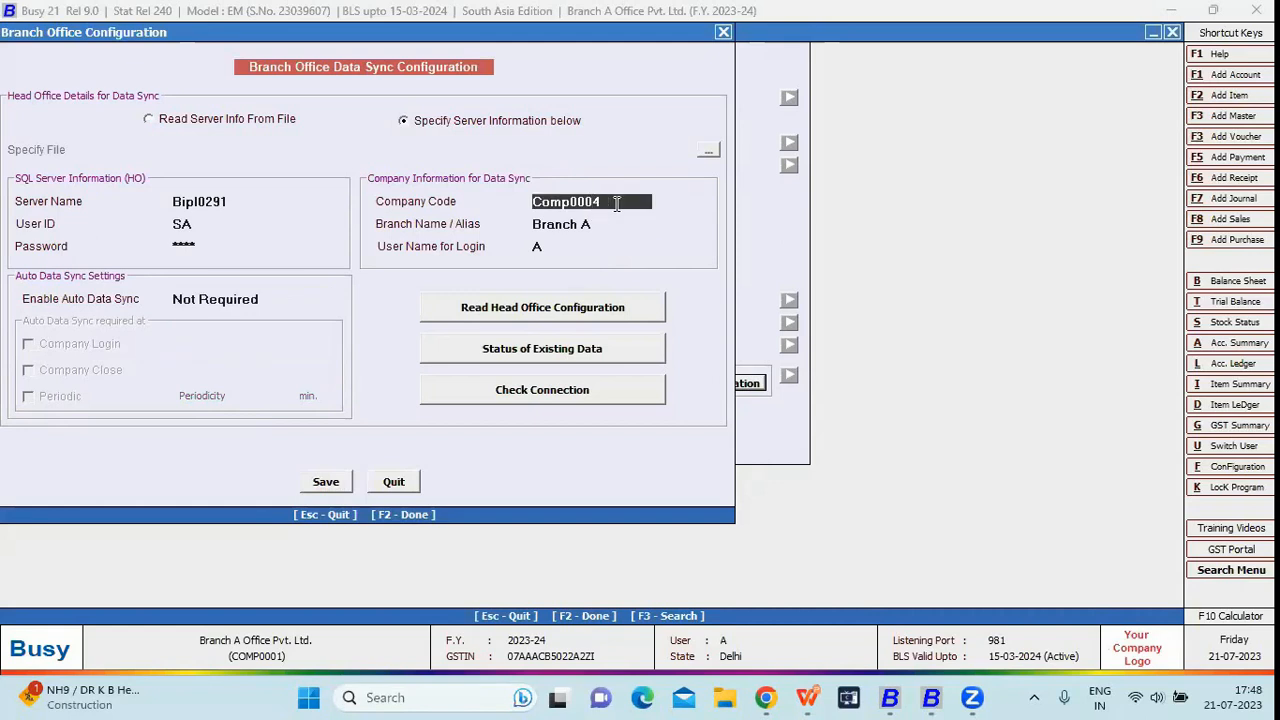
click(885, 698)
Open company HO-BO Management (Offline), code Comp0004, in the head office window and log in as admin
key(Escape)
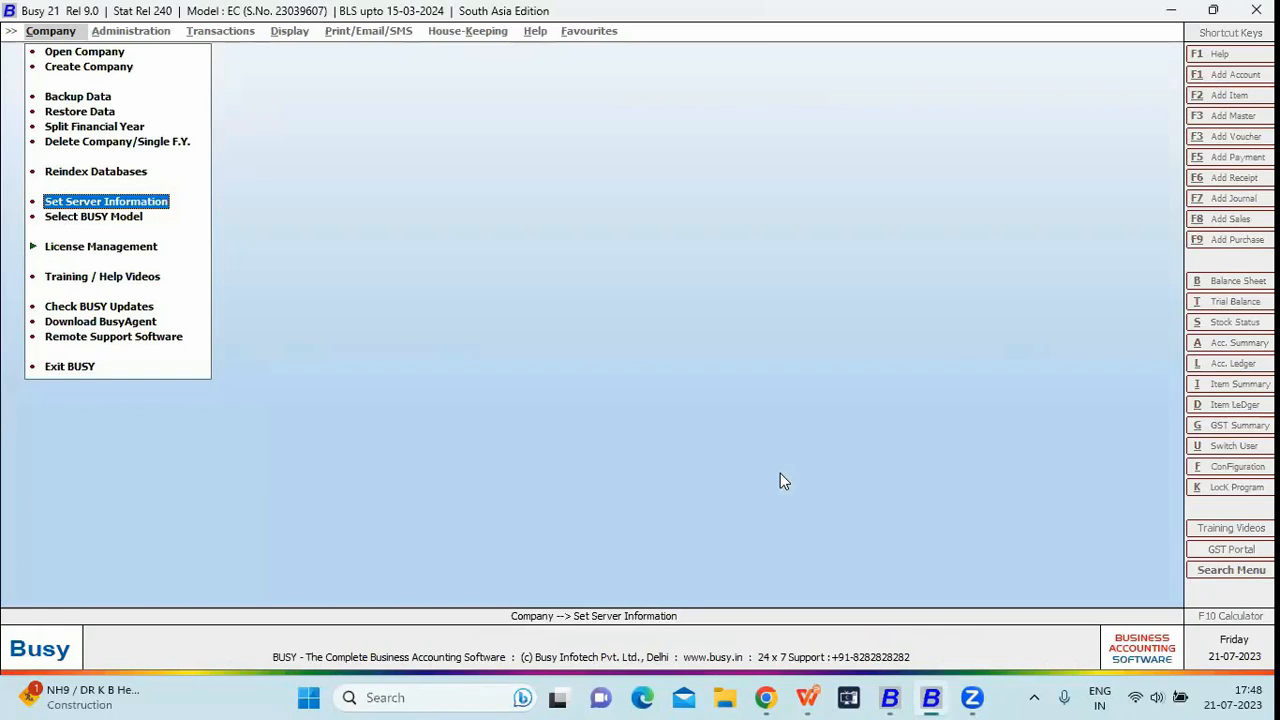
key(o)
key(Return)
key(Down)
key(Down)
key(Down)
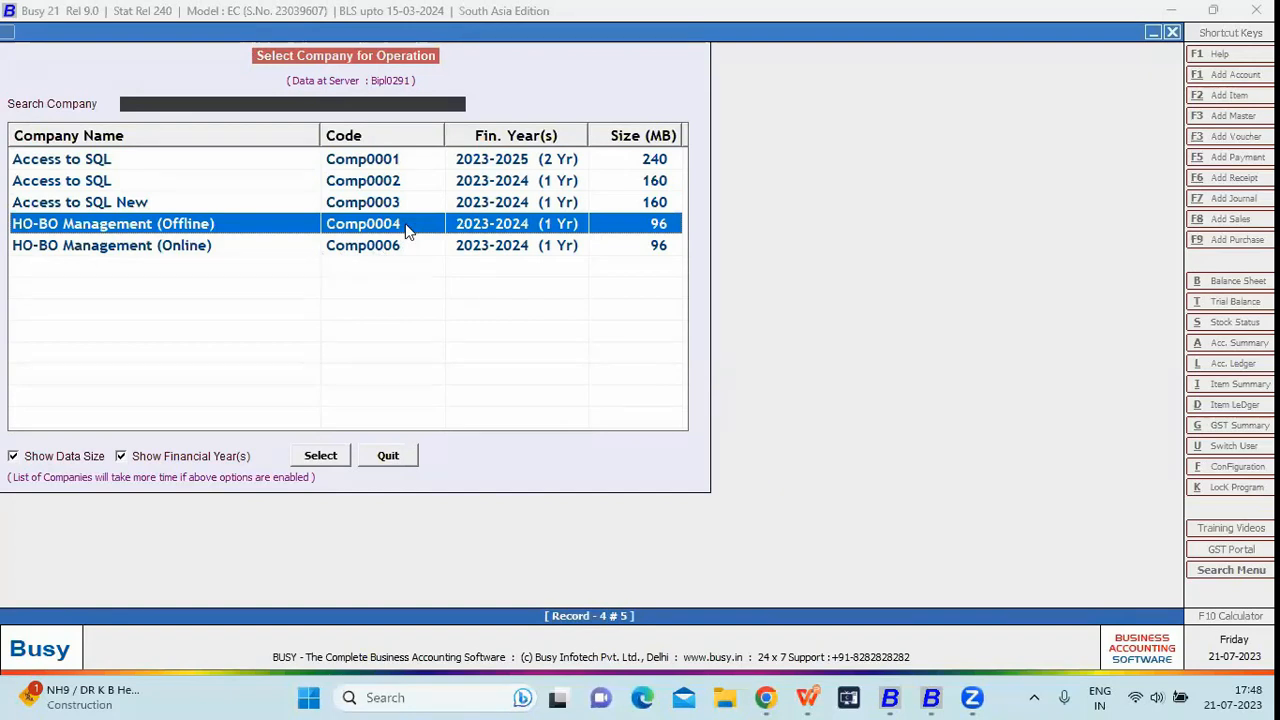
key(alt+Tab)
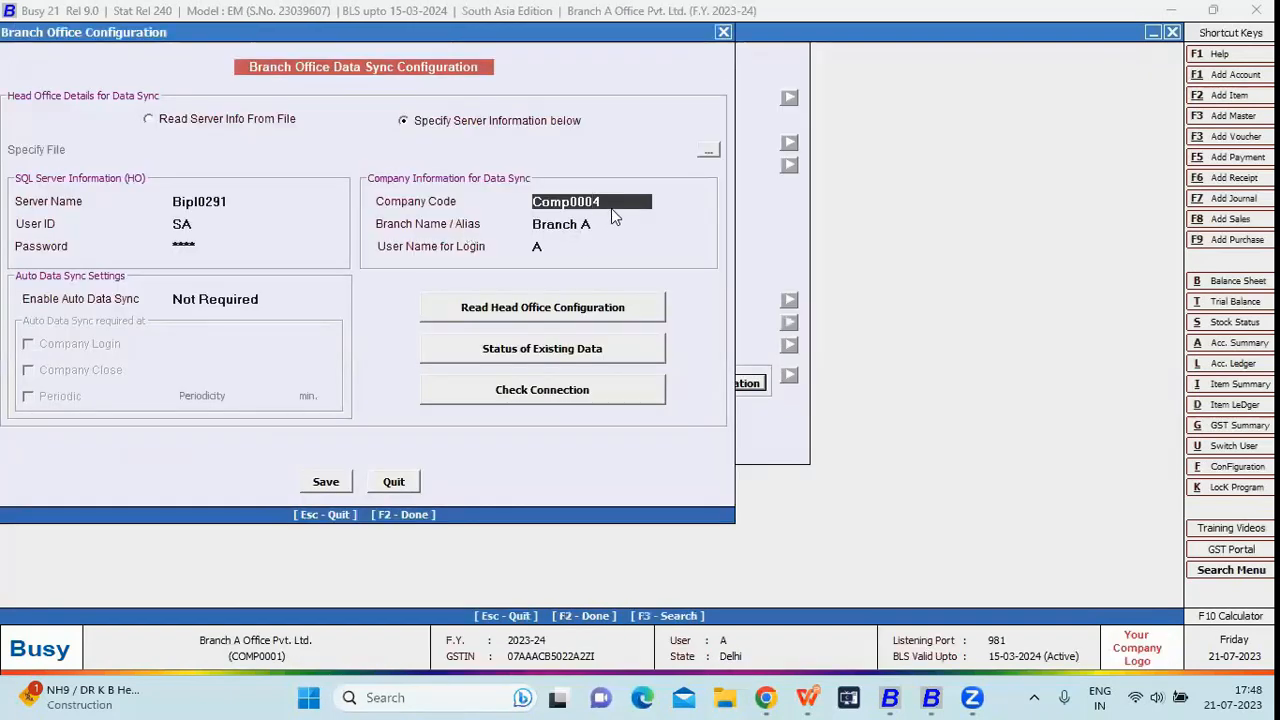
drag(615, 201, 510, 201)
key(alt+Tab)
key(Return)
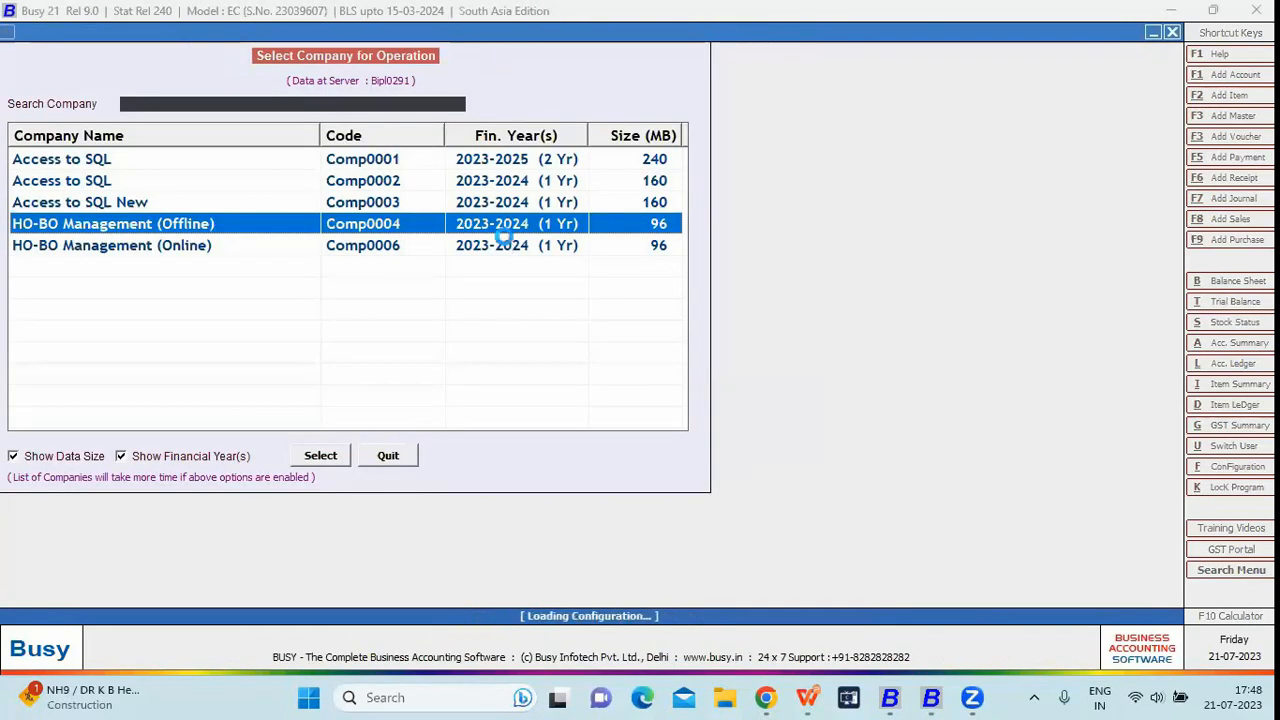
text(admin)
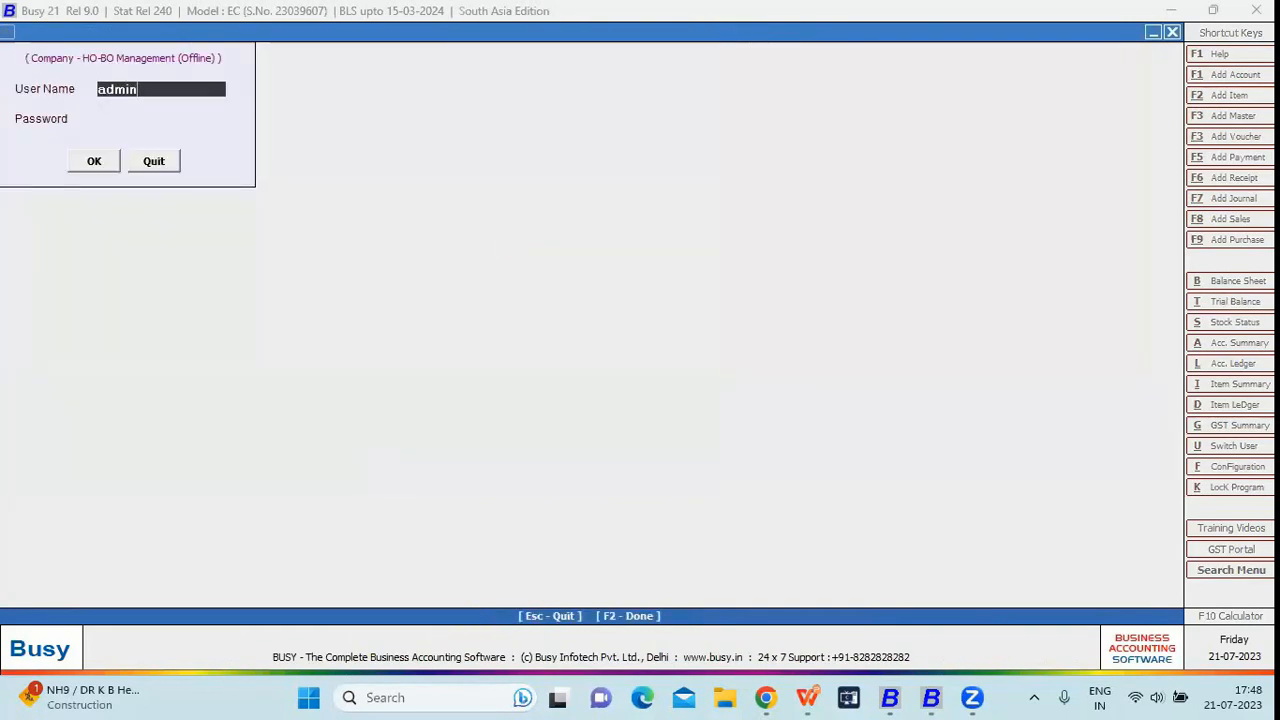
key(Return)
key(Return)
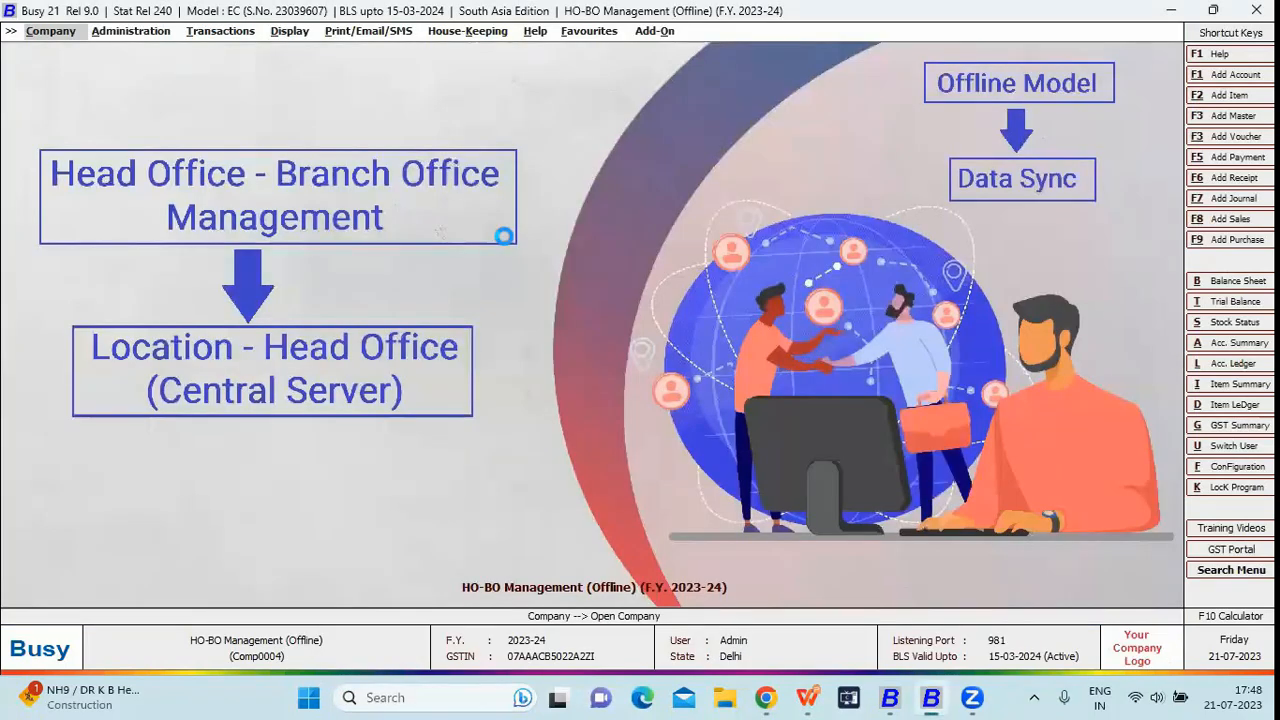
Open the Admin user's settings through Administration > Users > Modify
key(Right)
key(Down)
key(Down)
key(Return)
key(Down)
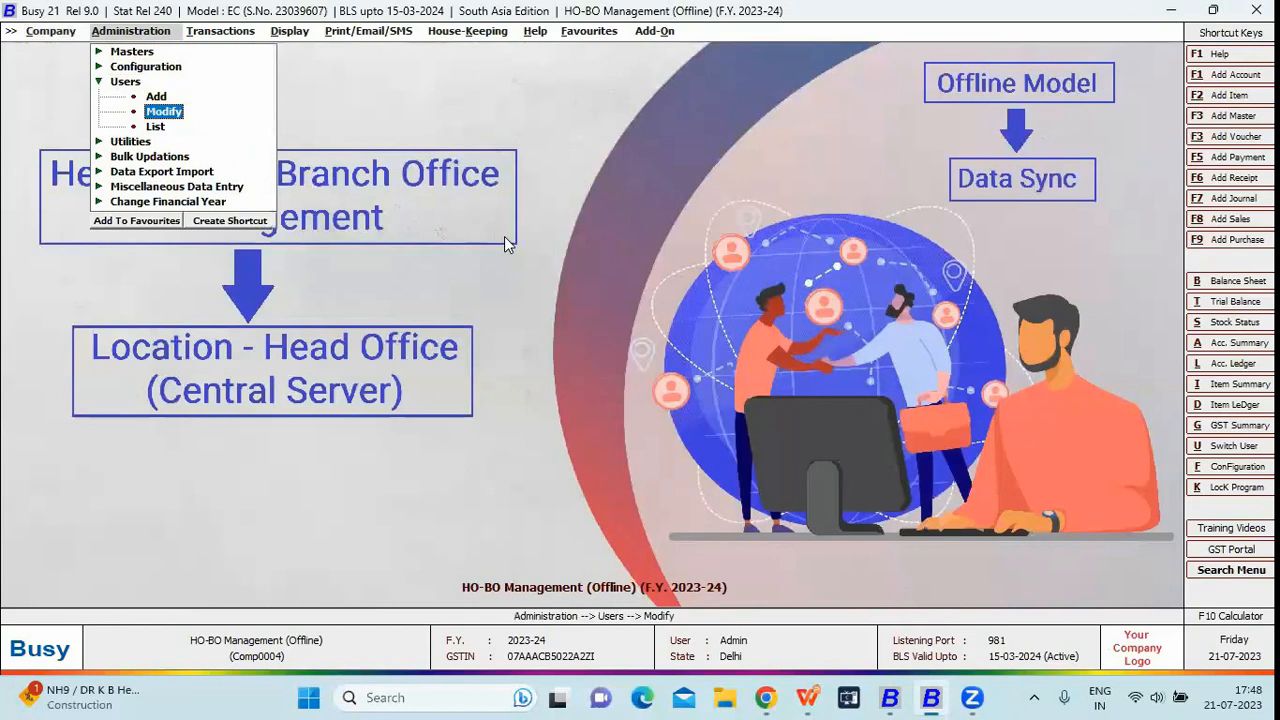
key(Return)
key(Down)
key(Return)
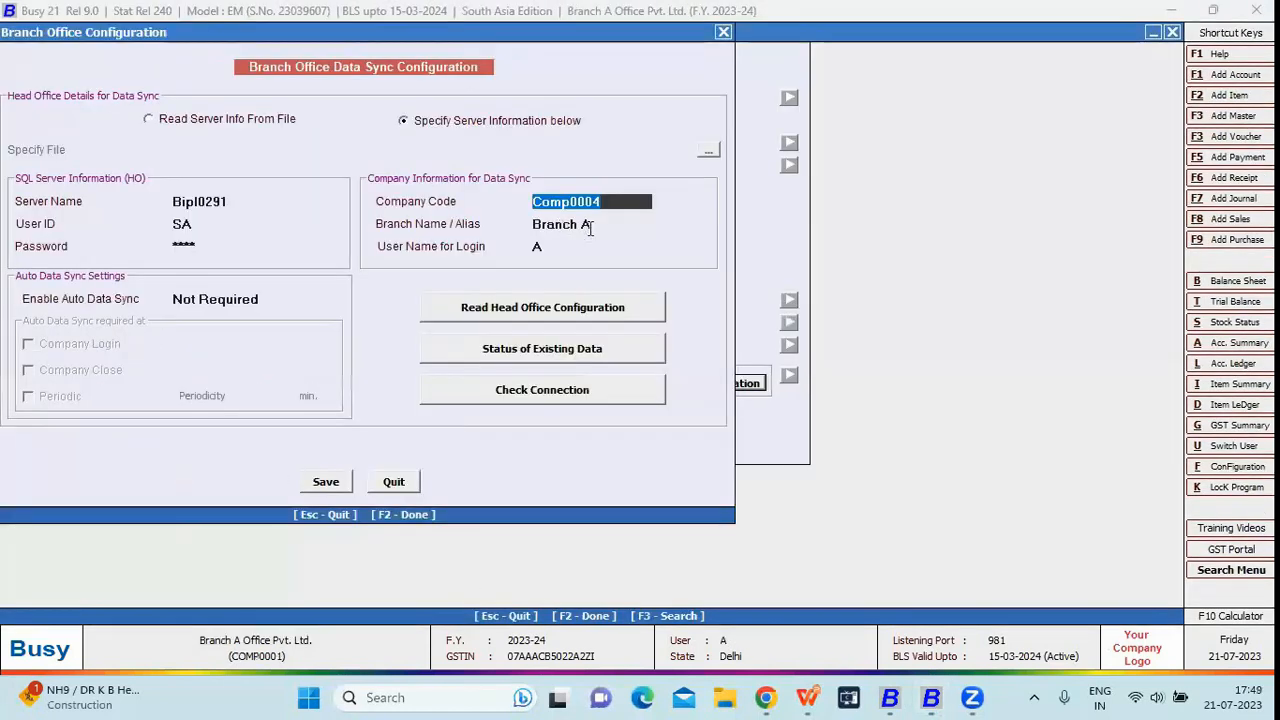
Leave the Admin user unchanged and review user A's login name, password and assigned branch
key(Return)
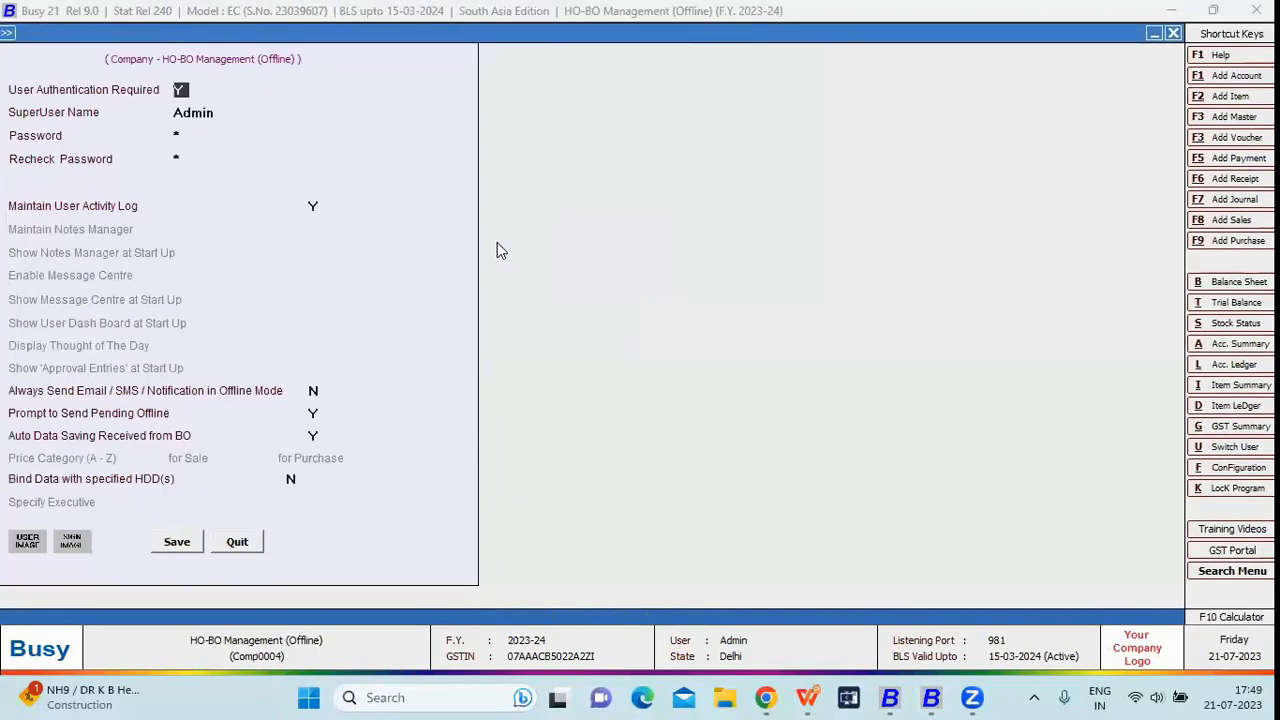
key(Escape)
key(Return)
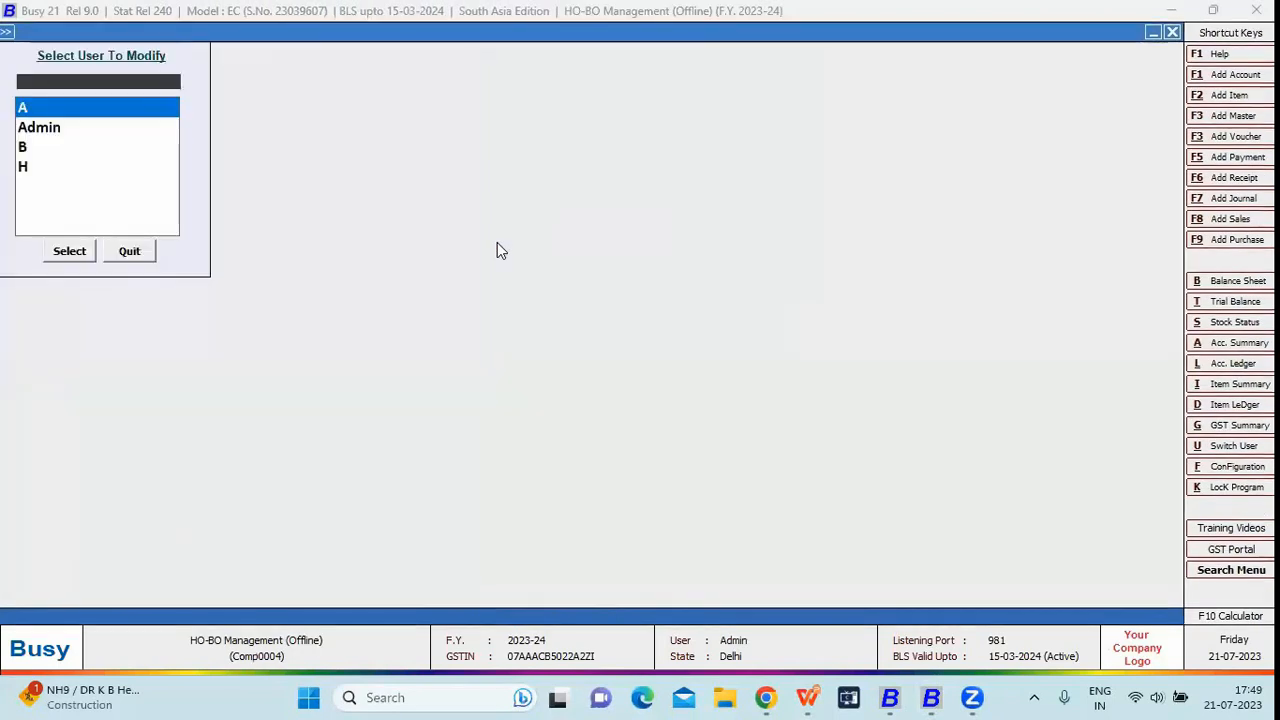
key(Down)
key(Up)
key(Return)
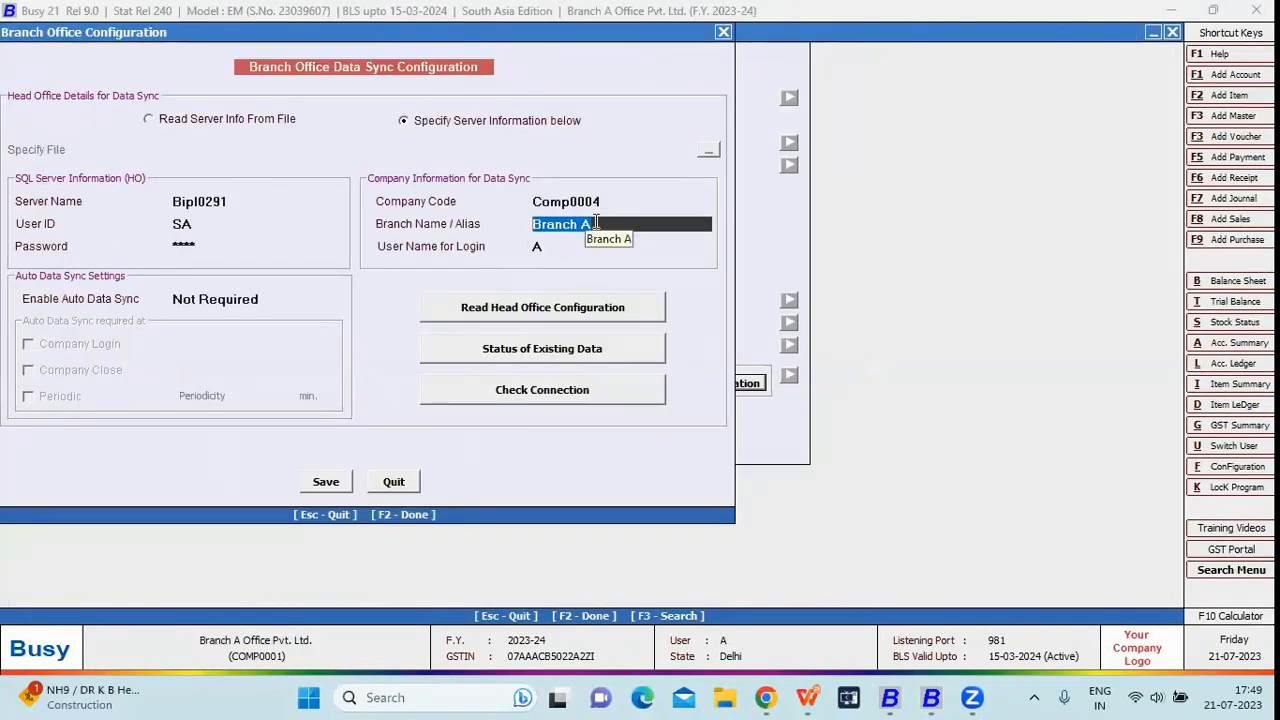
click(565, 248)
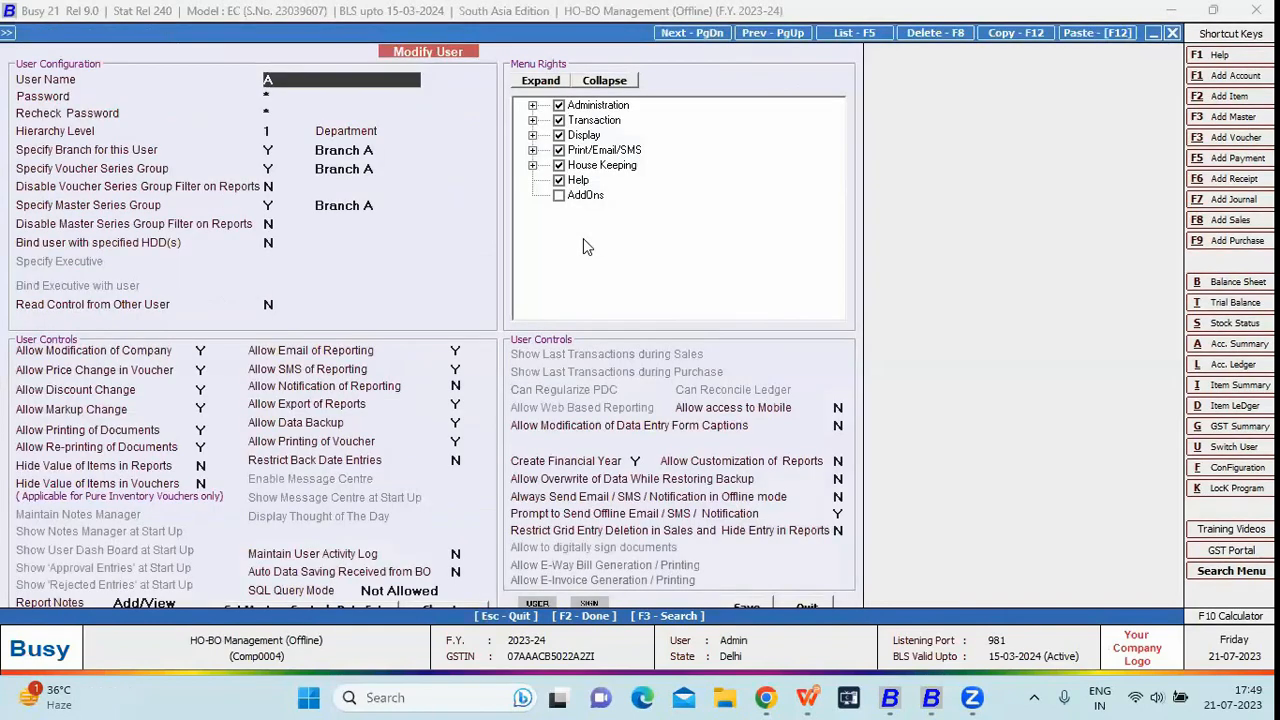
key(Escape)
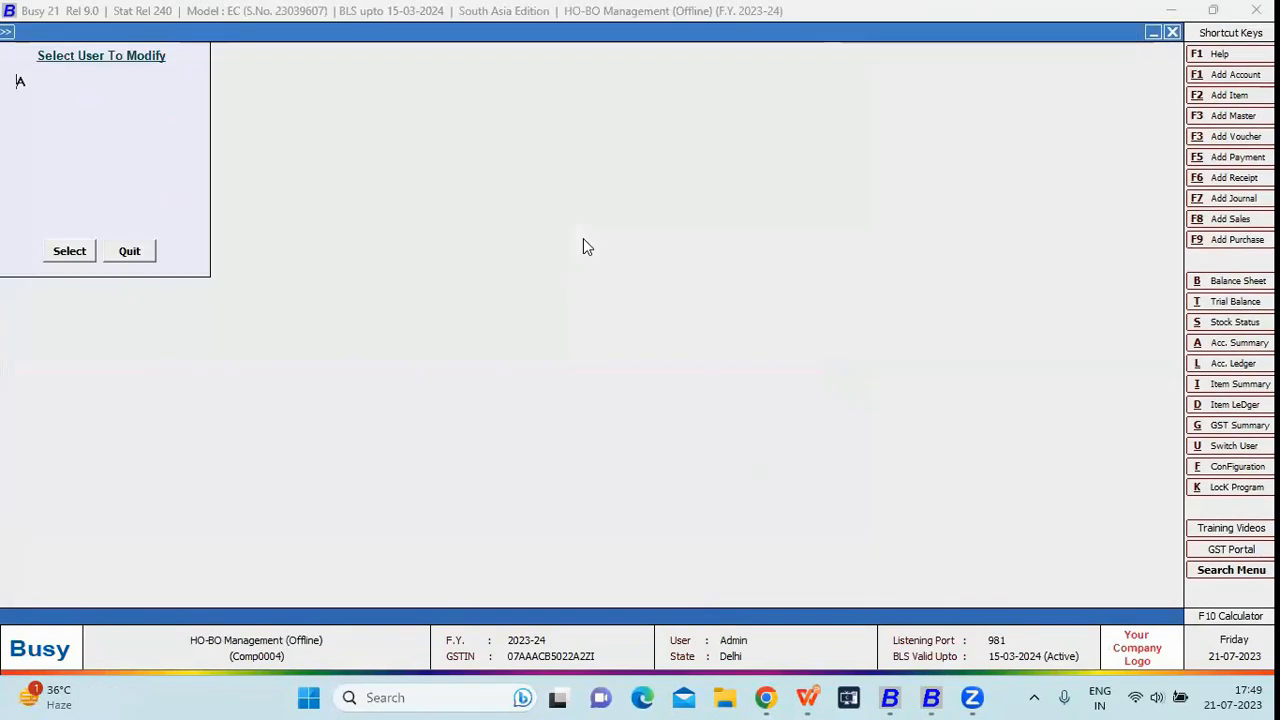
key(Return)
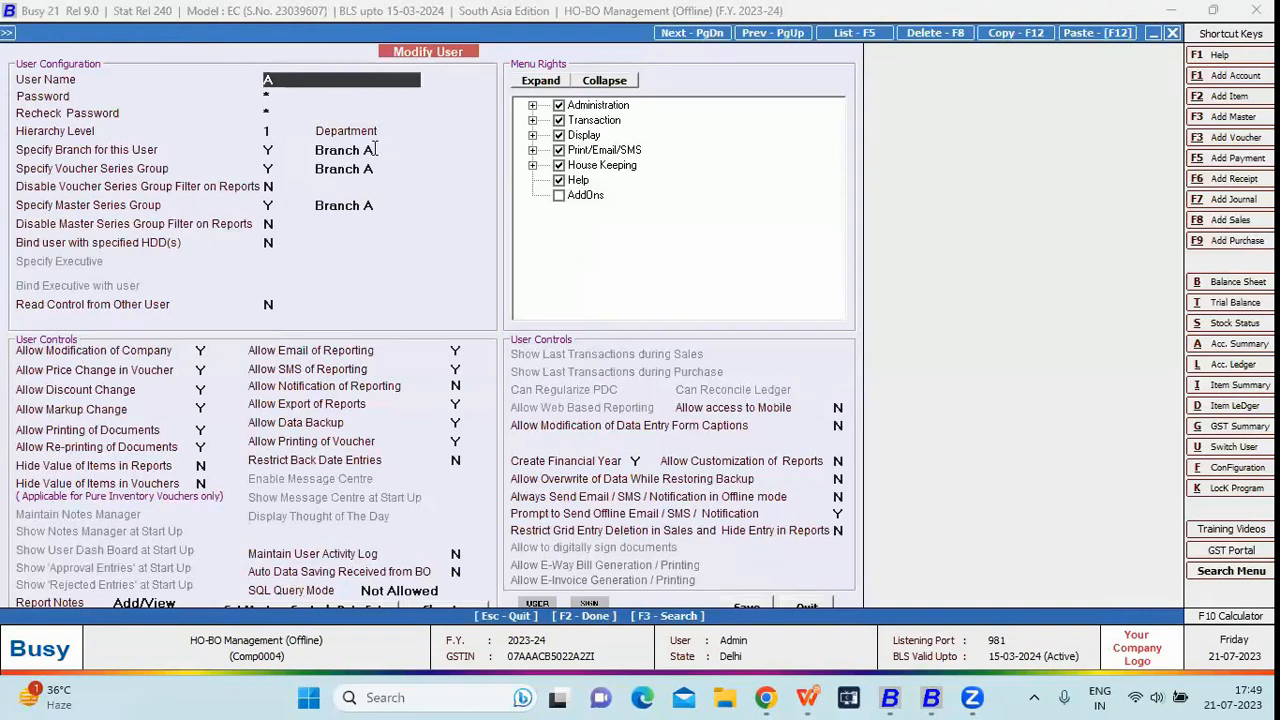
click(277, 95)
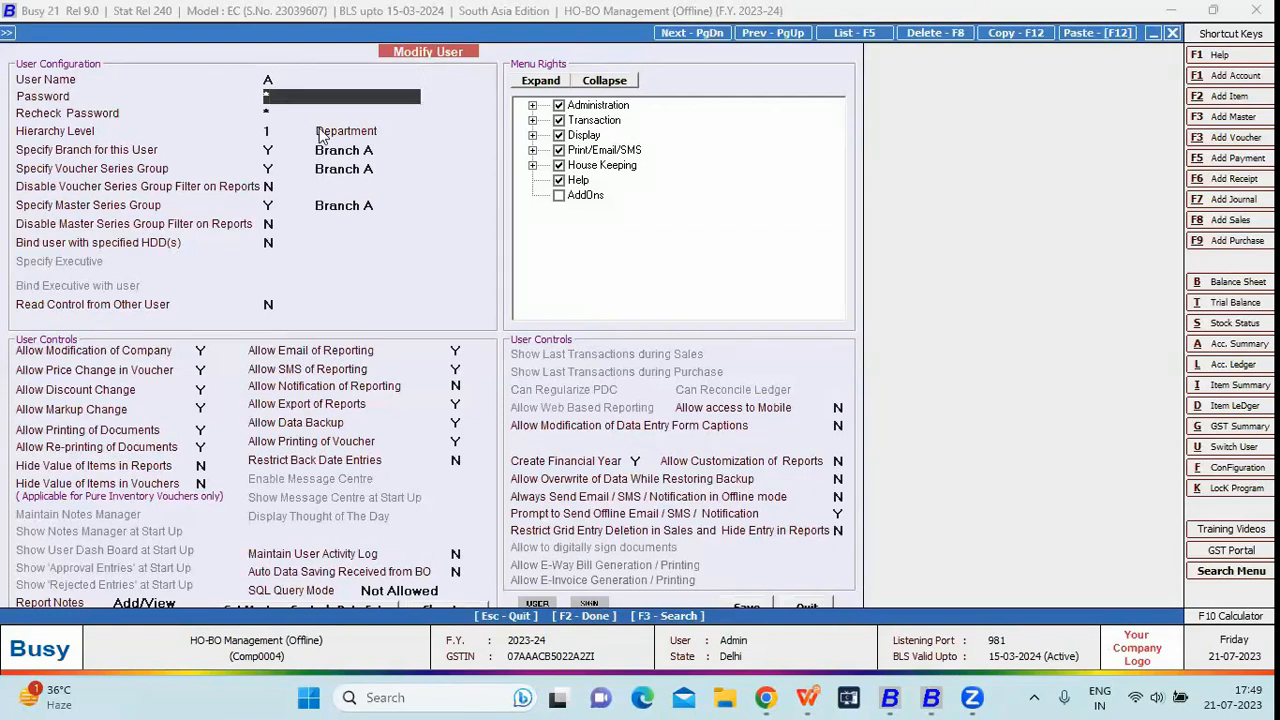
click(347, 152)
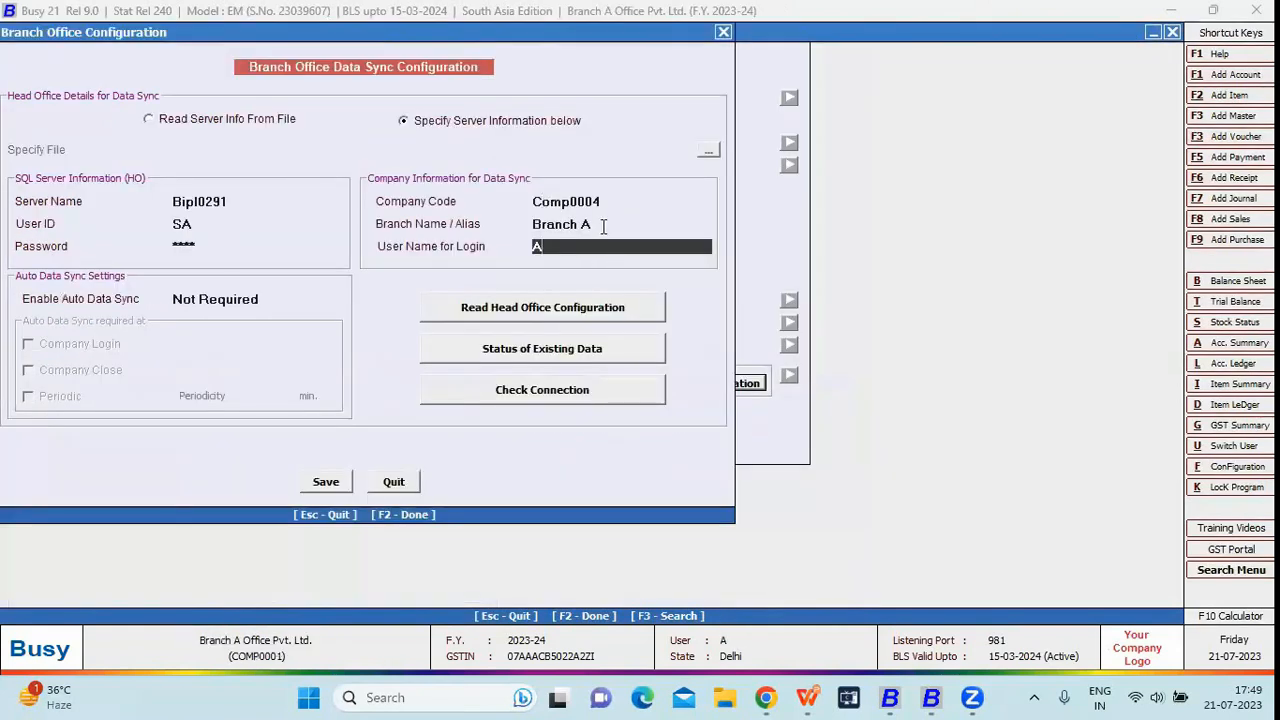
Read the head office configuration, confirm the connection succeeds, and save Branch A's data-sync and enterprise settings
click(605, 226)
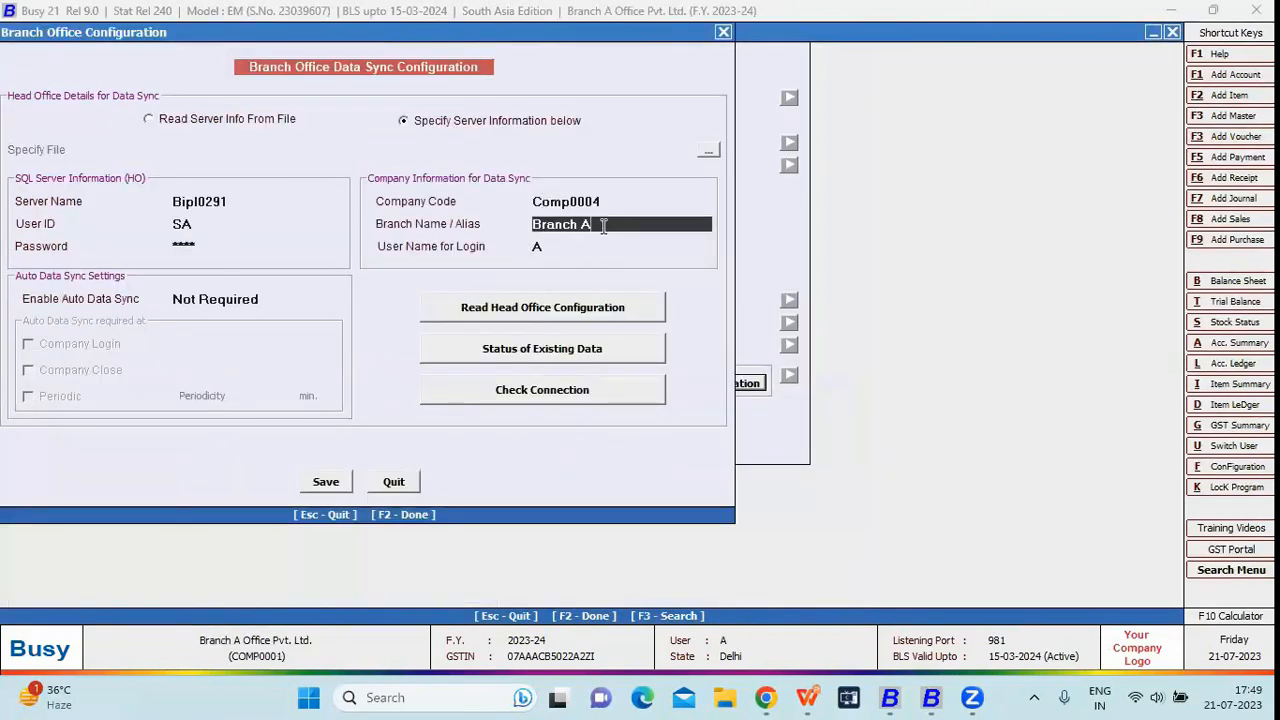
key(Return)
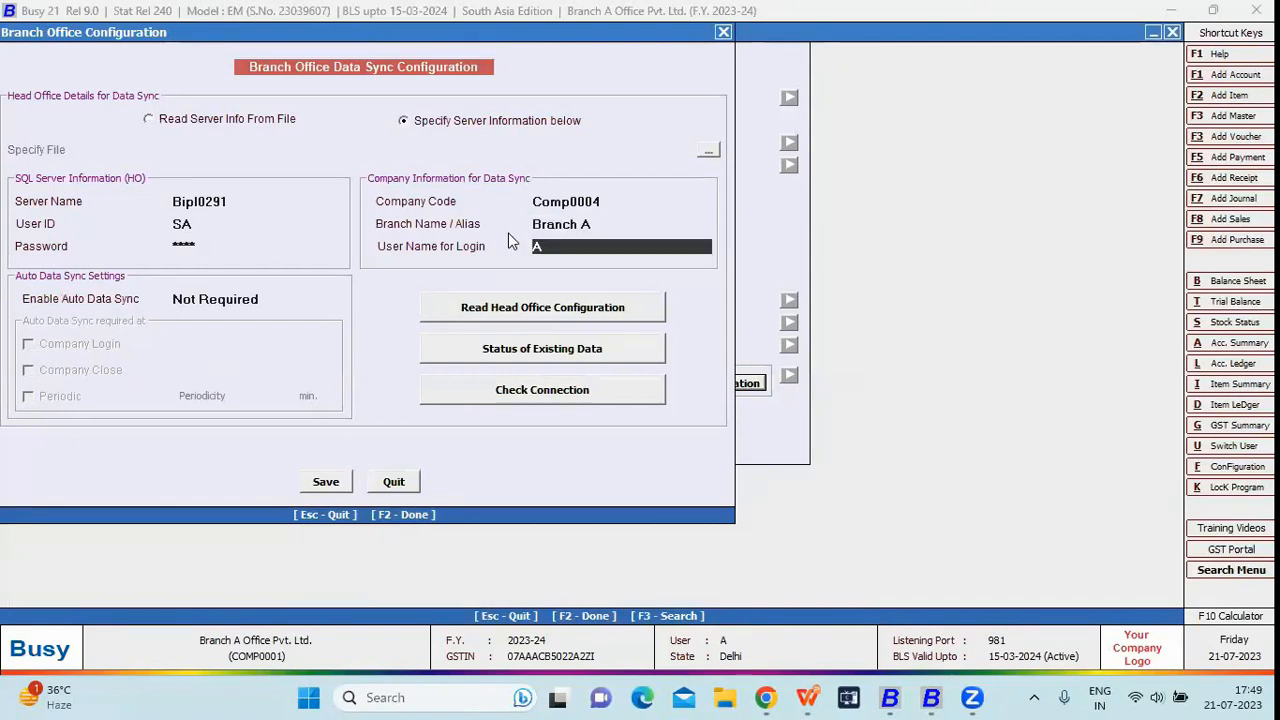
key(Return)
click(562, 310)
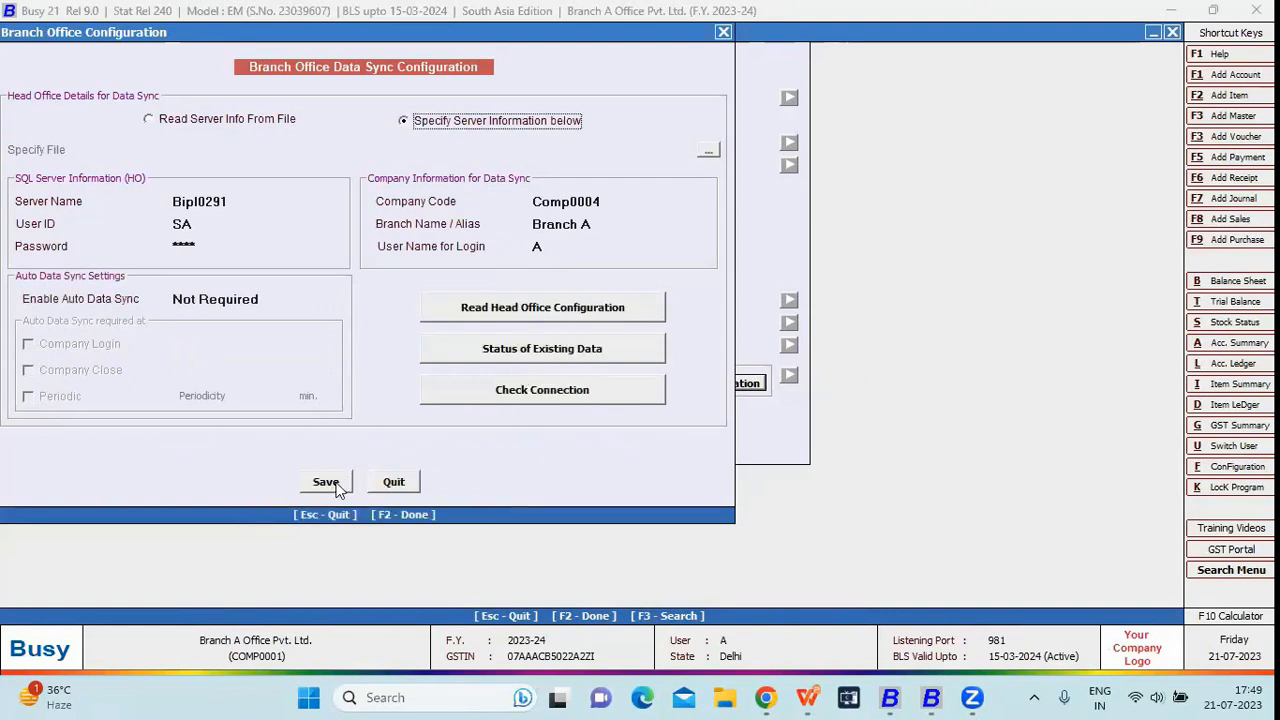
click(484, 393)
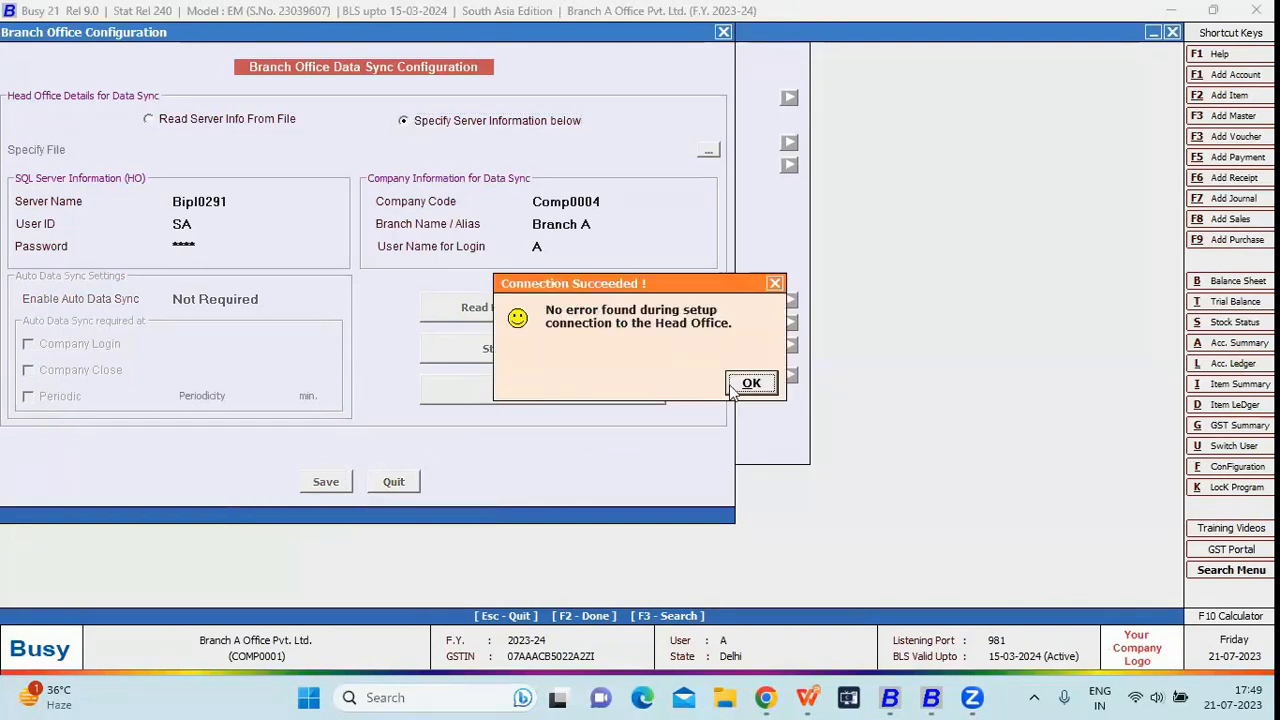
click(730, 389)
click(550, 352)
click(763, 379)
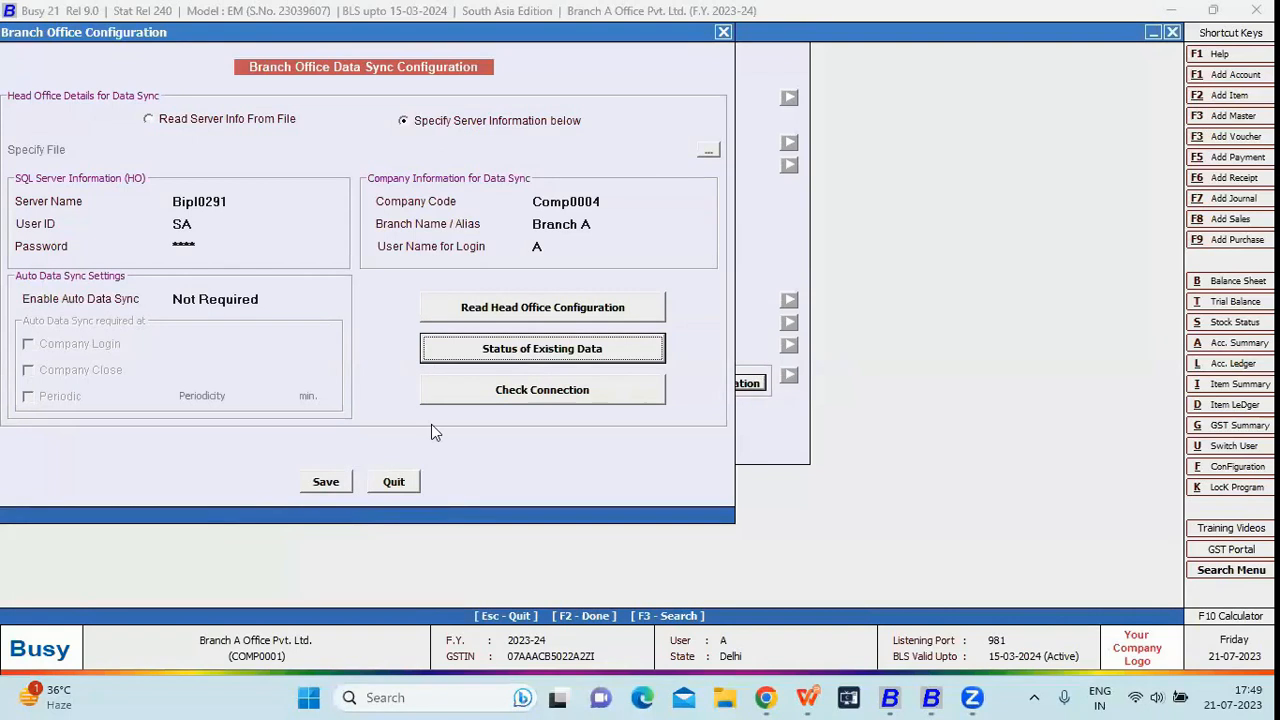
click(326, 481)
click(364, 434)
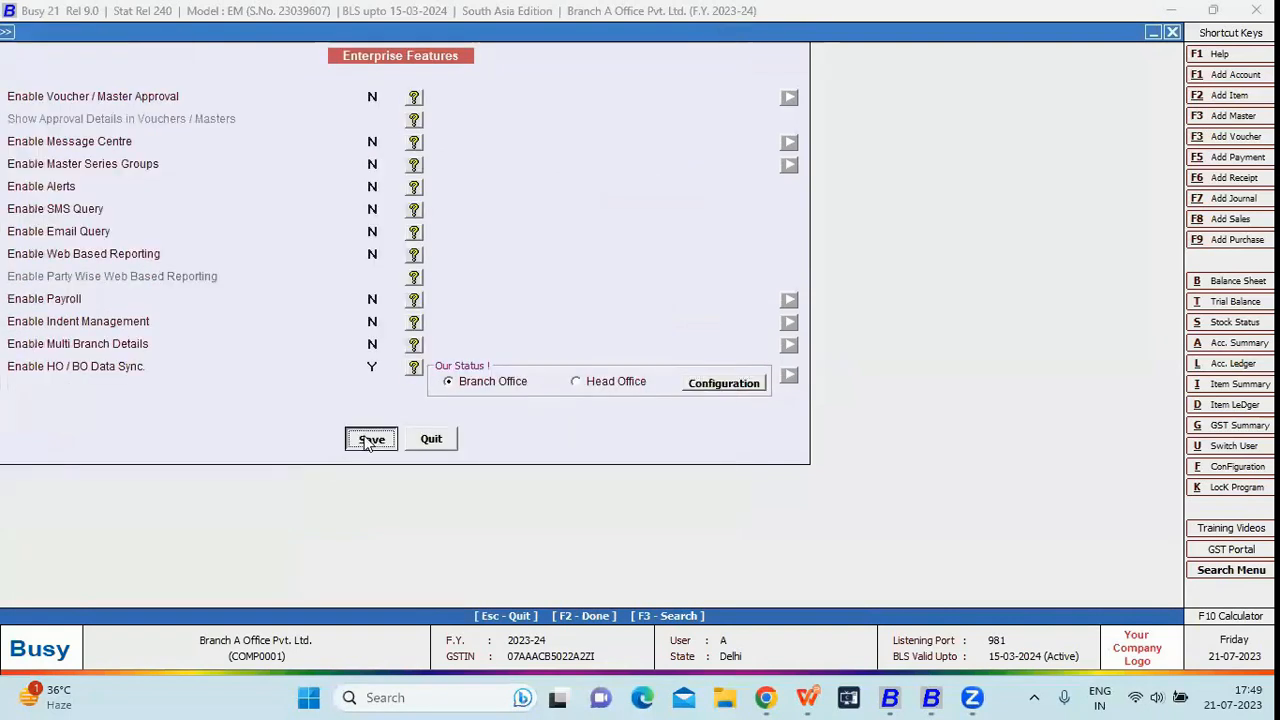
In Branch A, open sales voucher SV/BA/33 through Transactions > Sales > Modify
key(Escape)
key(Left)
key(Right)
key(Right)
key(Down)
key(Up)
key(Right)
key(Down)
key(Return)
key(Return)
key(Return)
key(Return)
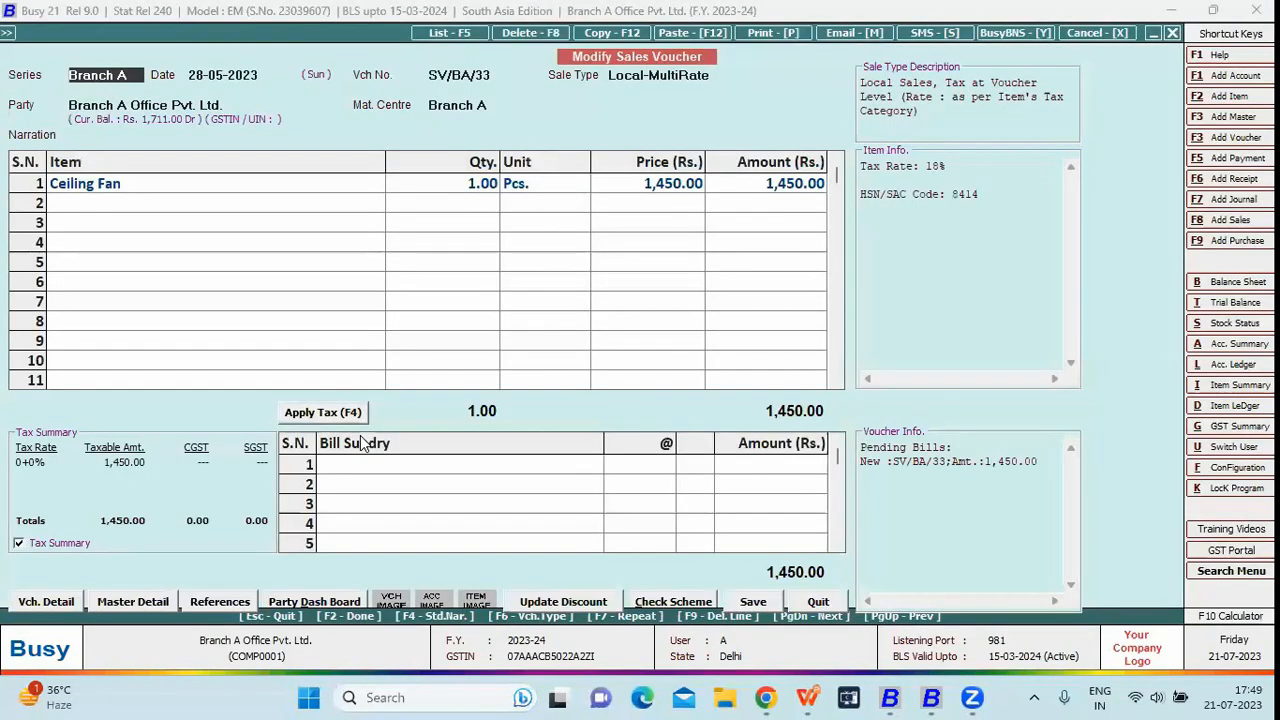
In the head office window, open Branch A series sales voucher SV/BA/32 for modification
click(930, 697)
key(Escape)
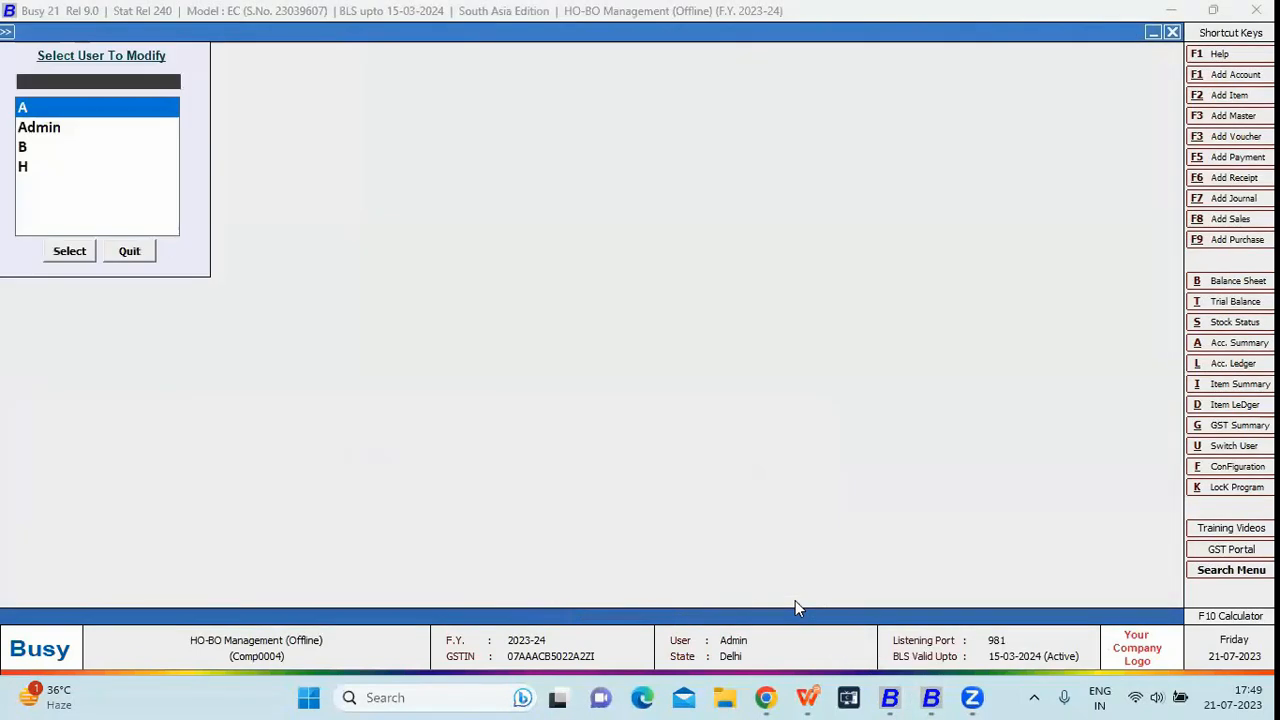
key(Escape)
key(Up)
key(Up)
key(Down)
key(Down)
key(Down)
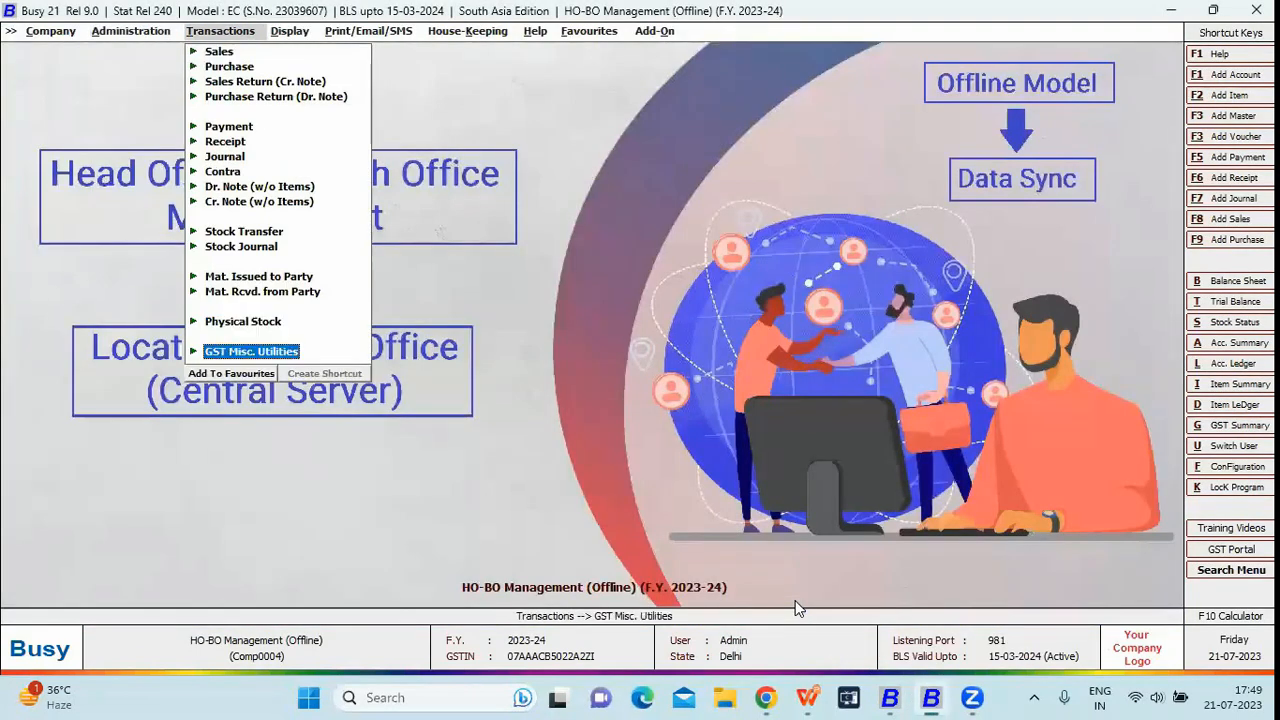
key(Up)
key(Return)
key(Down)
key(Return)
key(Return)
key(Return)
key(Return)
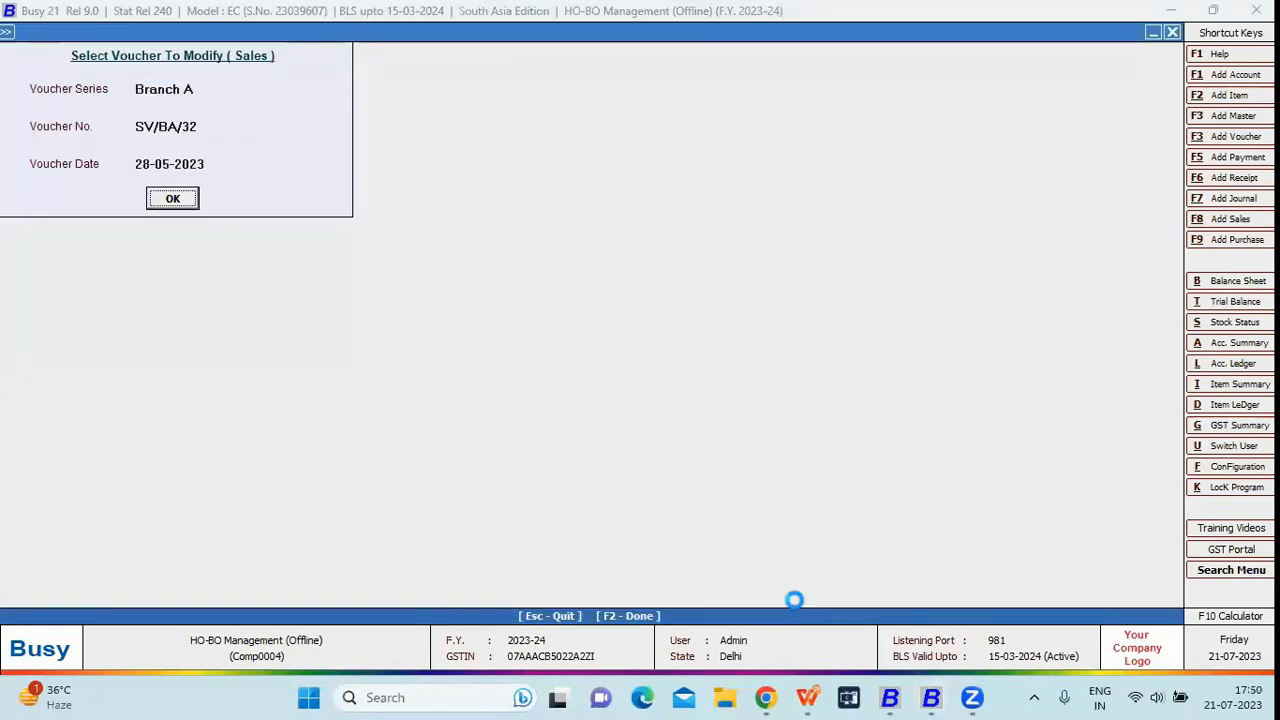
key(Return)
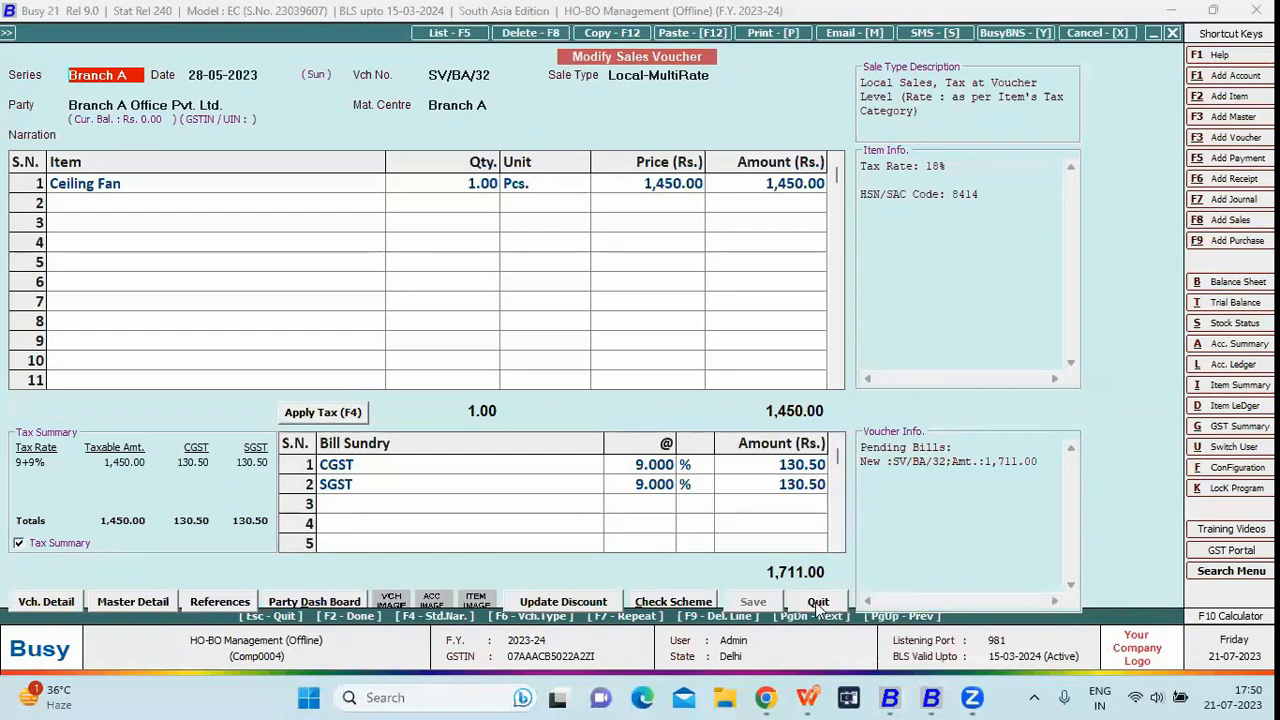
Return to Branch A, close the sales voucher and move to the Administration menu
click(859, 698)
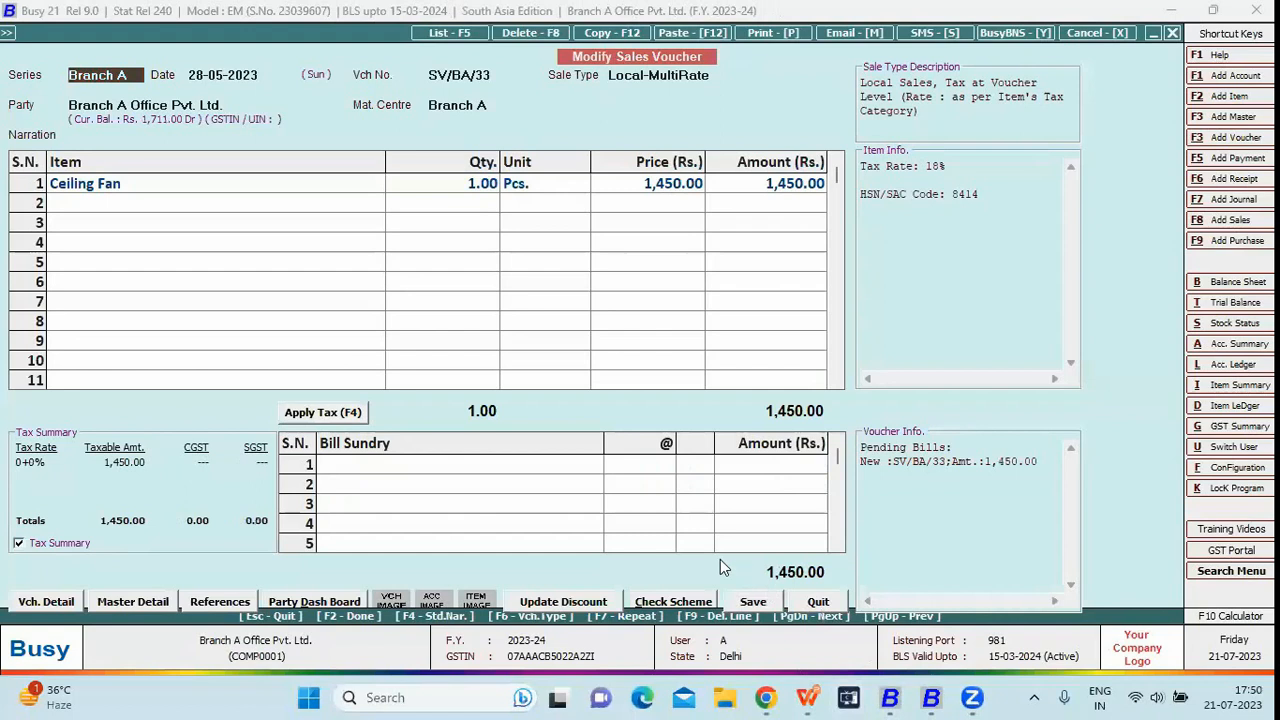
key(Escape)
key(Left)
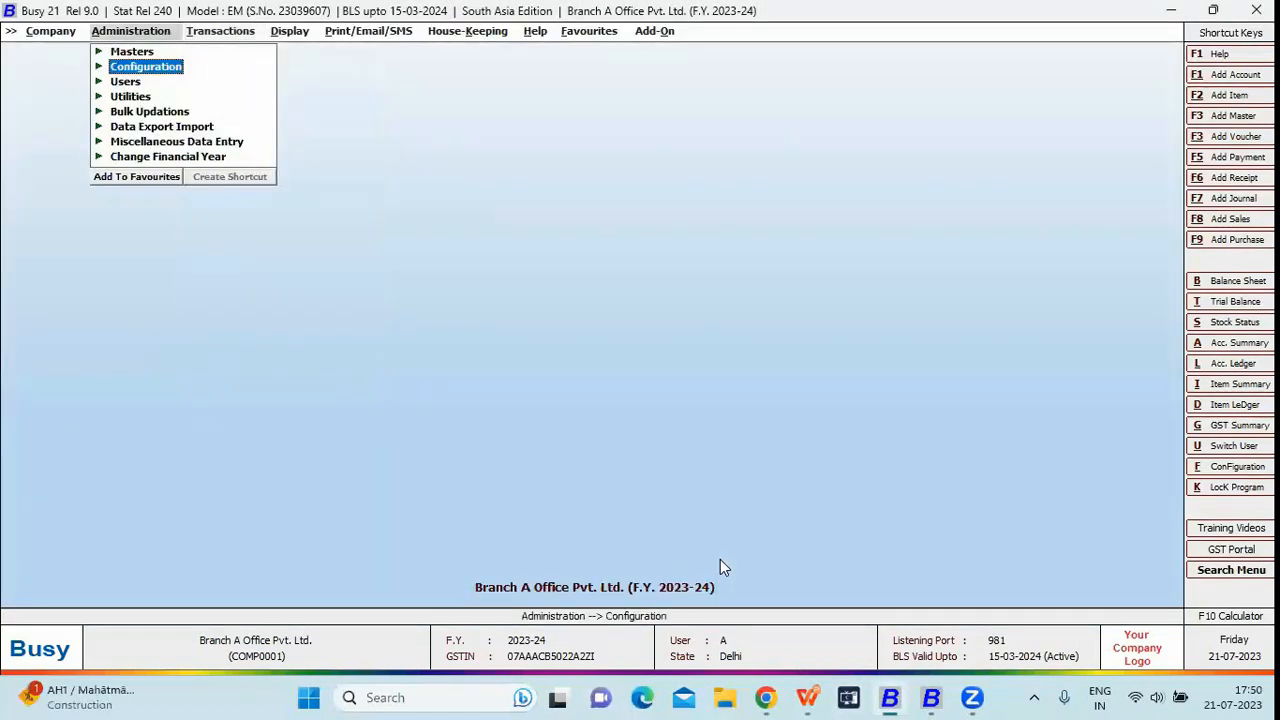
Through Exchange Data with HO, check the connection, send the pending sale voucher, and review the sync log
key(Down)
key(Down)
key(Down)
key(Down)
key(Return)
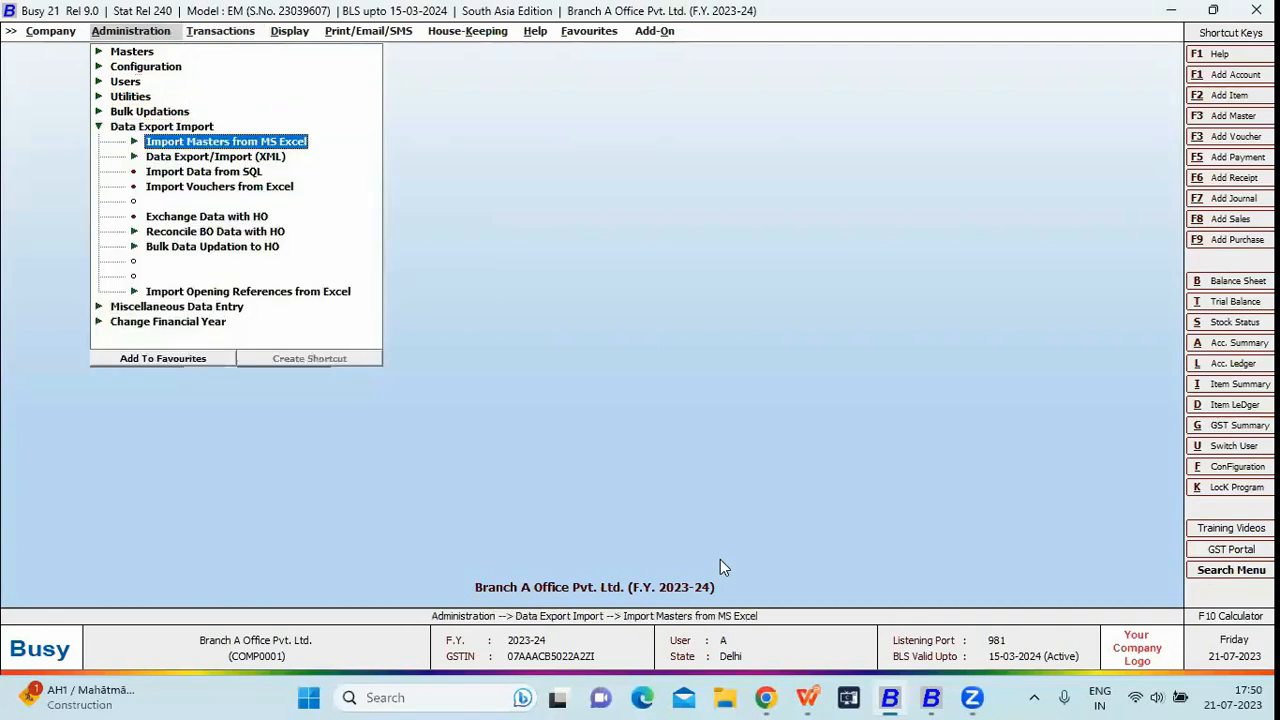
key(Down)
key(Down)
key(Down)
key(Down)
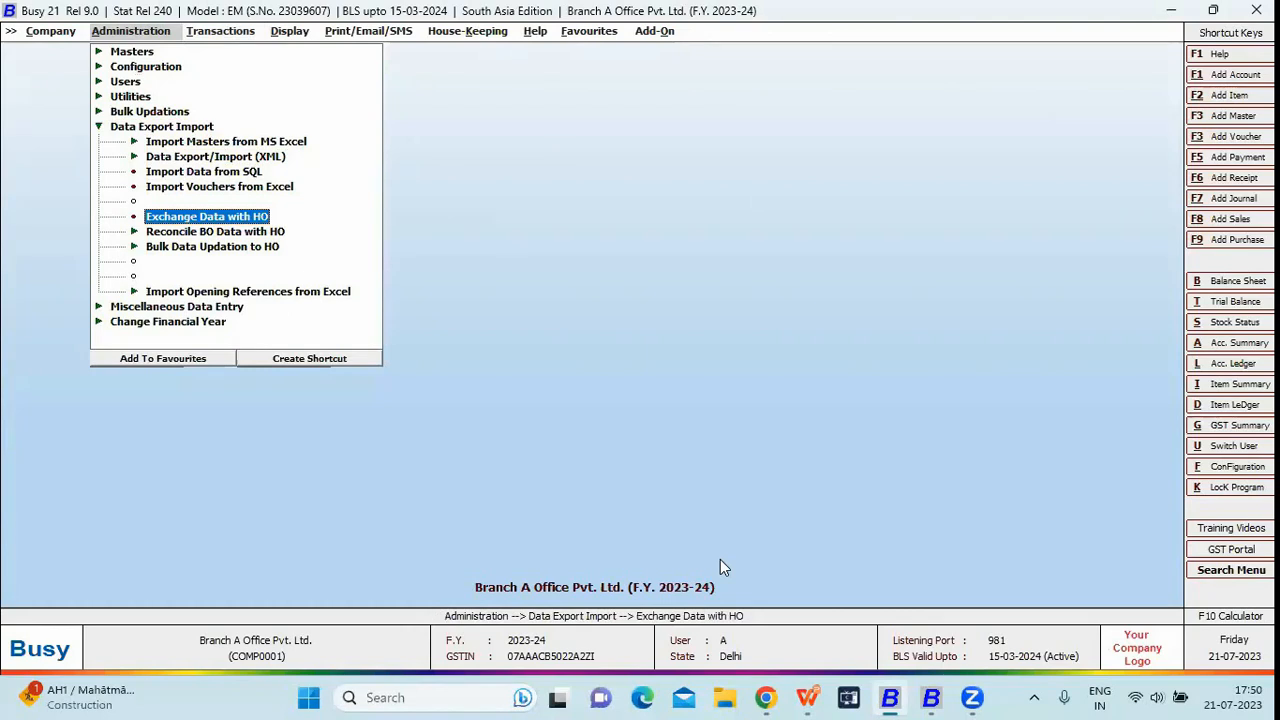
key(Return)
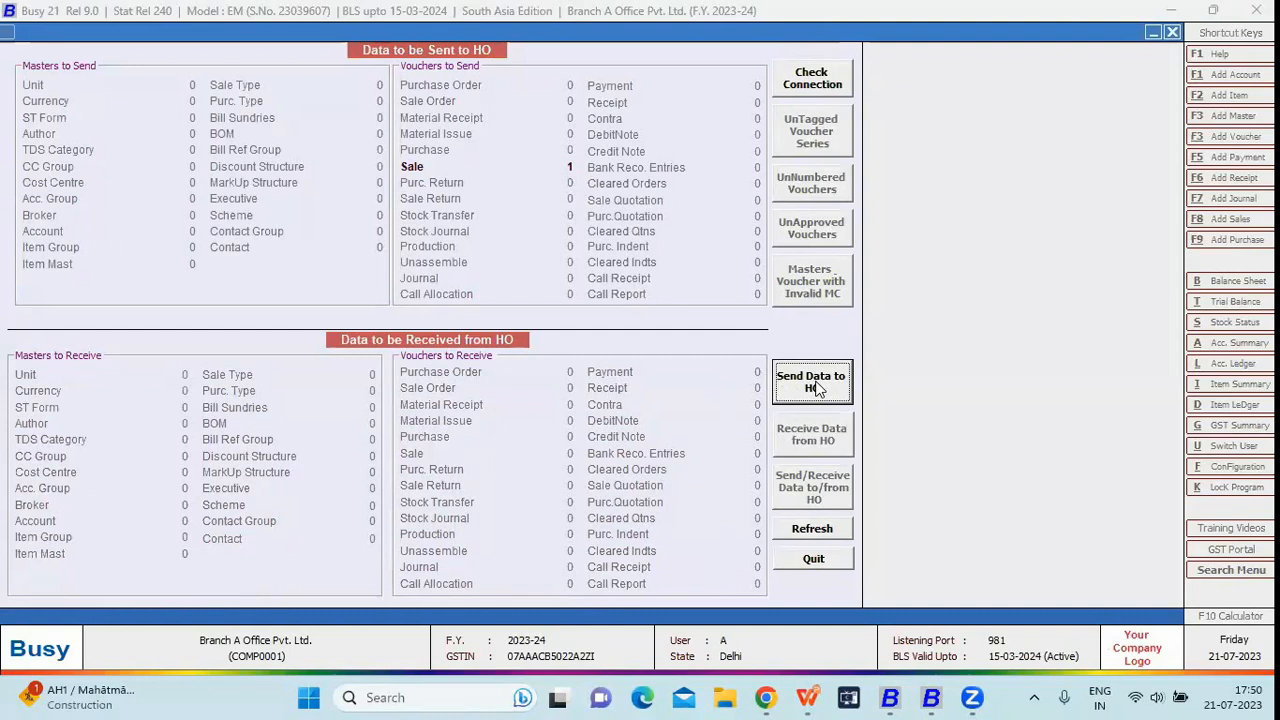
click(814, 86)
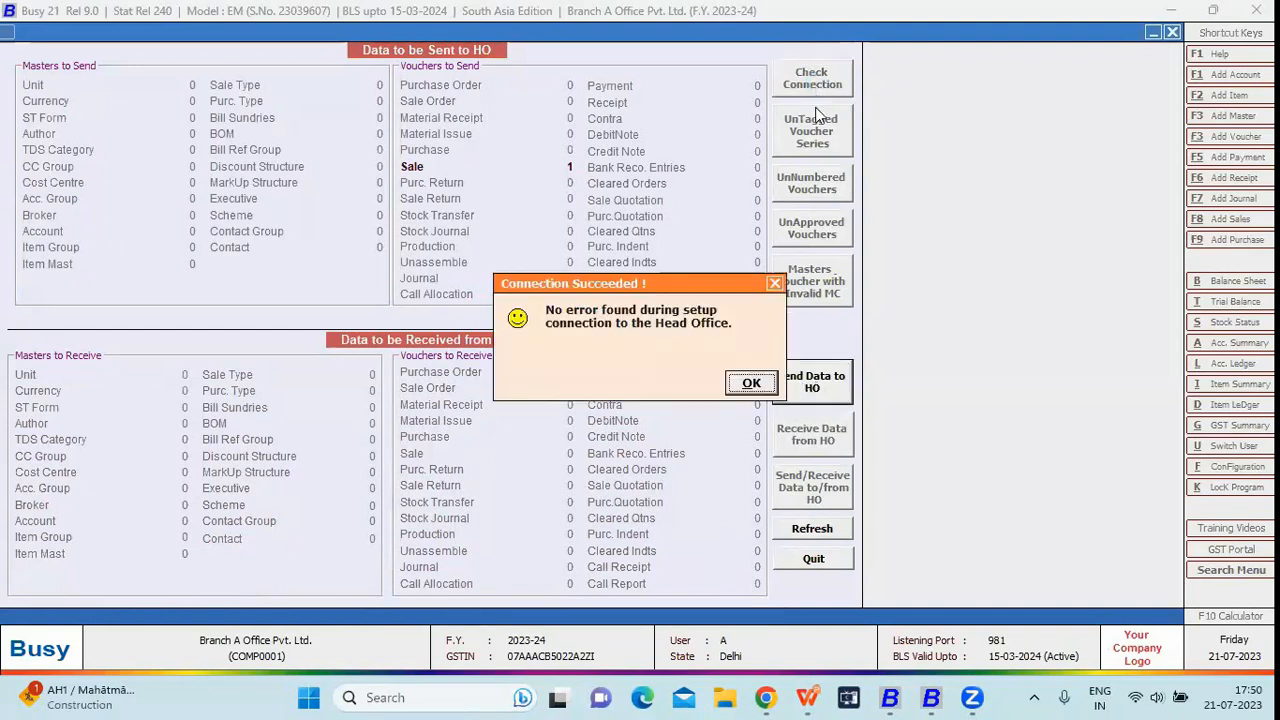
click(757, 388)
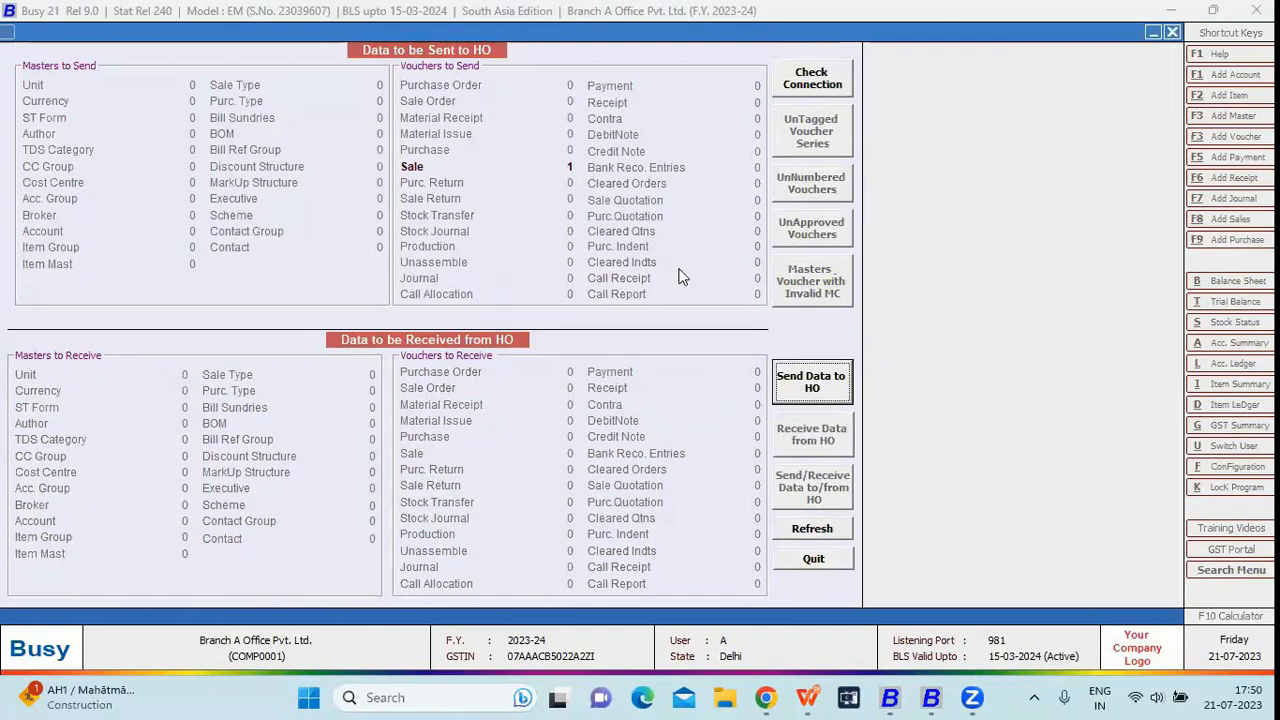
click(812, 390)
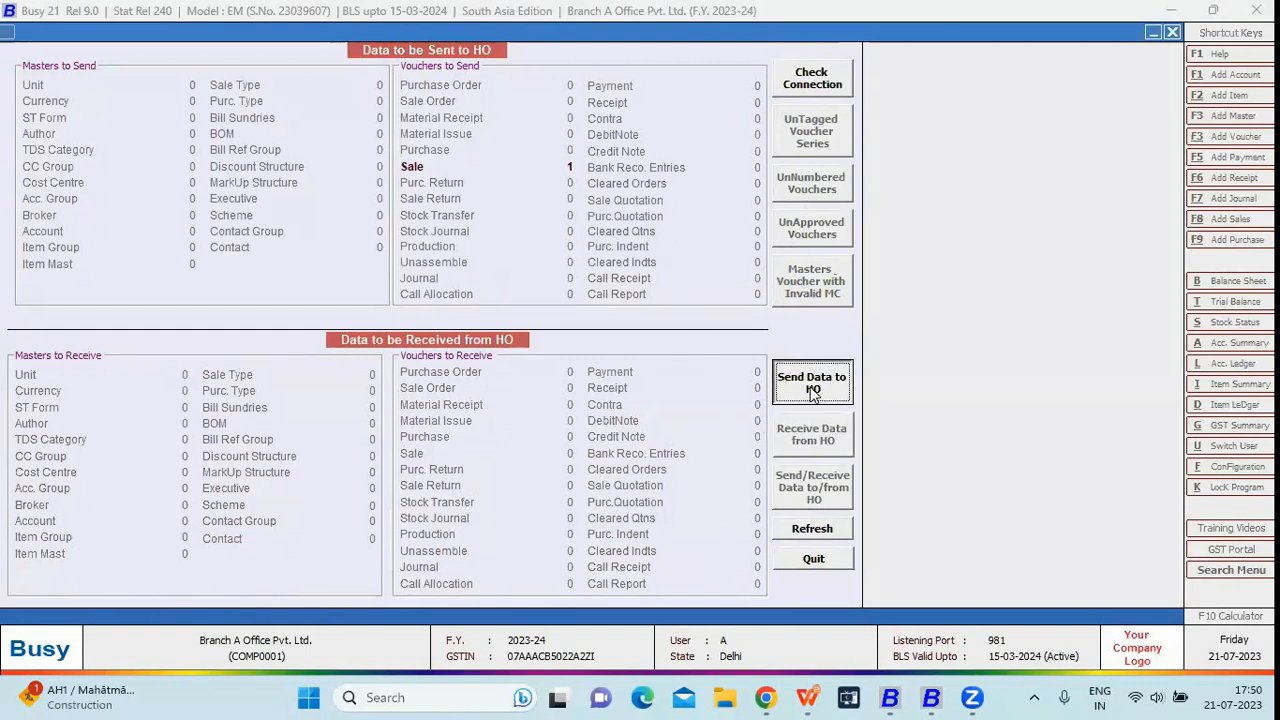
click(690, 387)
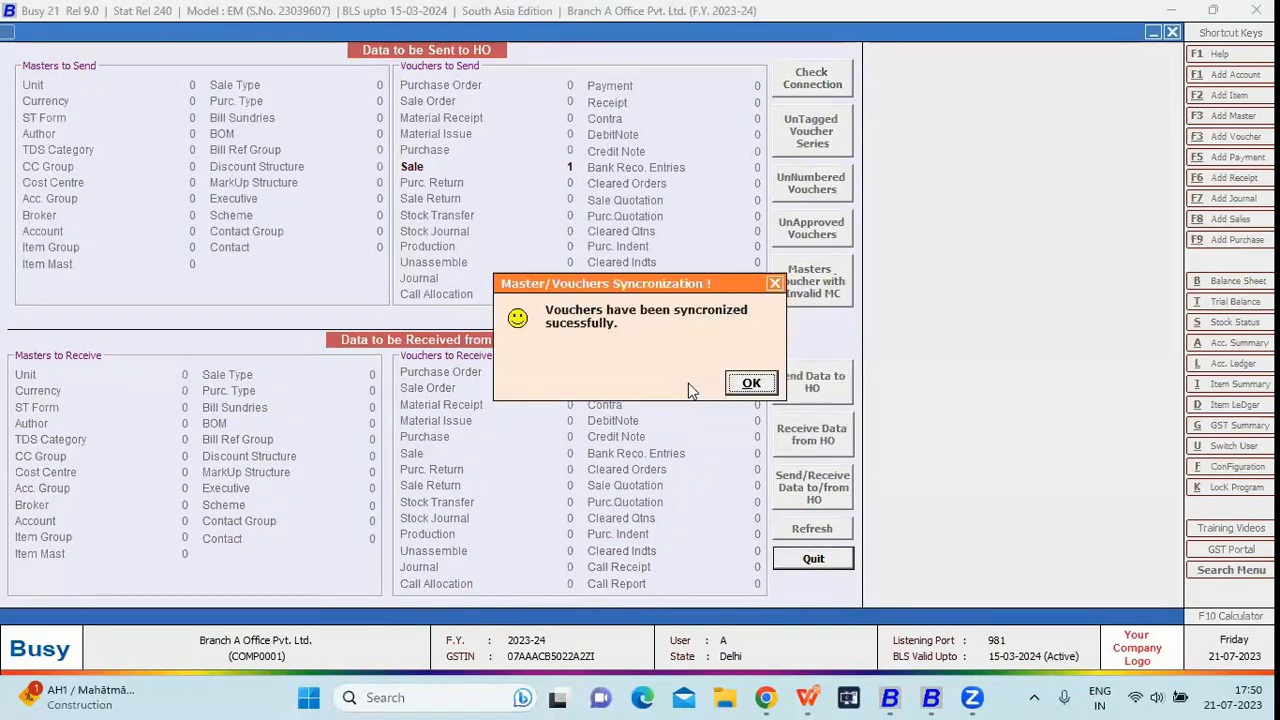
click(751, 384)
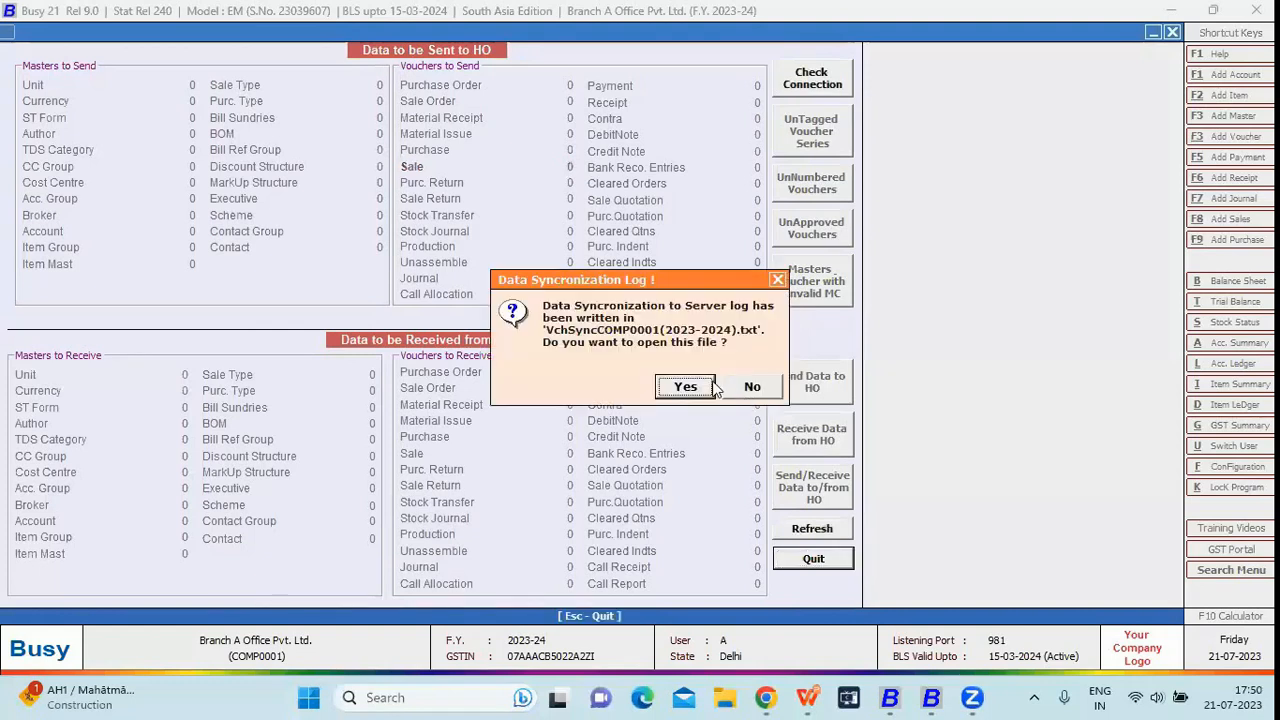
click(698, 386)
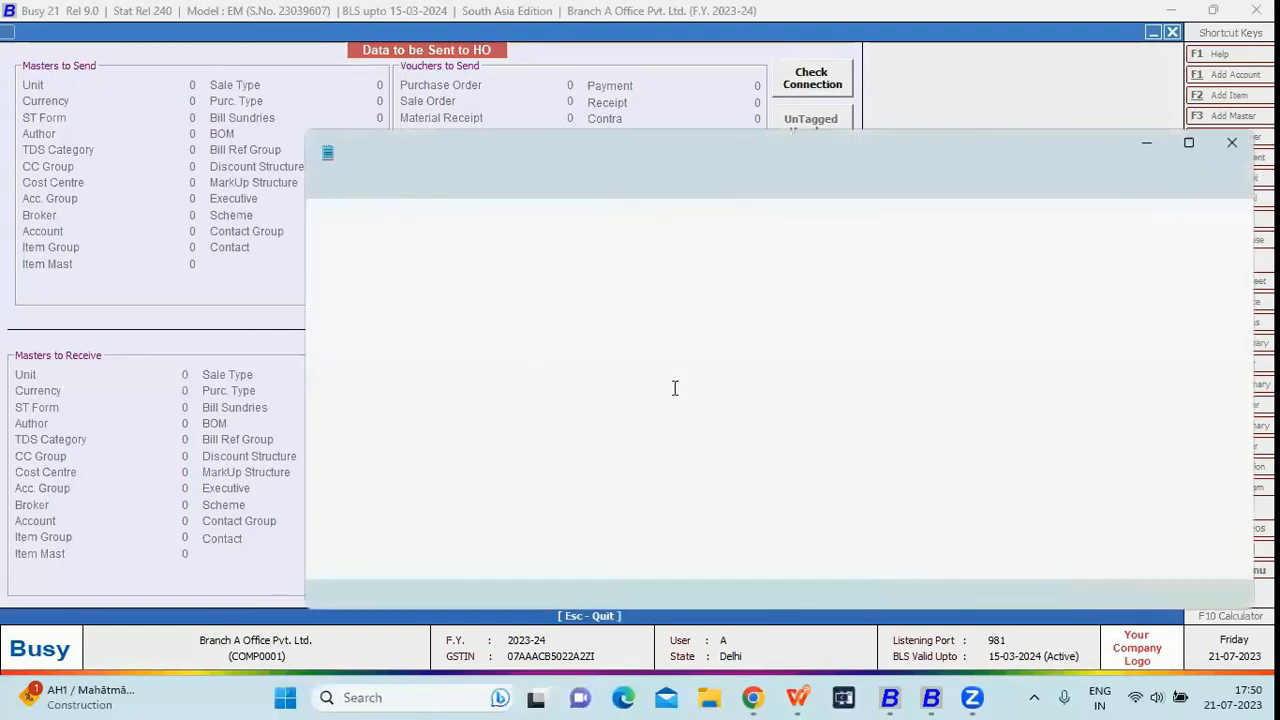
click(1228, 142)
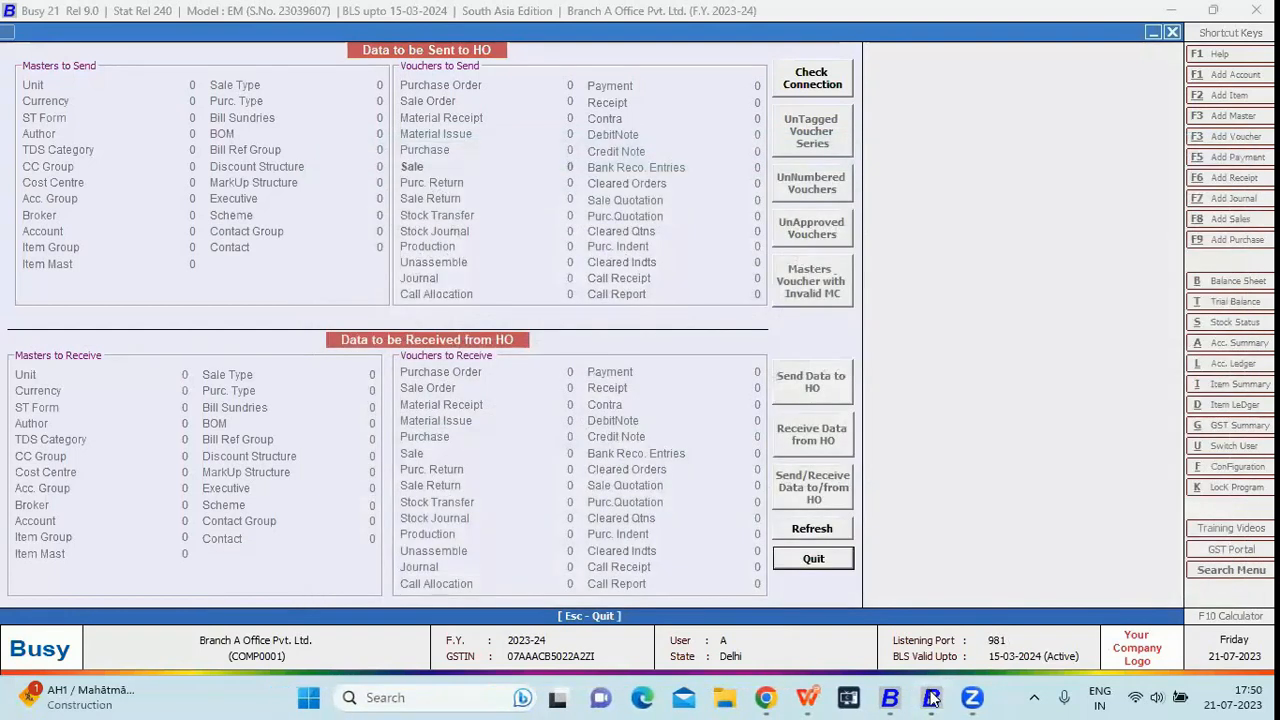
In the head office window, revisit the Branch A voucher series at SV/BA/32, then back out to the main menu
click(930, 698)
key(Escape)
key(Escape)
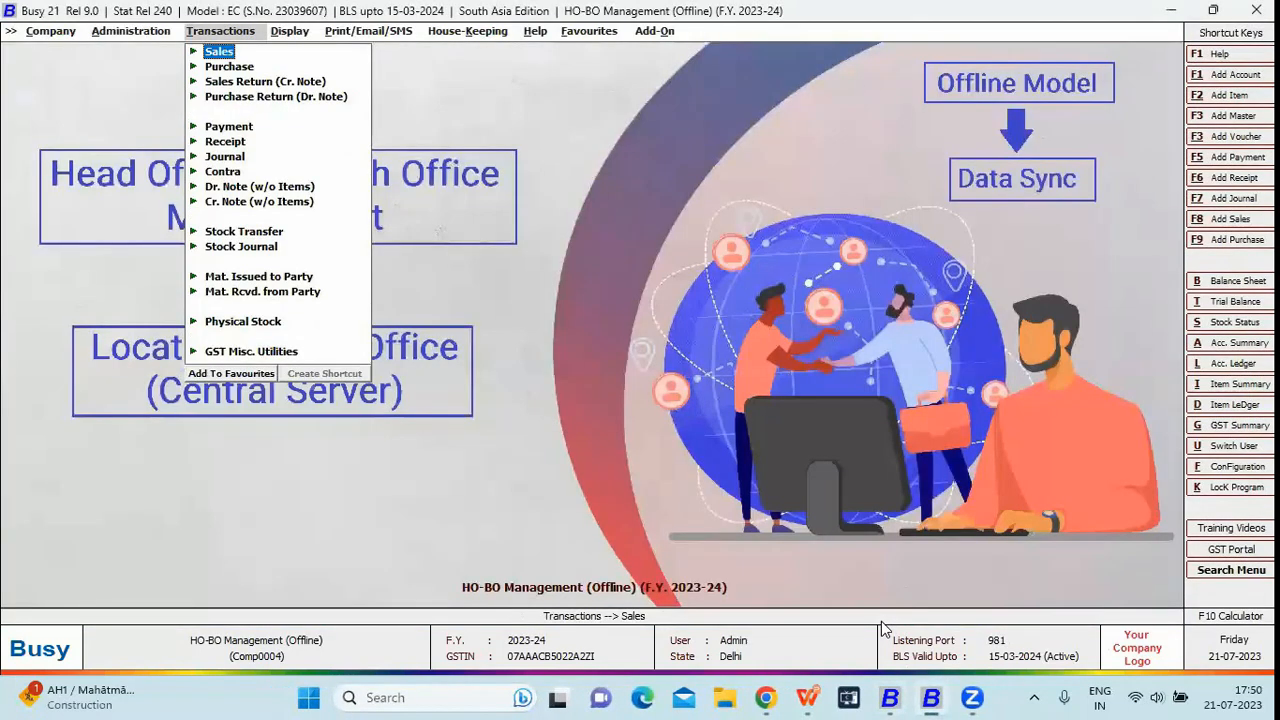
key(Return)
key(Down)
key(Return)
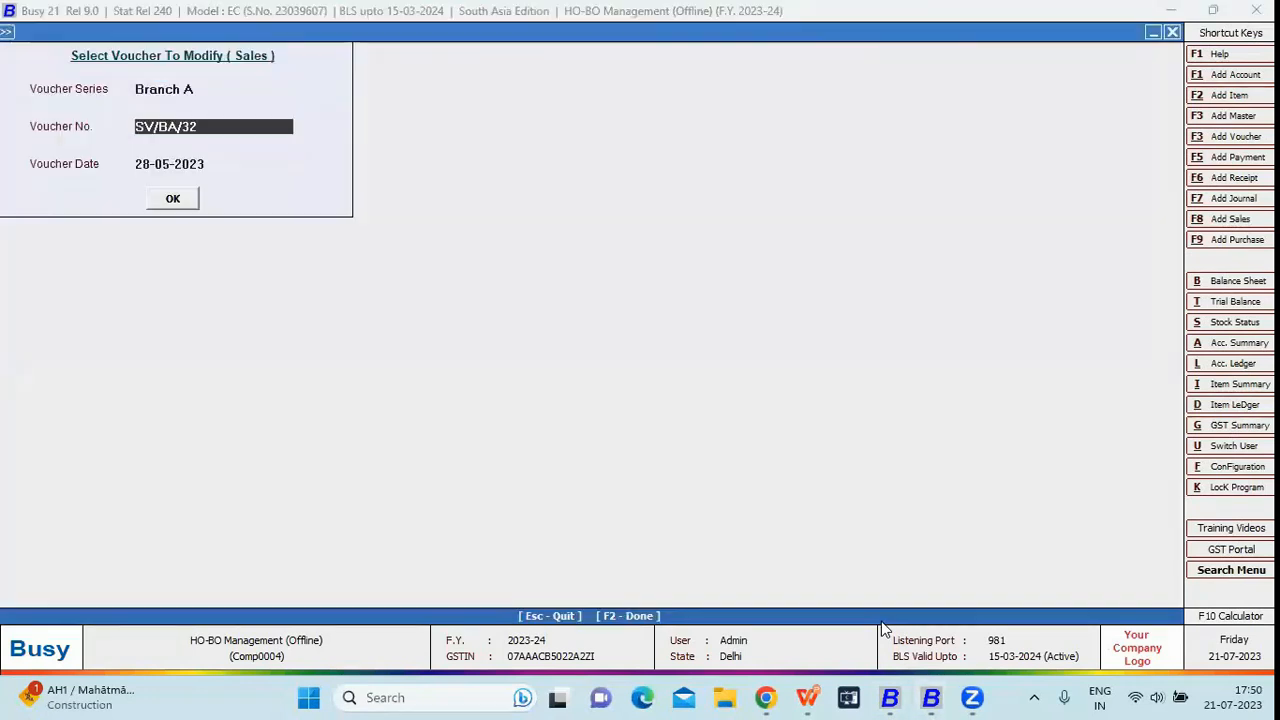
key(Escape)
key(Left)
key(Left)
key(Left)
key(Right)
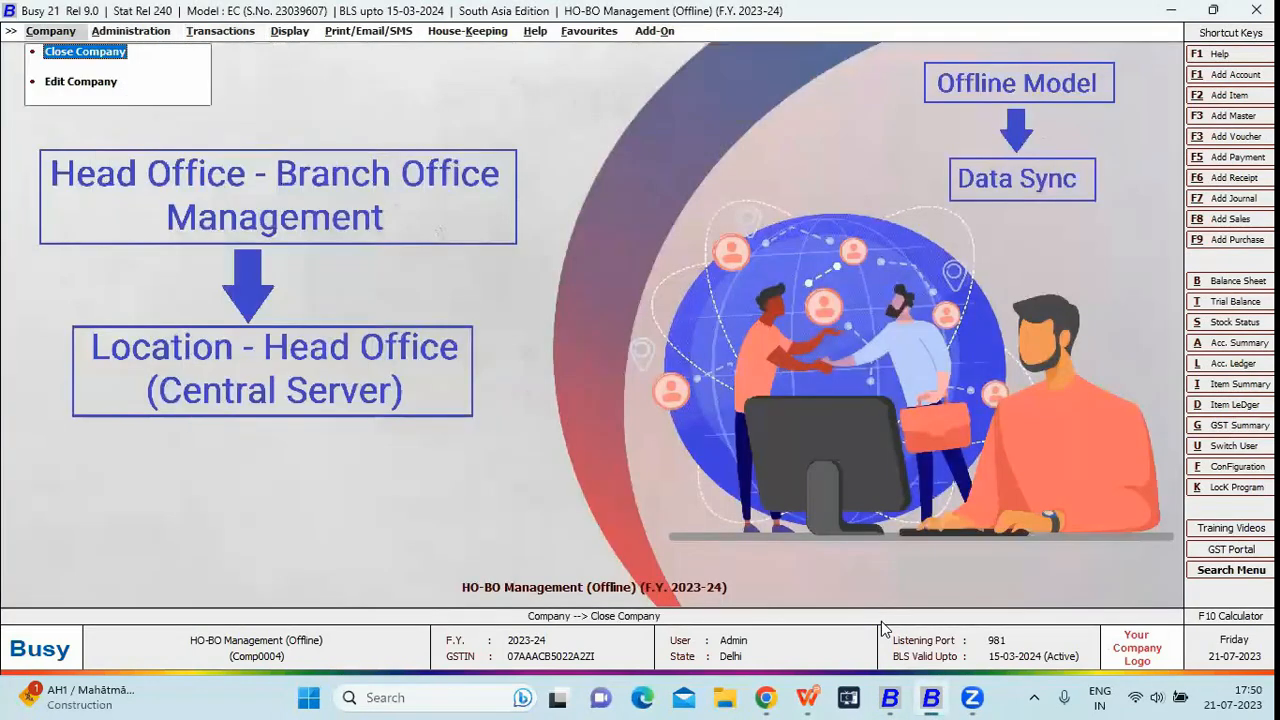